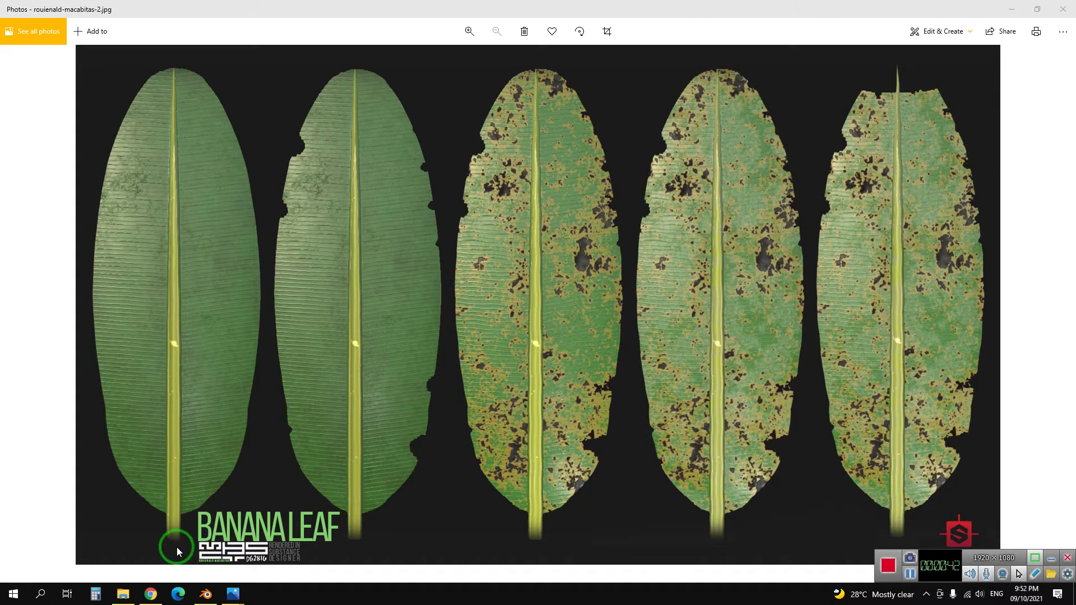
Step: Switch from the banana leaf photo in Photos to Chrome's 'banana leaves' image results
{"action": "left_click", "coordinate": [151, 594]}
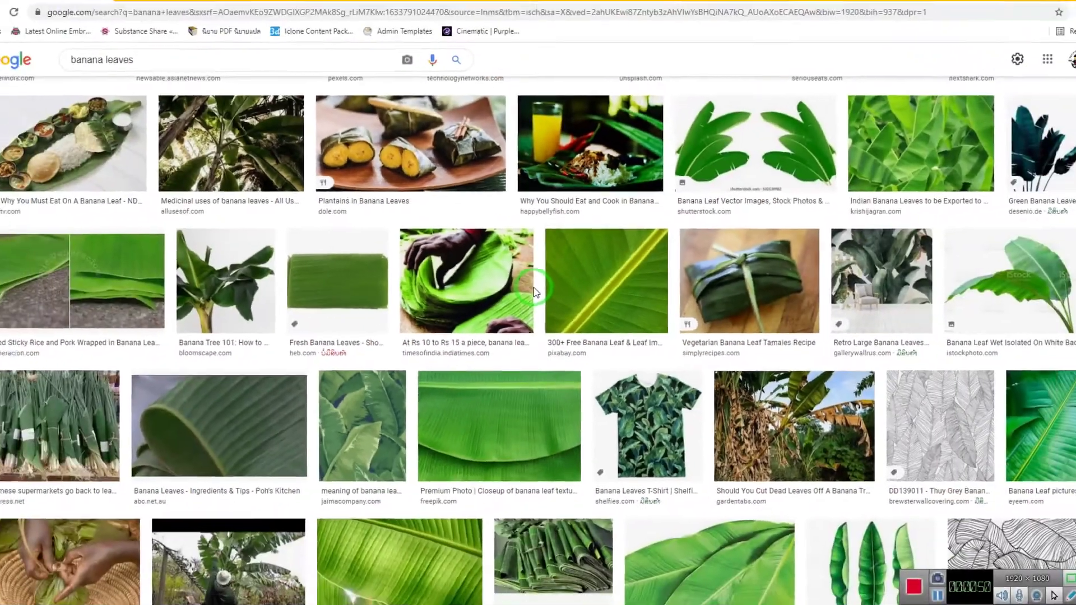
Step: Browse further down the banana leaf image results, then minimise everything to the desktop
{"action": "scroll", "coordinate": [693, 359], "scroll_direction": "down", "scroll_amount": 3}
{"action": "scroll", "coordinate": [693, 359], "scroll_direction": "down", "scroll_amount": 5}
{"action": "scroll", "coordinate": [693, 359], "scroll_direction": "down", "scroll_amount": 3}
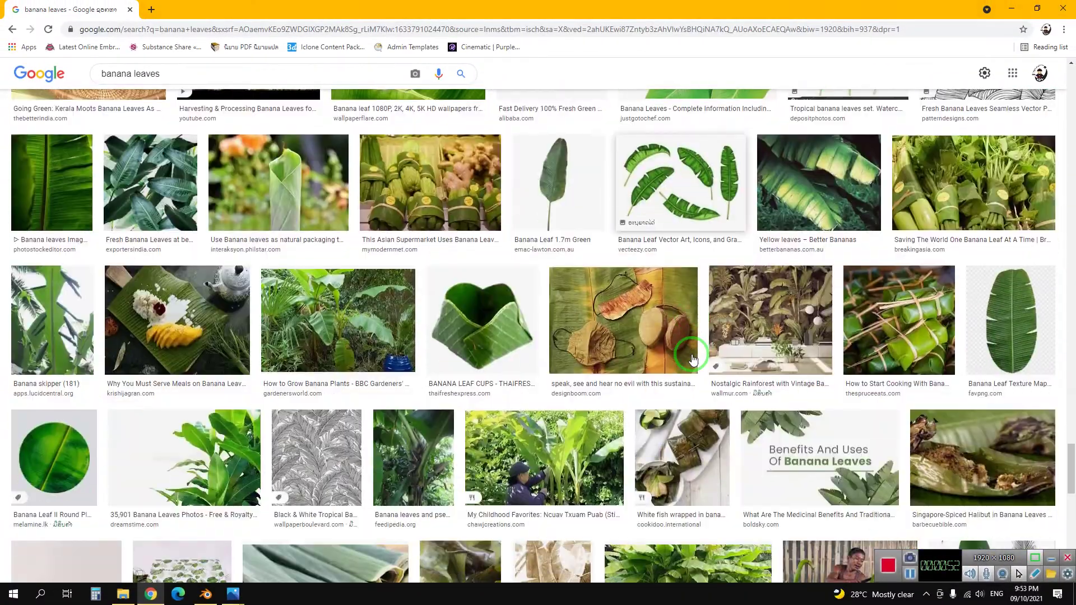
{"action": "scroll", "coordinate": [843, 347], "scroll_direction": "down", "scroll_amount": 3}
{"action": "scroll", "coordinate": [842, 348], "scroll_direction": "down", "scroll_amount": 3}
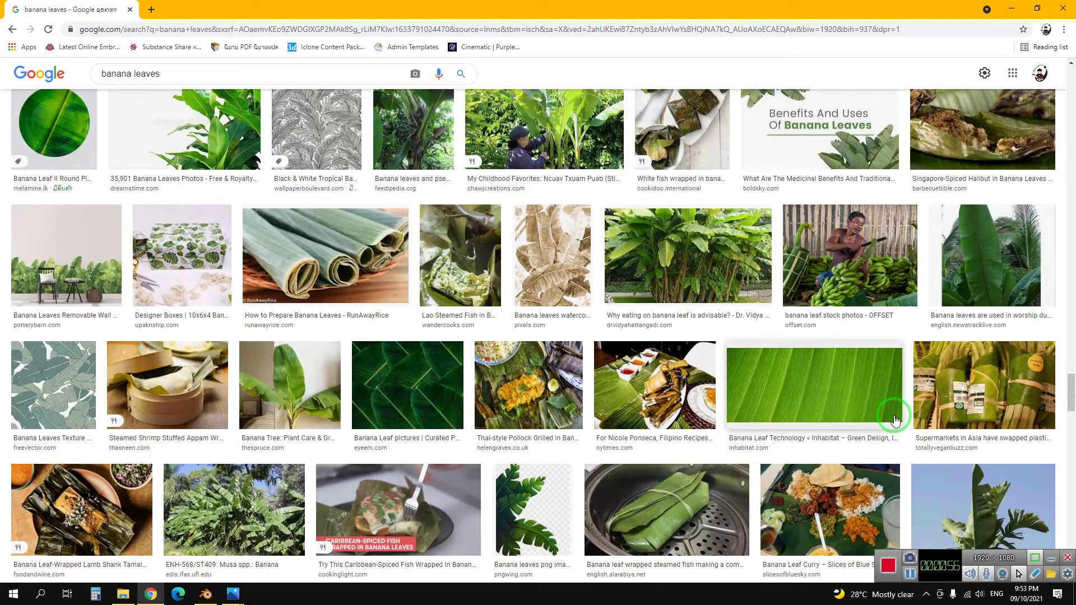
{"action": "scroll", "coordinate": [845, 412], "scroll_direction": "down", "scroll_amount": 3}
{"action": "scroll", "coordinate": [824, 367], "scroll_direction": "down", "scroll_amount": 2}
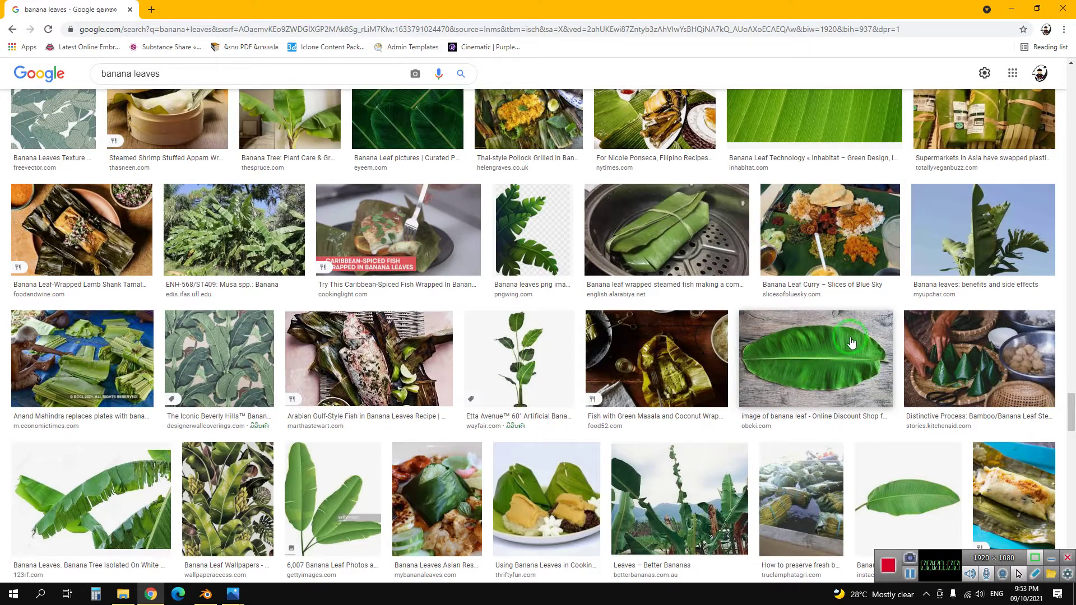
{"action": "scroll", "coordinate": [560, 387], "scroll_direction": "down", "scroll_amount": 3}
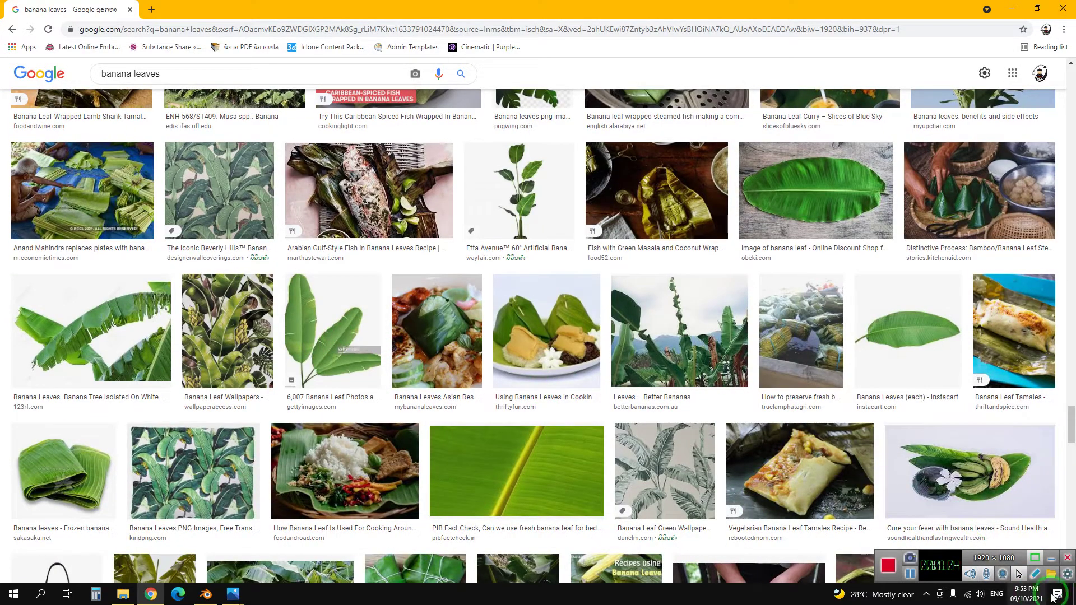
{"action": "key", "text": "super+d"}
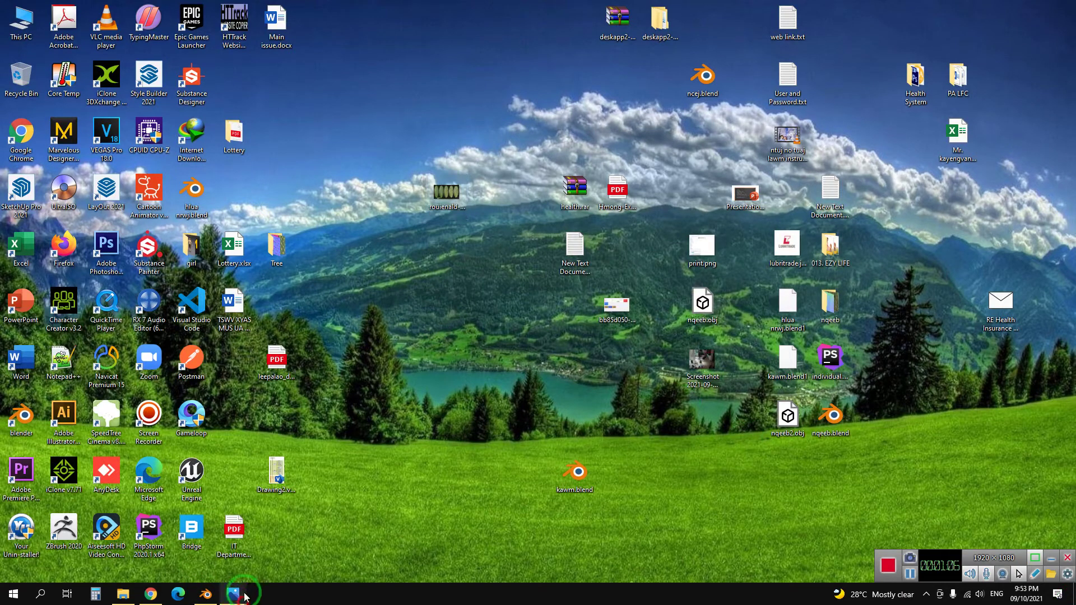
Step: View the banana leaf photo full screen, close it, and launch Adobe Photoshop CS6
{"action": "left_click", "coordinate": [344, 488]}
{"action": "left_click", "coordinate": [283, 494]}
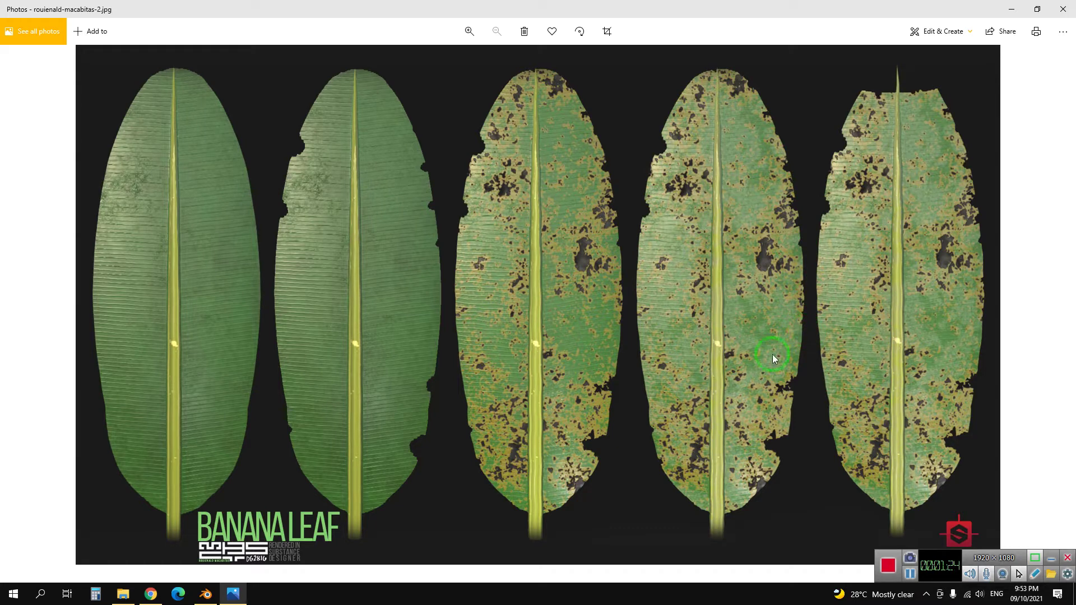
{"action": "left_click", "coordinate": [1071, 4]}
{"action": "left_click", "coordinate": [114, 247]}
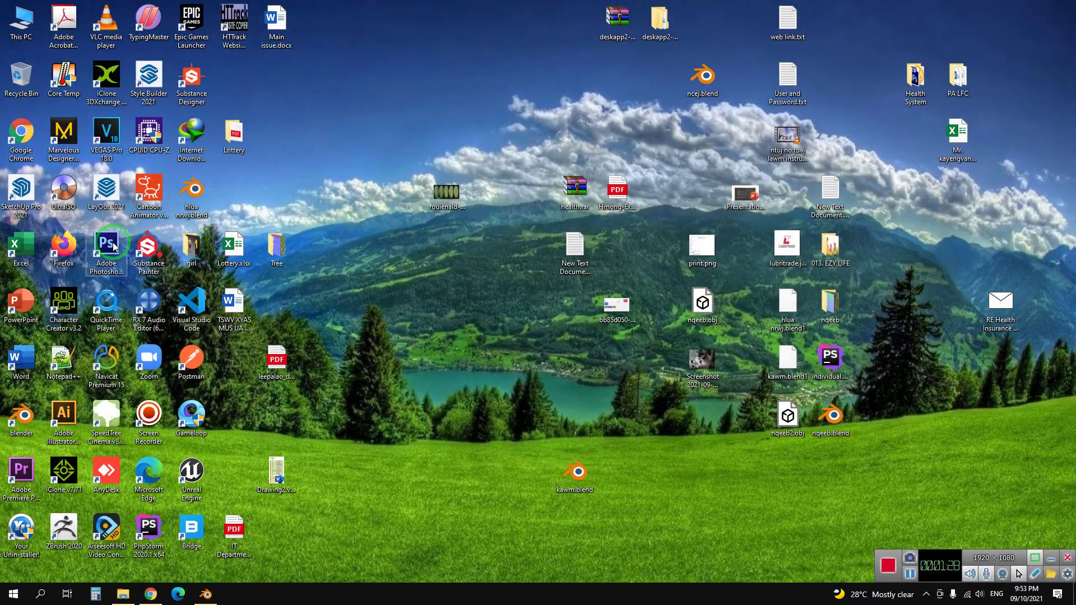
{"action": "left_click", "coordinate": [114, 247]}
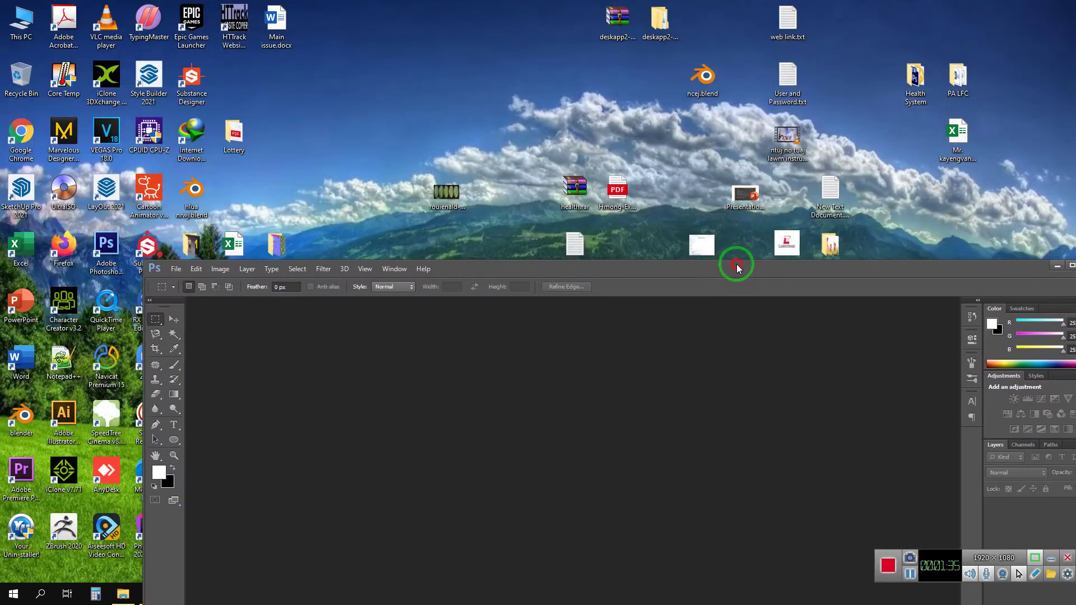
Step: Open the banana leaf image in Photoshop and maximise the window
{"action": "left_click_drag", "start_coordinate": [707, 5], "coordinate": [736, 266]}
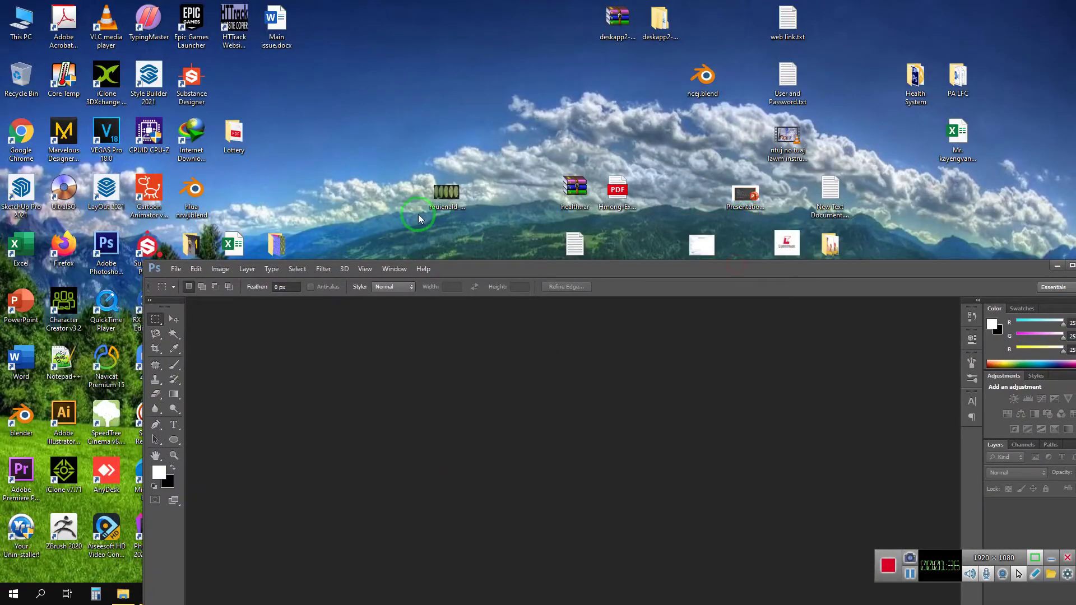
{"action": "left_click_drag", "start_coordinate": [489, 269], "coordinate": [455, 242]}
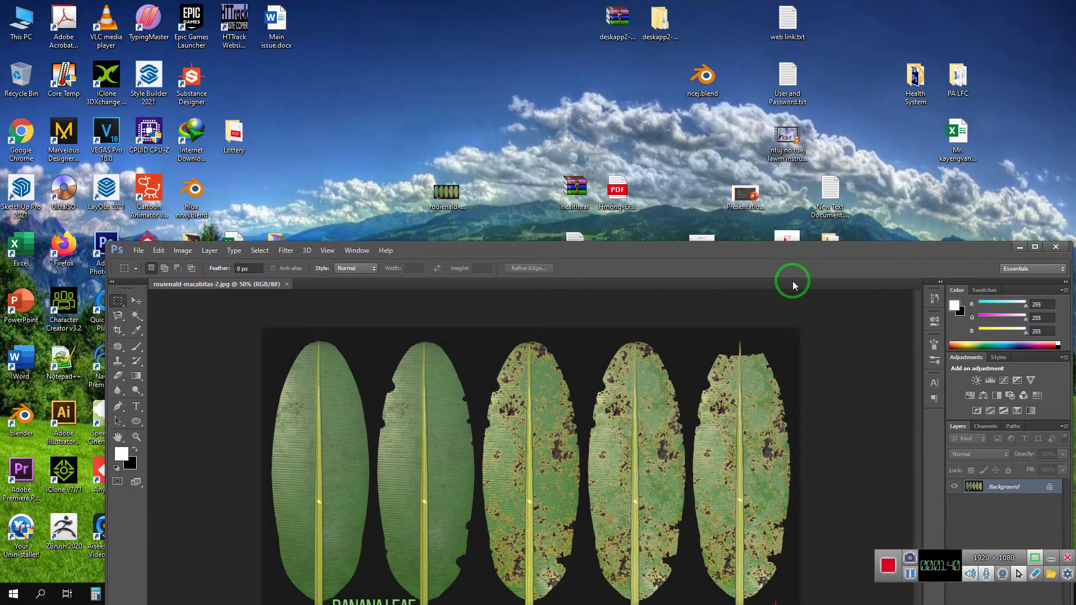
{"action": "double_click", "coordinate": [764, 254]}
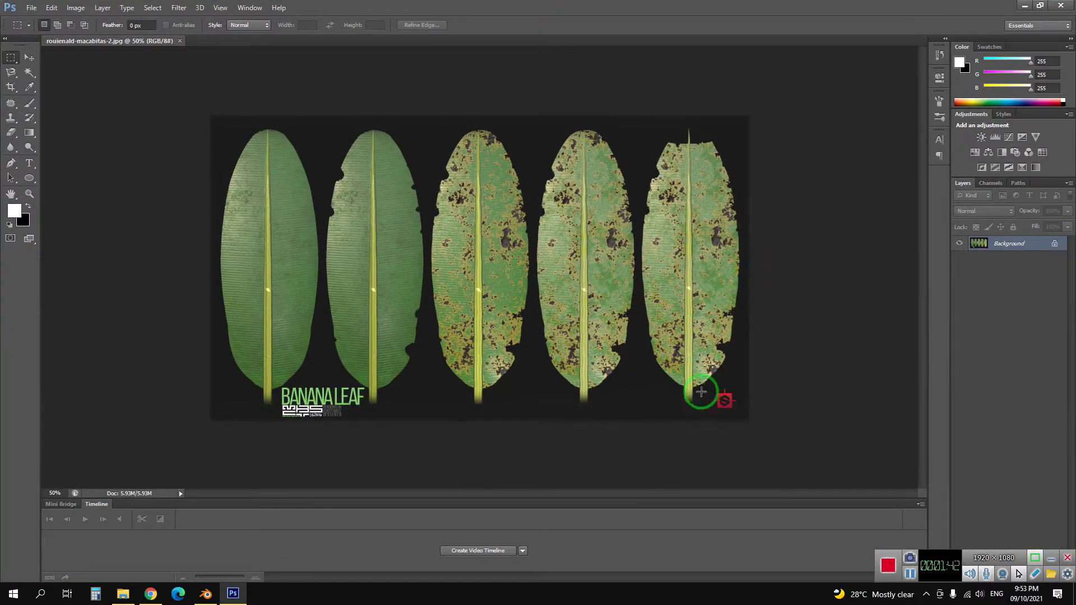
Step: Duplicate Background as Background copy, zoom in, and Magic Wand the black background
{"action": "left_click", "coordinate": [1051, 558]}
{"action": "left_click_drag", "start_coordinate": [1019, 258], "coordinate": [1041, 577]}
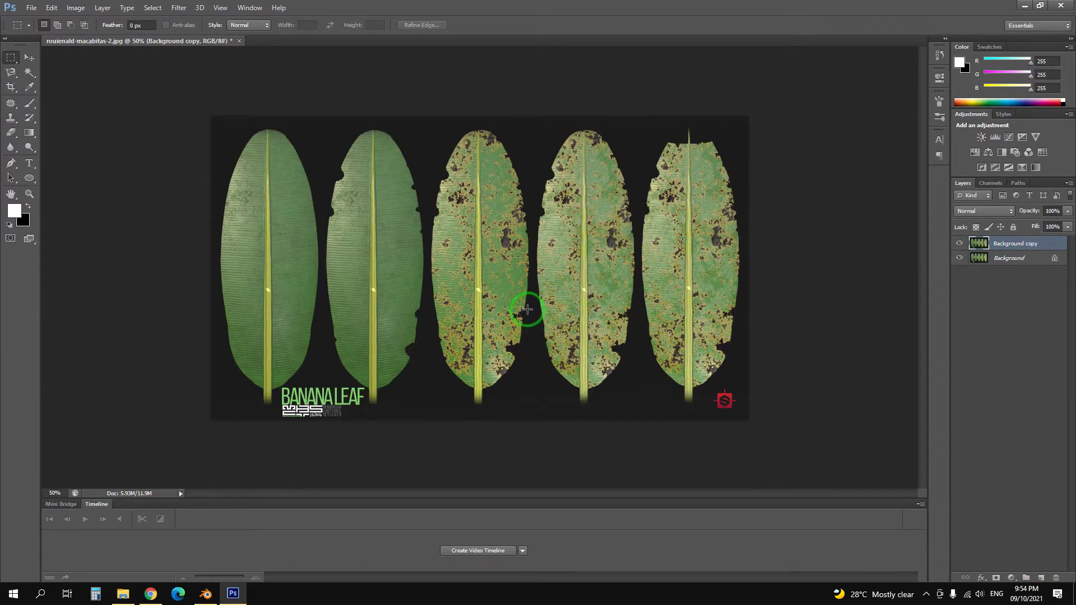
{"action": "key", "text": "ctrl+plus"}
{"action": "key", "text": "ctrl+plus"}
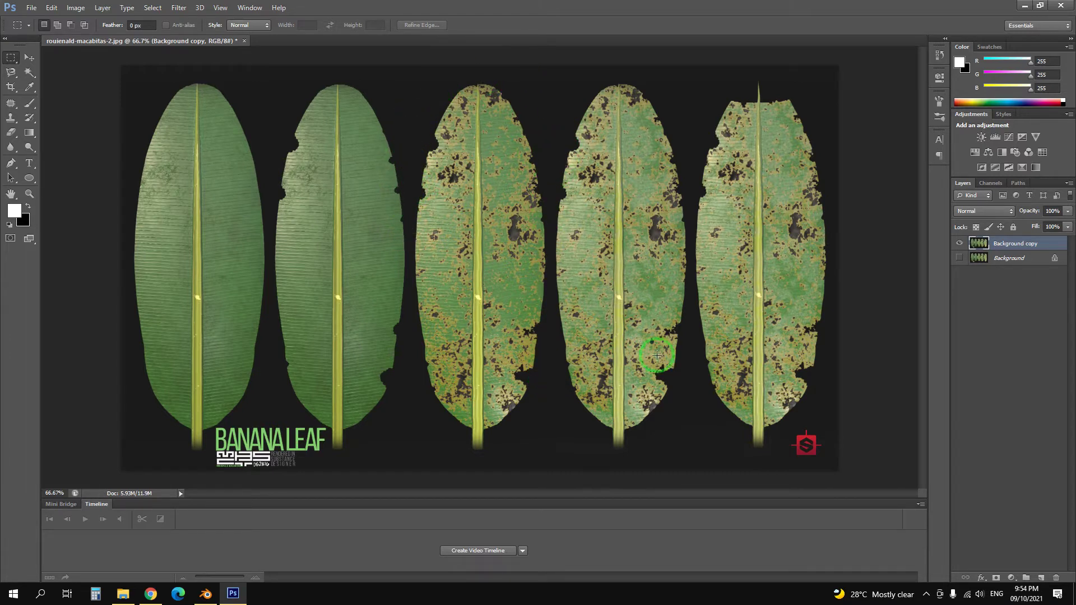
{"action": "left_click", "coordinate": [34, 75]}
{"action": "left_click", "coordinate": [413, 127]}
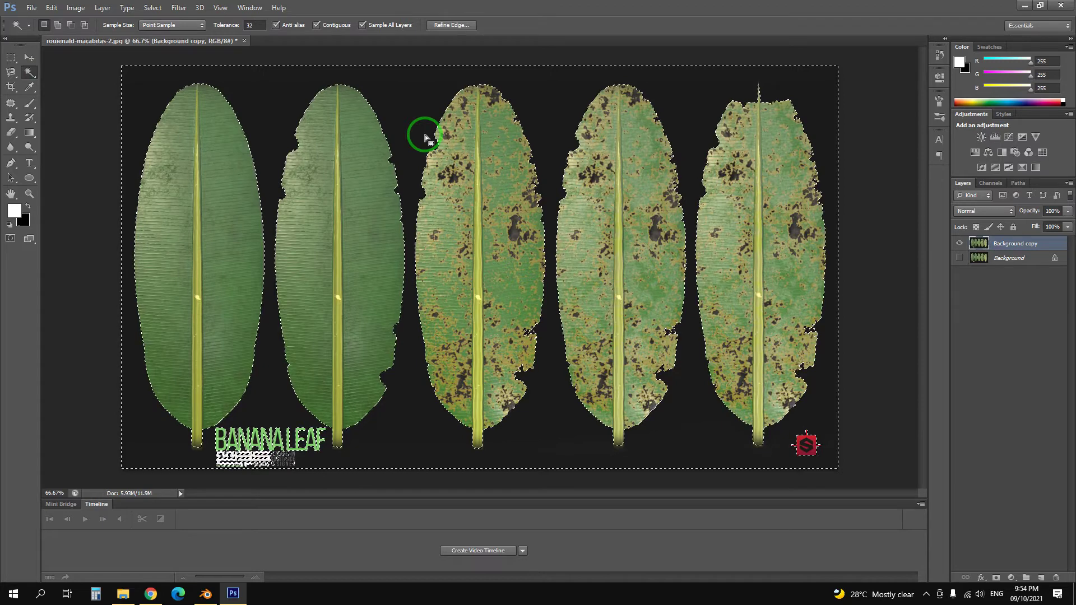
Step: Delete the black background and erase the BANANA LEAF logo with a rectangular selection
{"action": "key", "text": "Delete"}
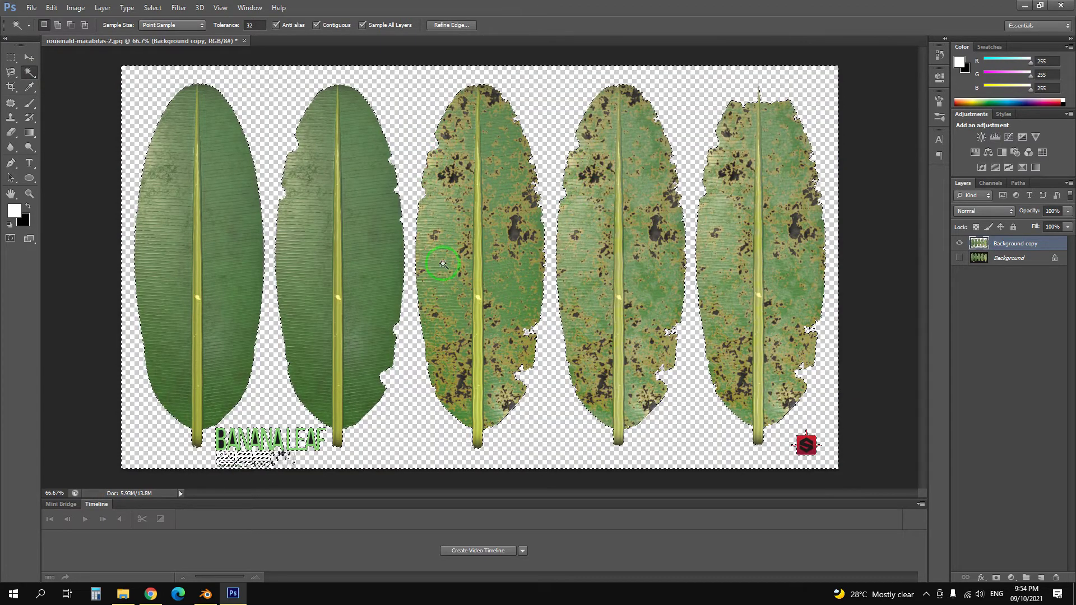
{"action": "left_click", "coordinate": [11, 57]}
{"action": "left_click", "coordinate": [221, 435]}
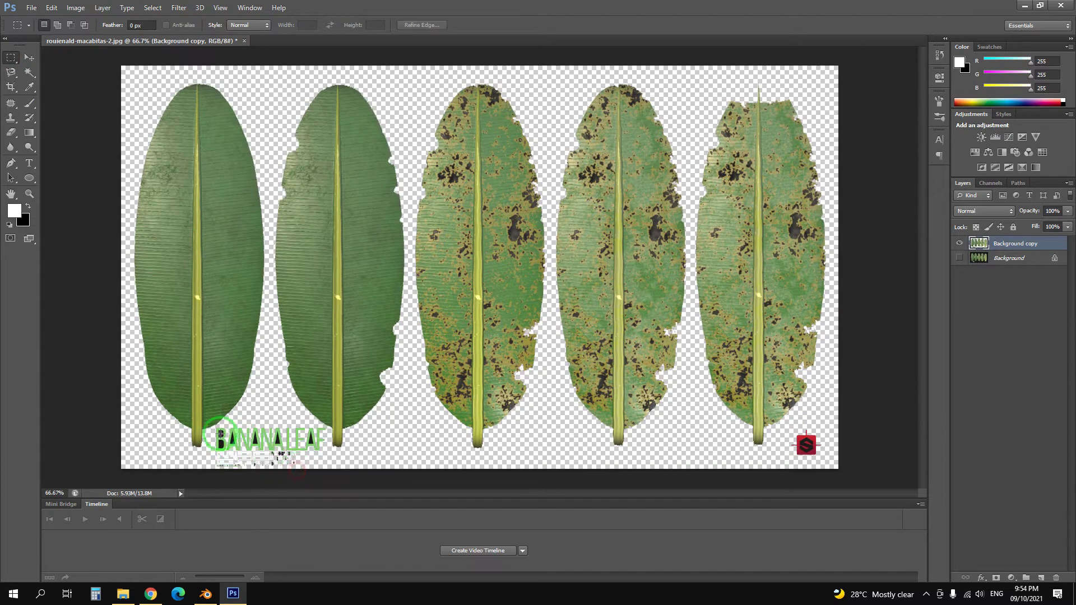
{"action": "left_click_drag", "start_coordinate": [214, 428], "coordinate": [326, 464]}
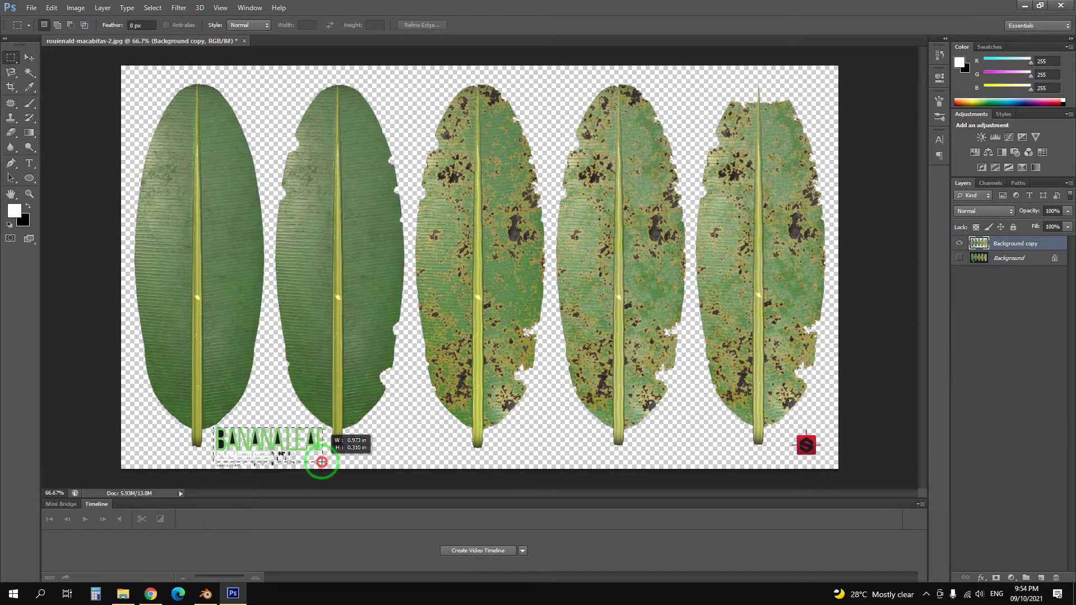
{"action": "left_click_drag", "start_coordinate": [327, 464], "coordinate": [325, 469]}
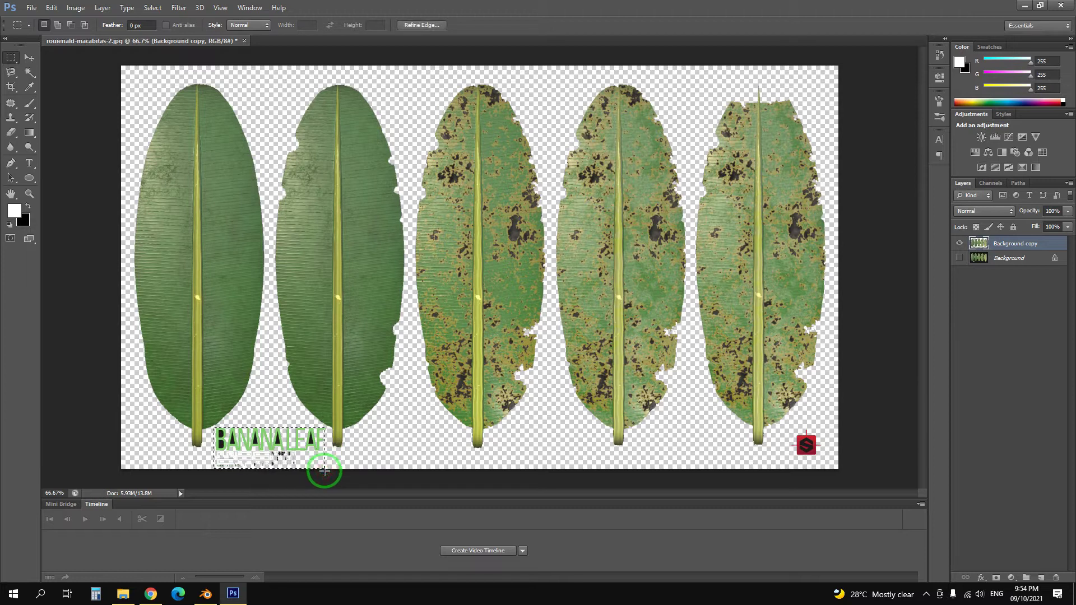
{"action": "key", "text": "Delete"}
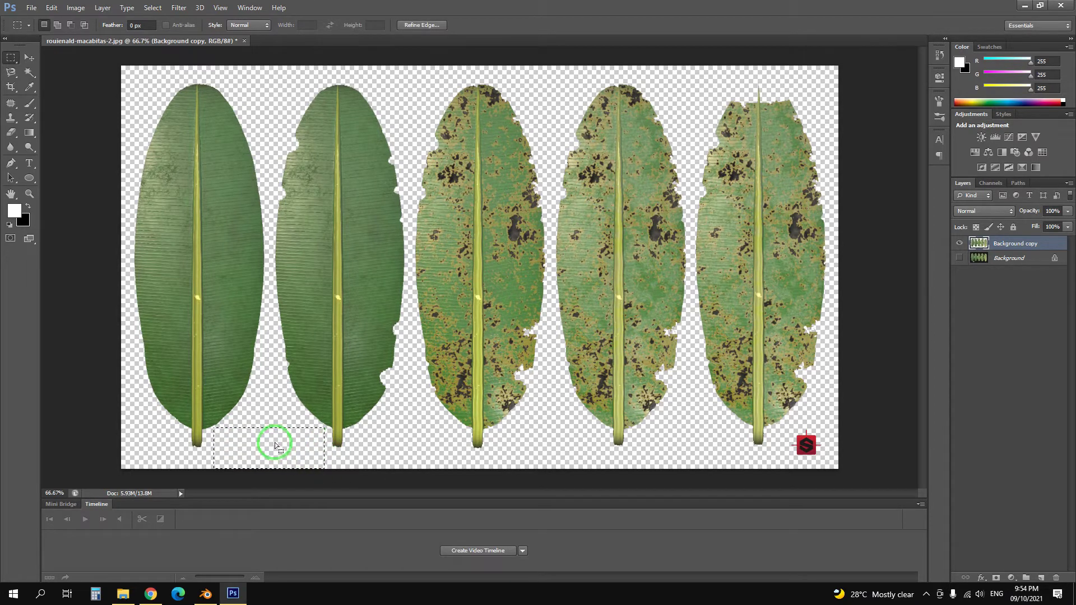
Step: Zoom out to all five leaves, erase the red bottom-right logo, and deselect
{"action": "scroll", "coordinate": [275, 438], "scroll_direction": "up", "scroll_amount": 1, "text": "alt"}
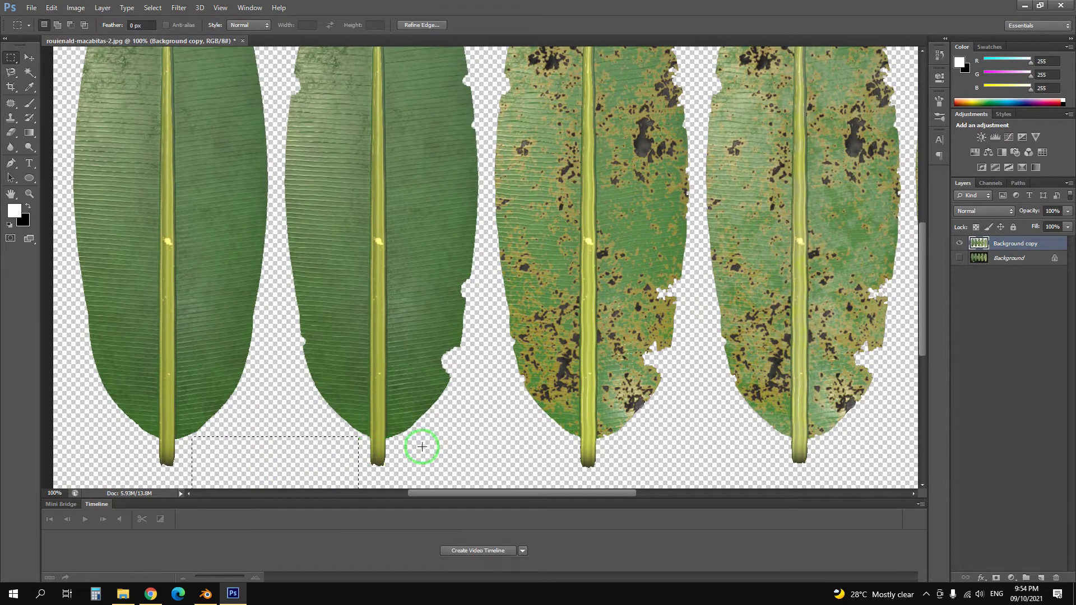
{"action": "key", "text": "z"}
{"action": "left_click", "coordinate": [438, 438], "text": "alt"}
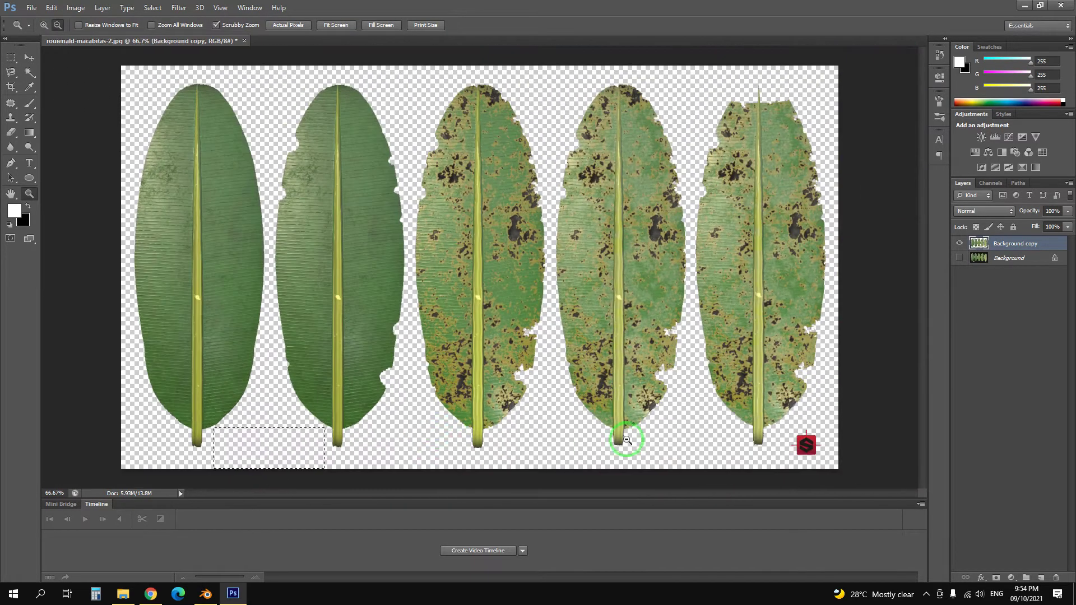
{"action": "left_click", "coordinate": [11, 57]}
{"action": "left_click_drag", "start_coordinate": [785, 426], "coordinate": [836, 479]}
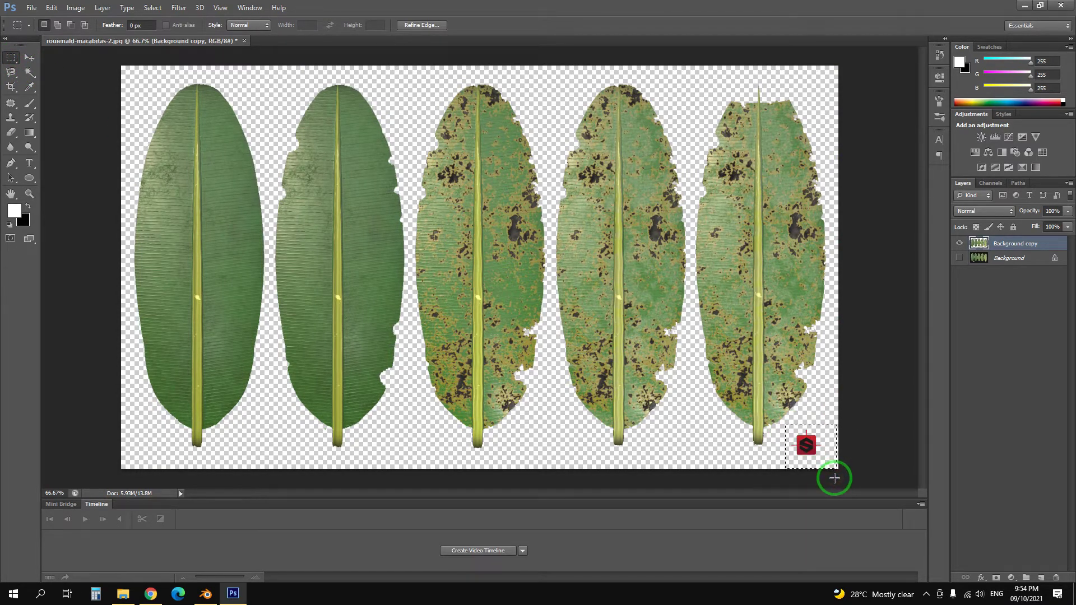
{"action": "key", "text": "Delete"}
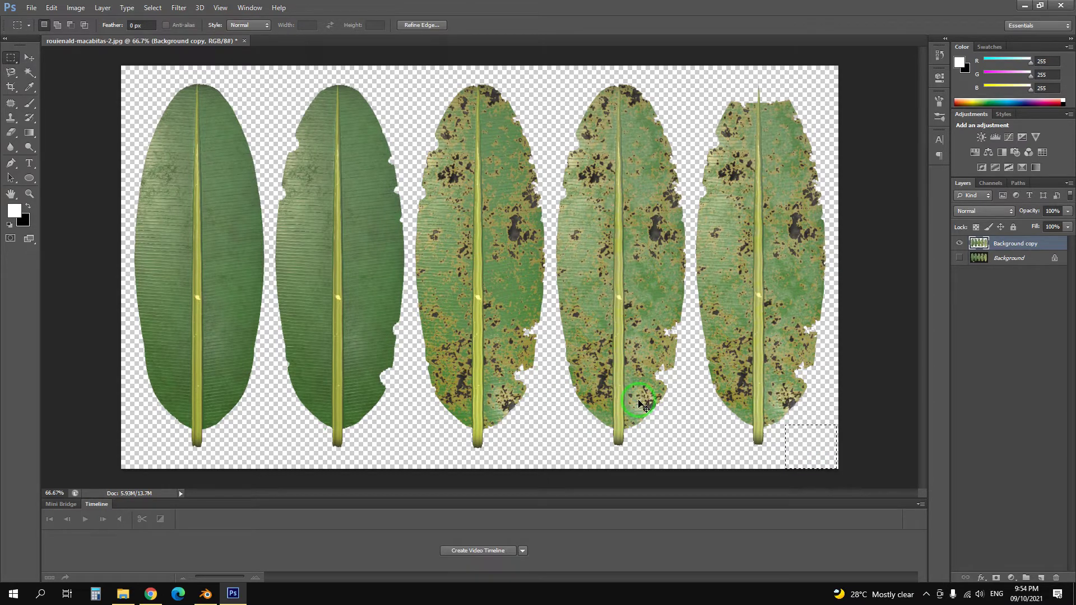
{"action": "key", "text": "ctrl+d"}
Step: Toggle the original Background layer on to compare, then hide it again
{"action": "left_click", "coordinate": [959, 258]}
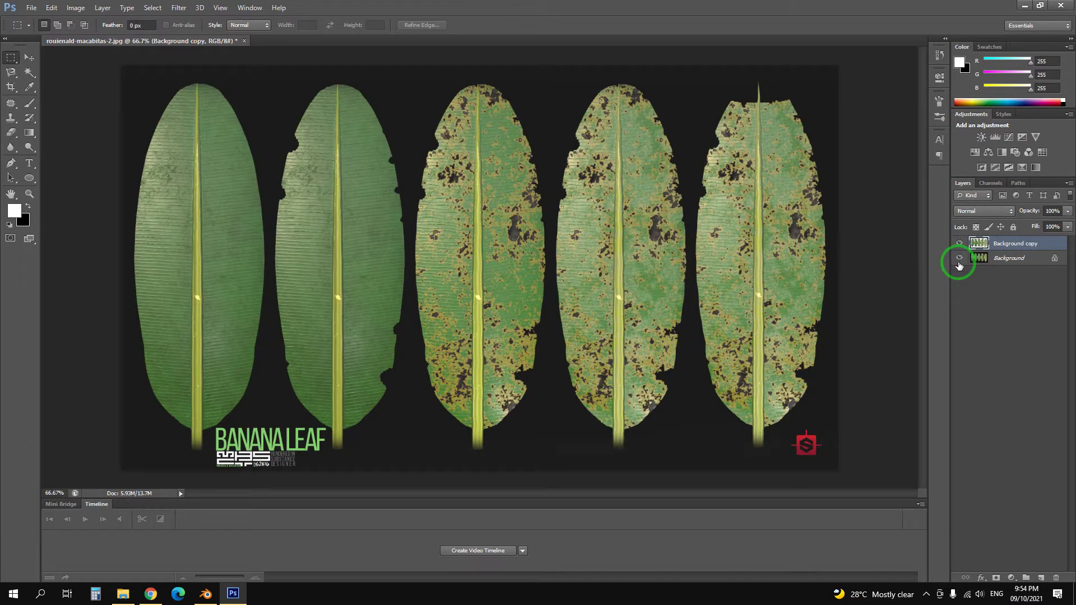
{"action": "left_click", "coordinate": [960, 258]}
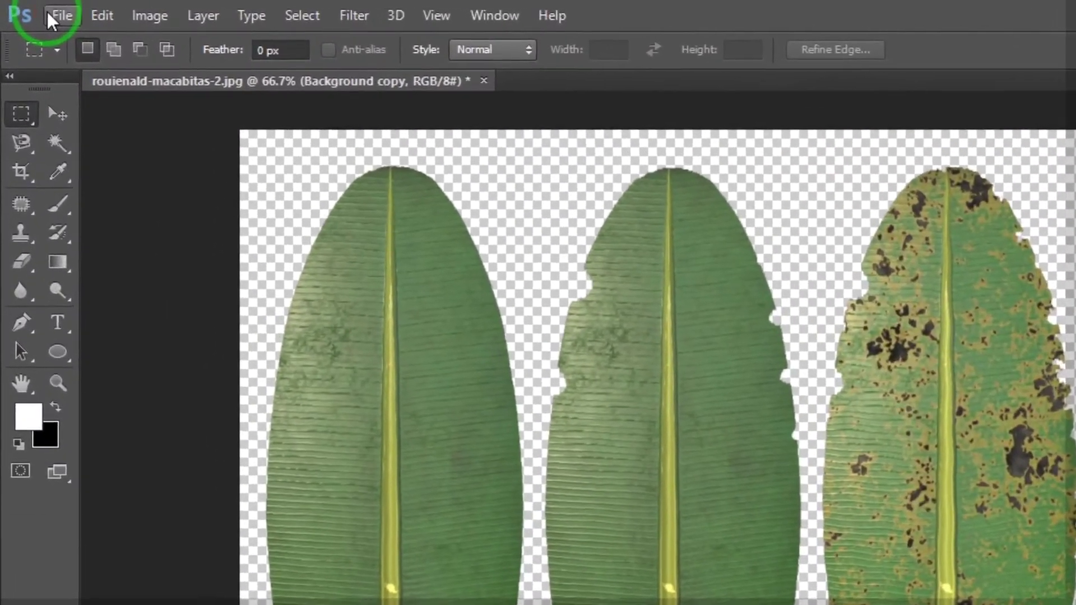
{"action": "left_click", "coordinate": [29, 10]}
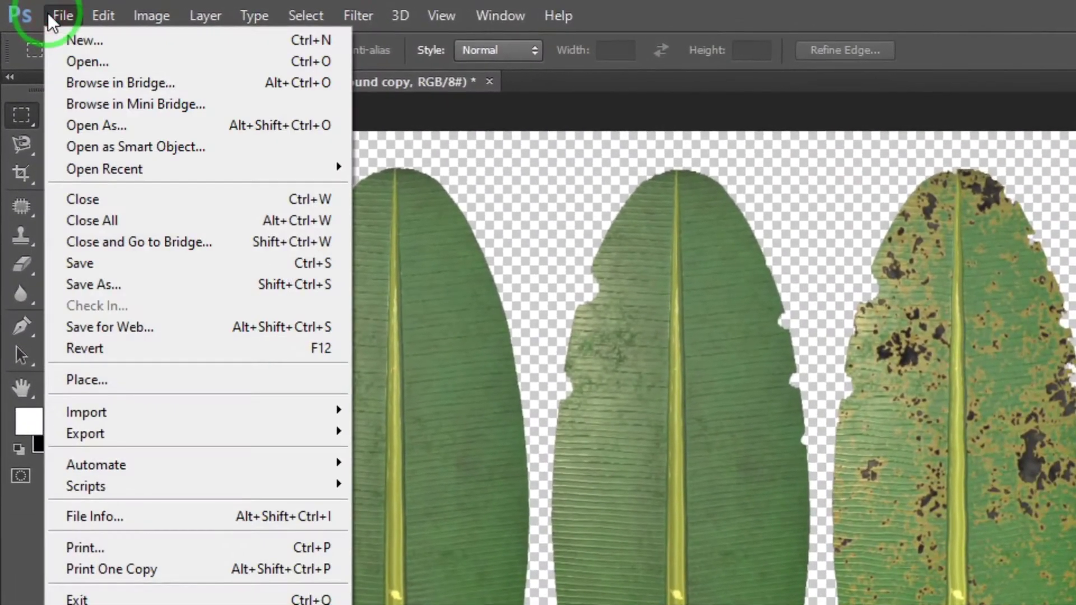
{"action": "left_click", "coordinate": [157, 286]}
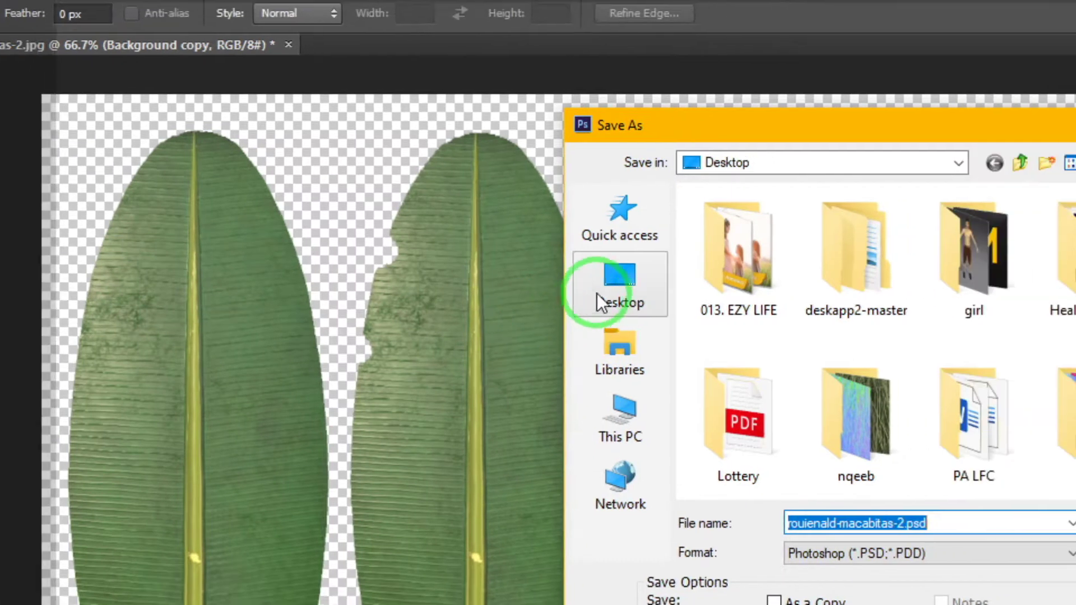
{"action": "left_click", "coordinate": [821, 320]}
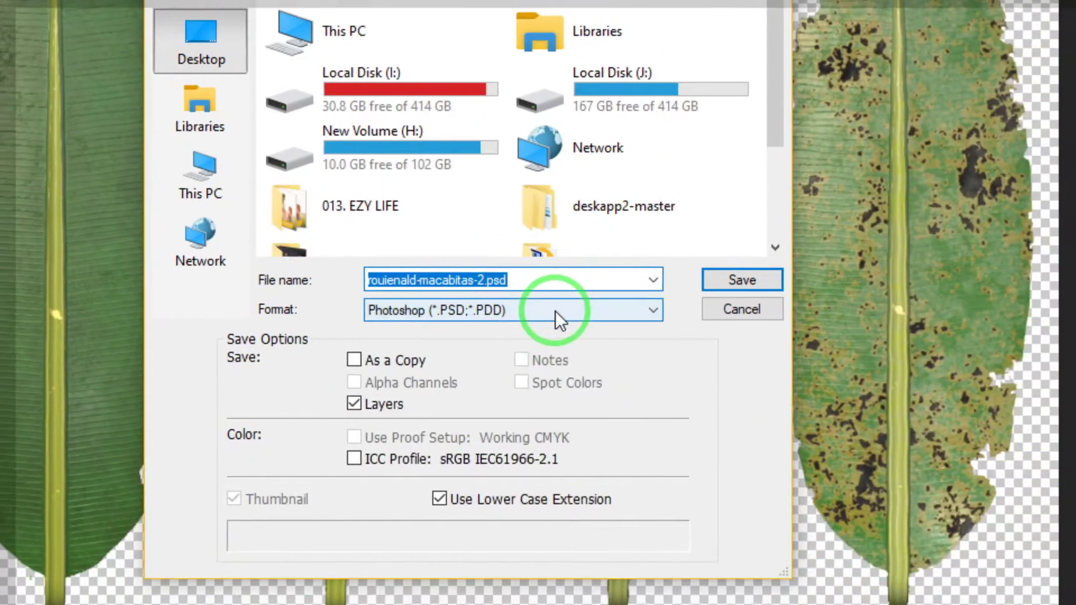
{"action": "left_click", "coordinate": [556, 311]}
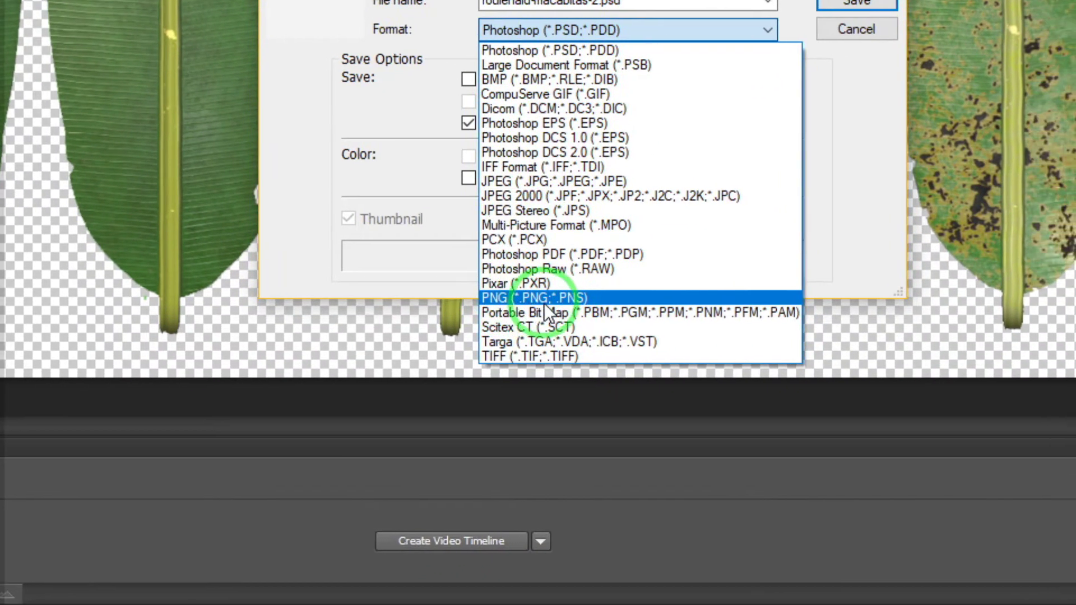
{"action": "left_click", "coordinate": [540, 301]}
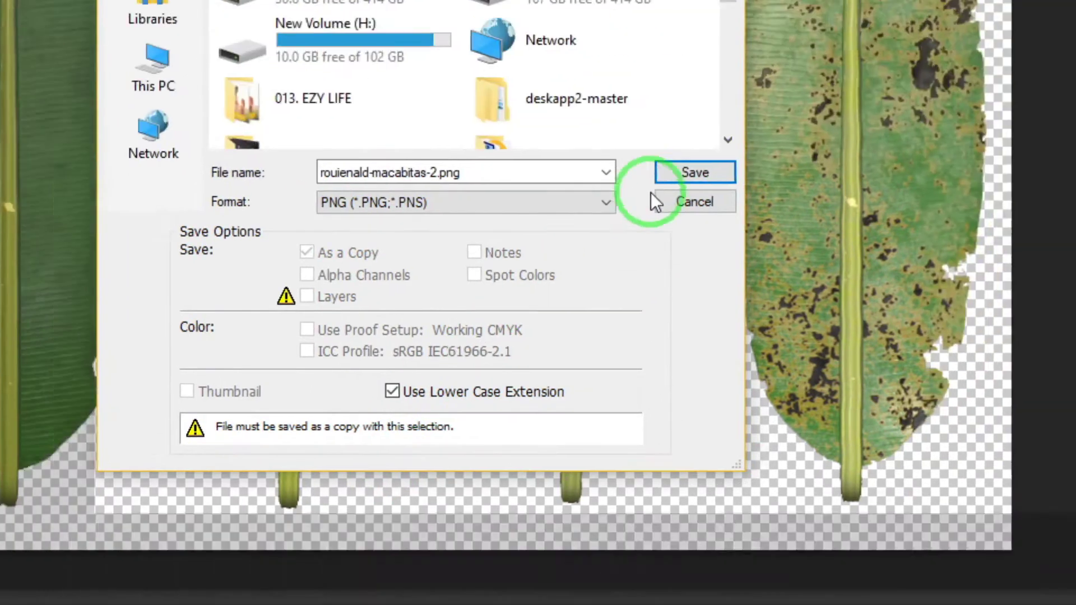
{"action": "left_click", "coordinate": [539, 302]}
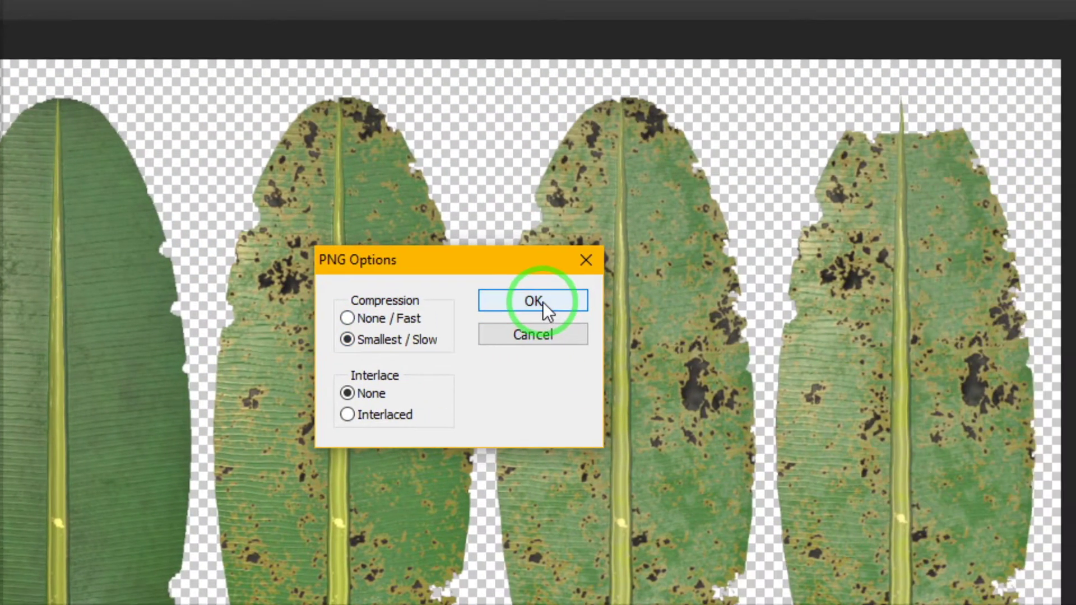
{"action": "left_click", "coordinate": [716, 279]}
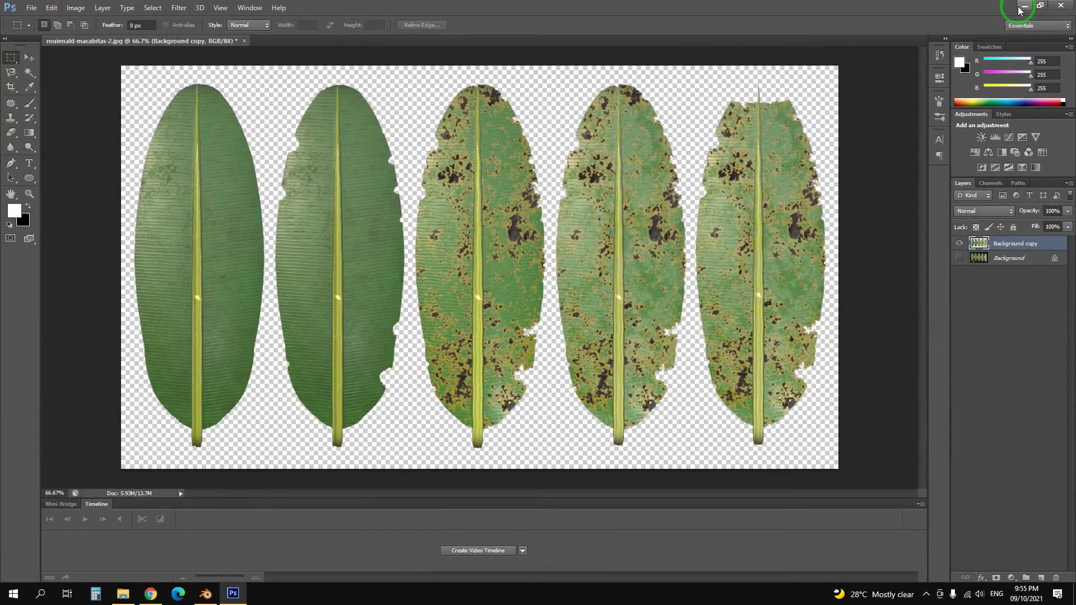
{"action": "left_click", "coordinate": [1017, 6]}
Step: Preview the exported leaf PNG in Windows Photos, then close it
{"action": "mouse_move", "coordinate": [232, 89]}
{"action": "left_mouse_down"}
{"action": "mouse_move", "coordinate": [485, 91]}
{"action": "mouse_move", "coordinate": [486, 220]}
{"action": "left_mouse_up"}
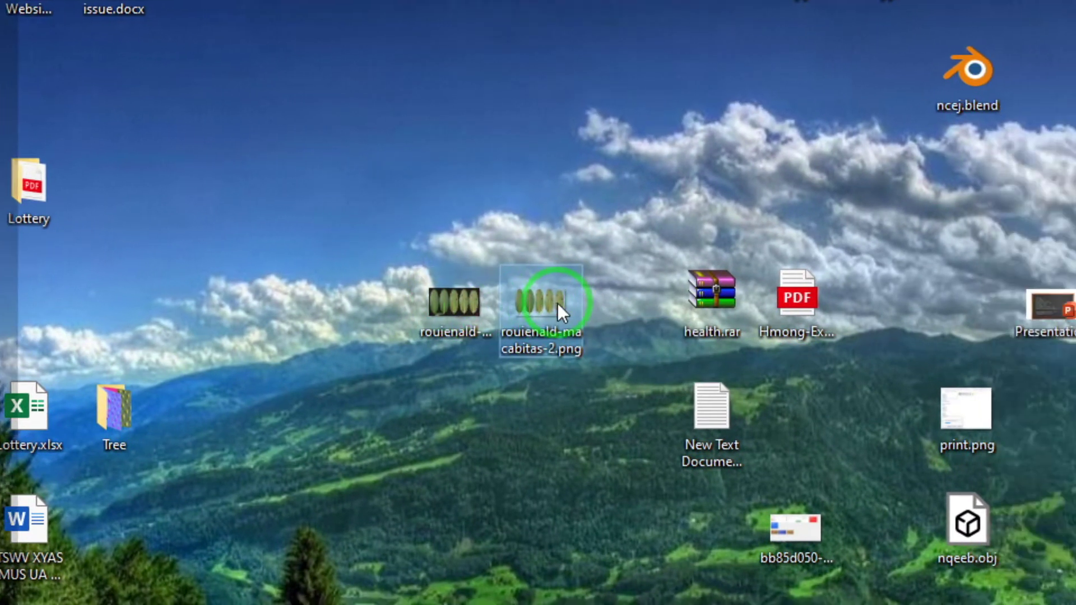
{"action": "left_click_drag", "start_coordinate": [540, 303], "coordinate": [540, 302]}
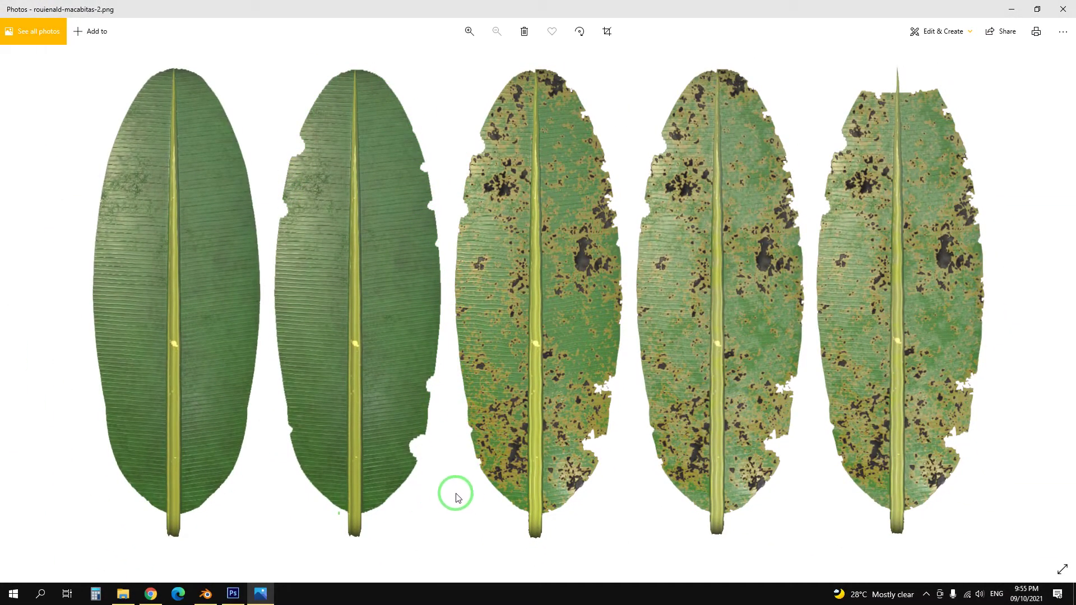
{"action": "left_click", "coordinate": [1064, 8]}
{"action": "left_click_drag", "start_coordinate": [487, 193], "coordinate": [450, 101]}
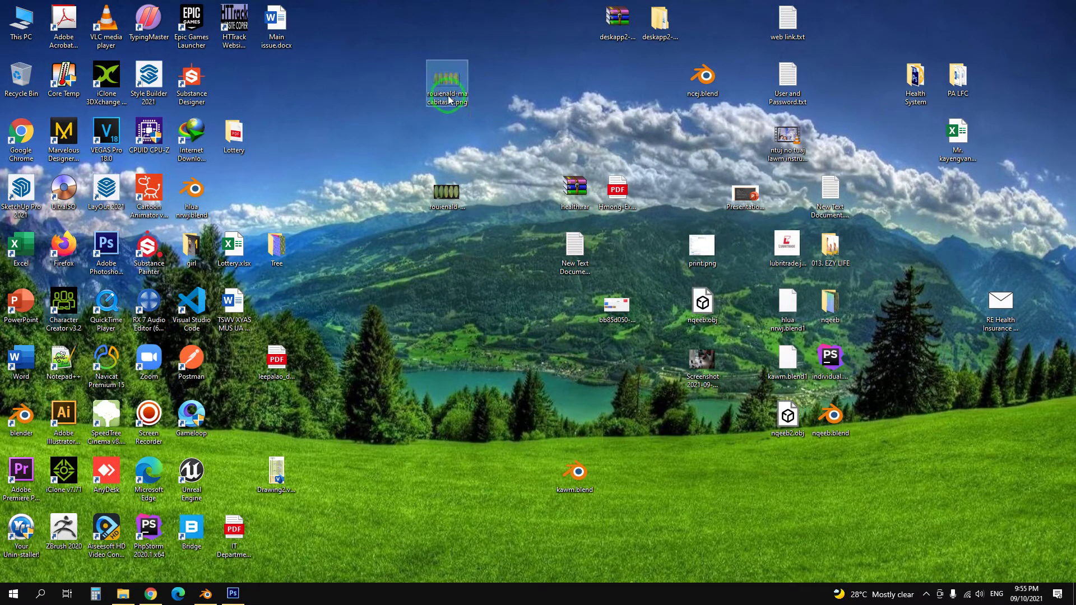
Step: Quit Photoshop without saving changes and launch Blender from the taskbar
{"action": "left_click", "coordinate": [233, 594]}
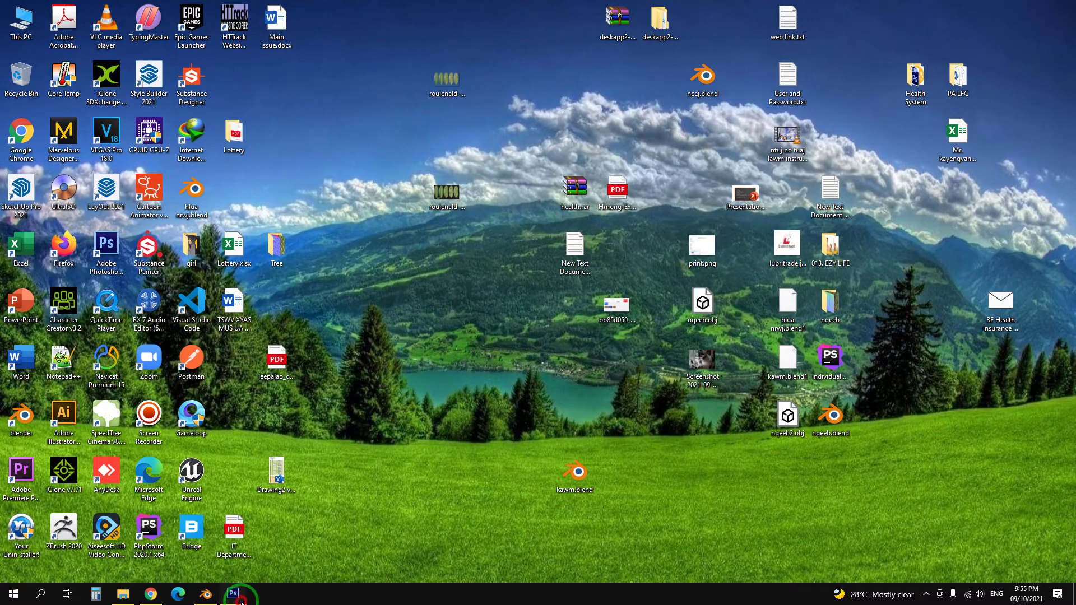
{"action": "left_click", "coordinate": [1069, 5]}
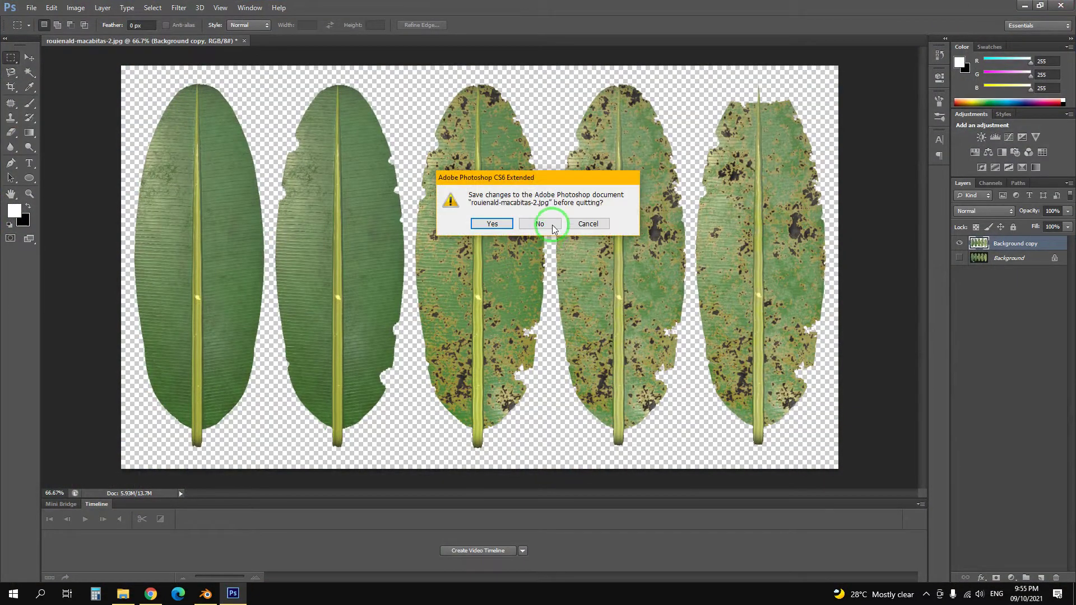
{"action": "left_click", "coordinate": [548, 292]}
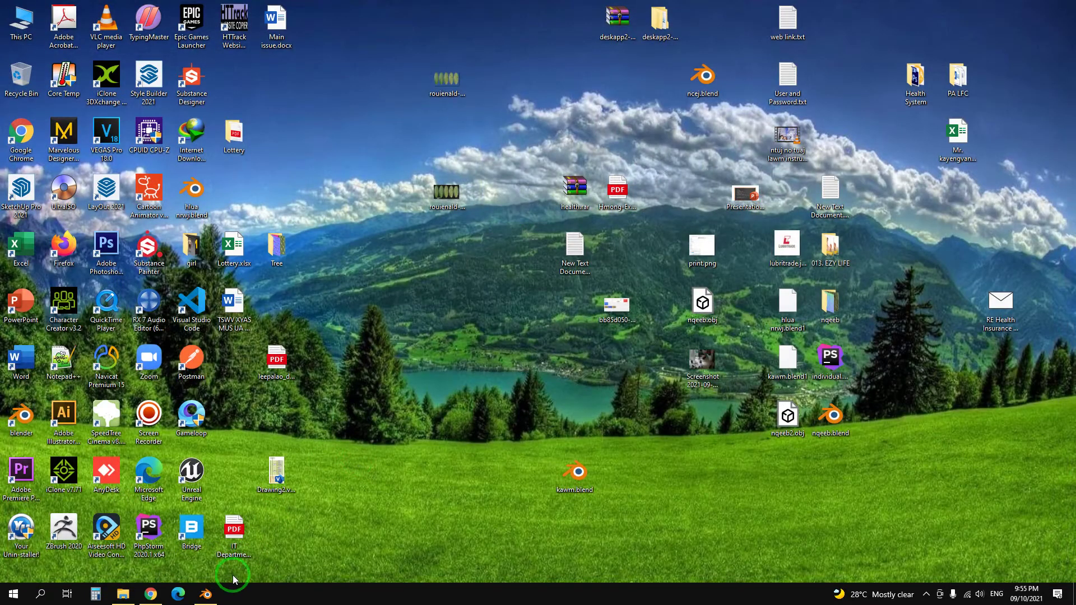
{"action": "left_click", "coordinate": [215, 602]}
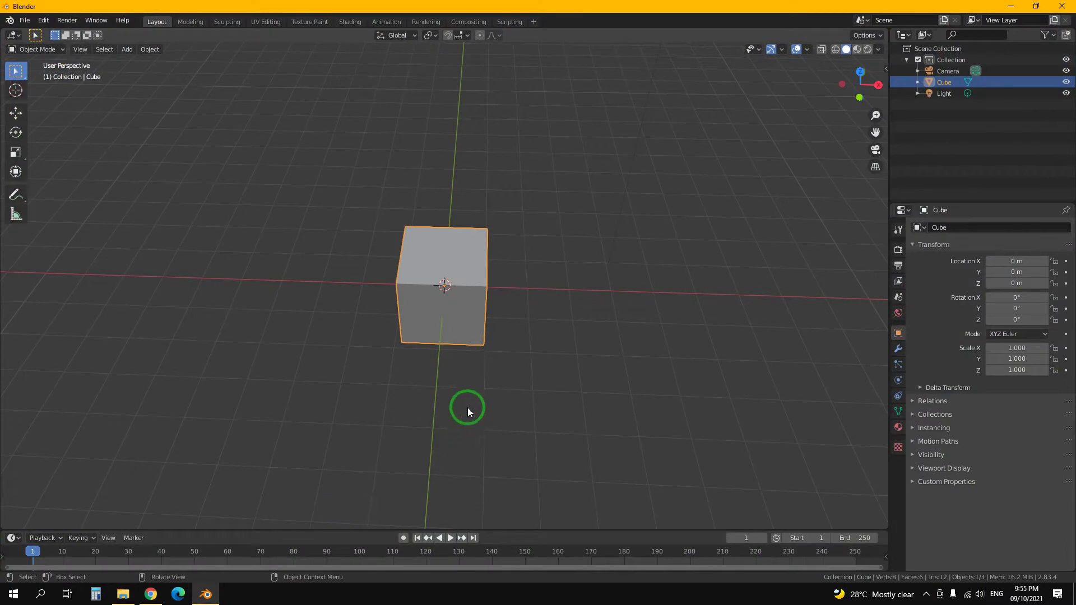
Step: Delete the default cube with X, leaving only the Camera and Light
{"action": "mouse_move", "coordinate": [455, 399]}
{"action": "middle_mouse_down"}
{"action": "mouse_move", "coordinate": [489, 376]}
{"action": "mouse_move", "coordinate": [330, 380]}
{"action": "mouse_move", "coordinate": [503, 372]}
{"action": "mouse_move", "coordinate": [453, 362]}
{"action": "middle_mouse_up"}
{"action": "scroll", "coordinate": [476, 377], "scroll_direction": "down", "scroll_amount": 3}
{"action": "scroll", "coordinate": [436, 372], "scroll_direction": "up", "scroll_amount": 1}
{"action": "scroll", "coordinate": [380, 377], "scroll_direction": "up", "scroll_amount": 2}
{"action": "scroll", "coordinate": [445, 350], "scroll_direction": "up", "scroll_amount": 2}
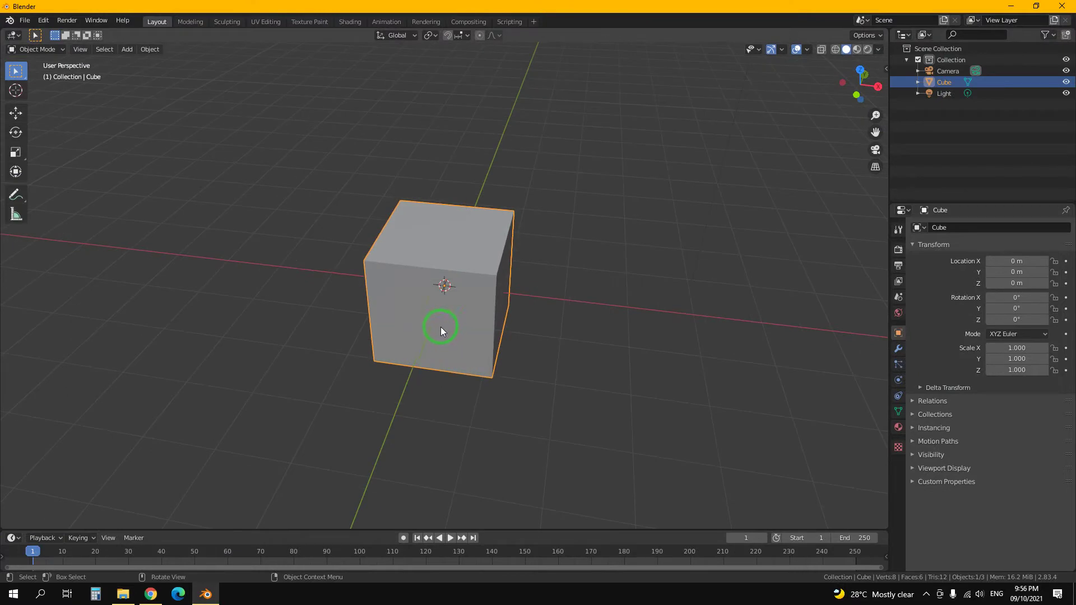
{"action": "key", "text": "x"}
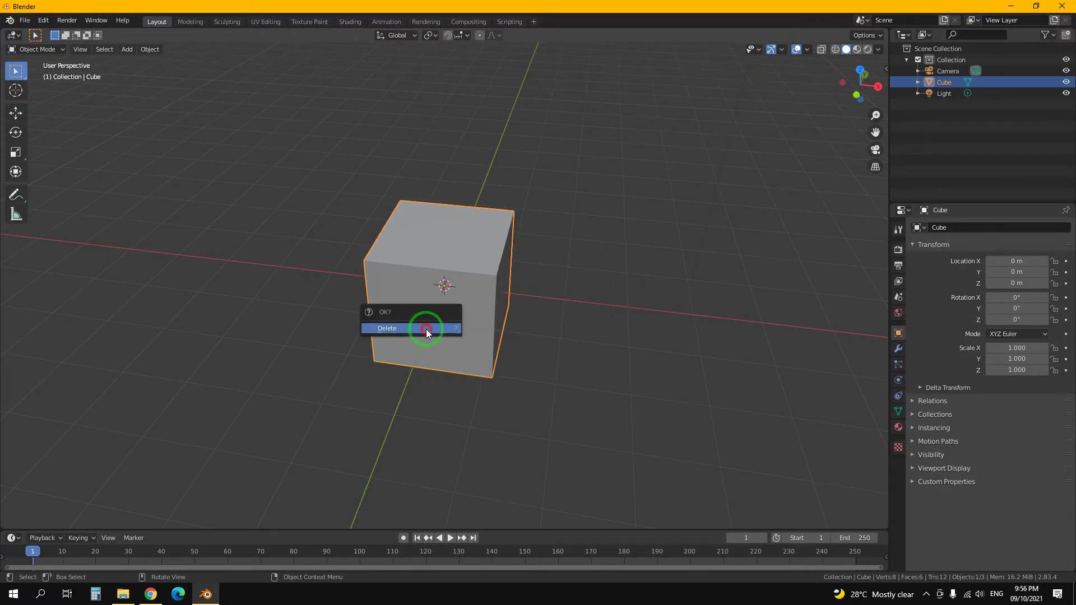
{"action": "left_click", "coordinate": [426, 329]}
{"action": "mouse_move", "coordinate": [449, 361]}
{"action": "middle_mouse_down"}
{"action": "mouse_move", "coordinate": [472, 359]}
{"action": "mouse_move", "coordinate": [461, 360]}
{"action": "middle_mouse_up"}
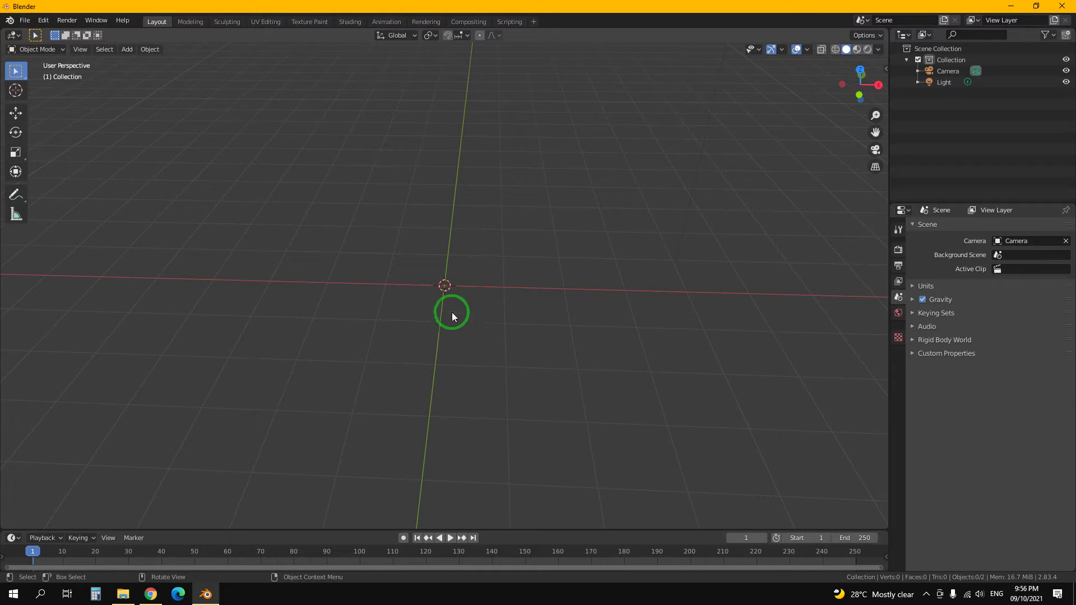
{"action": "key", "text": "shift+a"}
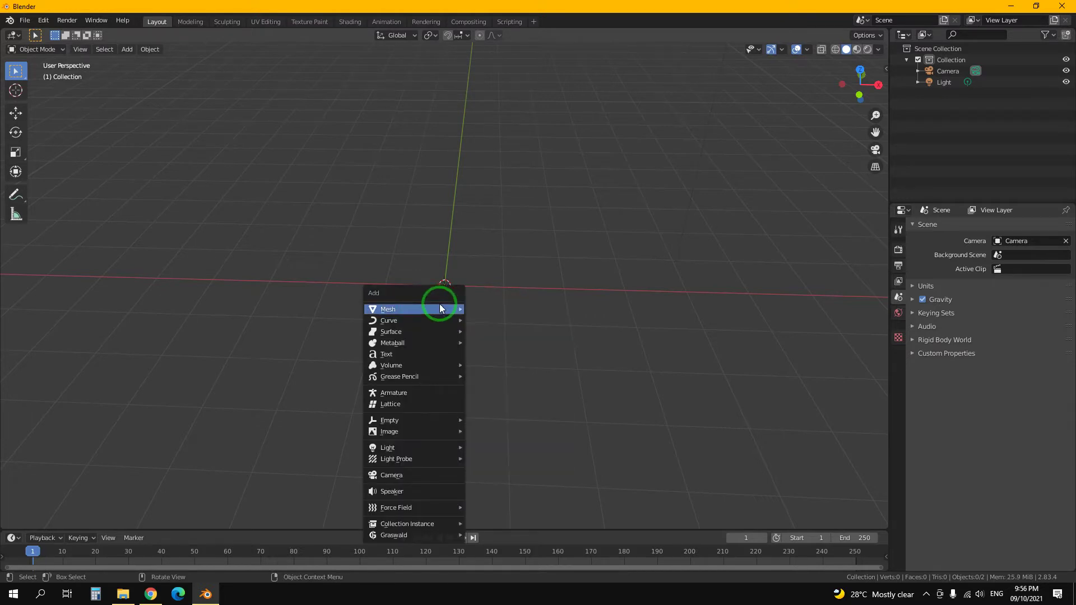
Step: Add a Mesh > Plane at the world origin and select it
{"action": "left_click", "coordinate": [128, 49]}
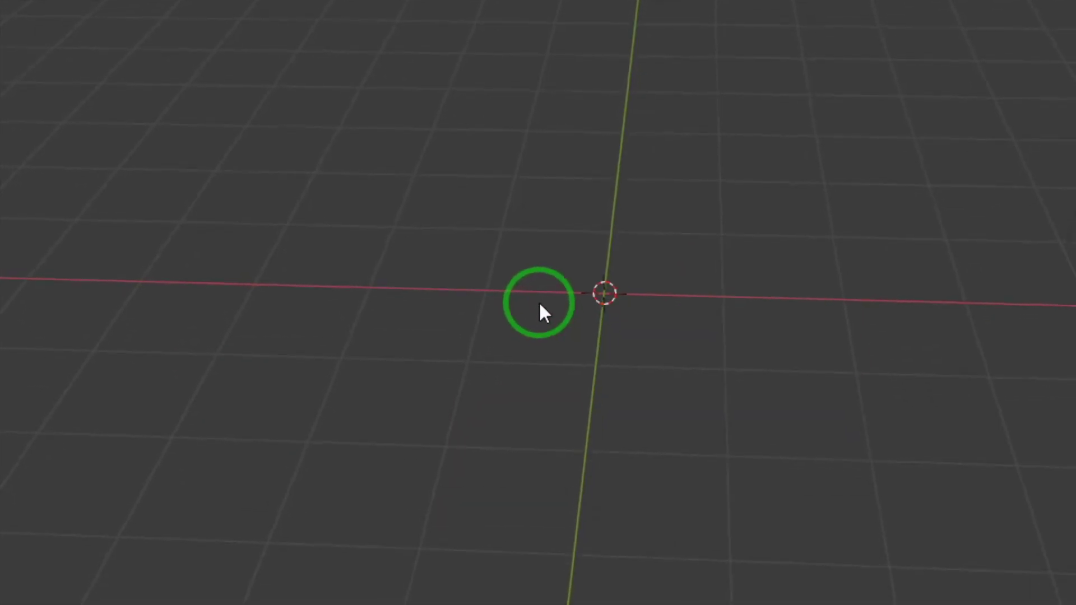
{"action": "key", "text": "shift+a"}
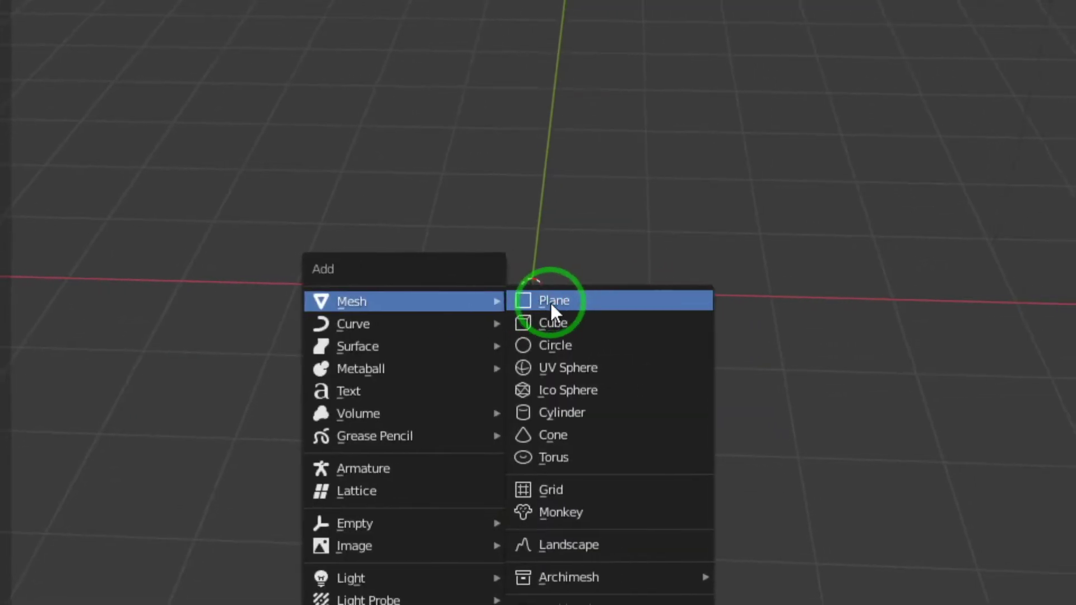
{"action": "left_click", "coordinate": [553, 301]}
{"action": "mouse_move", "coordinate": [532, 302]}
{"action": "middle_mouse_down"}
{"action": "mouse_move", "coordinate": [610, 301]}
{"action": "mouse_move", "coordinate": [452, 302]}
{"action": "mouse_move", "coordinate": [539, 303]}
{"action": "middle_mouse_up"}
{"action": "scroll", "coordinate": [539, 303], "scroll_direction": "up", "scroll_amount": 3}
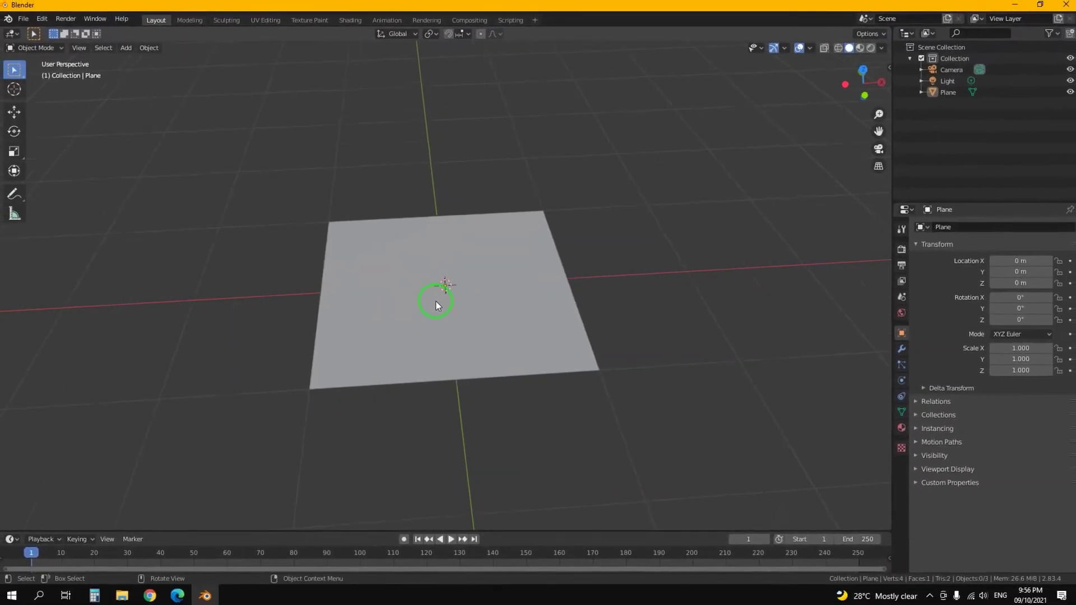
{"action": "mouse_move", "coordinate": [436, 306]}
{"action": "middle_mouse_down"}
{"action": "mouse_move", "coordinate": [495, 309]}
{"action": "mouse_move", "coordinate": [487, 328]}
{"action": "middle_mouse_up"}
{"action": "left_click", "coordinate": [486, 327]}
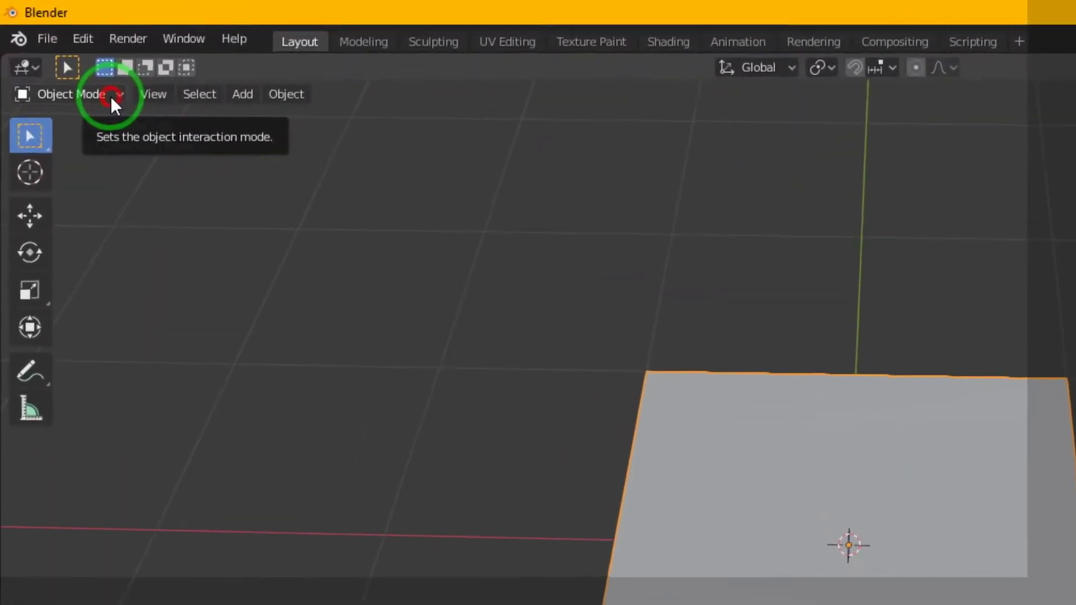
Step: Switch the Plane from Object Mode to Edit Mode and tilt the view onto it
{"action": "left_click", "coordinate": [59, 50]}
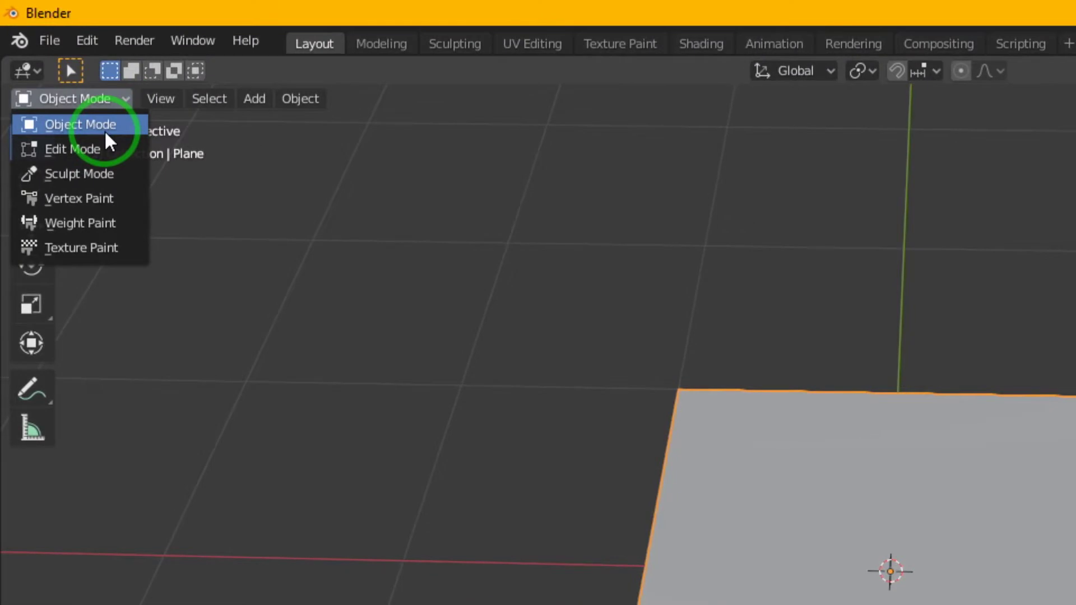
{"action": "left_click", "coordinate": [104, 150]}
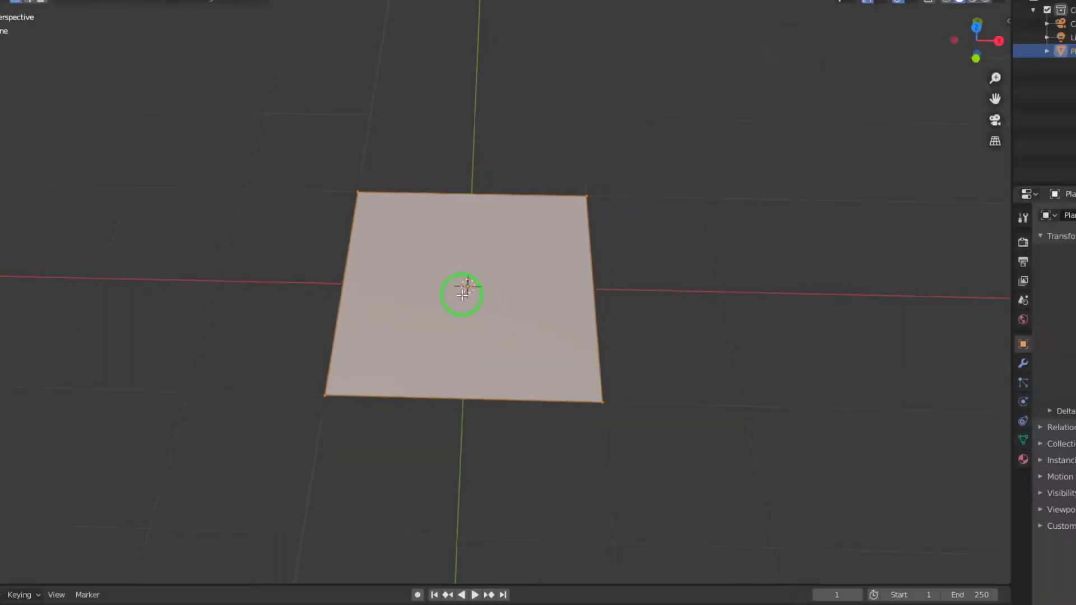
{"action": "mouse_move", "coordinate": [392, 291]}
{"action": "middle_mouse_down"}
{"action": "mouse_move", "coordinate": [407, 266]}
{"action": "mouse_move", "coordinate": [420, 326]}
{"action": "middle_mouse_up"}
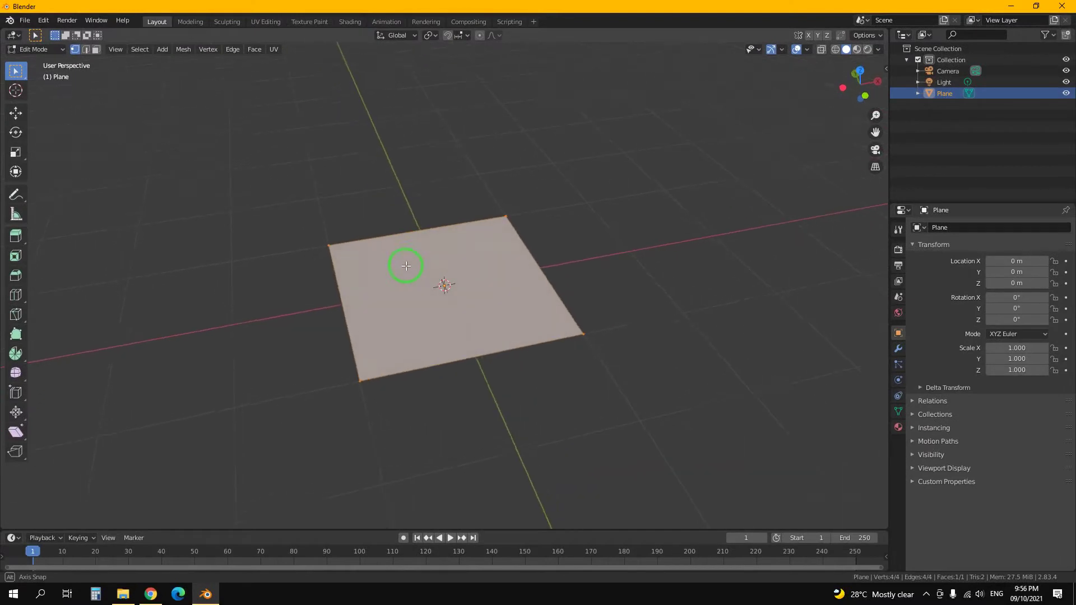
{"action": "scroll", "coordinate": [406, 266], "scroll_direction": "up", "scroll_amount": 3}
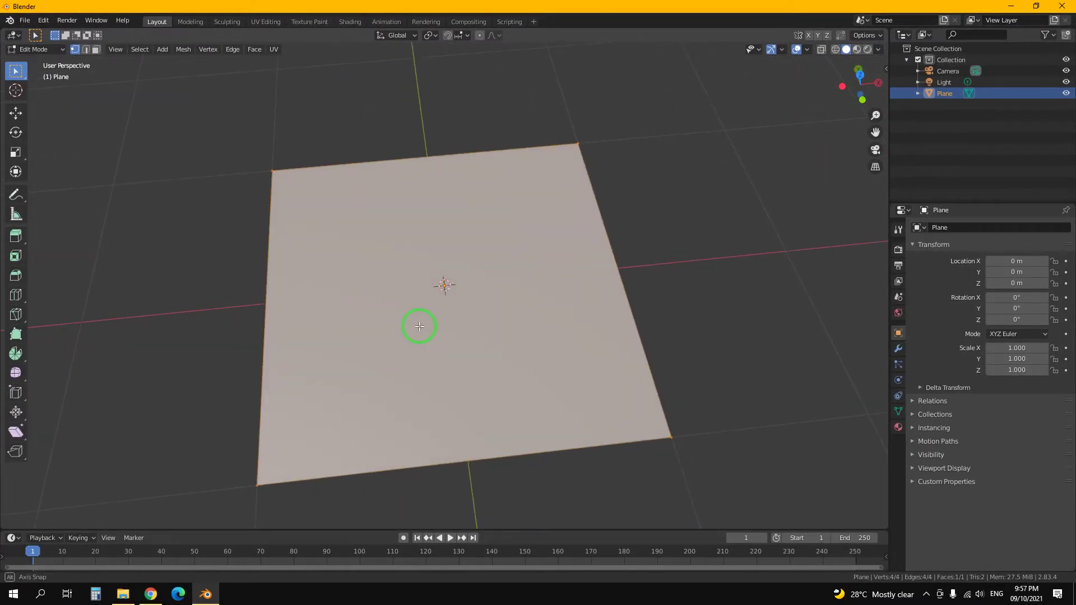
Step: Deselect the plane, switch to edge select, and pick its bottom, top and left edges
{"action": "left_click", "coordinate": [666, 273]}
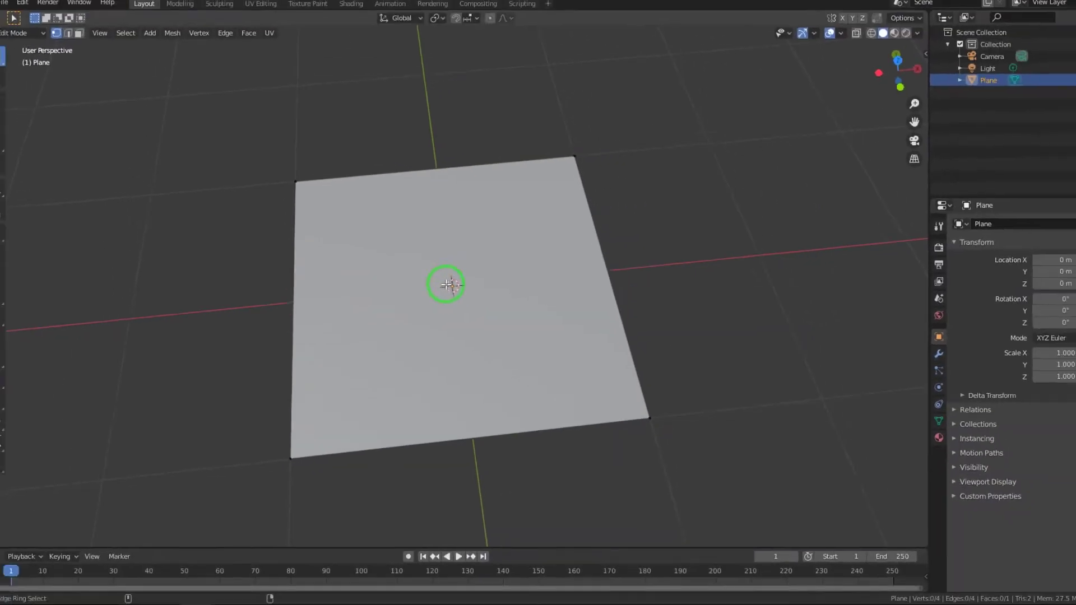
{"action": "mouse_move", "coordinate": [440, 284]}
{"action": "middle_mouse_down"}
{"action": "mouse_move", "coordinate": [414, 260]}
{"action": "mouse_move", "coordinate": [420, 286]}
{"action": "middle_mouse_up"}
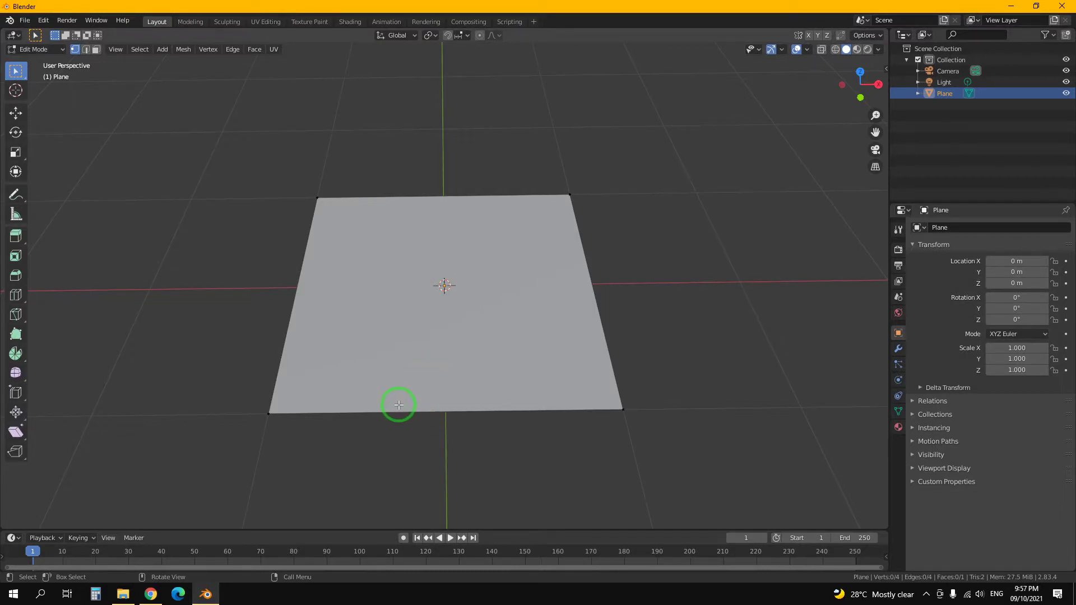
{"action": "left_click", "coordinate": [86, 50]}
{"action": "left_click", "coordinate": [402, 415]}
{"action": "mouse_move", "coordinate": [440, 431]}
{"action": "middle_mouse_down"}
{"action": "mouse_move", "coordinate": [539, 424]}
{"action": "mouse_move", "coordinate": [582, 397]}
{"action": "middle_mouse_up"}
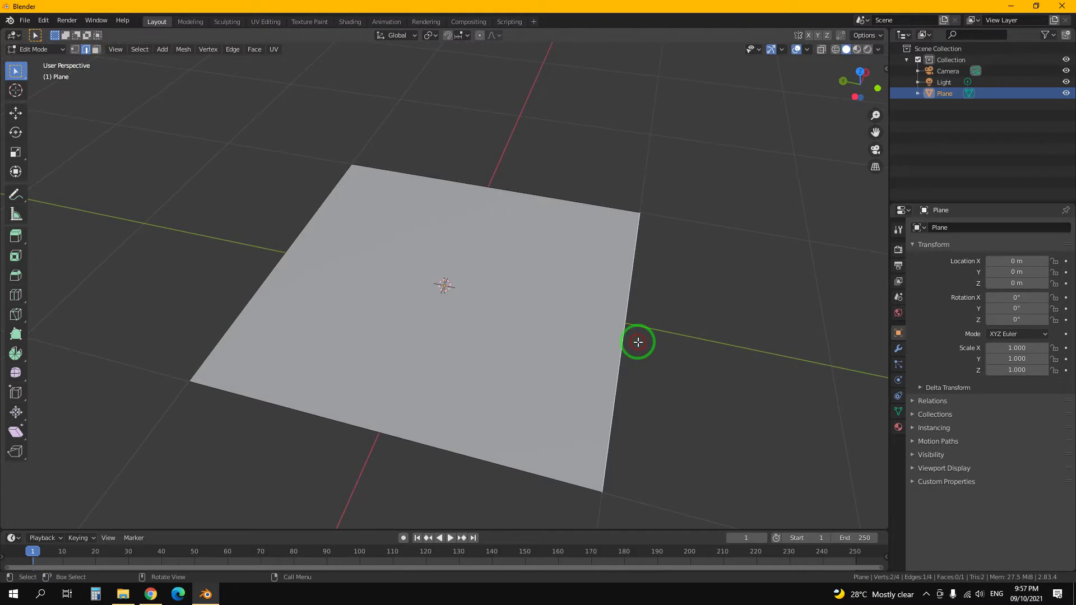
{"action": "left_click", "coordinate": [571, 200]}
{"action": "left_click", "coordinate": [318, 210]}
{"action": "left_click", "coordinate": [330, 424]}
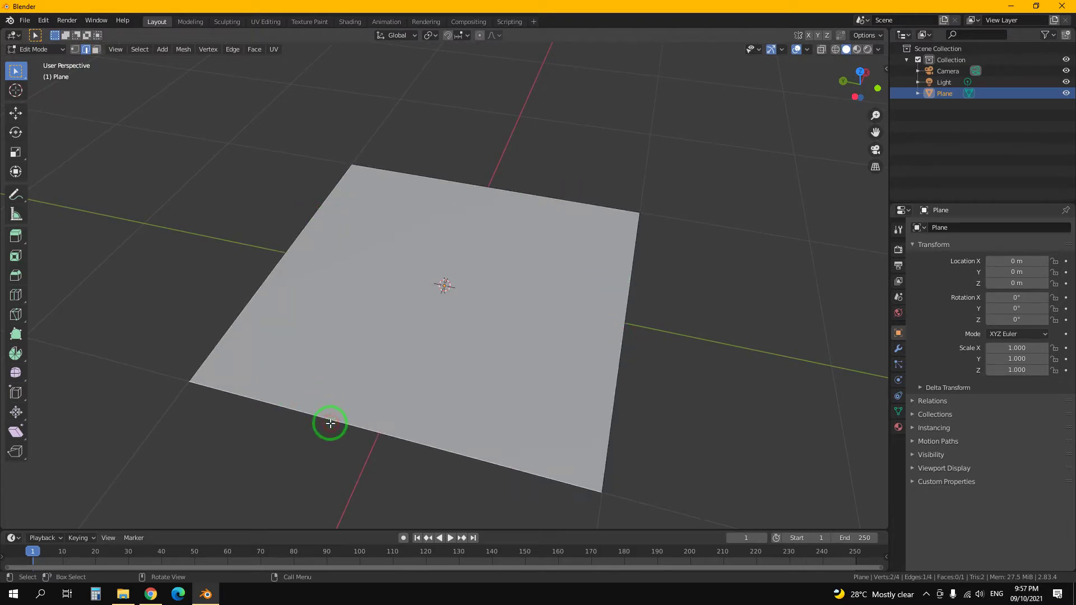
Step: Show wireframe shading, select all four border edges, then return to vertex select
{"action": "left_click", "coordinate": [835, 49]}
{"action": "left_click", "coordinate": [559, 199]}
{"action": "left_click", "coordinate": [628, 314]}
{"action": "left_click", "coordinate": [474, 456]}
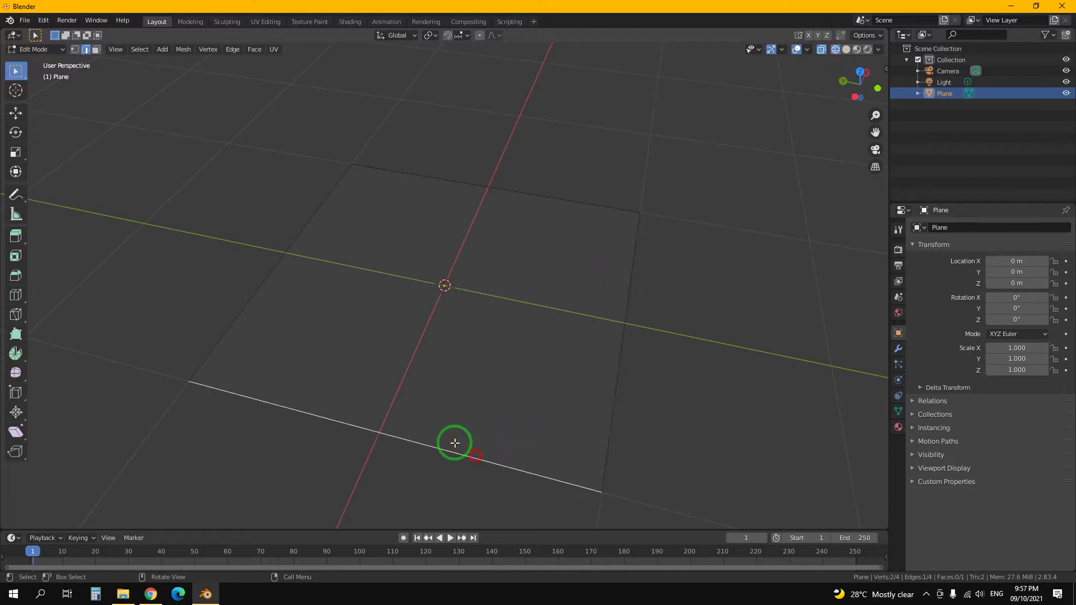
{"action": "left_click", "coordinate": [285, 261]}
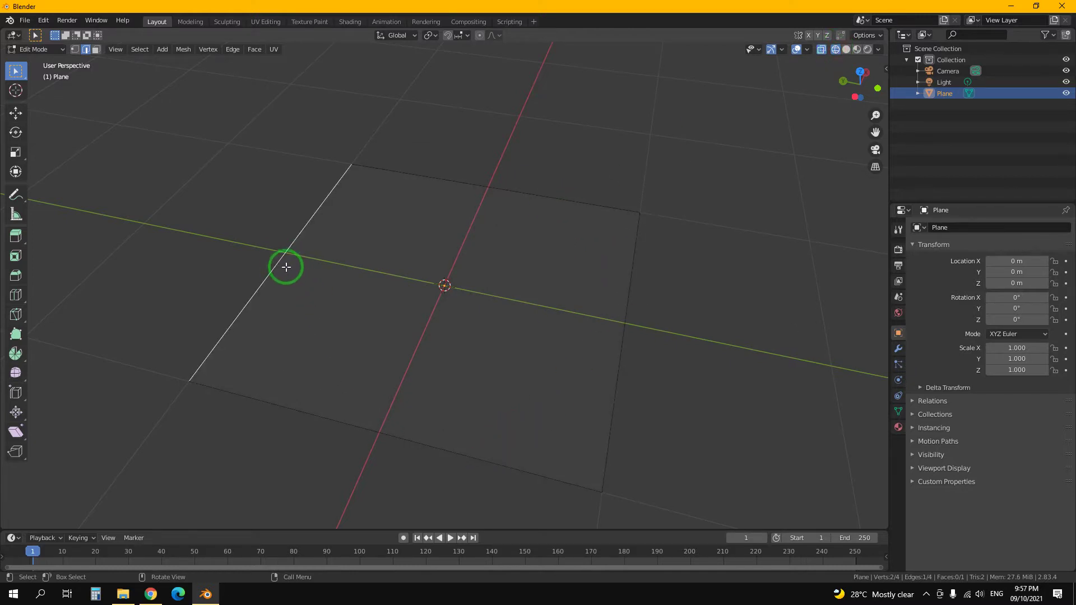
{"action": "scroll", "coordinate": [631, 264], "scroll_direction": "up", "scroll_amount": 3}
{"action": "scroll", "coordinate": [638, 266], "scroll_direction": "down", "scroll_amount": 1}
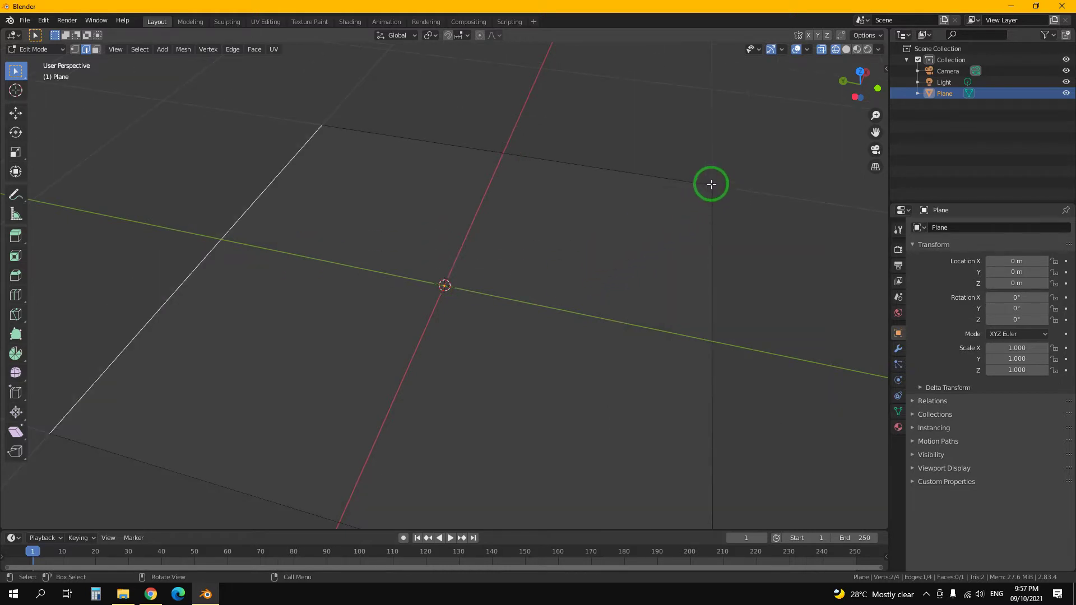
{"action": "left_click", "coordinate": [75, 49]}
Step: Select all, then clear it and pick the plane's corner vertices one by one
{"action": "key", "text": "a"}
{"action": "left_click", "coordinate": [576, 199]}
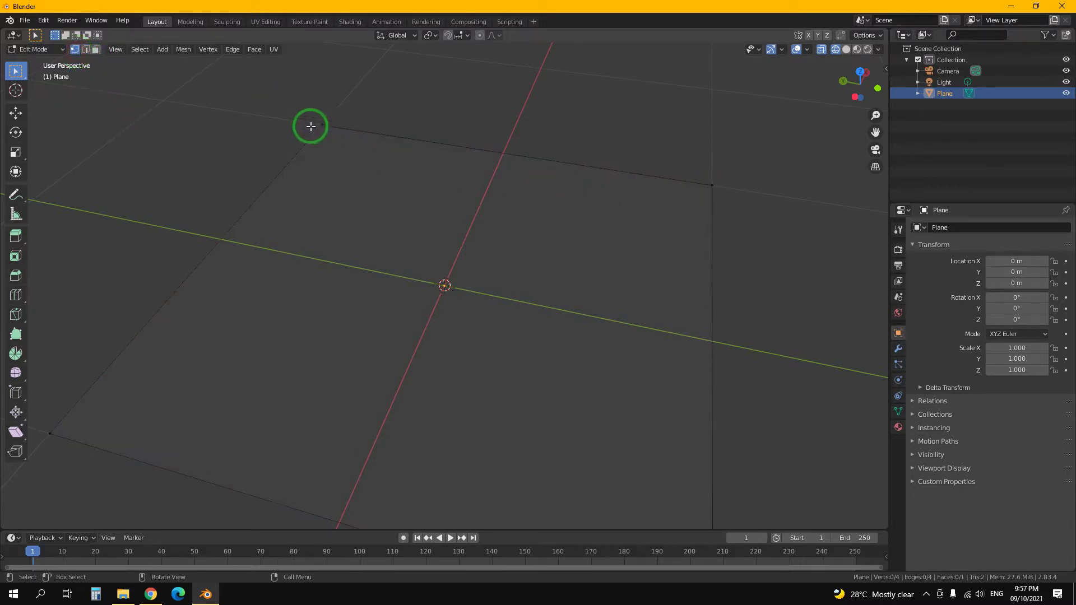
{"action": "left_click", "coordinate": [321, 126]}
{"action": "left_click", "coordinate": [712, 185]}
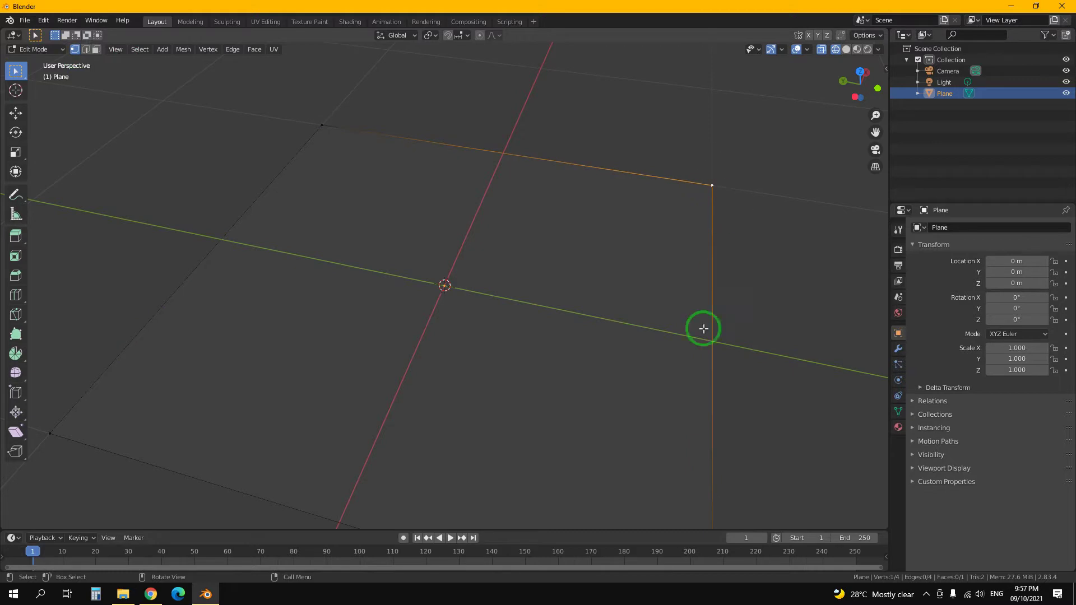
{"action": "scroll", "coordinate": [713, 485], "scroll_direction": "down", "scroll_amount": 3}
{"action": "left_click", "coordinate": [543, 416]}
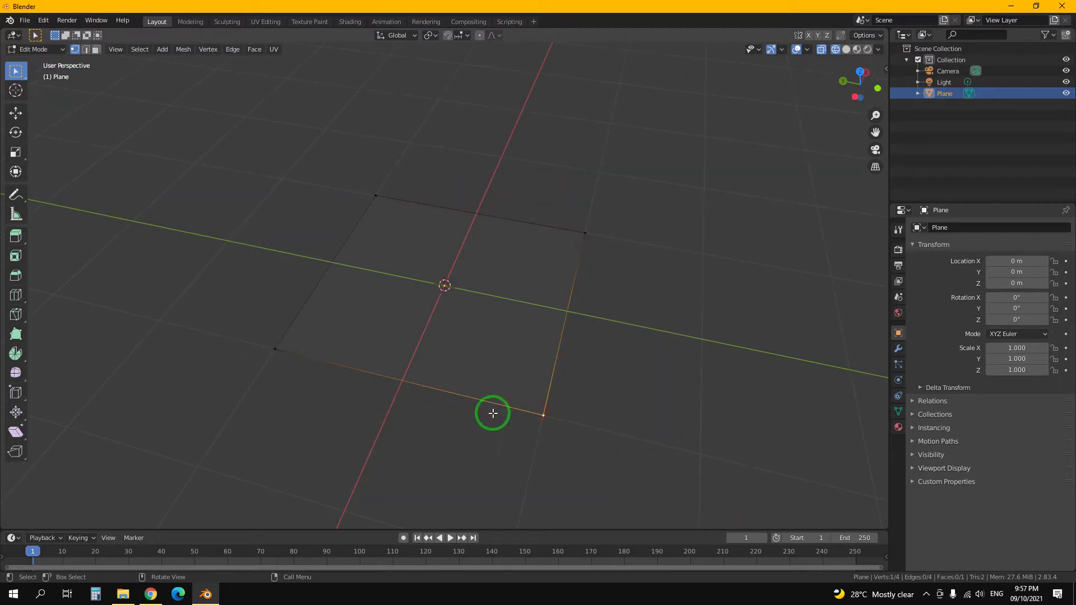
{"action": "left_click", "coordinate": [273, 350]}
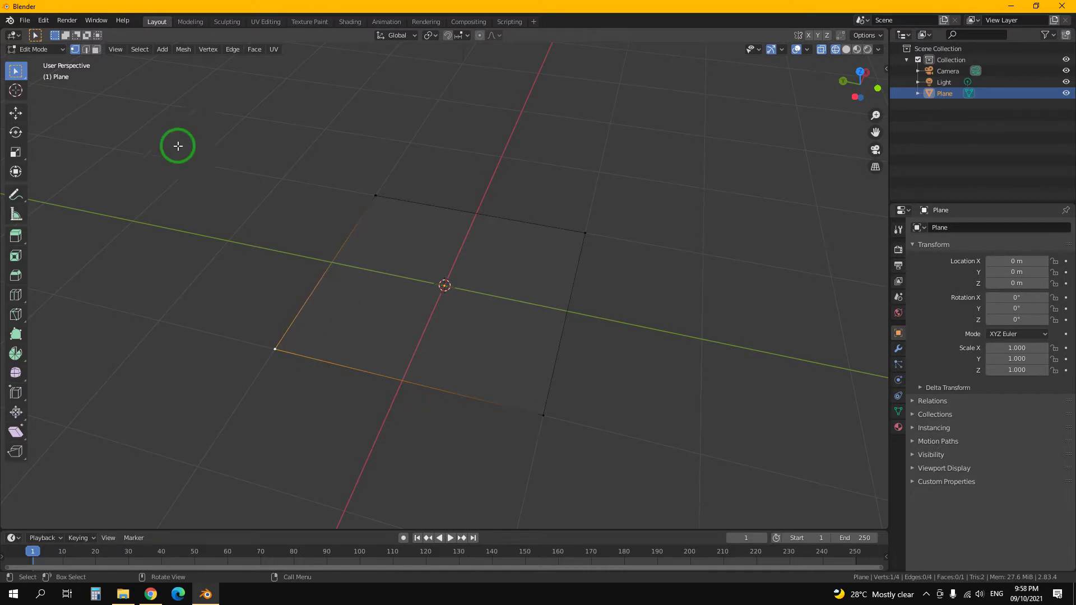
Step: Switch to face select, return to solid shading and select the plane's face
{"action": "left_click", "coordinate": [97, 49]}
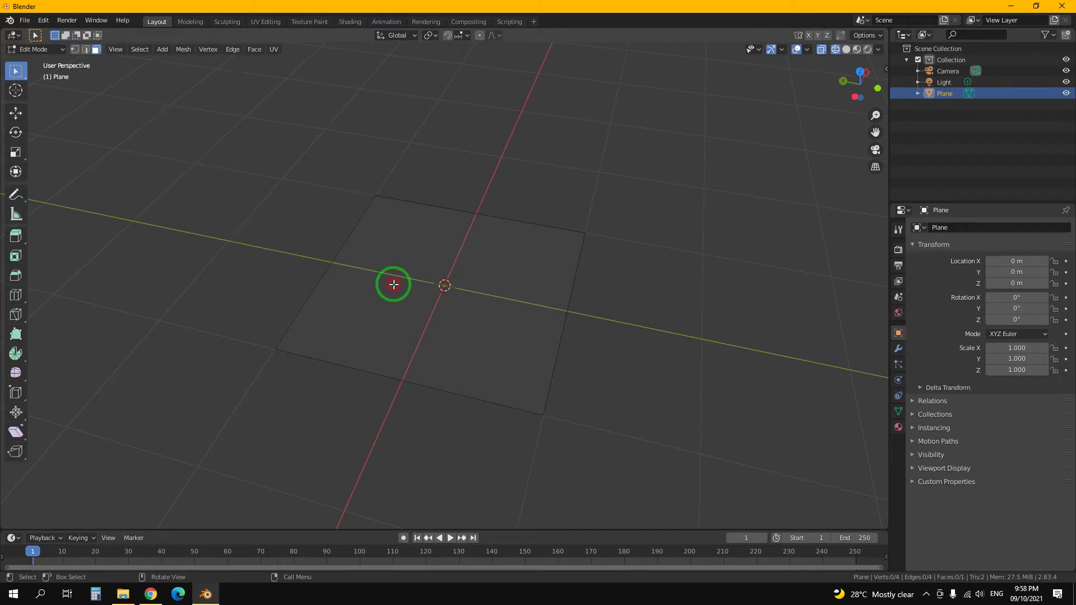
{"action": "left_click", "coordinate": [848, 51]}
{"action": "left_click", "coordinate": [484, 269]}
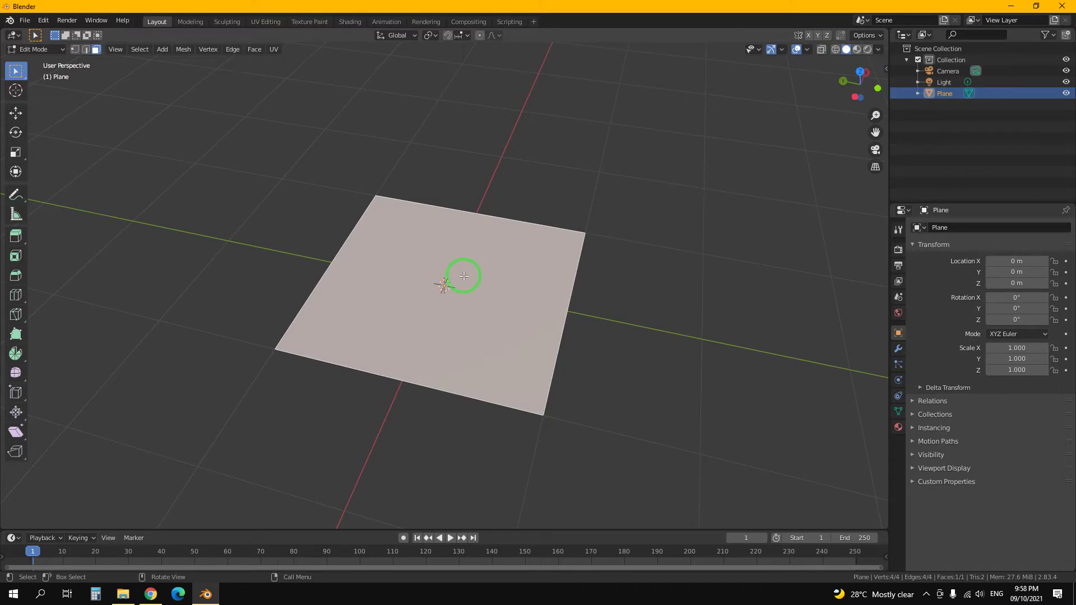
Step: View the scene from a preset direction and through the camera, then orbit back
{"action": "key", "text": "grave"}
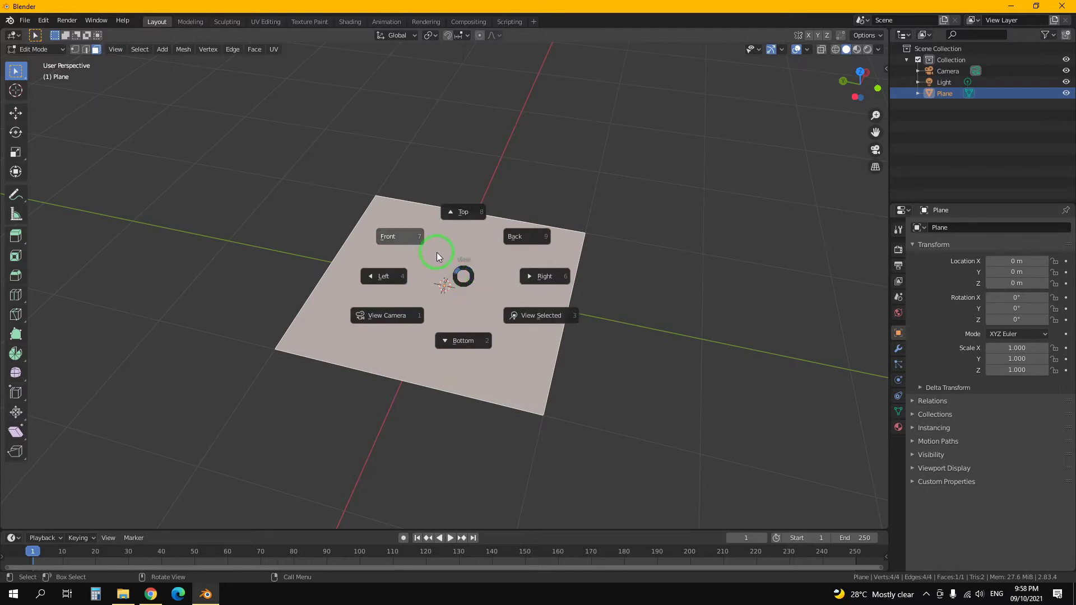
{"action": "left_click", "coordinate": [579, 221]}
{"action": "key", "text": "KP_0"}
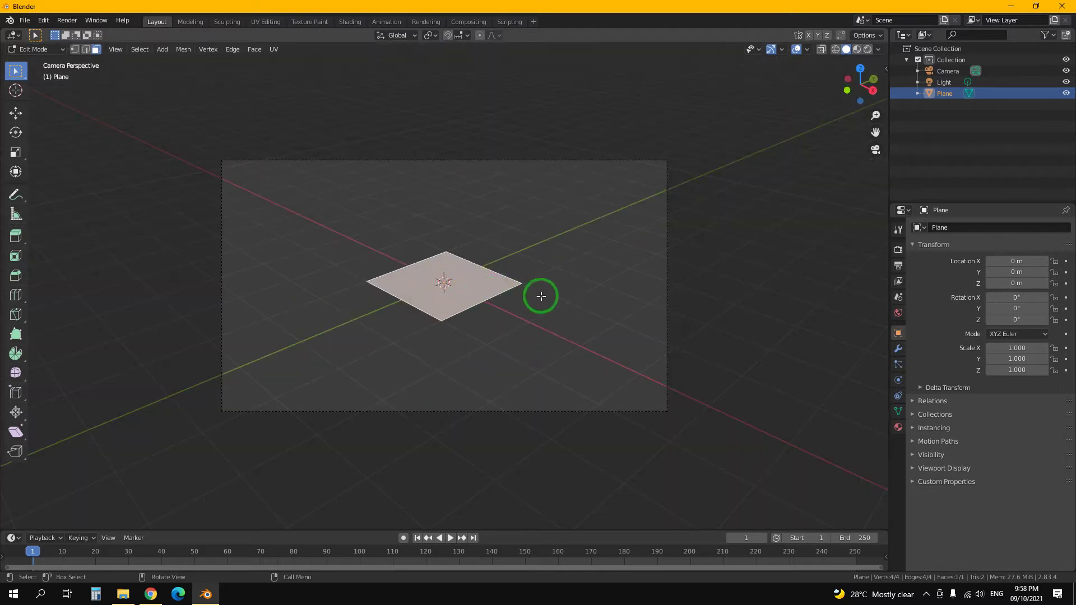
{"action": "right_click", "coordinate": [513, 283]}
{"action": "mouse_move", "coordinate": [480, 221]}
{"action": "middle_mouse_down"}
{"action": "mouse_move", "coordinate": [452, 293]}
{"action": "mouse_move", "coordinate": [357, 298]}
{"action": "mouse_move", "coordinate": [392, 302]}
{"action": "middle_mouse_up"}
{"action": "scroll", "coordinate": [479, 311], "scroll_direction": "up", "scroll_amount": 3}
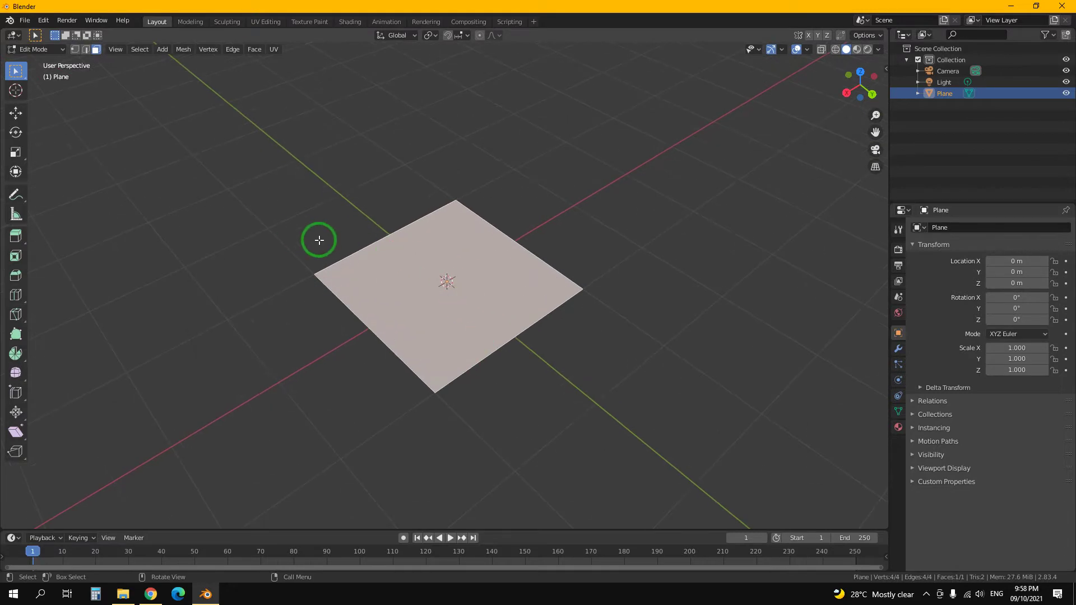
Step: Return to Object Mode, delete the plane and add a cube at the origin
{"action": "key", "text": "Tab"}
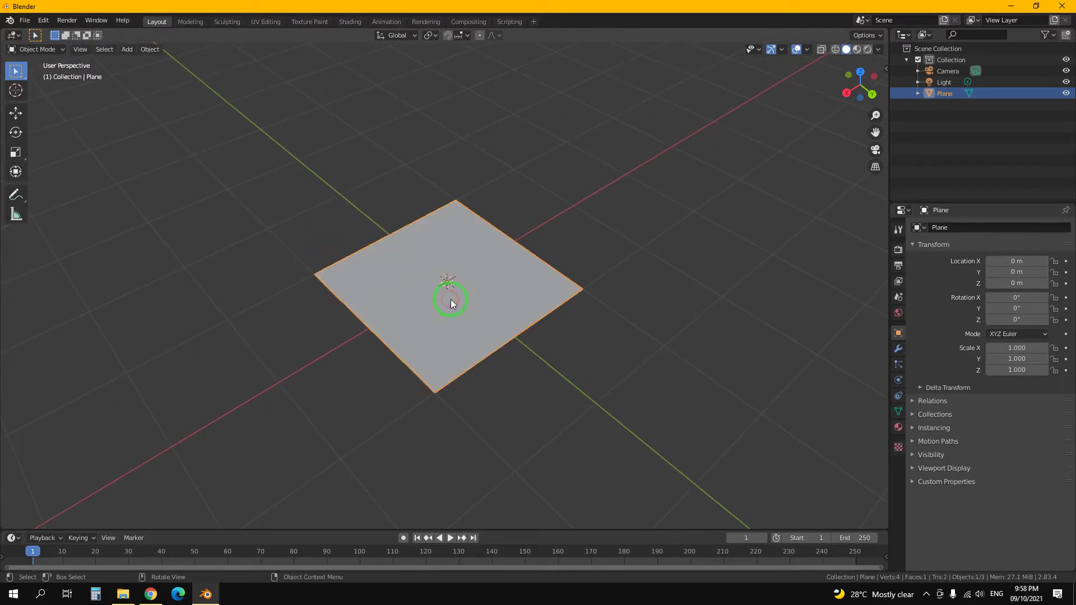
{"action": "key", "text": "Delete"}
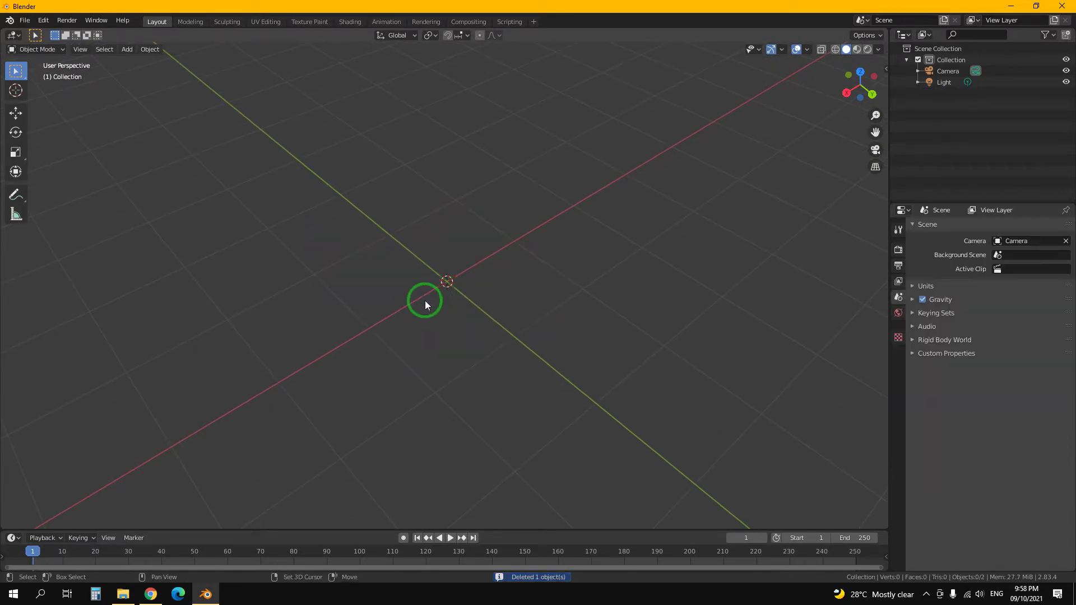
{"action": "key", "text": "shift+a"}
{"action": "left_click", "coordinate": [481, 317]}
Step: Put the new cube into Edit Mode from the mode dropdown
{"action": "scroll", "coordinate": [479, 302], "scroll_direction": "down", "scroll_amount": 2}
{"action": "middle_click_drag", "start_coordinate": [479, 302], "coordinate": [472, 294]}
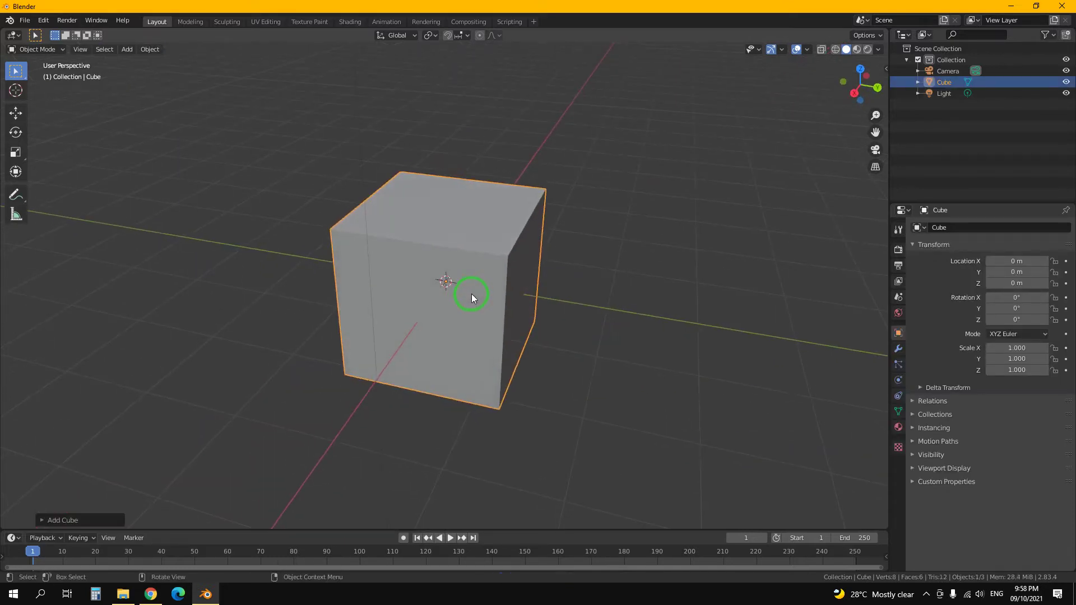
{"action": "left_click", "coordinate": [37, 50]}
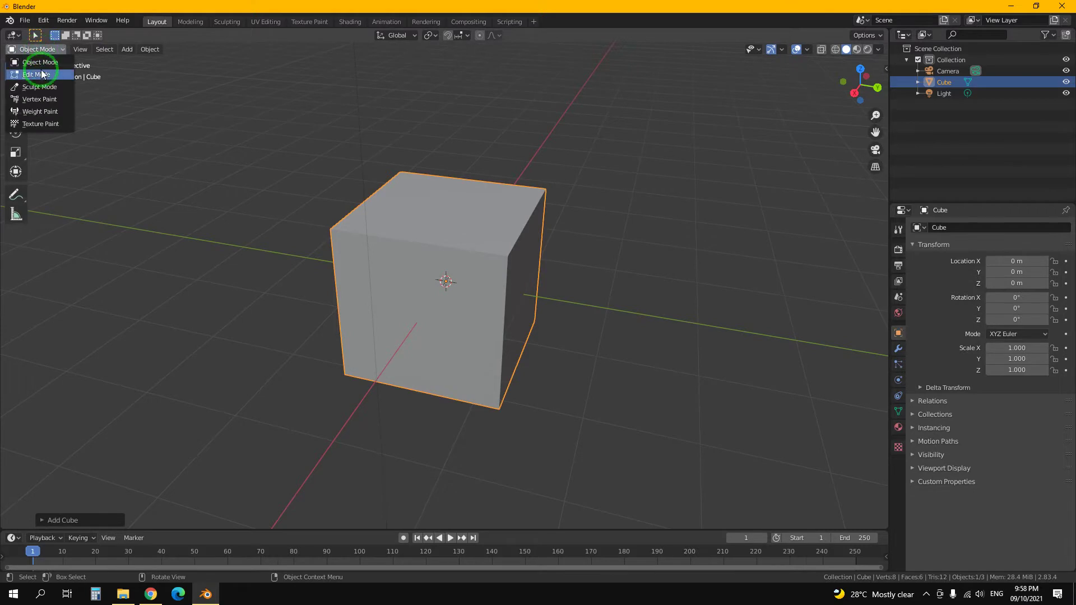
{"action": "left_click", "coordinate": [42, 74]}
Step: Turn on X-ray so all cube edges show, clear the face selection, and orbit
{"action": "middle_click_drag", "start_coordinate": [361, 260], "coordinate": [505, 264]}
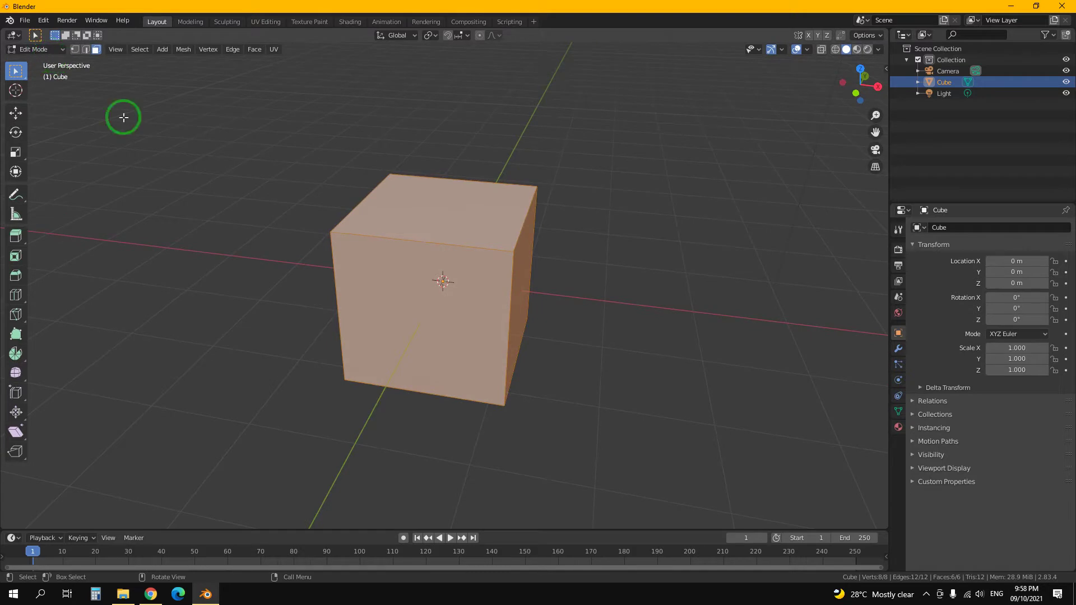
{"action": "mouse_move", "coordinate": [440, 284]}
{"action": "middle_mouse_down"}
{"action": "mouse_move", "coordinate": [377, 302]}
{"action": "mouse_move", "coordinate": [423, 273]}
{"action": "middle_mouse_up"}
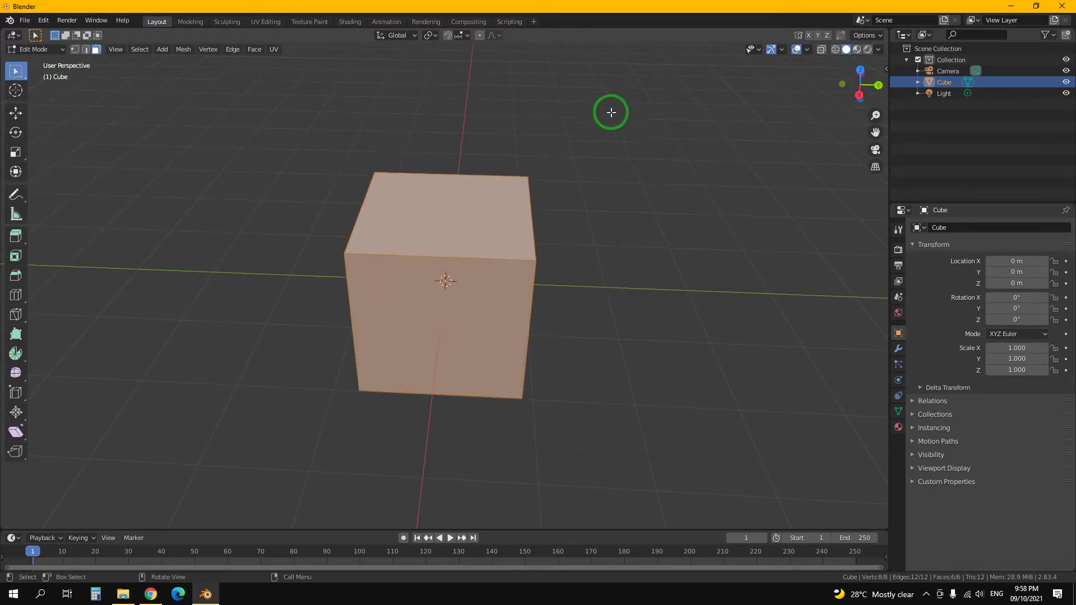
{"action": "left_click", "coordinate": [822, 50]}
{"action": "left_click", "coordinate": [617, 269]}
{"action": "mouse_move", "coordinate": [620, 270]}
{"action": "middle_mouse_down"}
{"action": "mouse_move", "coordinate": [506, 308]}
{"action": "mouse_move", "coordinate": [557, 300]}
{"action": "mouse_move", "coordinate": [539, 281]}
{"action": "mouse_move", "coordinate": [498, 324]}
{"action": "mouse_move", "coordinate": [497, 361]}
{"action": "mouse_move", "coordinate": [476, 363]}
{"action": "mouse_move", "coordinate": [420, 291]}
{"action": "mouse_move", "coordinate": [329, 290]}
{"action": "mouse_move", "coordinate": [334, 336]}
{"action": "mouse_move", "coordinate": [509, 346]}
{"action": "mouse_move", "coordinate": [632, 323]}
{"action": "middle_mouse_up"}
{"action": "middle_click_drag", "start_coordinate": [615, 309], "coordinate": [596, 308]}
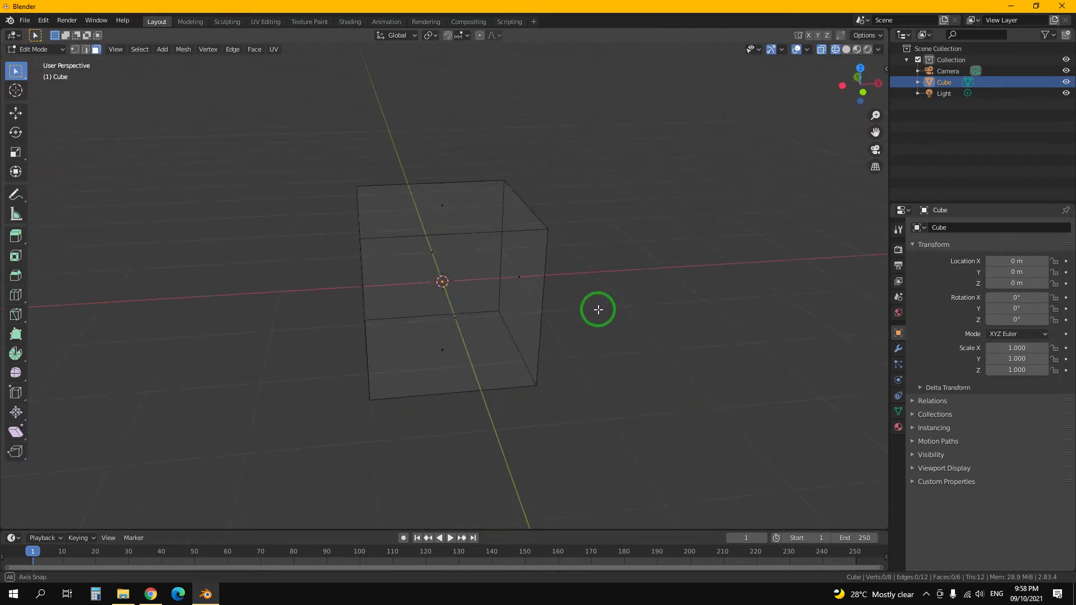
Step: In edge select mode, pick the cube's front, right-side and bottom edges
{"action": "left_click", "coordinate": [86, 49]}
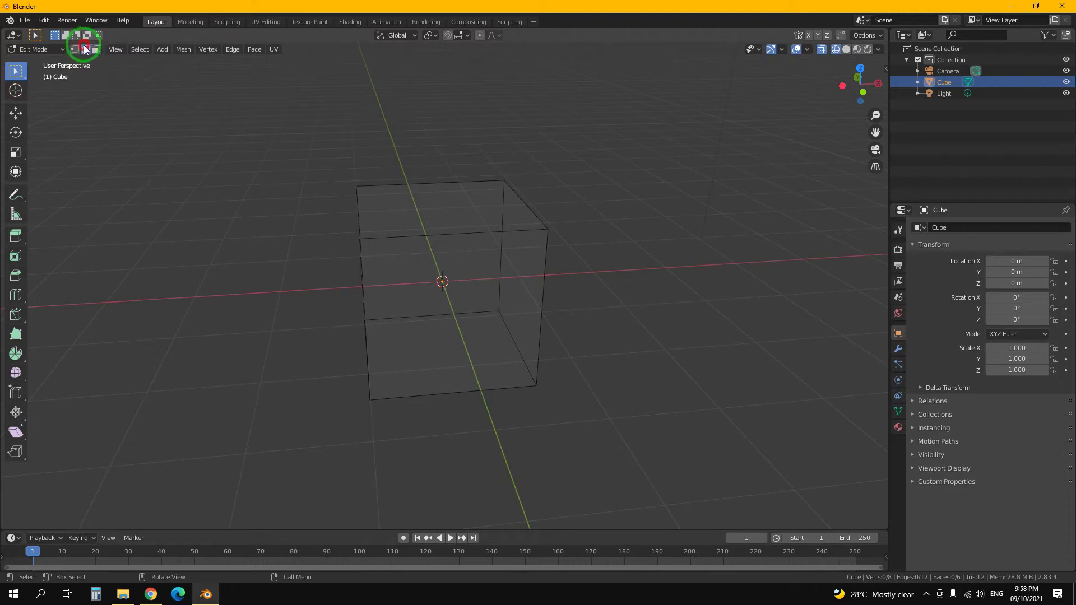
{"action": "left_click", "coordinate": [473, 234]}
{"action": "left_click", "coordinate": [544, 291]}
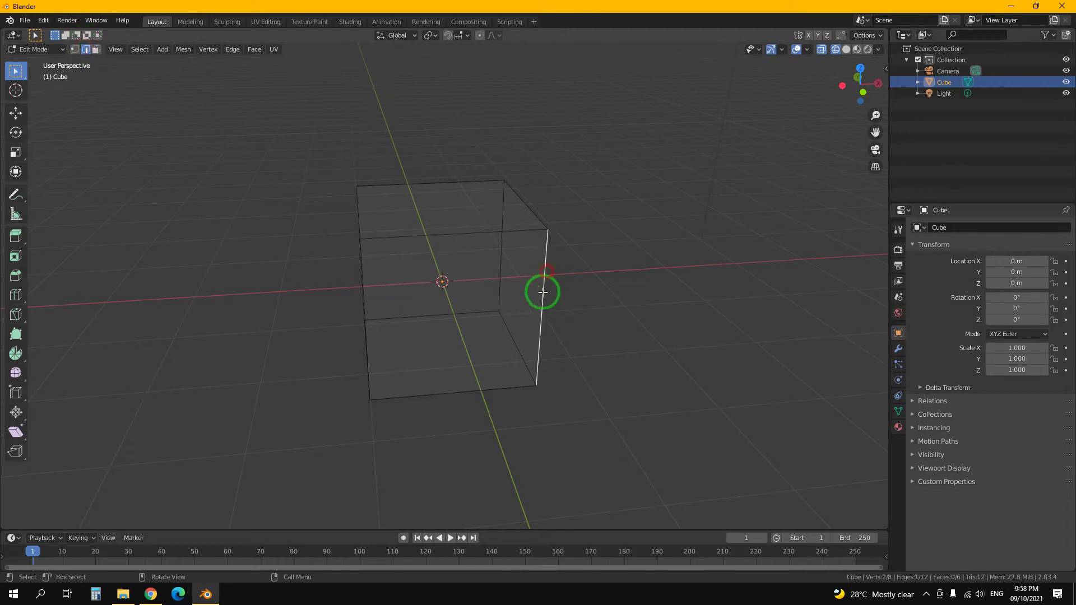
{"action": "left_click", "coordinate": [515, 340]}
{"action": "left_click", "coordinate": [494, 388]}
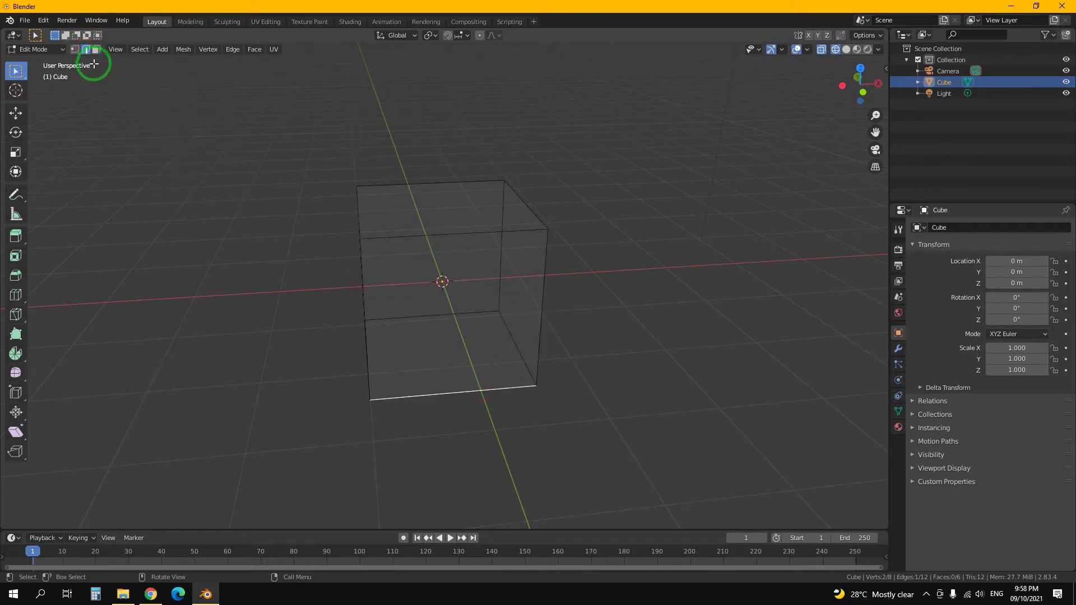
Step: In vertex select mode, pick the cube's six visible corner points in turn
{"action": "left_click", "coordinate": [75, 49]}
{"action": "left_click", "coordinate": [571, 390]}
{"action": "left_click", "coordinate": [537, 386]}
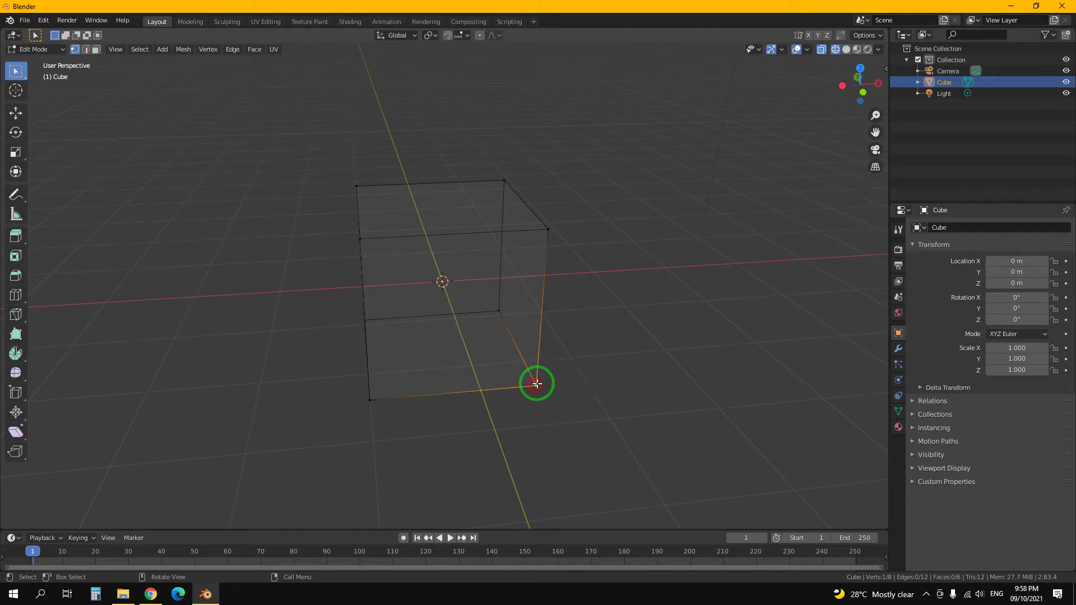
{"action": "left_click", "coordinate": [547, 229]}
{"action": "left_click", "coordinate": [504, 181]}
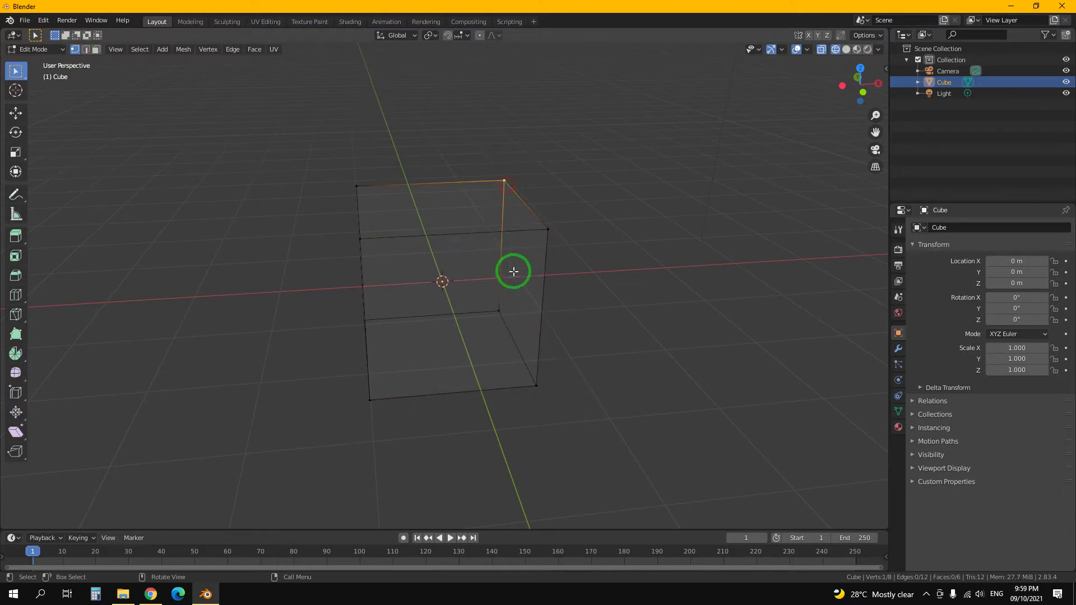
{"action": "left_click", "coordinate": [503, 311]}
{"action": "left_click", "coordinate": [378, 397]}
{"action": "left_click", "coordinate": [361, 240]}
Step: Return to solid shading and select the cube's front and top faces in face mode
{"action": "left_click", "coordinate": [845, 49]}
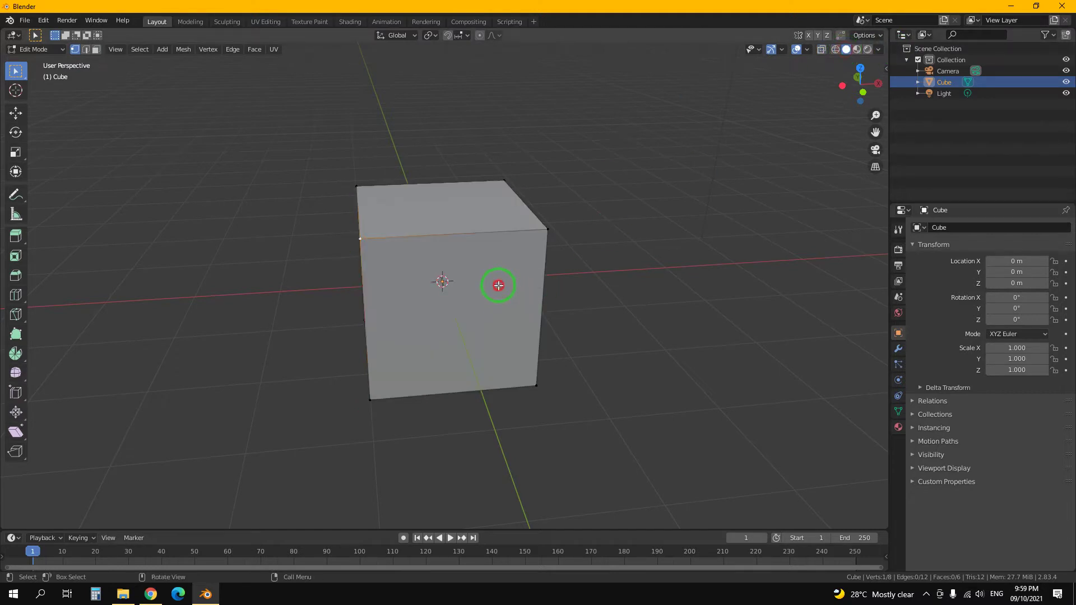
{"action": "left_click", "coordinate": [95, 49]}
{"action": "left_click", "coordinate": [420, 287]}
{"action": "left_click", "coordinate": [446, 224]}
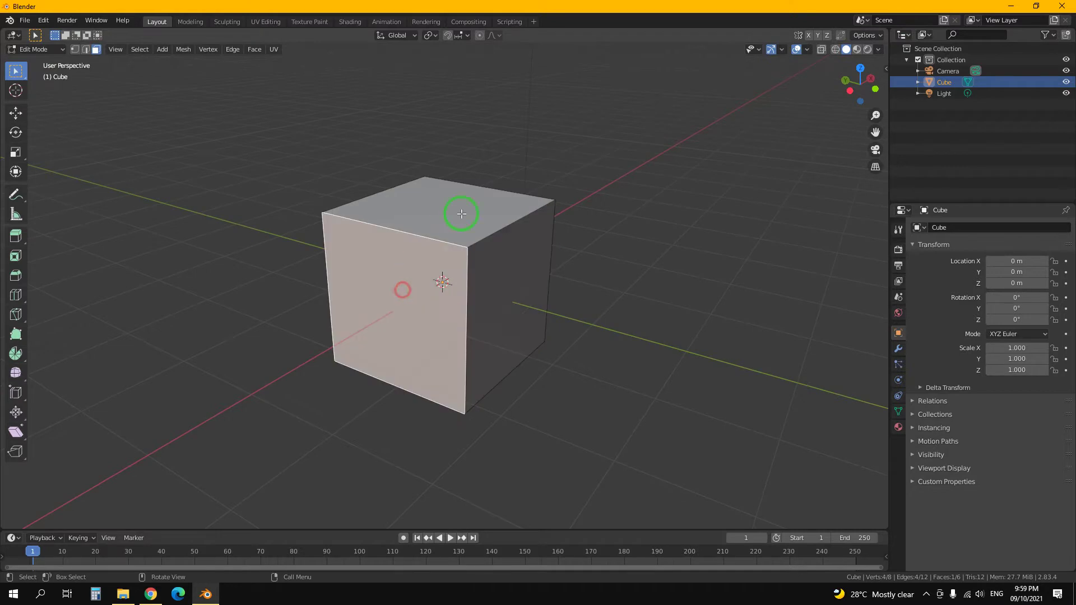
{"action": "middle_click_drag", "start_coordinate": [414, 236], "coordinate": [514, 247]}
{"action": "left_click", "coordinate": [420, 268]}
{"action": "mouse_move", "coordinate": [421, 268]}
{"action": "middle_mouse_down"}
{"action": "mouse_move", "coordinate": [419, 276]}
{"action": "mouse_move", "coordinate": [445, 269]}
{"action": "middle_mouse_up"}
{"action": "left_click", "coordinate": [452, 275]}
Step: Orbit around the cube selecting its front, right, top and left faces
{"action": "middle_click_drag", "start_coordinate": [422, 334], "coordinate": [432, 230]}
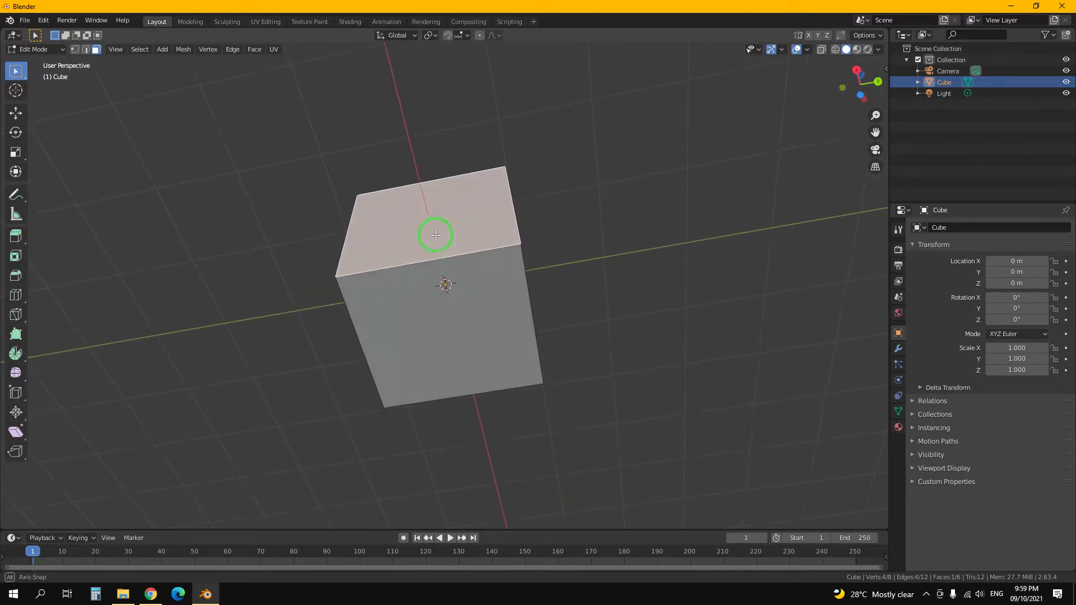
{"action": "left_click", "coordinate": [497, 291]}
{"action": "mouse_move", "coordinate": [497, 291]}
{"action": "middle_mouse_down"}
{"action": "mouse_move", "coordinate": [490, 408]}
{"action": "mouse_move", "coordinate": [454, 415]}
{"action": "middle_mouse_up"}
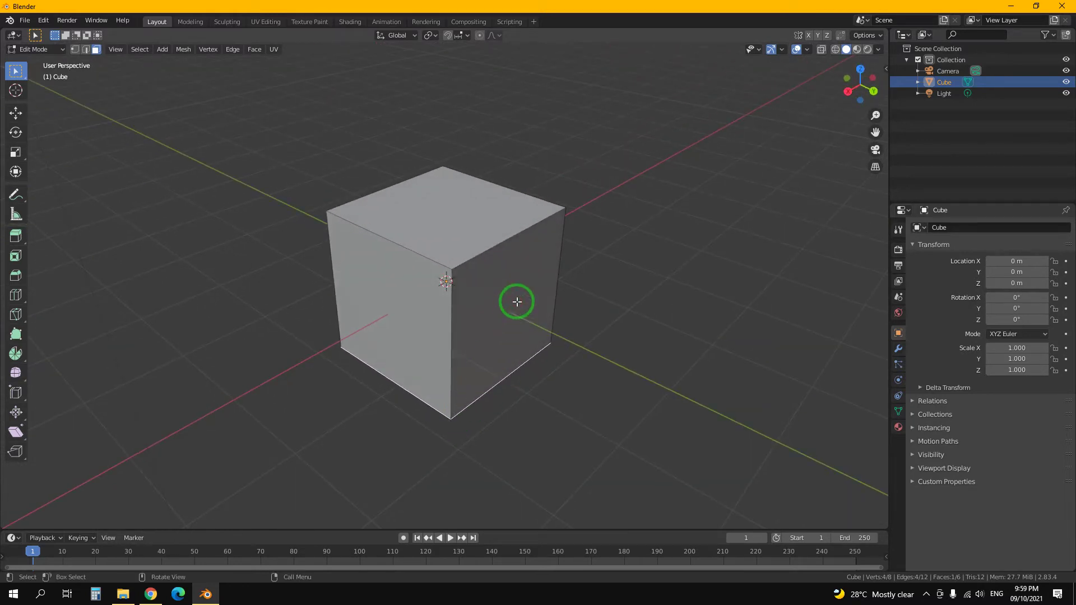
{"action": "left_click", "coordinate": [515, 291]}
{"action": "mouse_move", "coordinate": [387, 306]}
{"action": "middle_mouse_down"}
{"action": "mouse_move", "coordinate": [373, 305]}
{"action": "mouse_move", "coordinate": [466, 309]}
{"action": "mouse_move", "coordinate": [441, 312]}
{"action": "middle_mouse_up"}
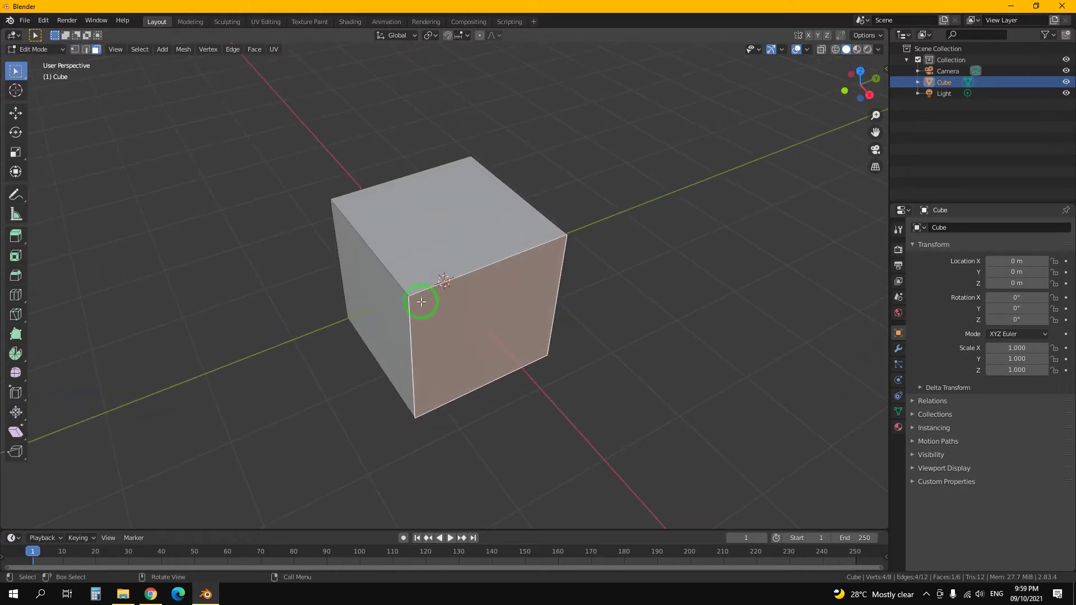
{"action": "left_click", "coordinate": [417, 257]}
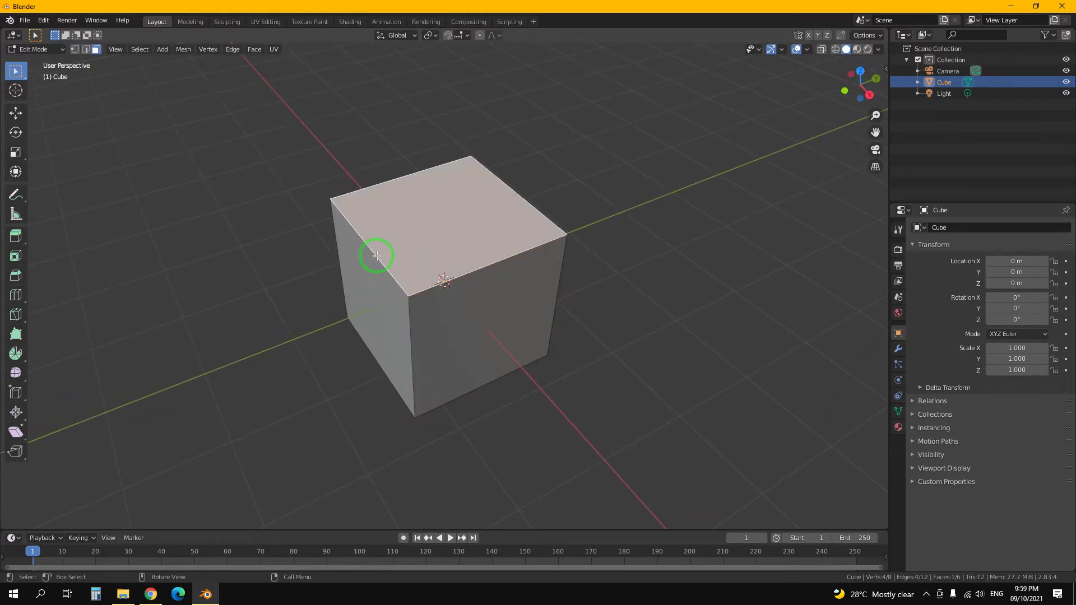
{"action": "left_click", "coordinate": [406, 296]}
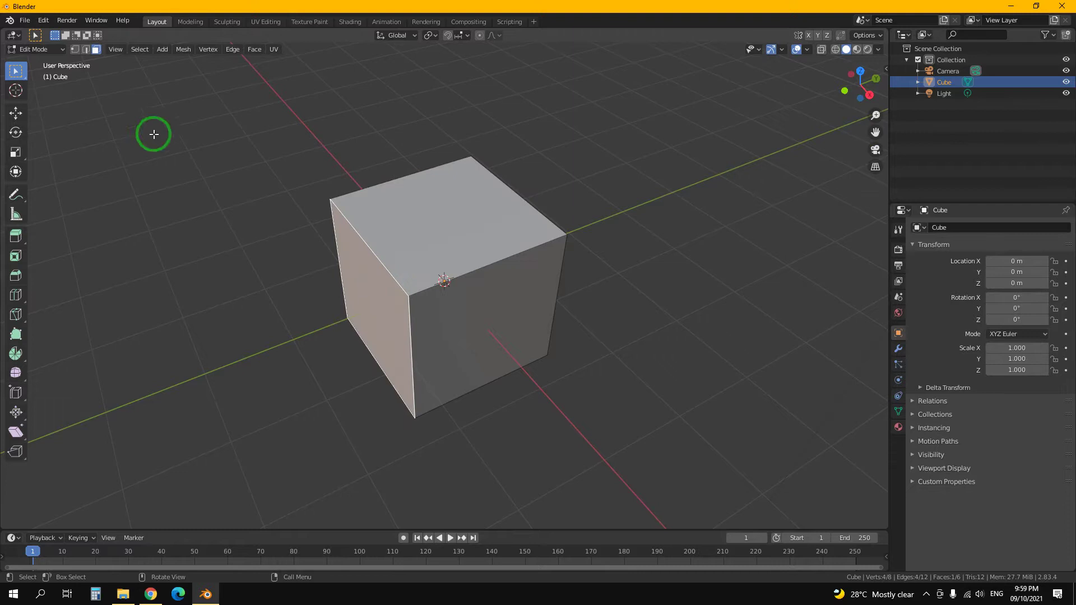
Step: In vertex select mode, pick the cube's right-top and lower corner points
{"action": "left_click", "coordinate": [74, 50]}
{"action": "left_click", "coordinate": [425, 290]}
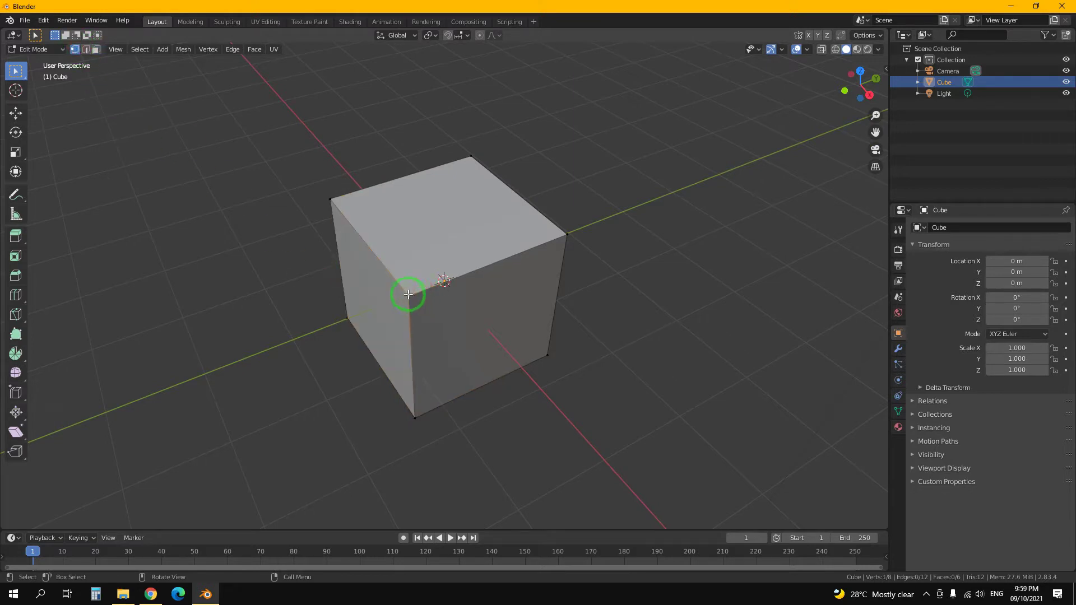
{"action": "left_click", "coordinate": [560, 250]}
{"action": "left_click", "coordinate": [555, 361]}
{"action": "left_click", "coordinate": [414, 330]}
{"action": "left_click", "coordinate": [548, 355]}
Step: Orbit to look at the cube from above and select its front corner point
{"action": "mouse_move", "coordinate": [415, 332]}
{"action": "middle_mouse_down"}
{"action": "mouse_move", "coordinate": [476, 313]}
{"action": "mouse_move", "coordinate": [449, 311]}
{"action": "middle_mouse_up"}
{"action": "left_click", "coordinate": [466, 262]}
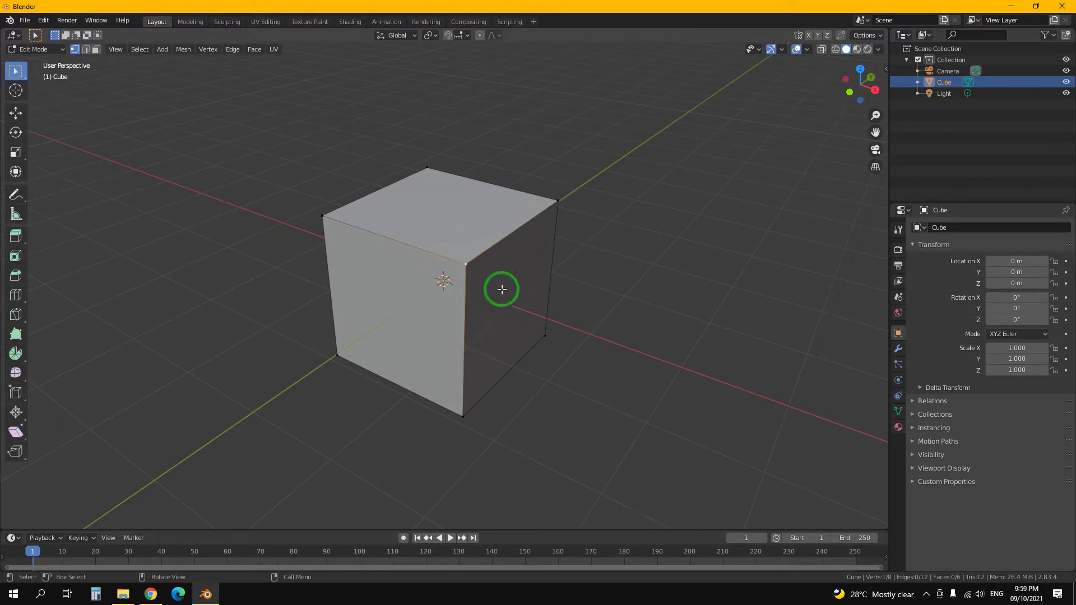
{"action": "middle_click_drag", "start_coordinate": [525, 304], "coordinate": [502, 326]}
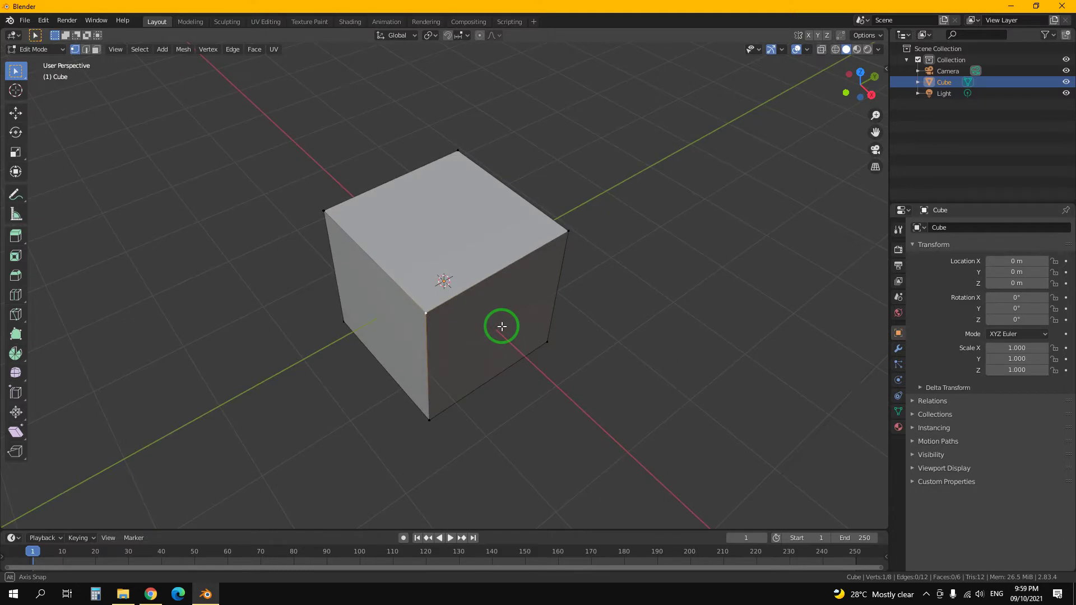
{"action": "mouse_move", "coordinate": [502, 326]}
{"action": "middle_mouse_down"}
{"action": "mouse_move", "coordinate": [519, 327]}
{"action": "mouse_move", "coordinate": [502, 320]}
{"action": "middle_mouse_up"}
{"action": "left_click", "coordinate": [23, 20]}
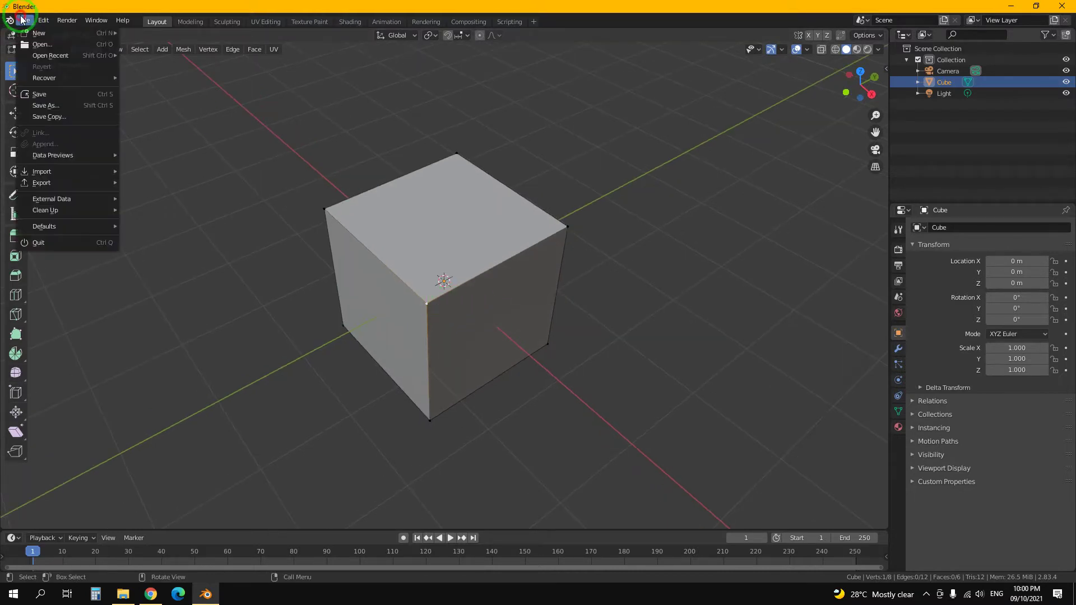
Step: Switch the cube back to Object Mode and delete it
{"action": "left_click", "coordinate": [42, 52]}
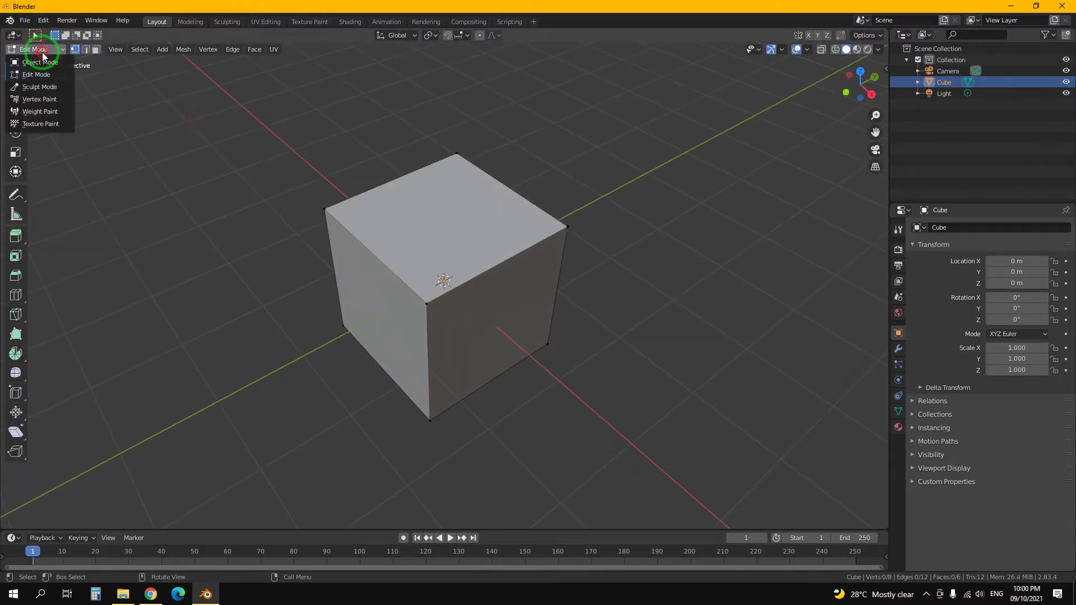
{"action": "left_click", "coordinate": [47, 62]}
{"action": "middle_click_drag", "start_coordinate": [337, 257], "coordinate": [391, 254]}
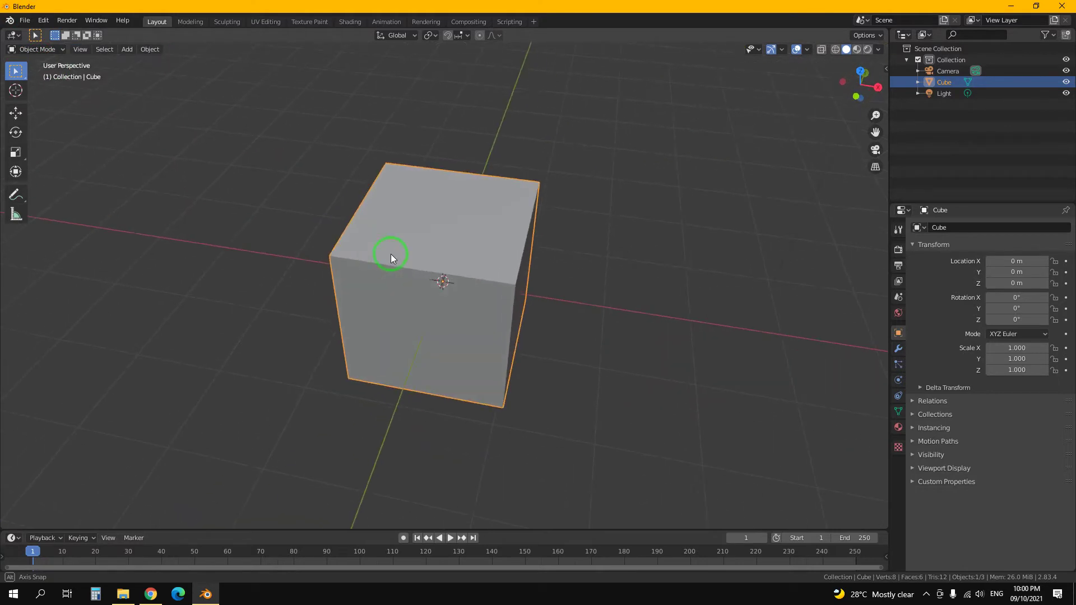
{"action": "key", "text": "Delete"}
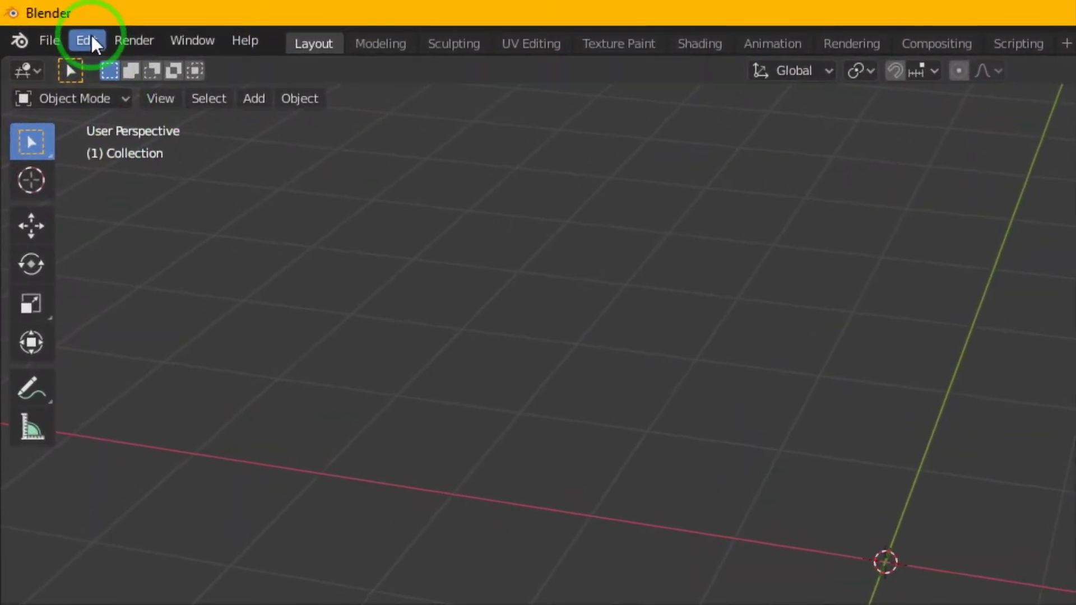
{"action": "left_click", "coordinate": [45, 20]}
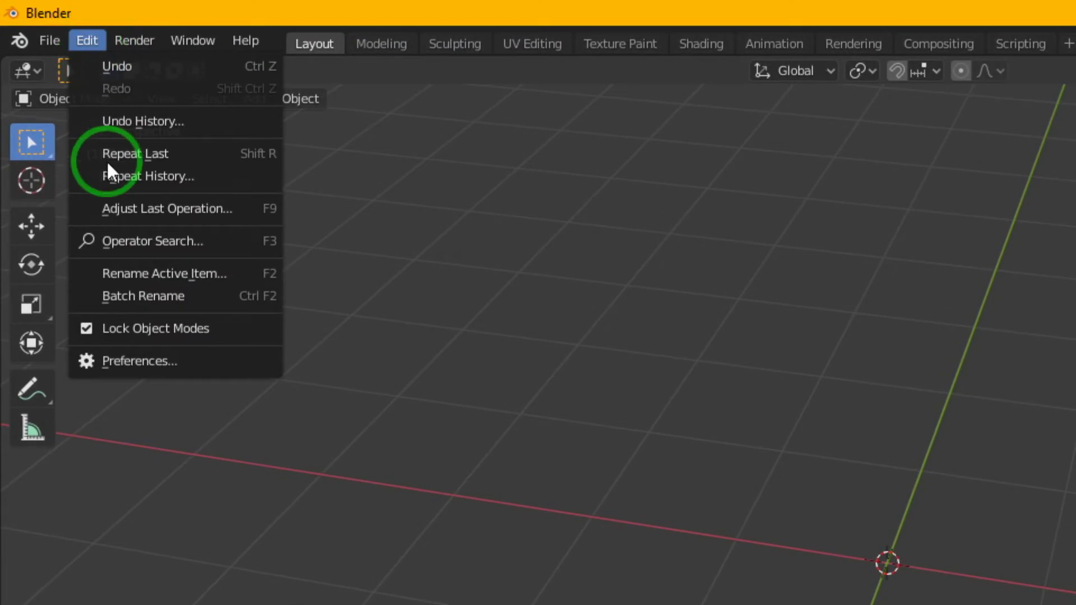
{"action": "left_click", "coordinate": [138, 361]}
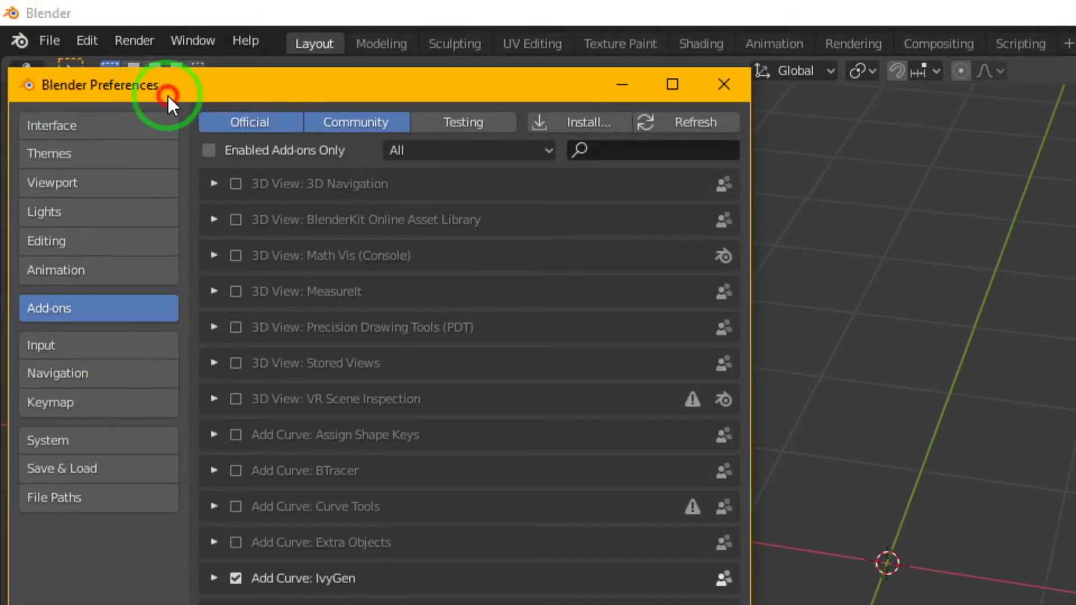
{"action": "left_click_drag", "start_coordinate": [168, 63], "coordinate": [278, 64]}
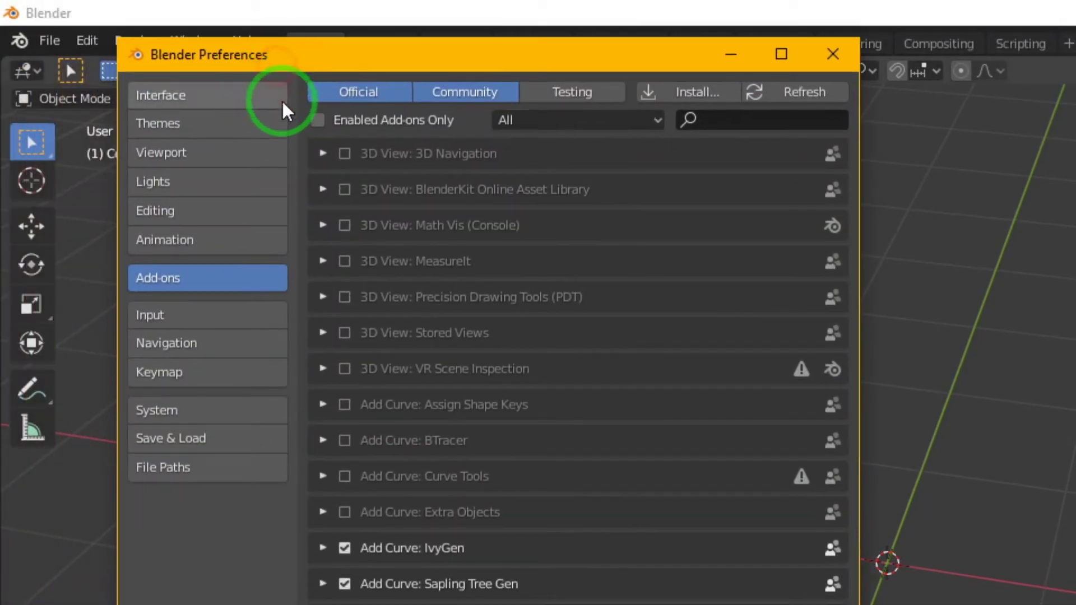
{"action": "left_click", "coordinate": [175, 284]}
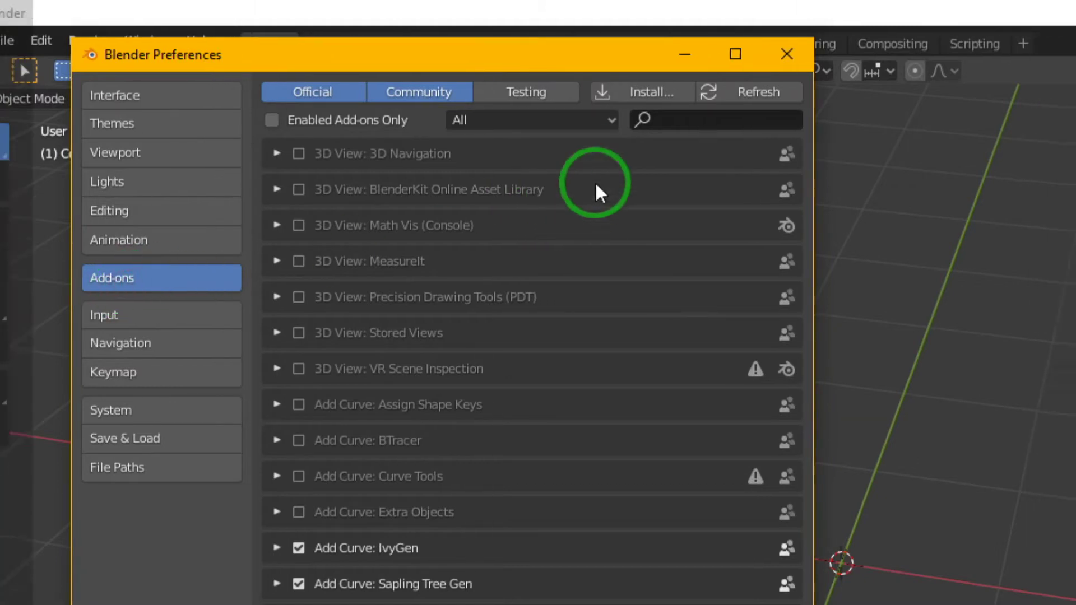
{"action": "left_click", "coordinate": [542, 124]}
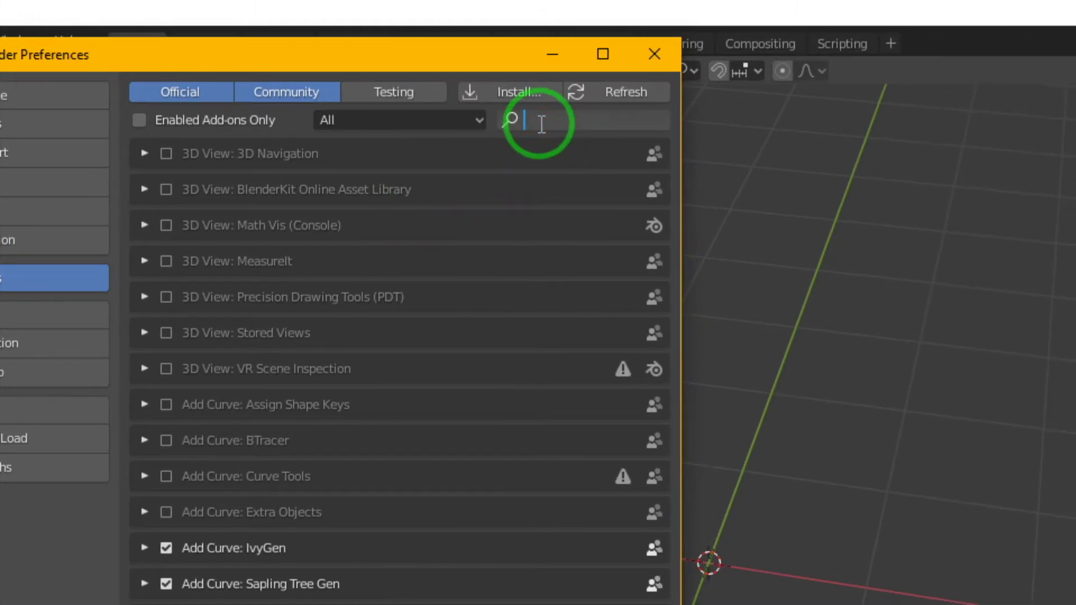
{"action": "type", "text": "plan"}
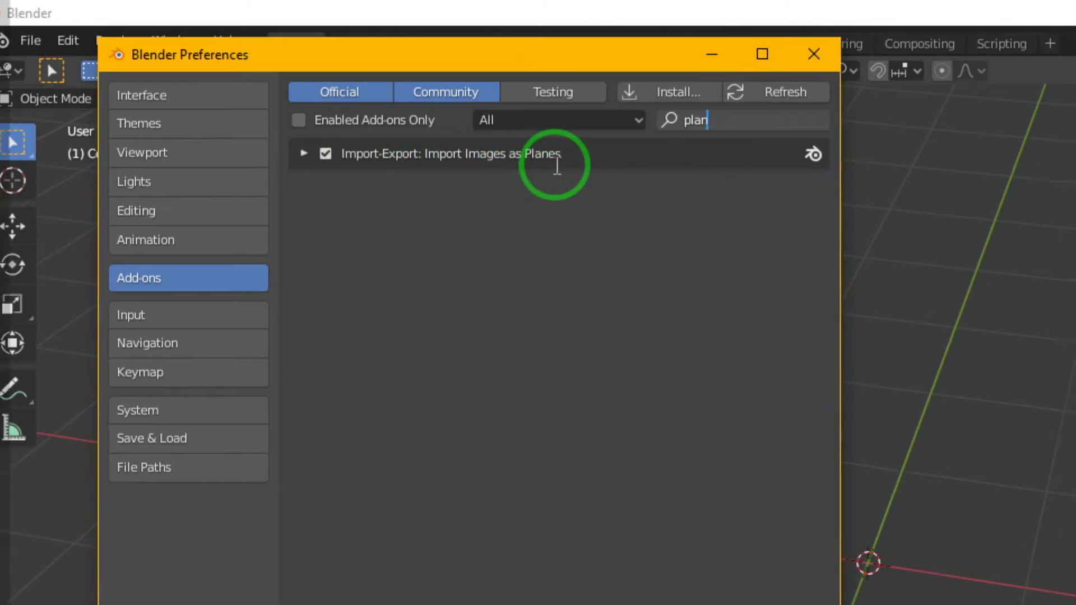
{"action": "key", "text": "Return"}
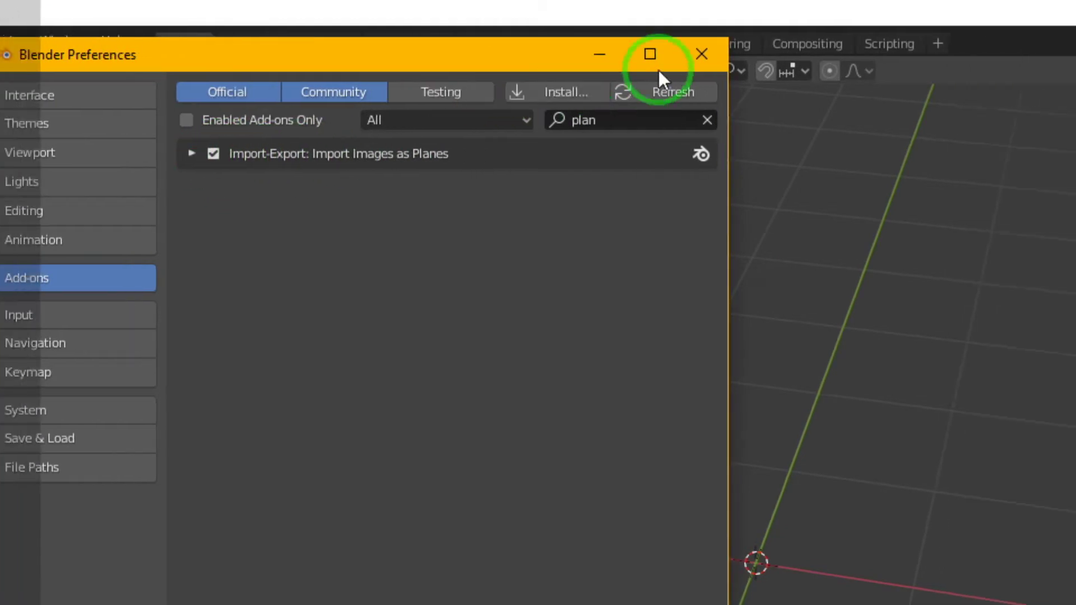
{"action": "left_click", "coordinate": [552, 52]}
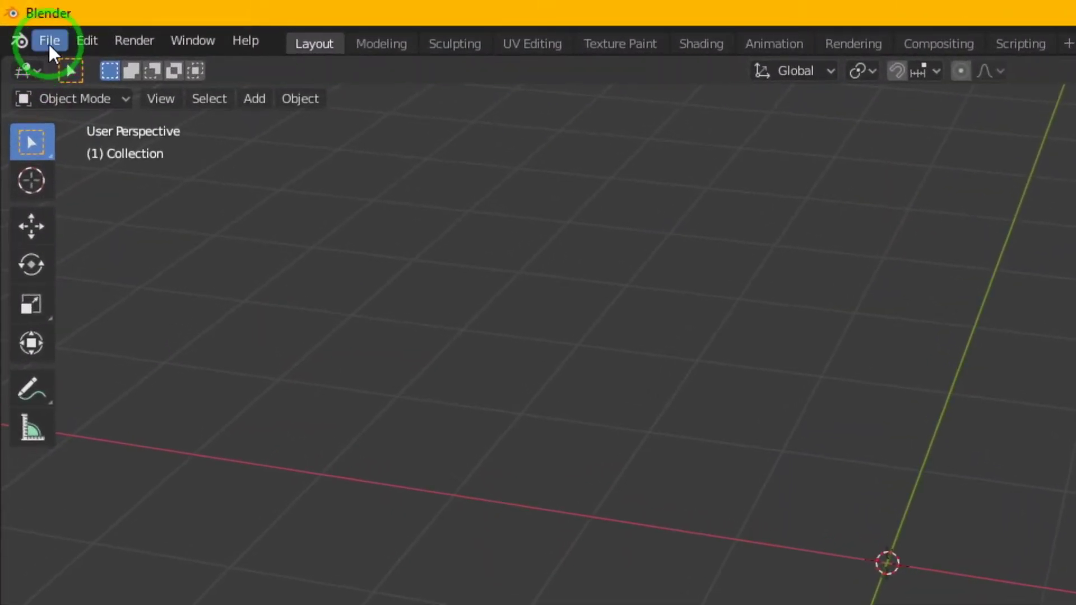
{"action": "left_click", "coordinate": [24, 22]}
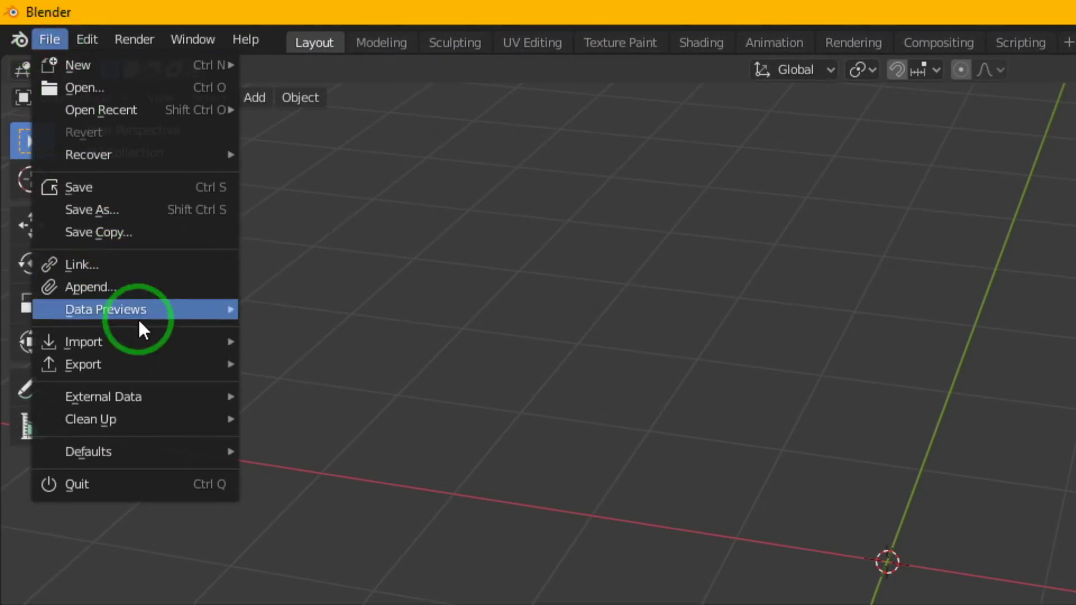
{"action": "mouse_move", "coordinate": [85, 73]}
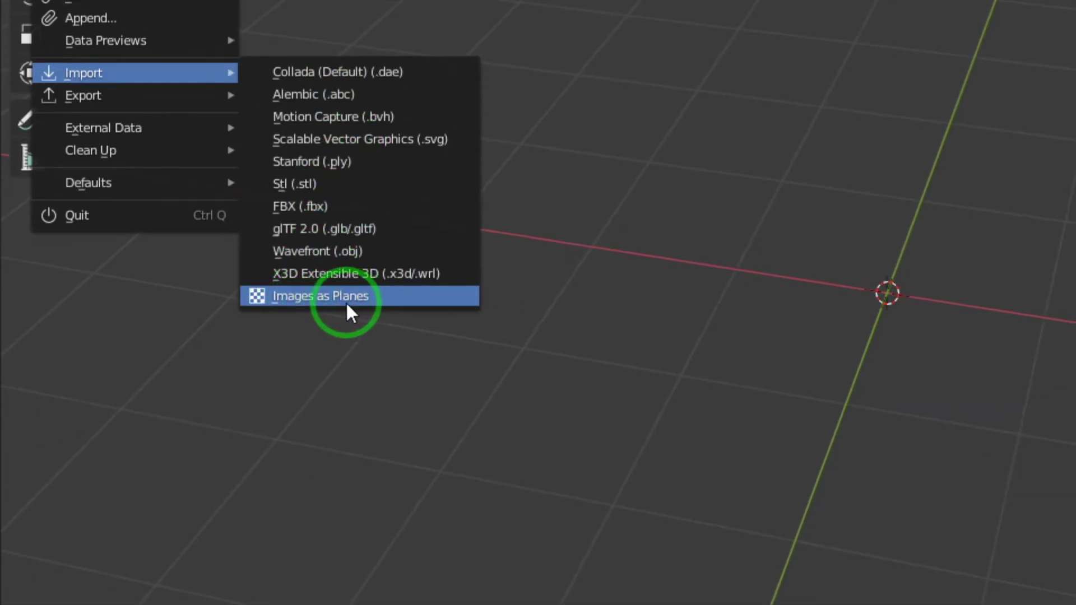
{"action": "left_click", "coordinate": [308, 304]}
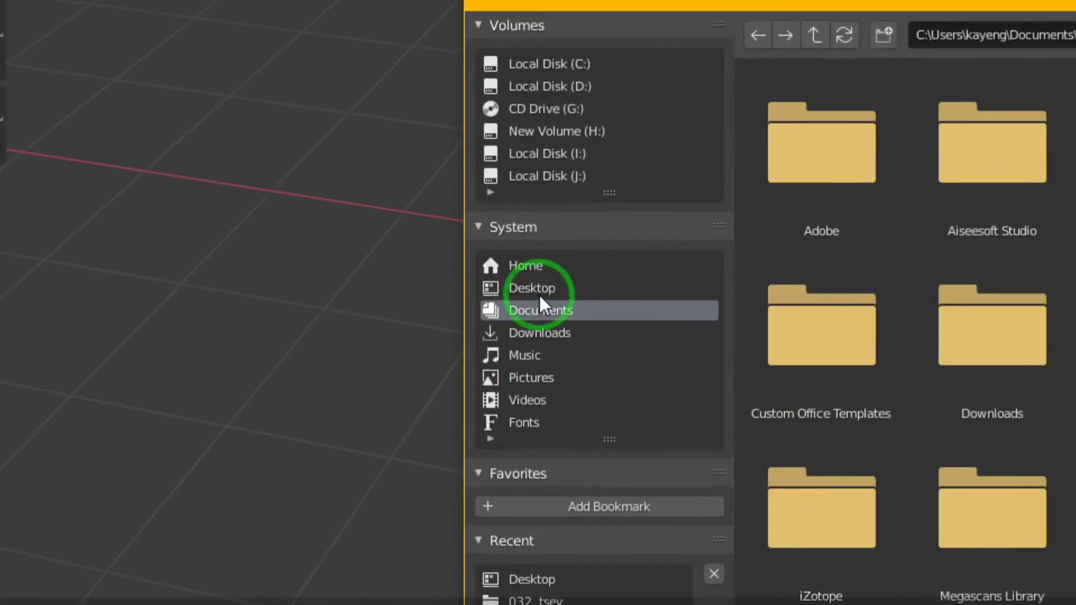
{"action": "left_click", "coordinate": [589, 309]}
{"action": "scroll", "coordinate": [542, 306], "scroll_direction": "down", "scroll_amount": 2}
{"action": "scroll", "coordinate": [533, 294], "scroll_direction": "down", "scroll_amount": 2}
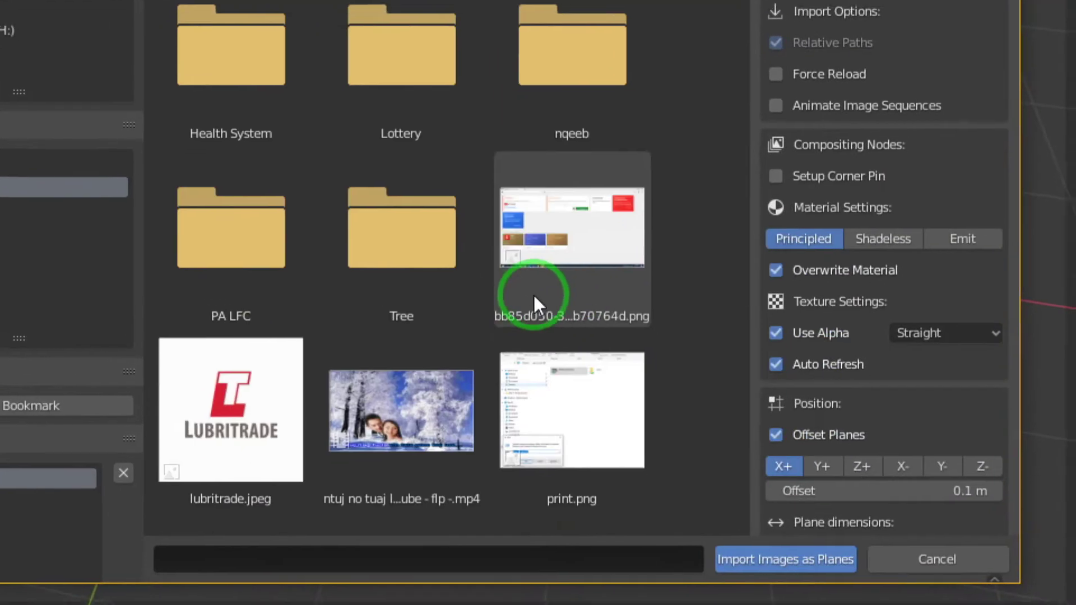
{"action": "scroll", "coordinate": [539, 303], "scroll_direction": "down", "scroll_amount": 2}
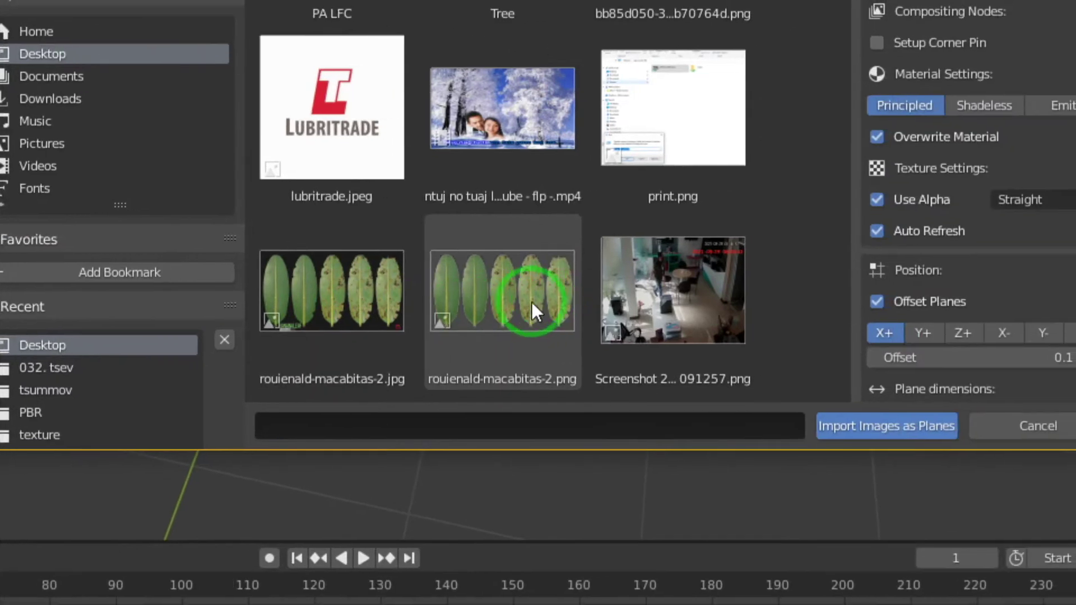
{"action": "left_click", "coordinate": [539, 302]}
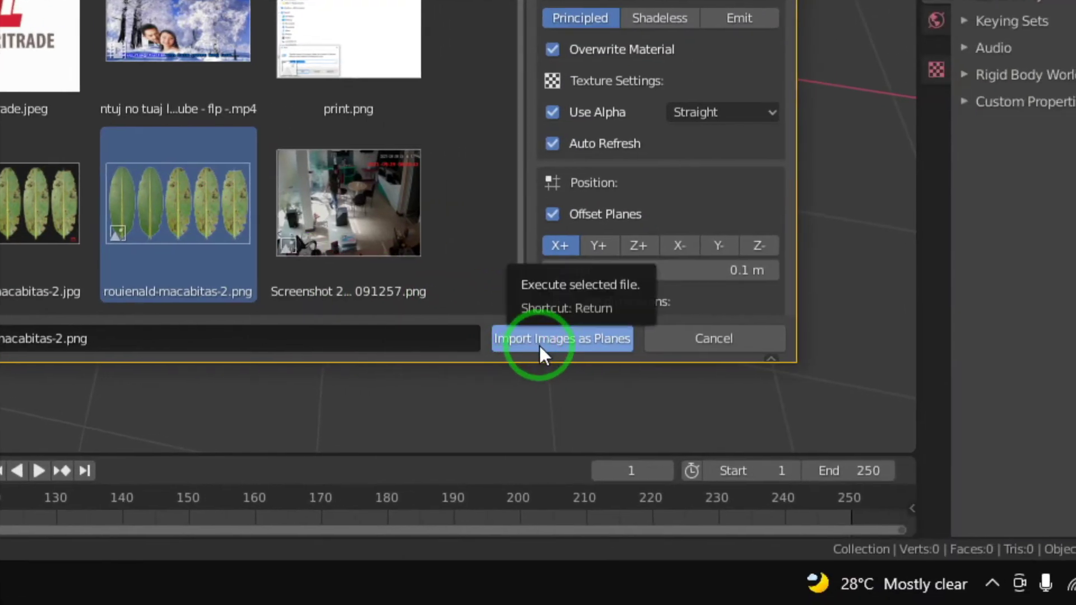
{"action": "left_click", "coordinate": [539, 345]}
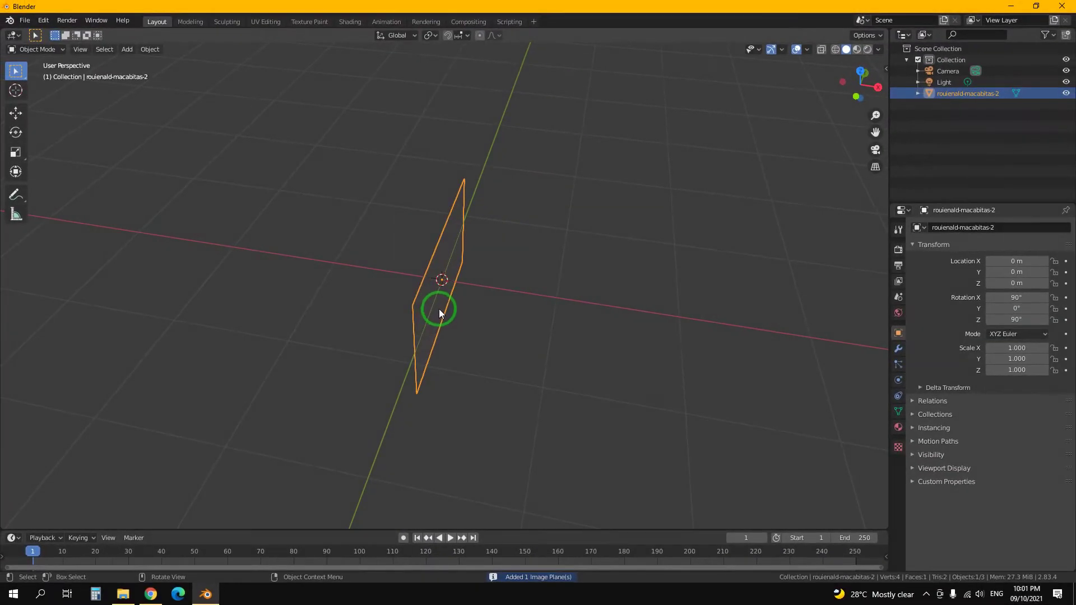
{"action": "mouse_move", "coordinate": [436, 315]}
{"action": "middle_mouse_down"}
{"action": "mouse_move", "coordinate": [404, 317]}
{"action": "mouse_move", "coordinate": [533, 311]}
{"action": "mouse_move", "coordinate": [536, 241]}
{"action": "mouse_move", "coordinate": [531, 319]}
{"action": "mouse_move", "coordinate": [388, 321]}
{"action": "mouse_move", "coordinate": [389, 348]}
{"action": "mouse_move", "coordinate": [382, 342]}
{"action": "mouse_move", "coordinate": [389, 325]}
{"action": "mouse_move", "coordinate": [516, 314]}
{"action": "middle_mouse_up"}
{"action": "mouse_move", "coordinate": [435, 344]}
{"action": "middle_mouse_down"}
{"action": "mouse_move", "coordinate": [442, 333]}
{"action": "mouse_move", "coordinate": [345, 331]}
{"action": "middle_mouse_up"}
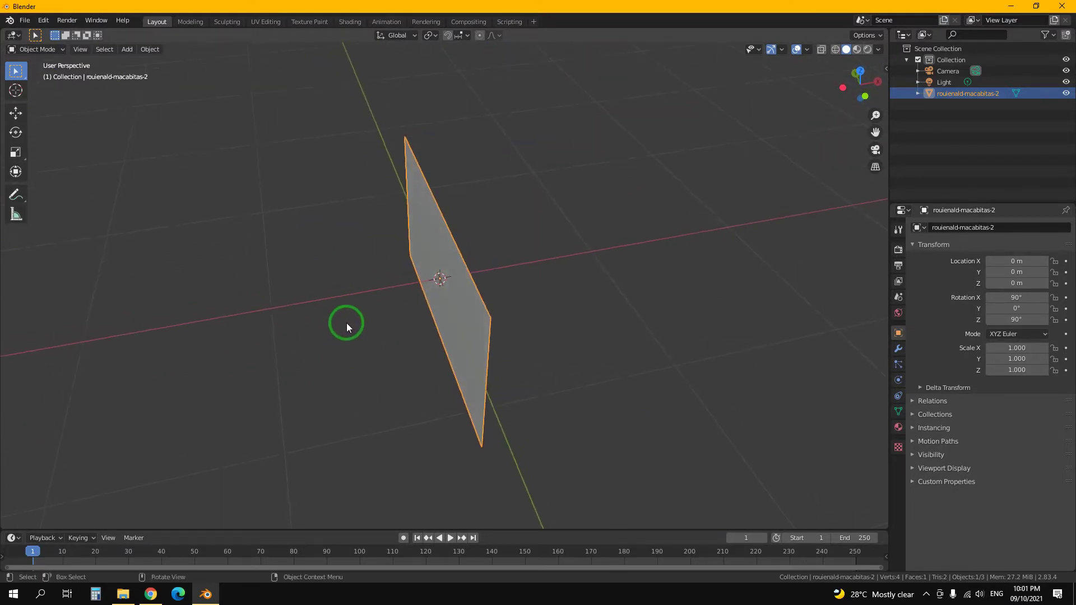
{"action": "left_click", "coordinate": [362, 294]}
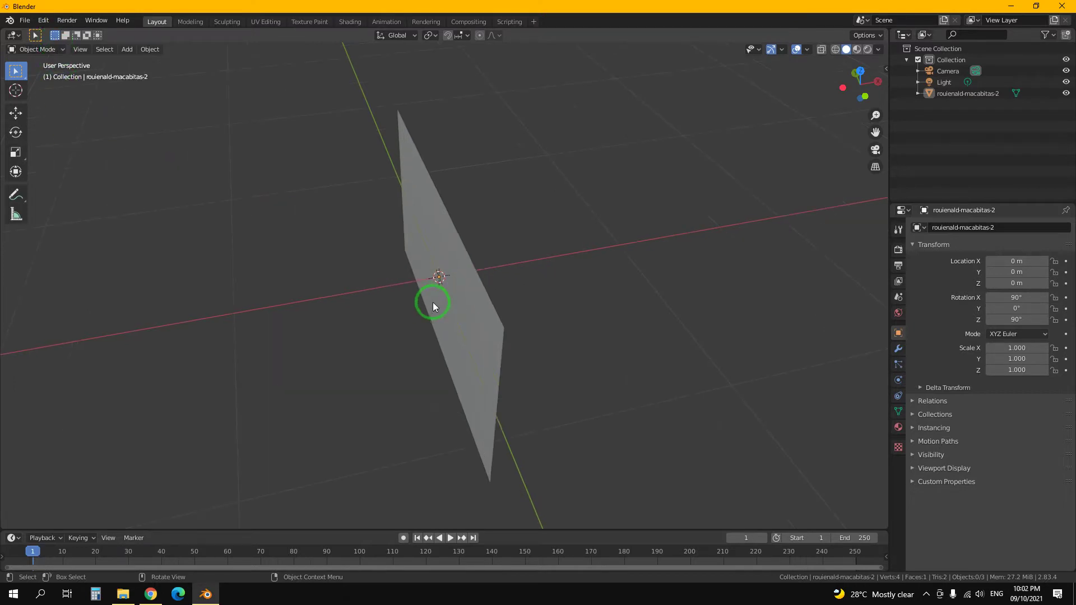
{"action": "scroll", "coordinate": [433, 301], "scroll_direction": "up", "scroll_amount": 3}
{"action": "left_click", "coordinate": [475, 310]}
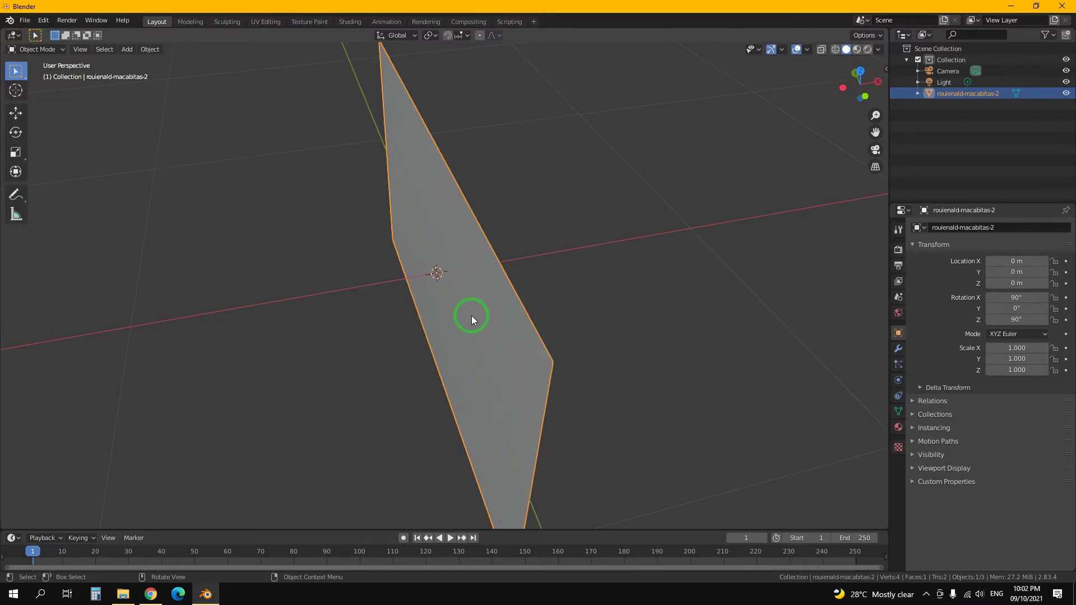
{"action": "key", "text": "r"}
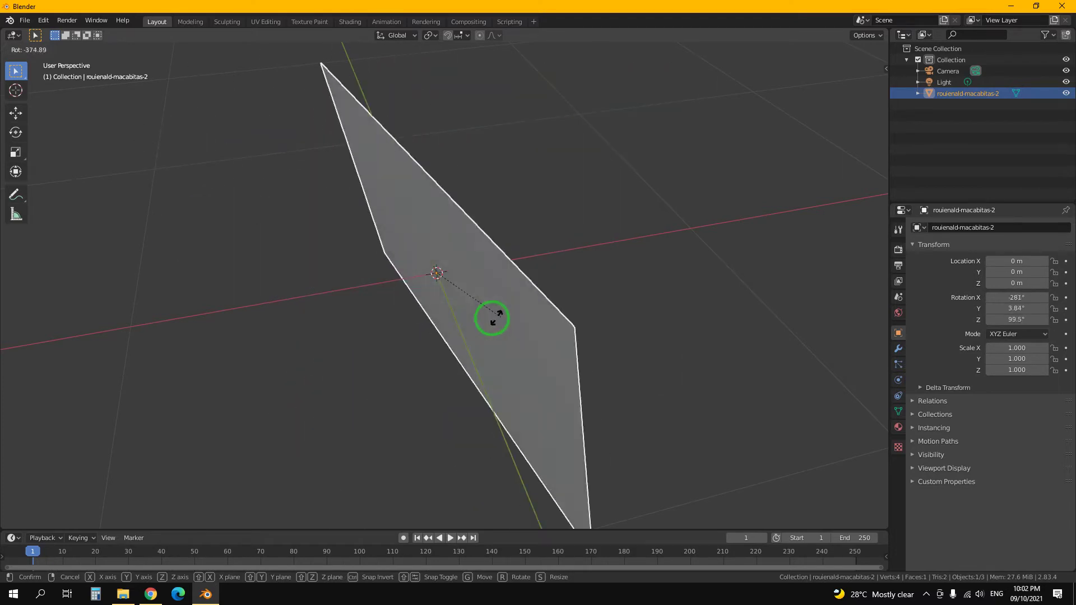
{"action": "right_click", "coordinate": [498, 408]}
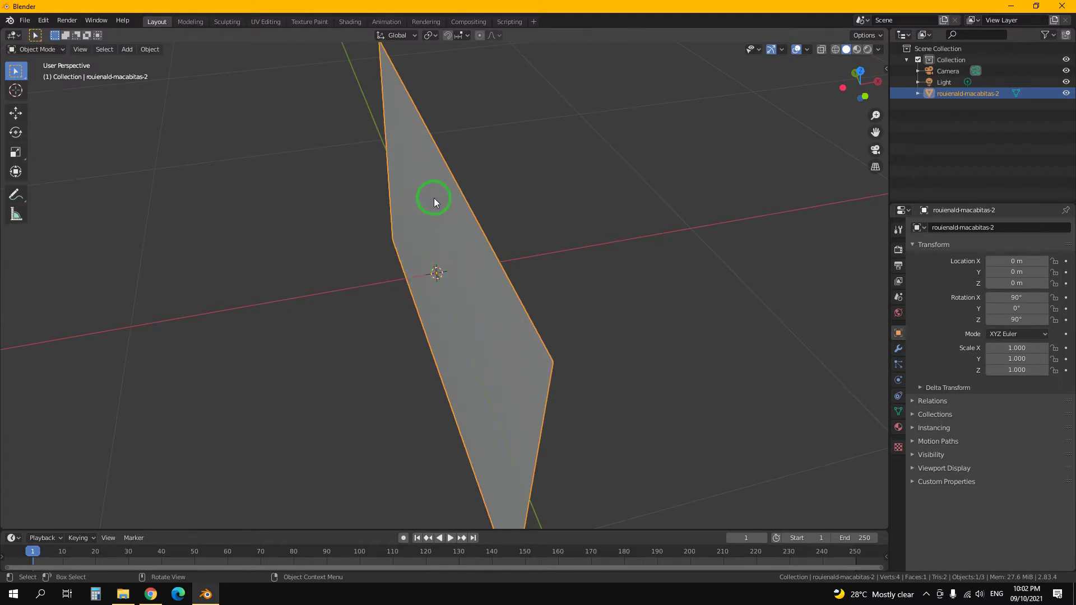
{"action": "scroll", "coordinate": [429, 202], "scroll_direction": "down", "scroll_amount": 3}
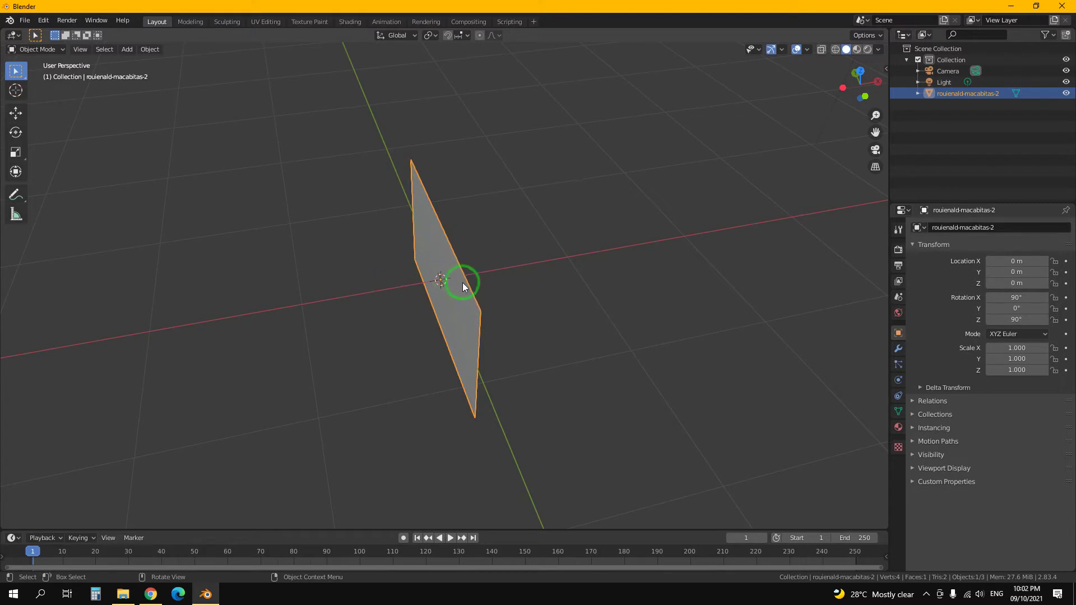
{"action": "key", "text": "r"}
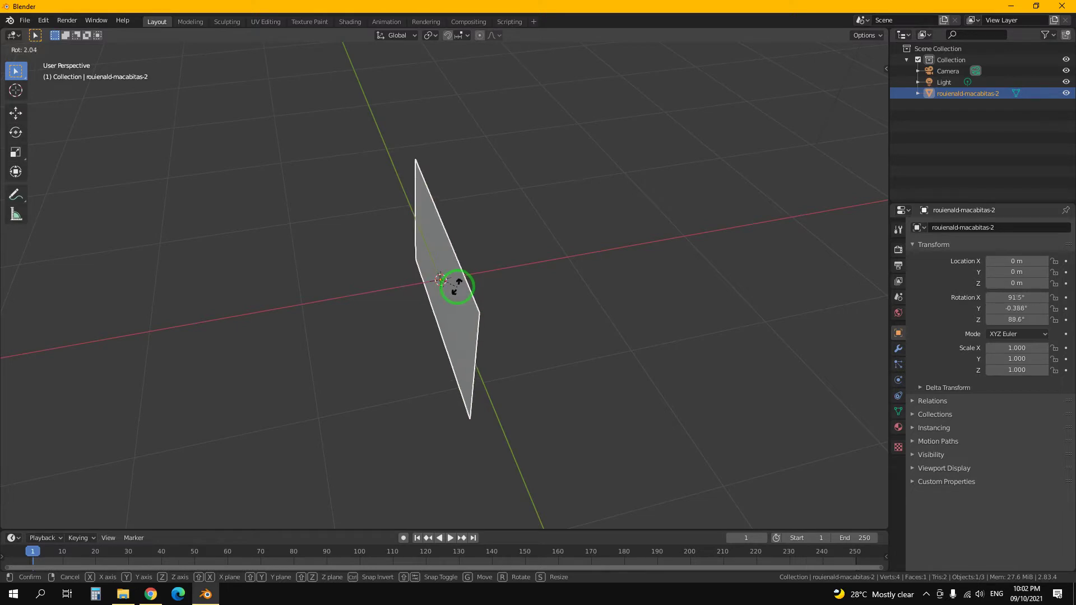
{"action": "key", "text": "y"}
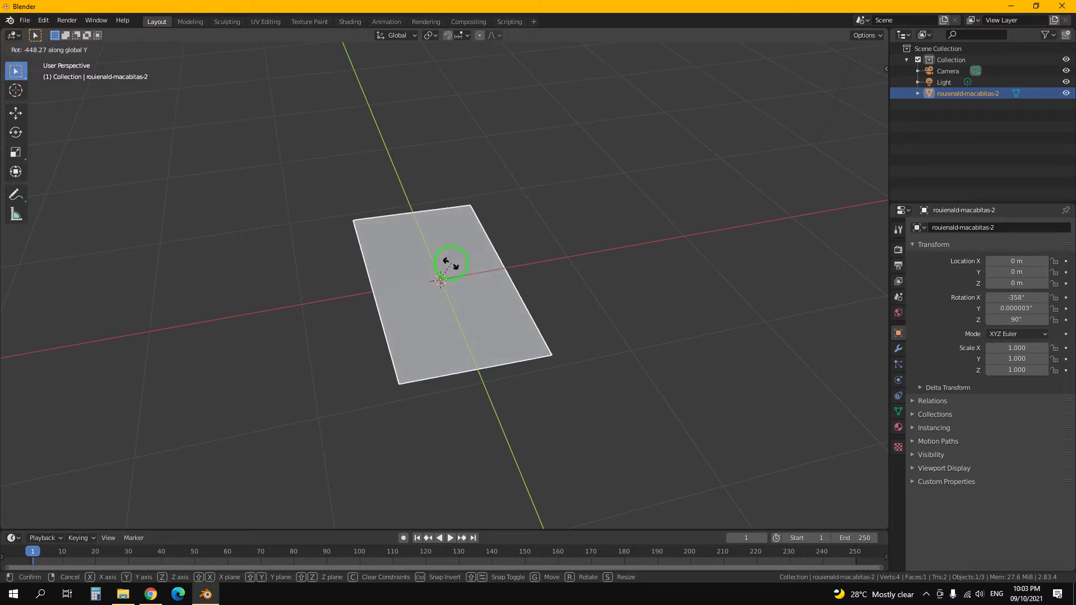
{"action": "type", "text": "90"}
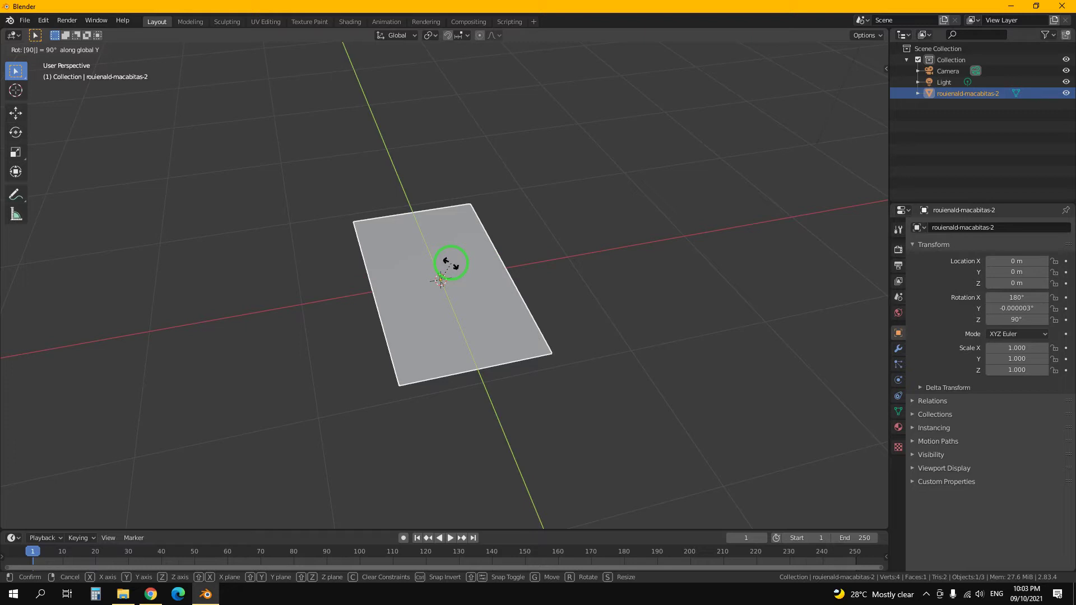
{"action": "key", "text": "Return"}
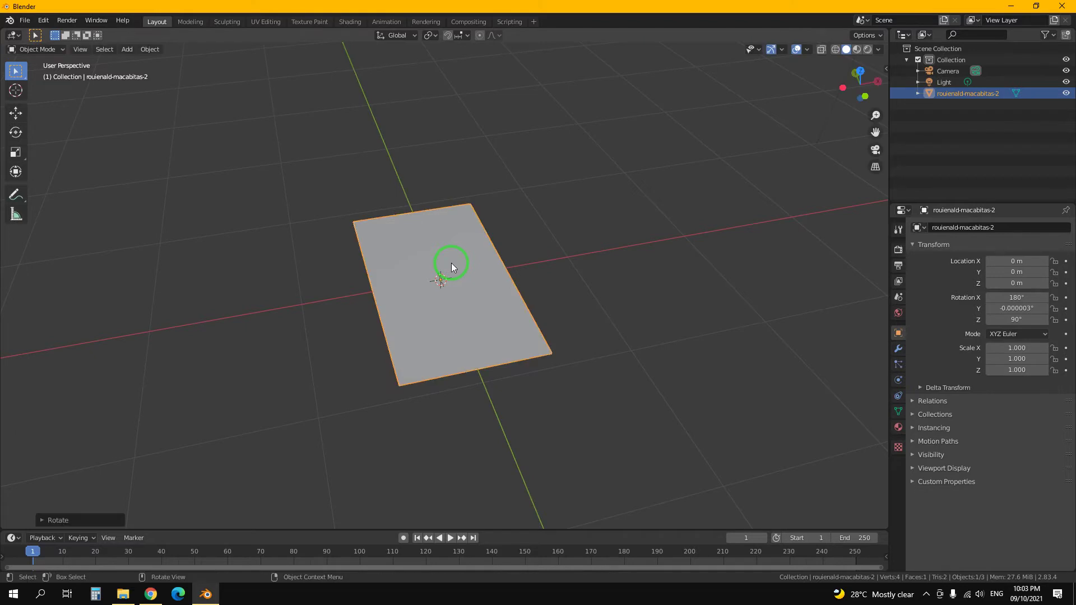
{"action": "mouse_move", "coordinate": [500, 280]}
{"action": "middle_mouse_down"}
{"action": "mouse_move", "coordinate": [440, 292]}
{"action": "mouse_move", "coordinate": [470, 291]}
{"action": "mouse_move", "coordinate": [470, 318]}
{"action": "mouse_move", "coordinate": [472, 262]}
{"action": "mouse_move", "coordinate": [475, 298]}
{"action": "middle_mouse_up"}
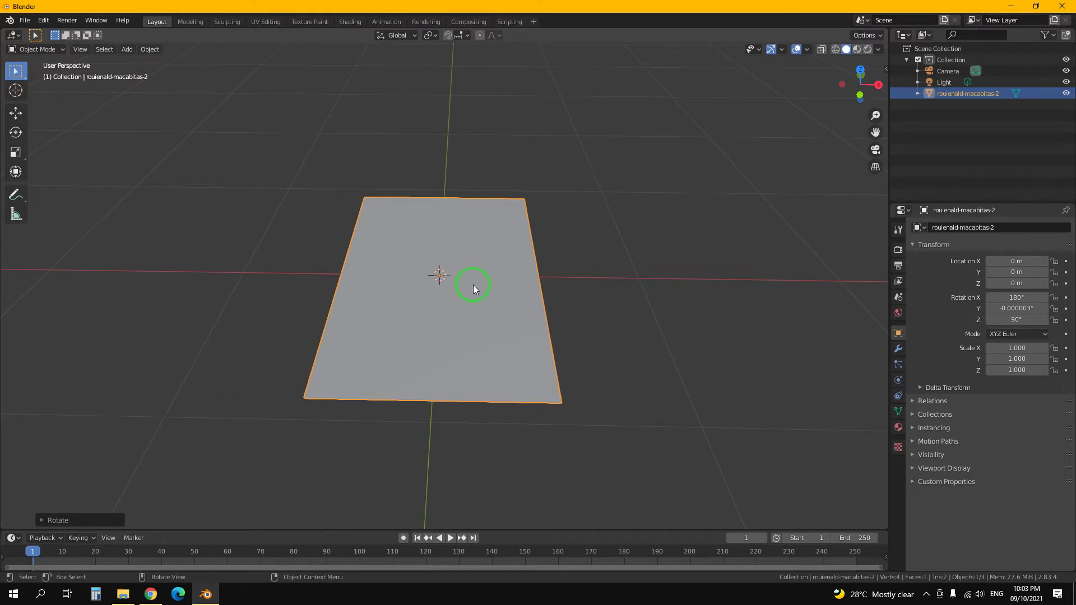
{"action": "middle_click_drag", "start_coordinate": [474, 286], "coordinate": [480, 270]}
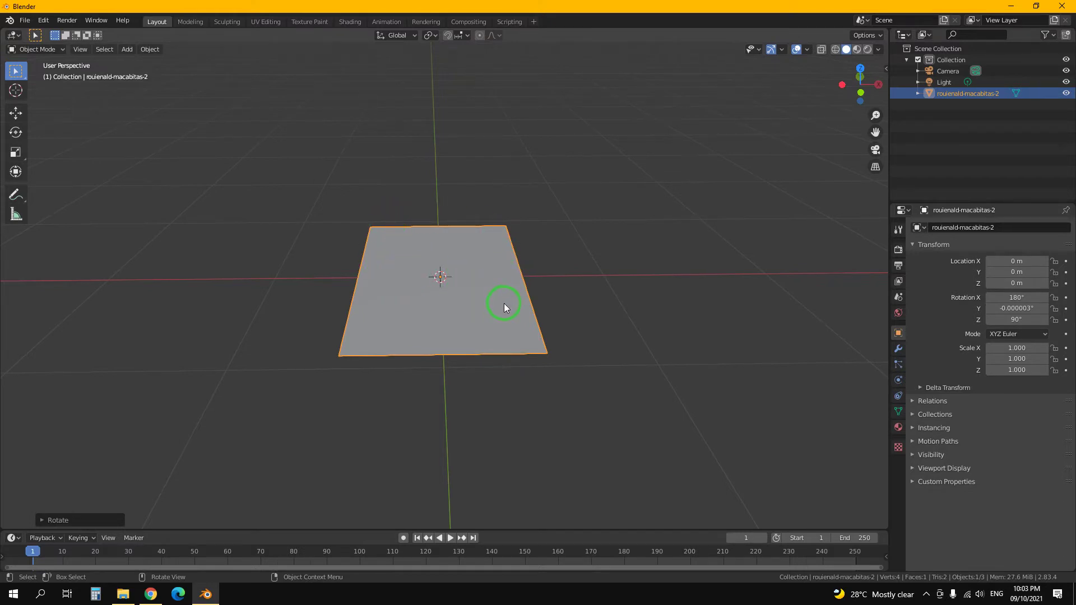
{"action": "key", "text": "r"}
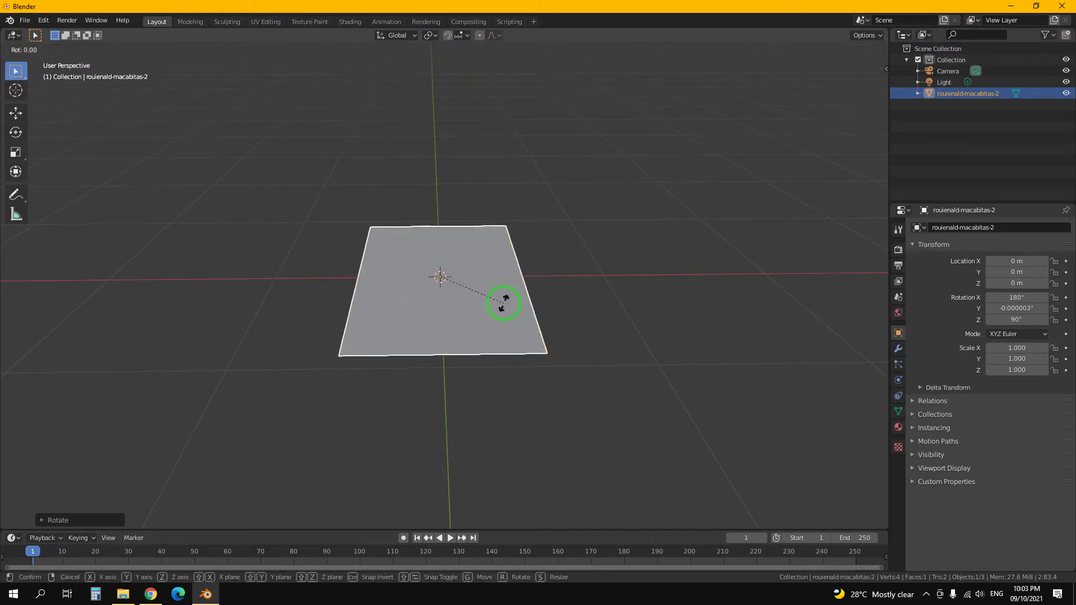
{"action": "key", "text": "y"}
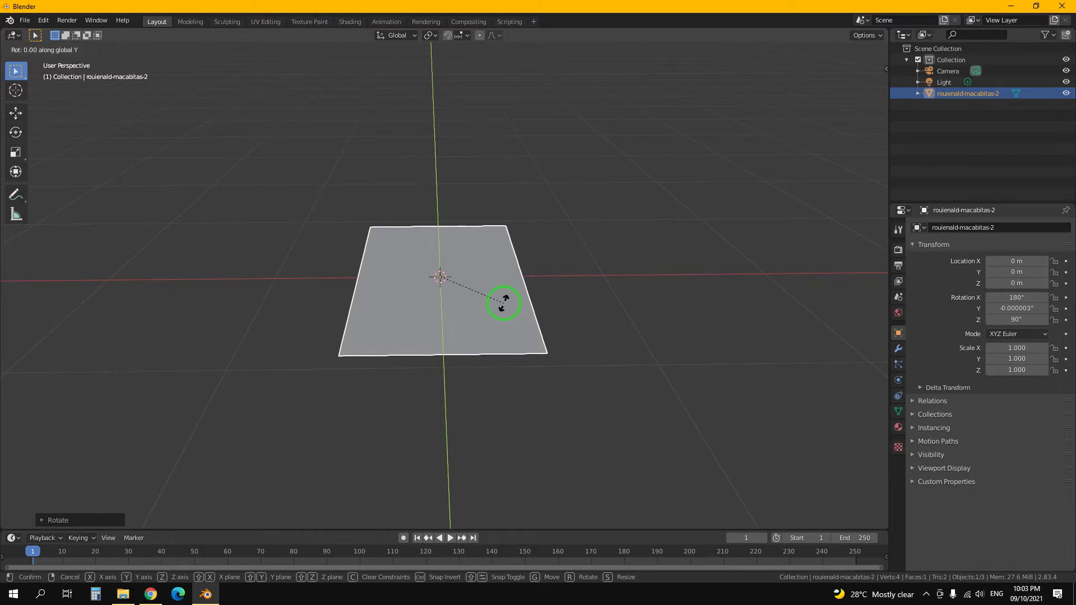
{"action": "type", "text": "30"}
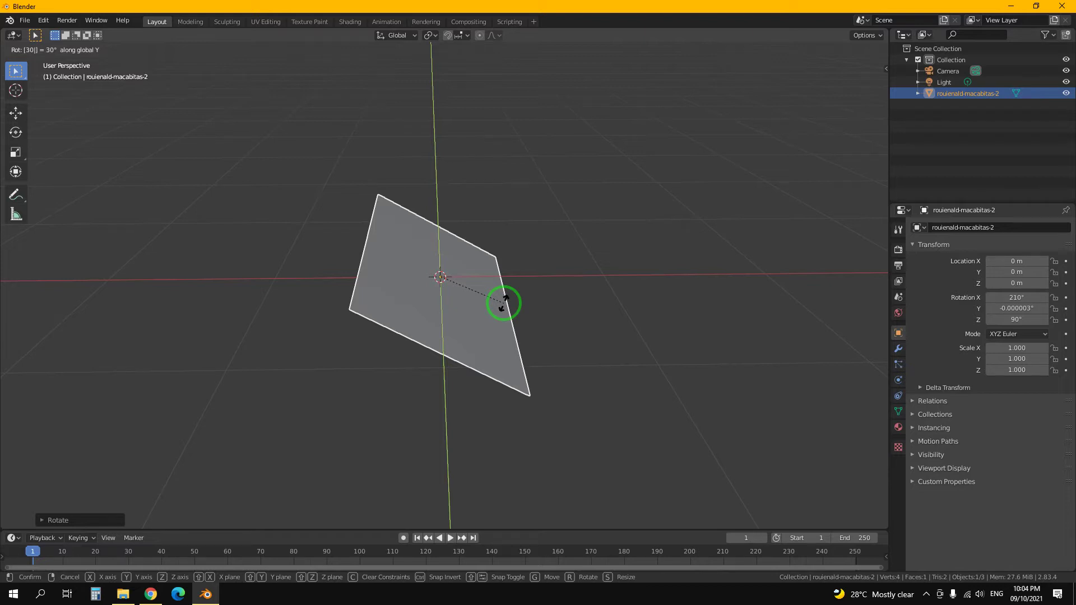
{"action": "right_click", "coordinate": [504, 304]}
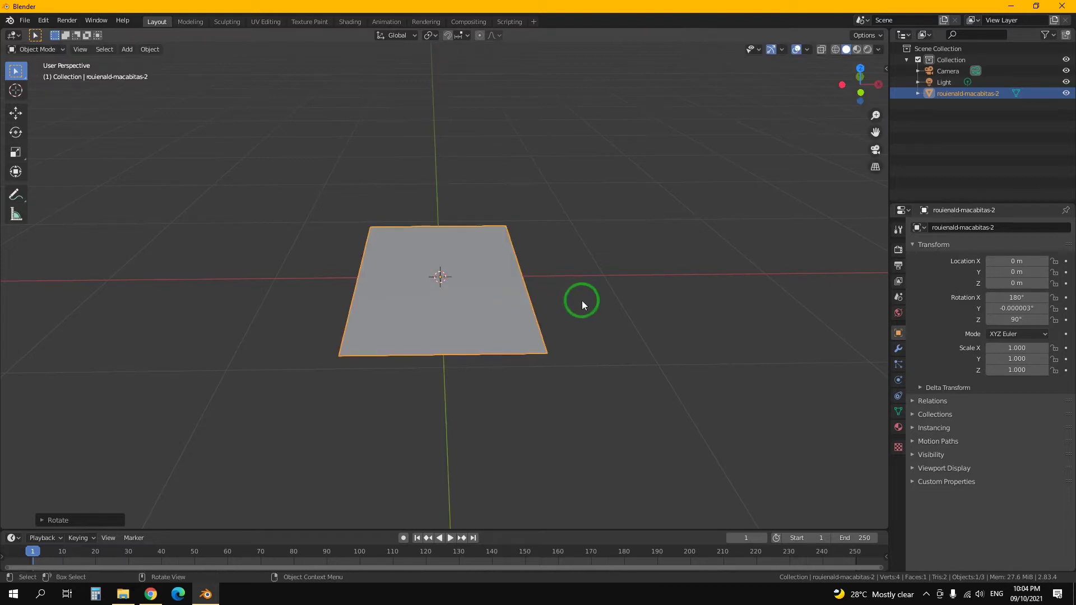
{"action": "left_click", "coordinate": [583, 305]}
{"action": "left_click", "coordinate": [493, 315]}
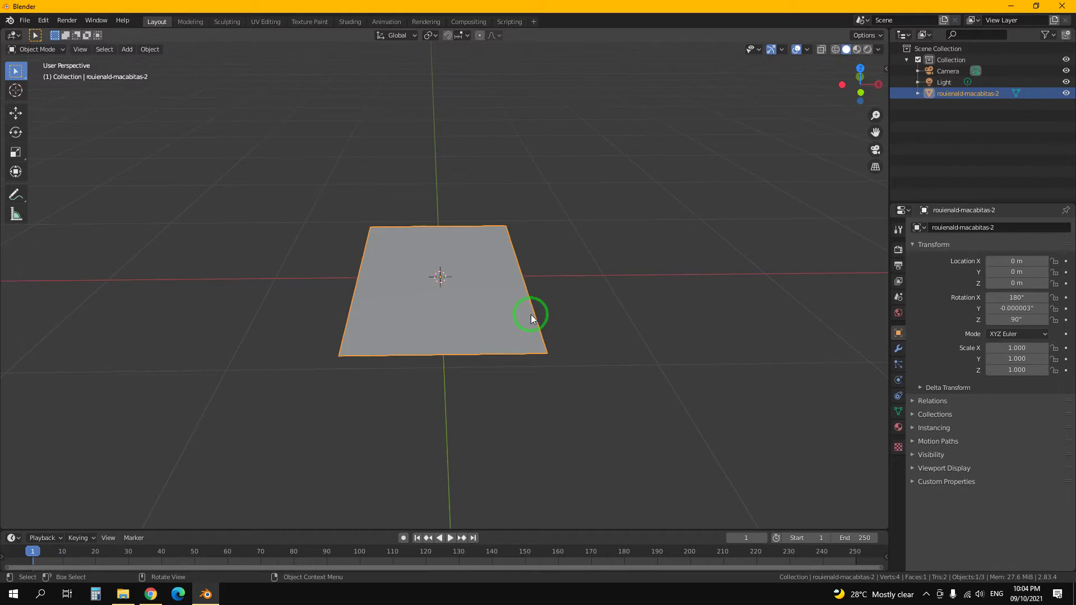
{"action": "mouse_move", "coordinate": [451, 323]}
{"action": "middle_mouse_down"}
{"action": "mouse_move", "coordinate": [574, 369]}
{"action": "mouse_move", "coordinate": [556, 356]}
{"action": "middle_mouse_up"}
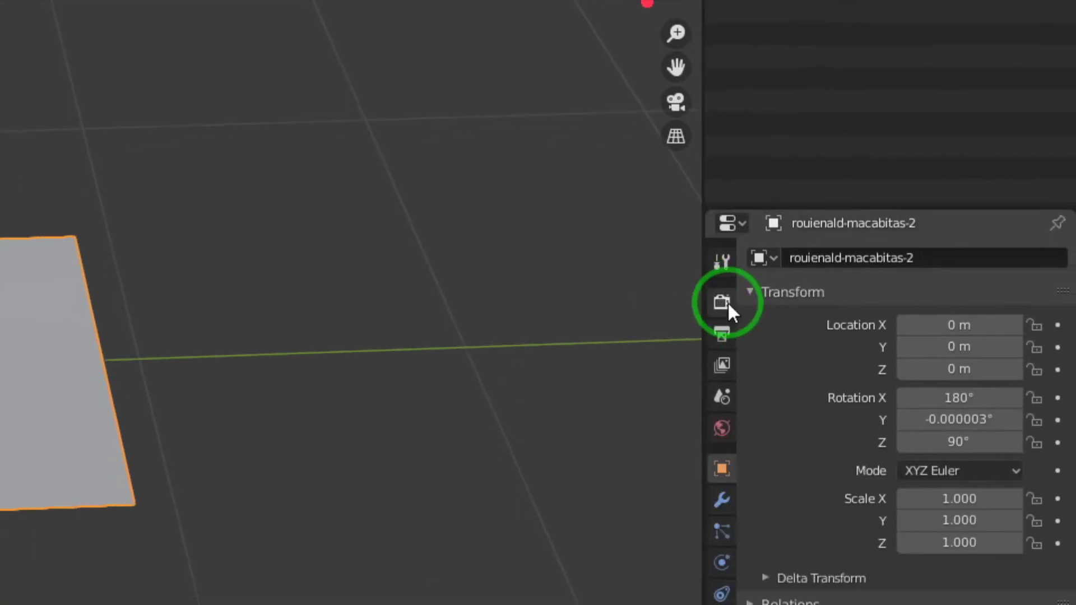
Step: Set the render engine to Cycles and switch the viewport to Rendered shading
{"action": "left_click", "coordinate": [722, 303]}
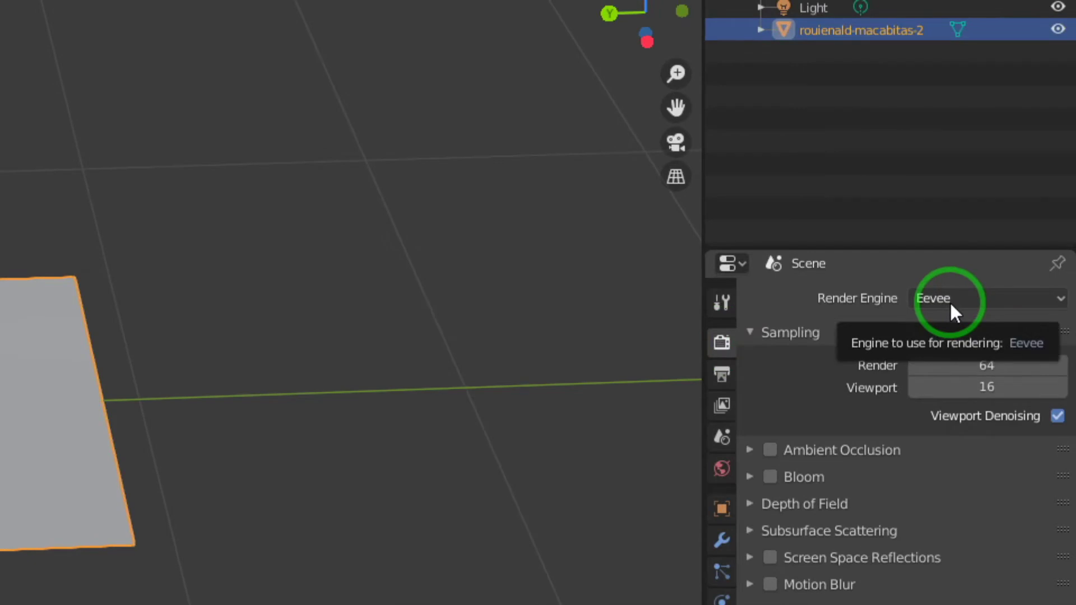
{"action": "left_click", "coordinate": [949, 301]}
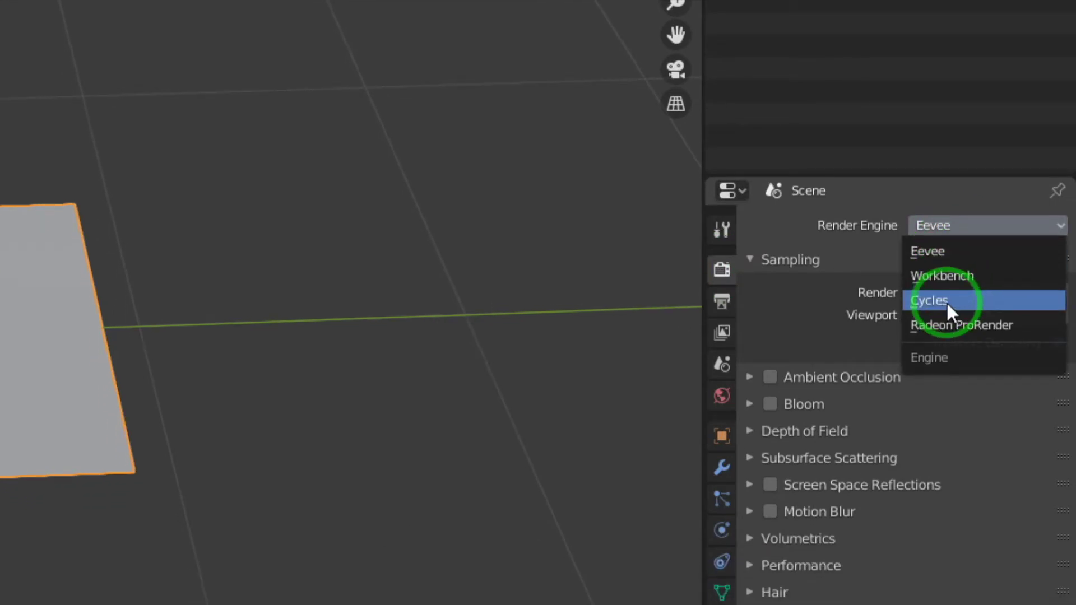
{"action": "left_click", "coordinate": [946, 301]}
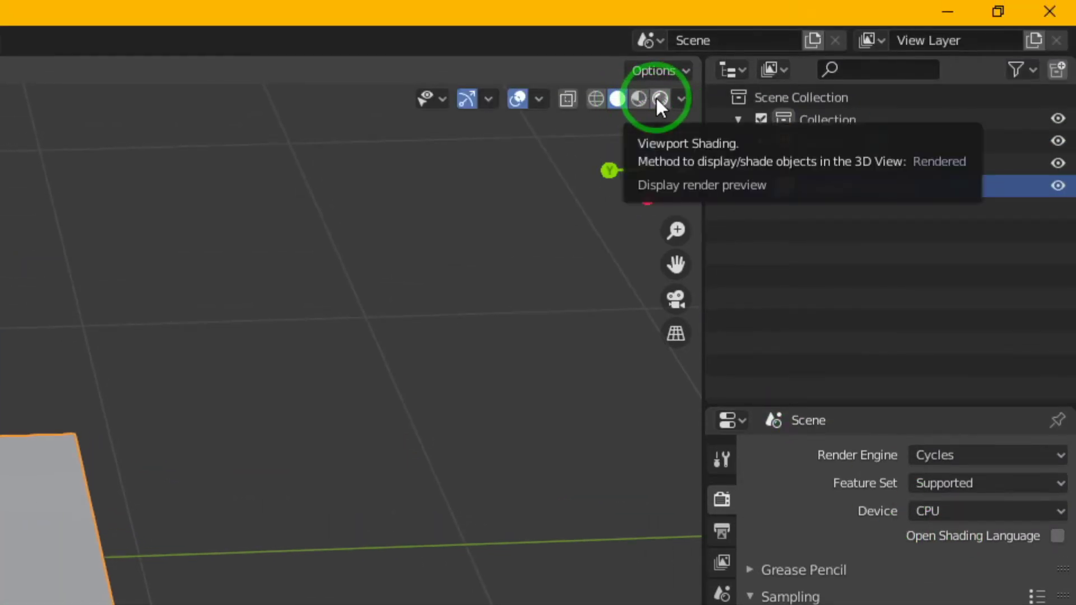
{"action": "left_click", "coordinate": [657, 99]}
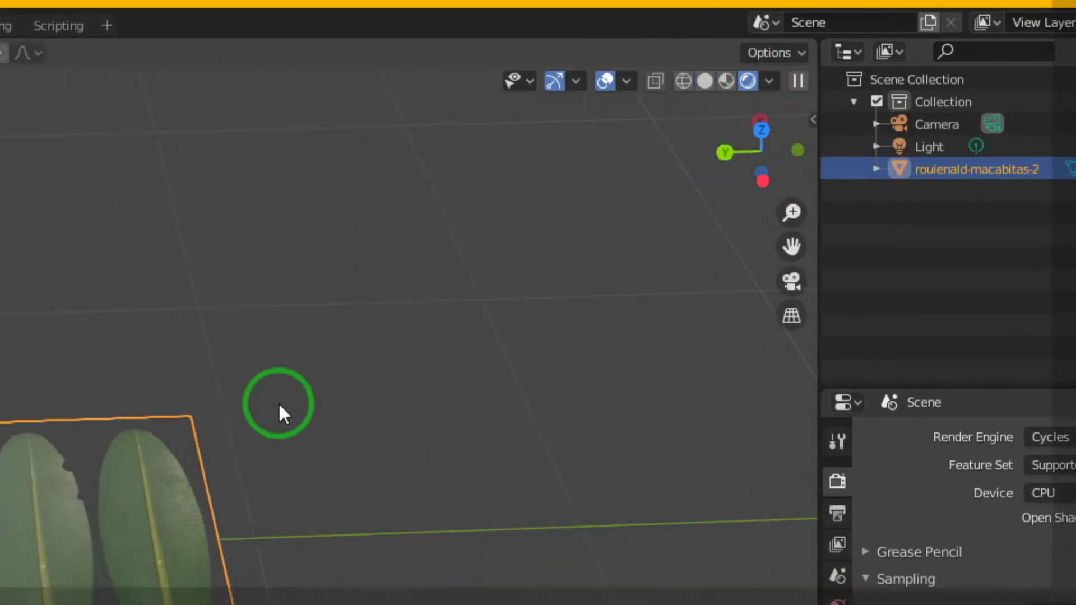
Step: Orbit and zoom around the rendered banana leaf plane, then select it
{"action": "scroll", "coordinate": [538, 300], "scroll_direction": "up", "scroll_amount": 3}
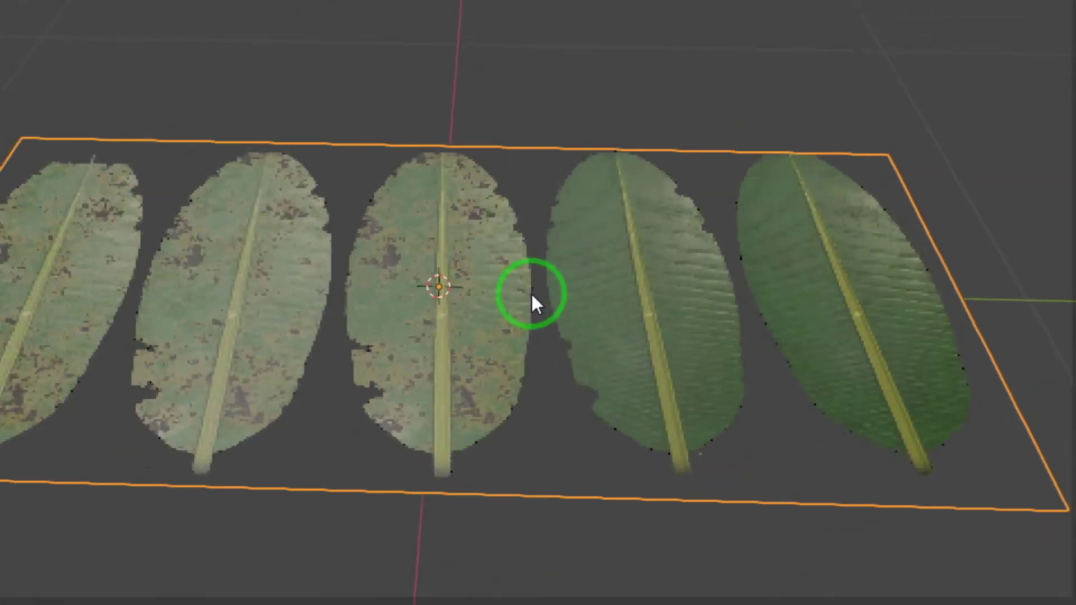
{"action": "mouse_move", "coordinate": [533, 301]}
{"action": "middle_mouse_down"}
{"action": "mouse_move", "coordinate": [512, 300]}
{"action": "mouse_move", "coordinate": [540, 315]}
{"action": "mouse_move", "coordinate": [502, 310]}
{"action": "mouse_move", "coordinate": [571, 303]}
{"action": "mouse_move", "coordinate": [539, 304]}
{"action": "mouse_move", "coordinate": [536, 319]}
{"action": "mouse_move", "coordinate": [537, 288]}
{"action": "mouse_move", "coordinate": [540, 303]}
{"action": "middle_mouse_up"}
{"action": "scroll", "coordinate": [540, 305], "scroll_direction": "down", "scroll_amount": 5}
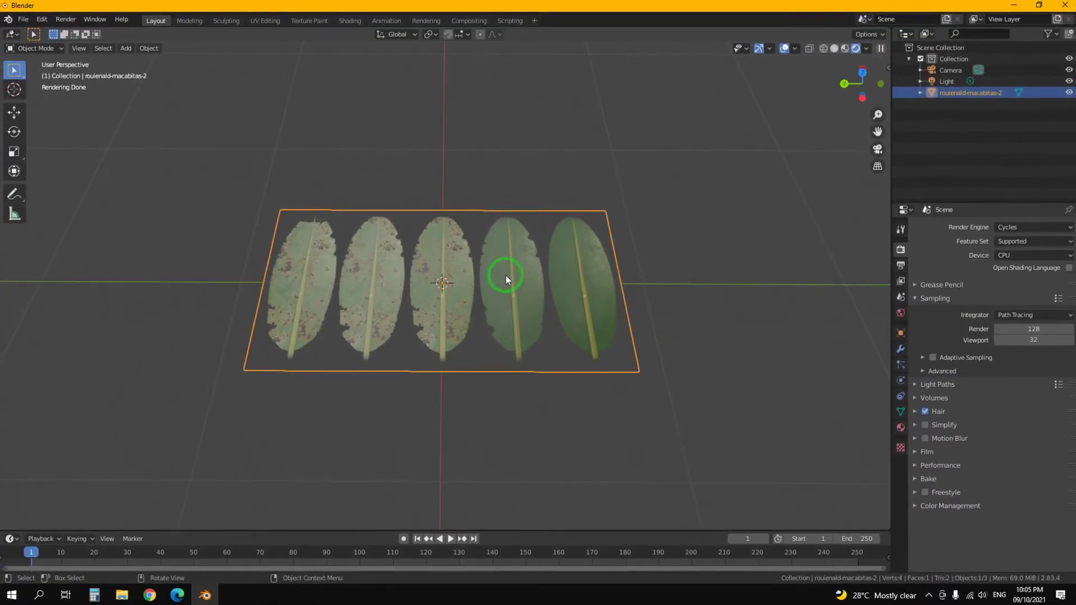
{"action": "mouse_move", "coordinate": [506, 274]}
{"action": "middle_mouse_down", "text": "shift"}
{"action": "mouse_move", "coordinate": [534, 275]}
{"action": "mouse_move", "coordinate": [522, 287]}
{"action": "middle_mouse_up", "text": "shift"}
{"action": "scroll", "coordinate": [522, 287], "scroll_direction": "up", "scroll_amount": 3}
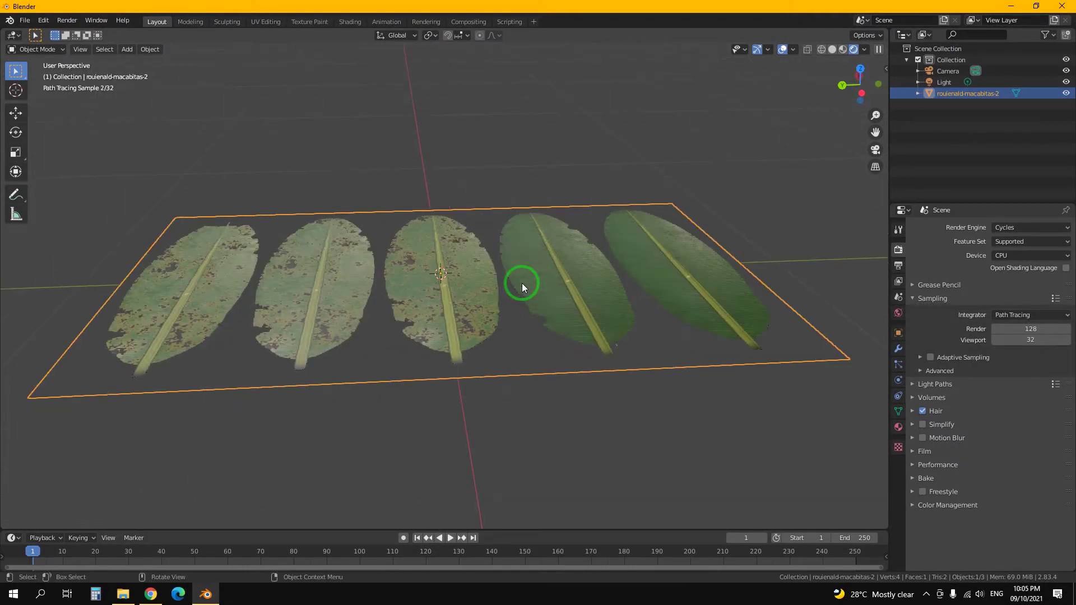
{"action": "scroll", "coordinate": [464, 253], "scroll_direction": "up", "scroll_amount": 2}
{"action": "mouse_move", "coordinate": [432, 240]}
{"action": "middle_mouse_down"}
{"action": "mouse_move", "coordinate": [431, 125]}
{"action": "mouse_move", "coordinate": [430, 298]}
{"action": "middle_mouse_up"}
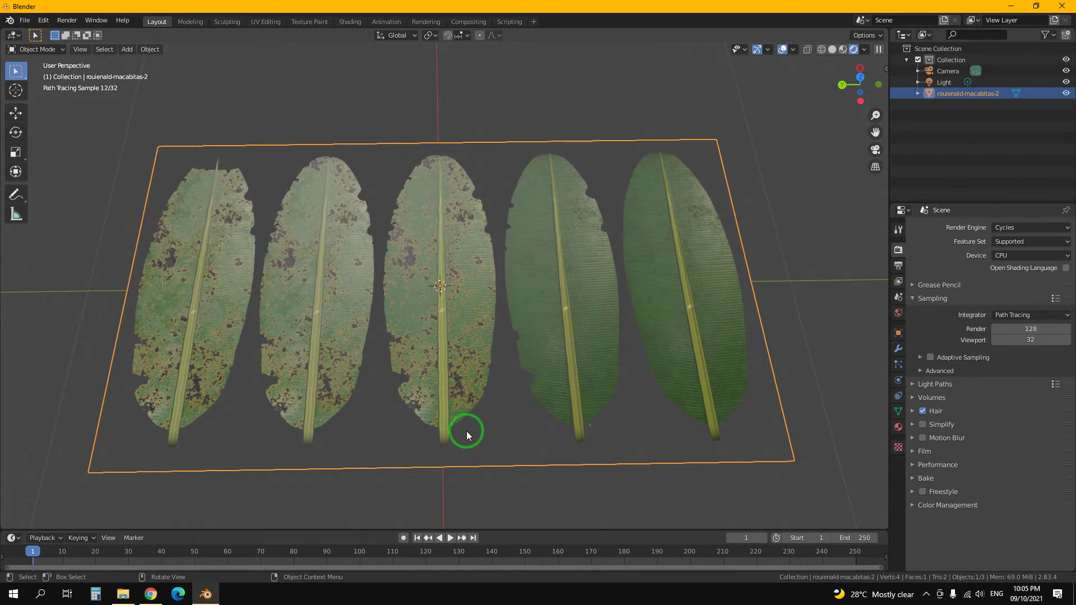
{"action": "mouse_move", "coordinate": [378, 368]}
{"action": "middle_mouse_down"}
{"action": "mouse_move", "coordinate": [398, 342]}
{"action": "mouse_move", "coordinate": [398, 305]}
{"action": "mouse_move", "coordinate": [393, 366]}
{"action": "mouse_move", "coordinate": [464, 299]}
{"action": "mouse_move", "coordinate": [557, 298]}
{"action": "mouse_move", "coordinate": [529, 294]}
{"action": "mouse_move", "coordinate": [546, 271]}
{"action": "middle_mouse_up"}
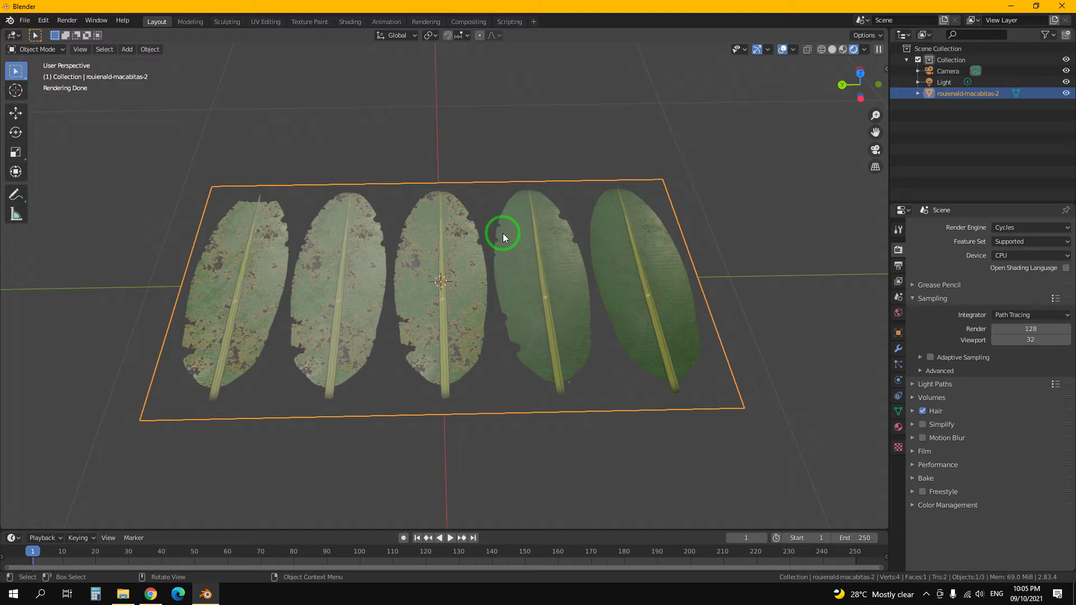
{"action": "left_click", "coordinate": [543, 157]}
{"action": "left_click", "coordinate": [543, 243]}
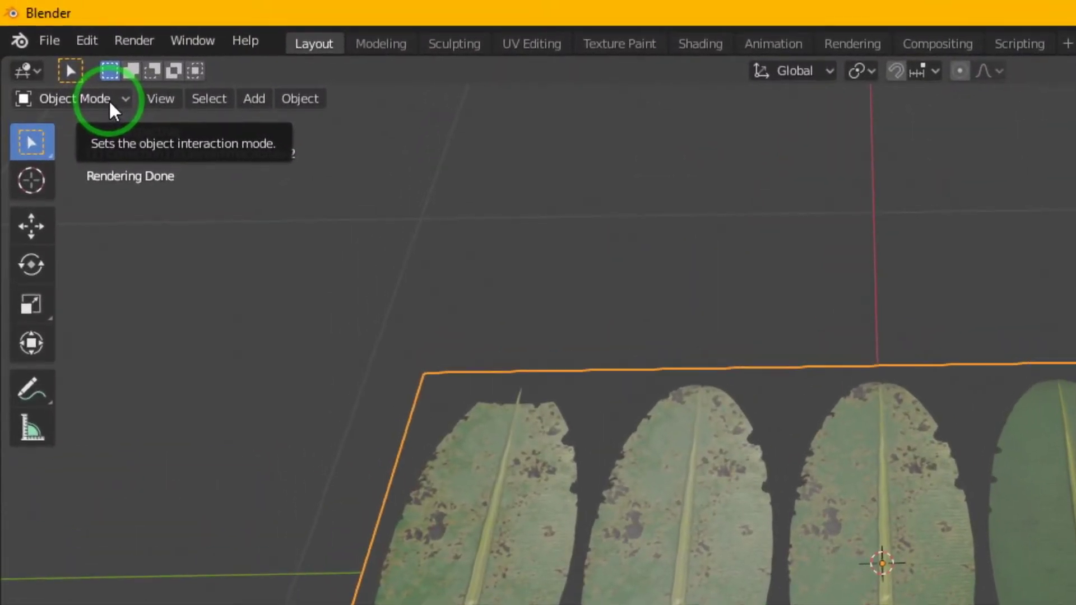
Step: Switch the rouienald-macabitas-2 plane into Edit Mode and deselect all its geometry
{"action": "left_click", "coordinate": [55, 51]}
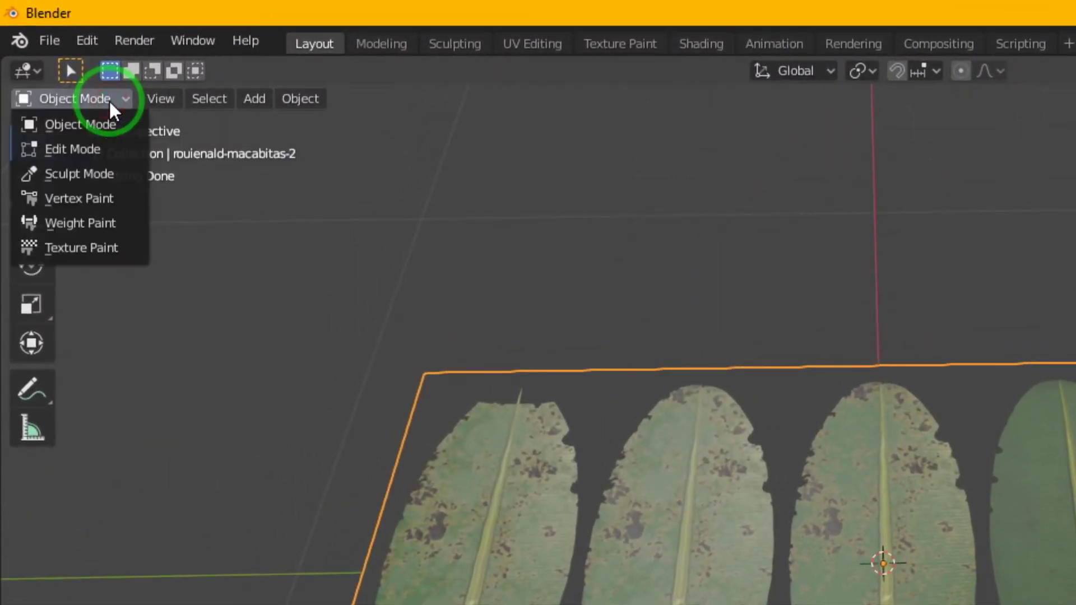
{"action": "left_click", "coordinate": [91, 158]}
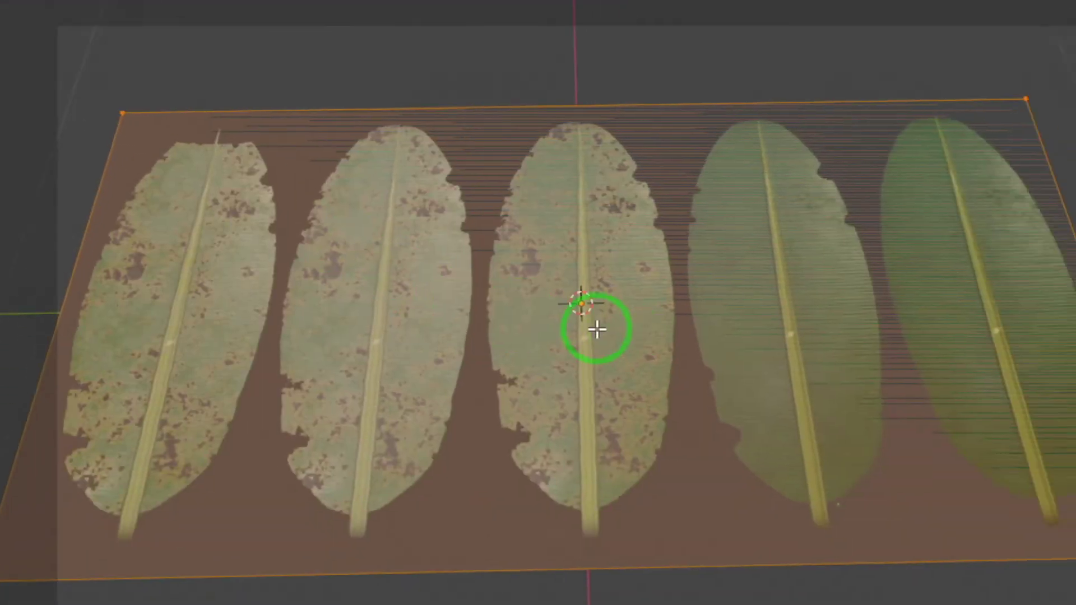
{"action": "mouse_move", "coordinate": [597, 330]}
{"action": "middle_mouse_down"}
{"action": "mouse_move", "coordinate": [569, 305]}
{"action": "mouse_move", "coordinate": [524, 297]}
{"action": "mouse_move", "coordinate": [539, 303]}
{"action": "middle_mouse_up"}
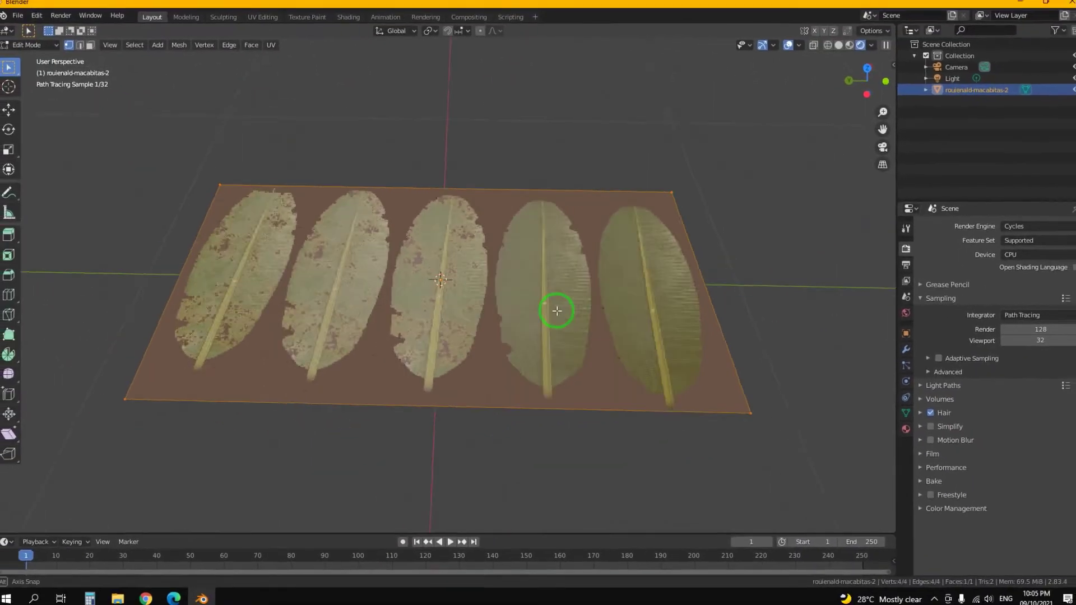
{"action": "middle_click_drag", "start_coordinate": [549, 311], "coordinate": [602, 294]}
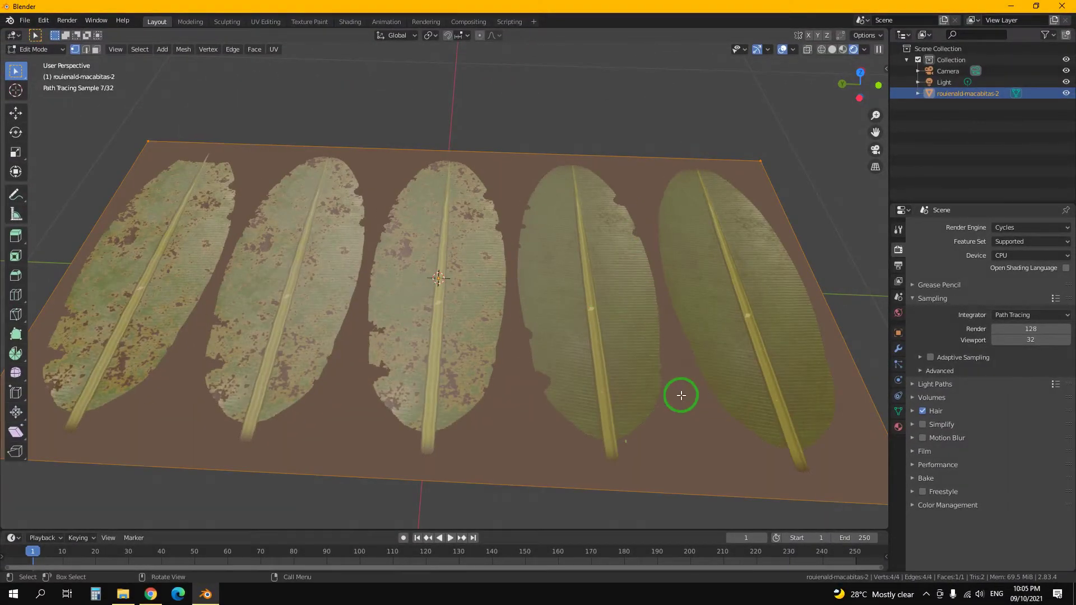
{"action": "scroll", "coordinate": [688, 393], "scroll_direction": "down", "scroll_amount": 2}
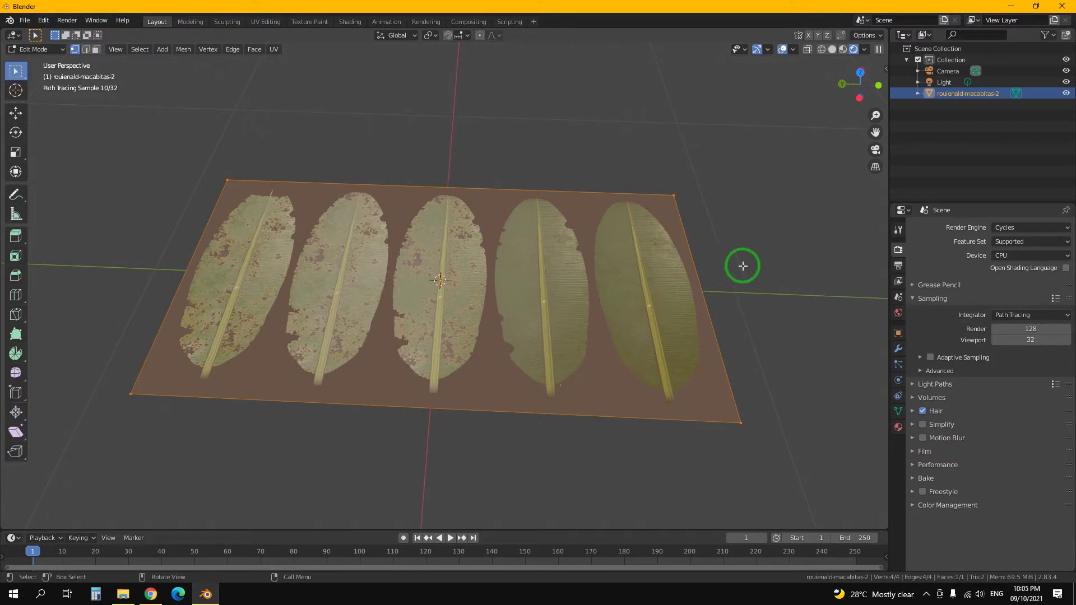
{"action": "left_click", "coordinate": [743, 266]}
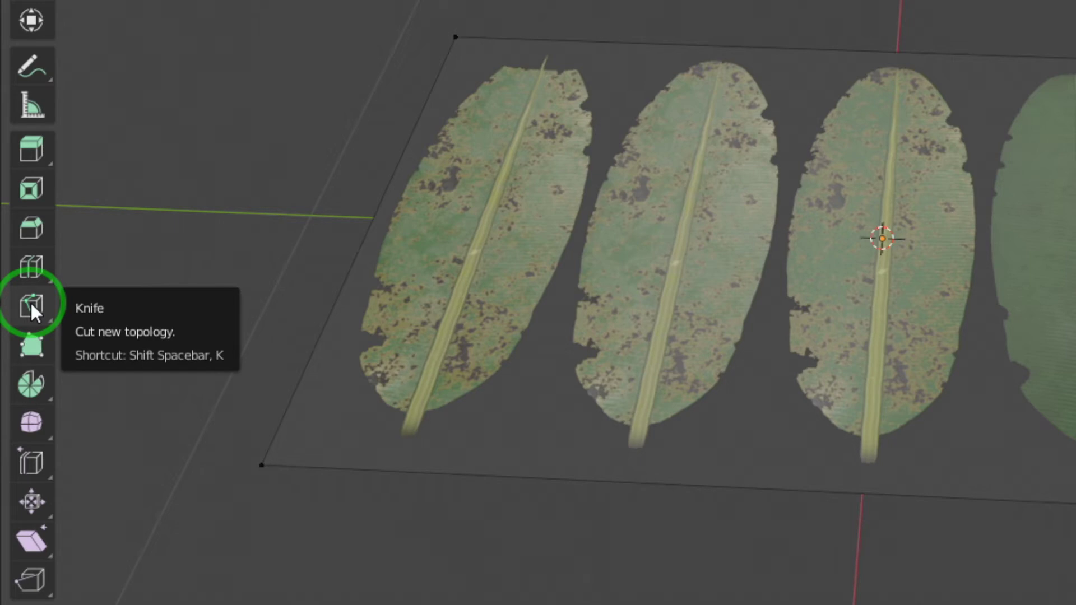
Step: Knife-cut the plane top-to-bottom between the fourth and fifth leaves, then deselect all
{"action": "left_click", "coordinate": [30, 302]}
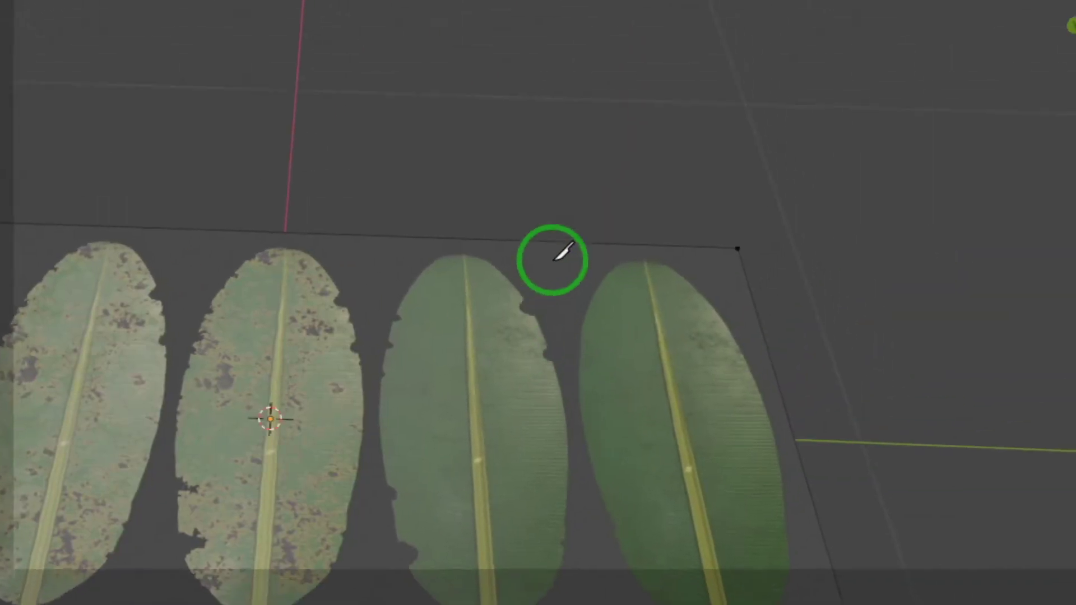
{"action": "left_click", "coordinate": [567, 243]}
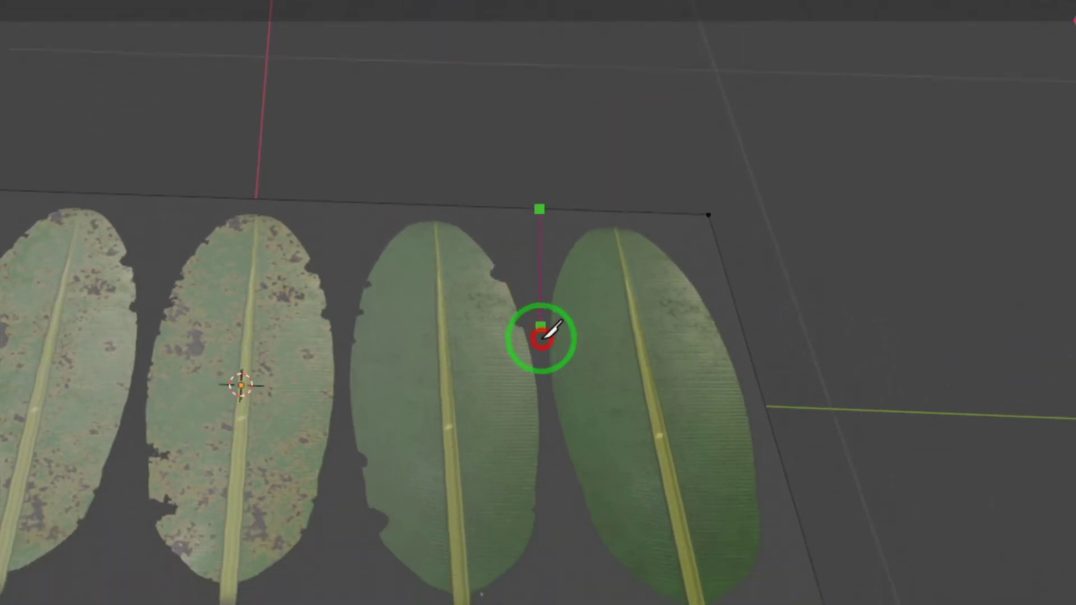
{"action": "left_click", "coordinate": [539, 304]}
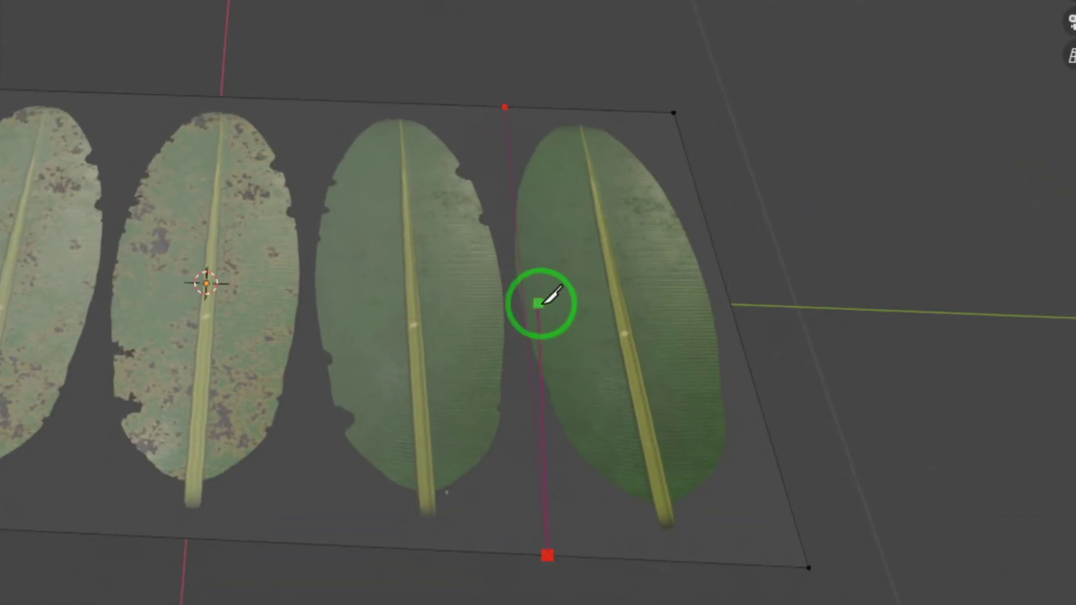
{"action": "key", "text": "Return"}
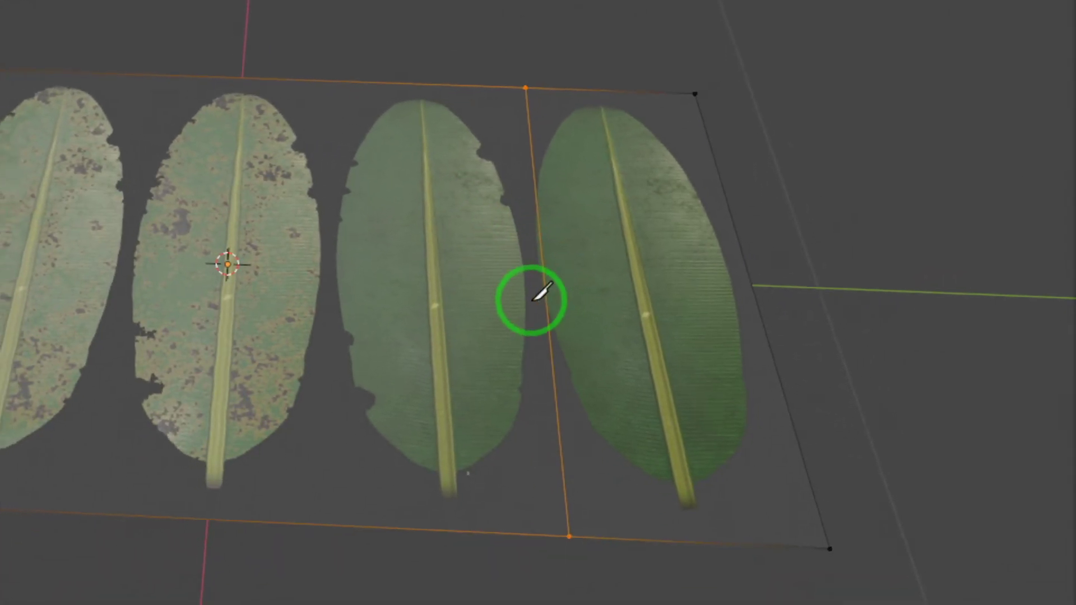
{"action": "key", "text": "alt+a"}
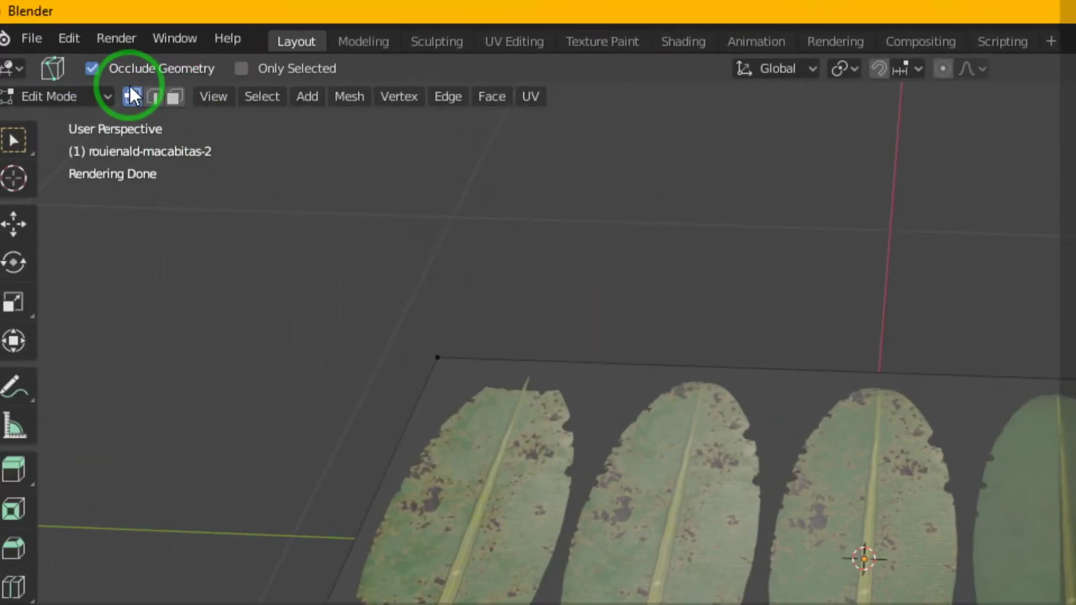
Step: Try vertex and face select modes on the leaf plane, selecting and clearing elements
{"action": "left_click", "coordinate": [148, 96]}
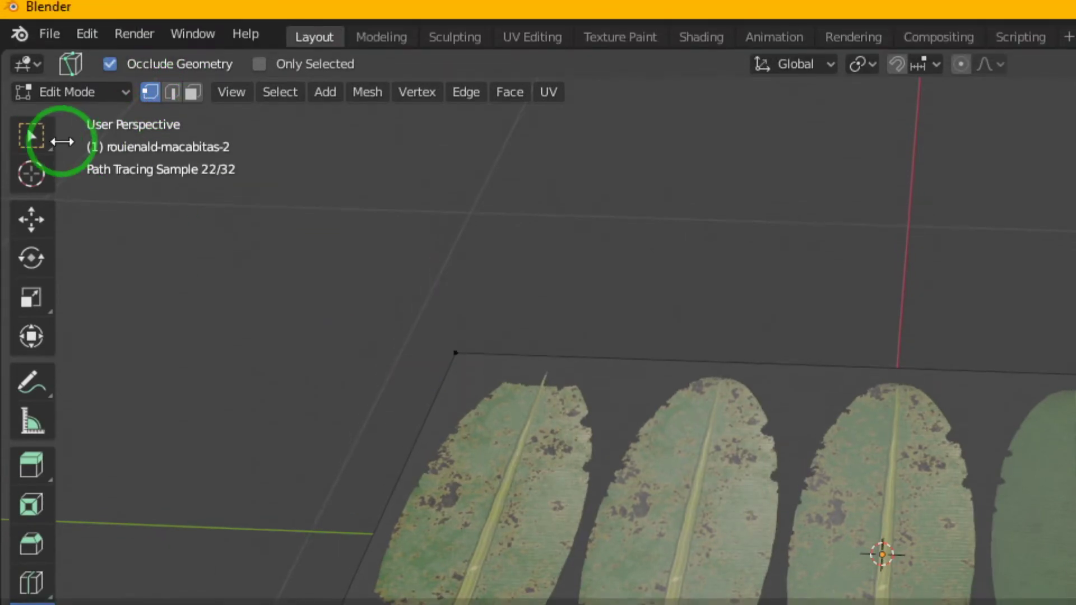
{"action": "left_click", "coordinate": [32, 82]}
{"action": "left_click", "coordinate": [453, 304]}
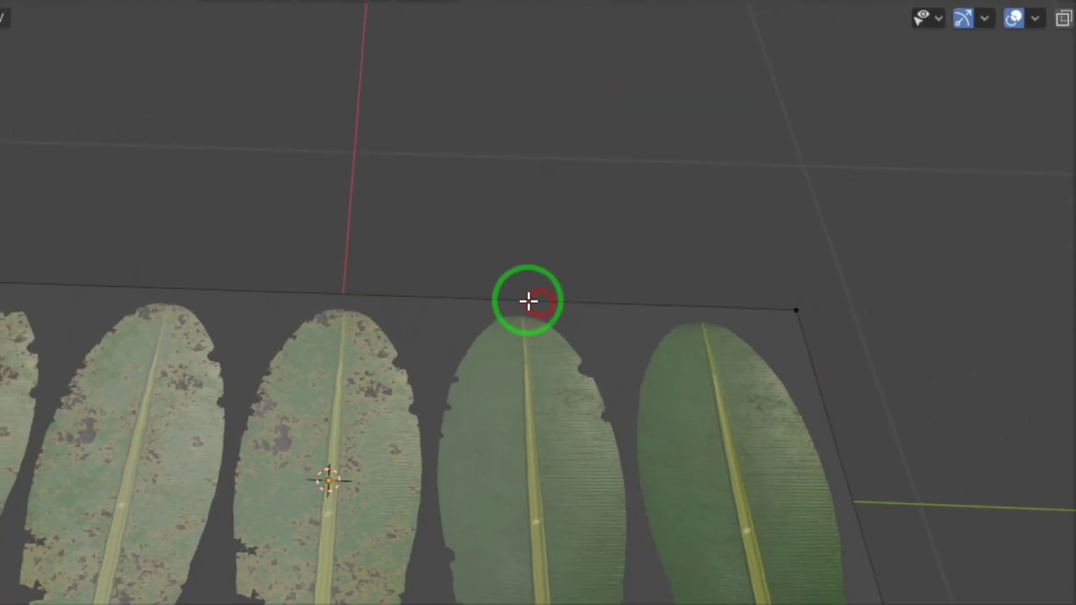
{"action": "left_click", "coordinate": [529, 301]}
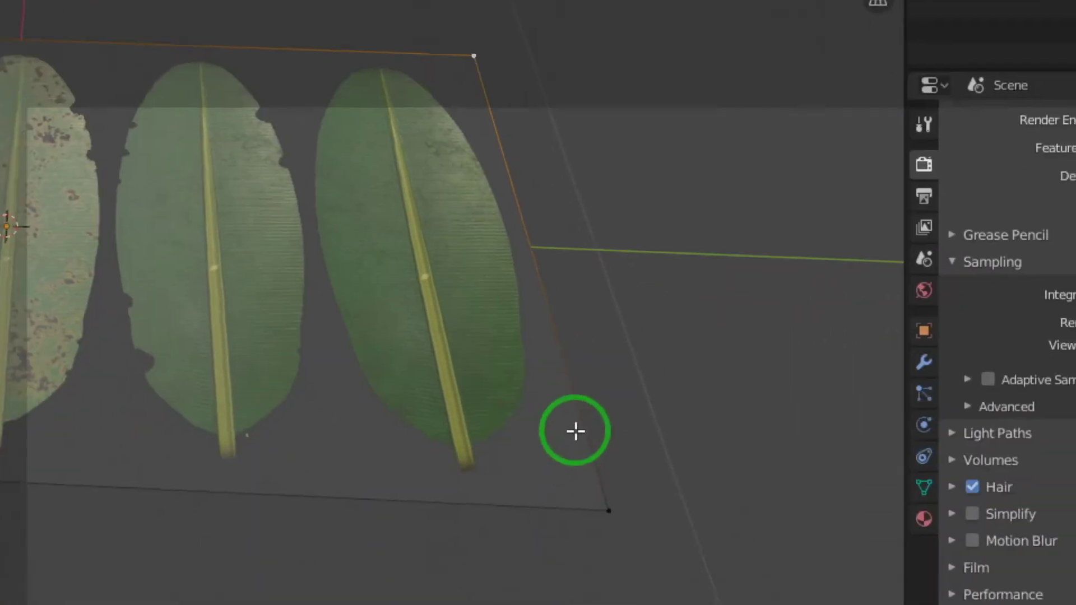
{"action": "left_click", "coordinate": [645, 513]}
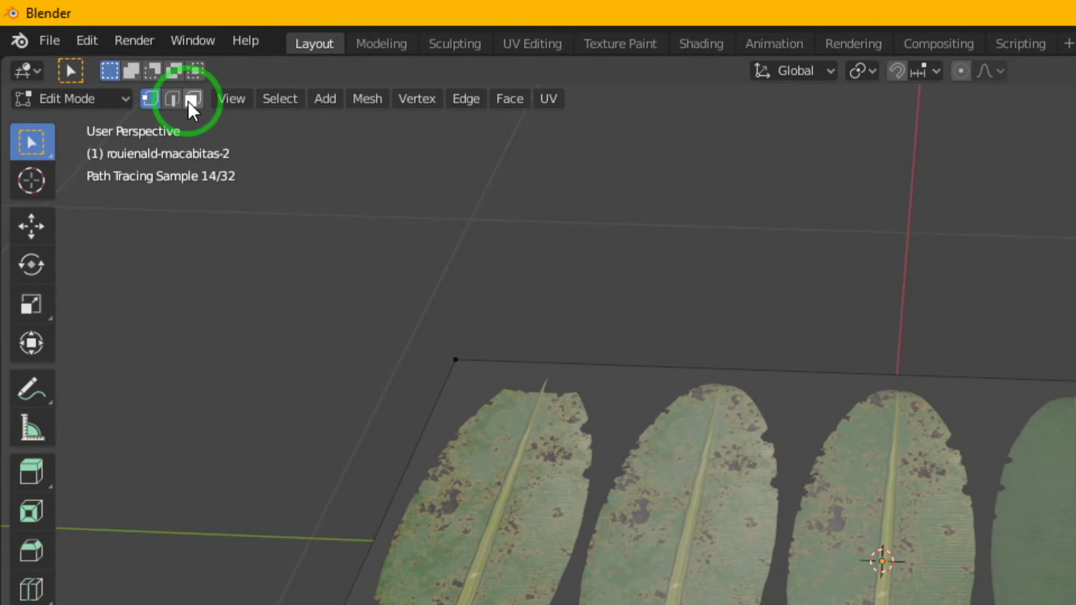
{"action": "left_click", "coordinate": [187, 102]}
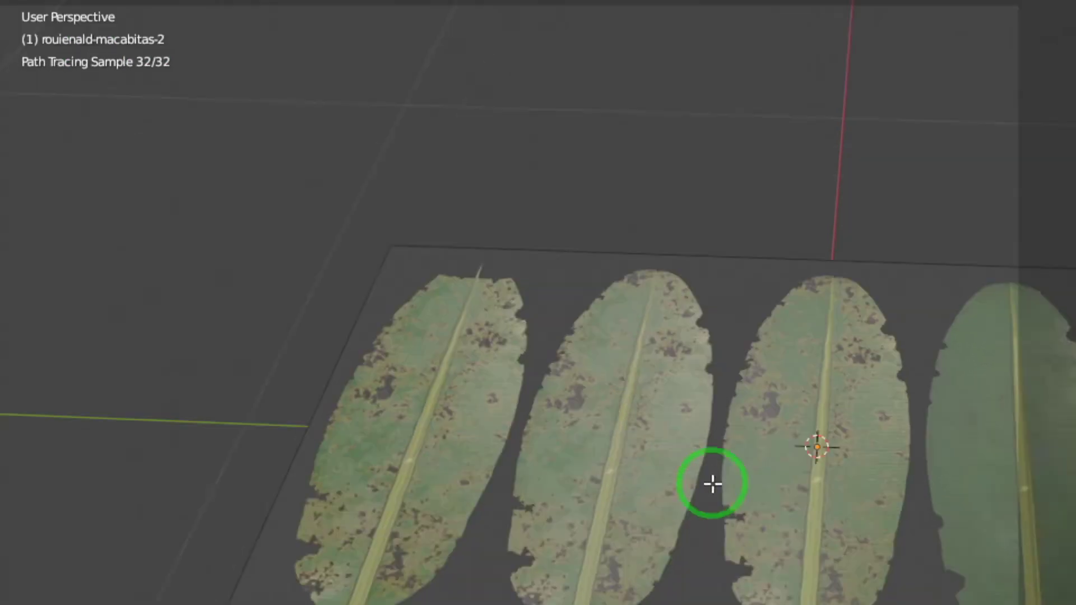
{"action": "left_click", "coordinate": [541, 298]}
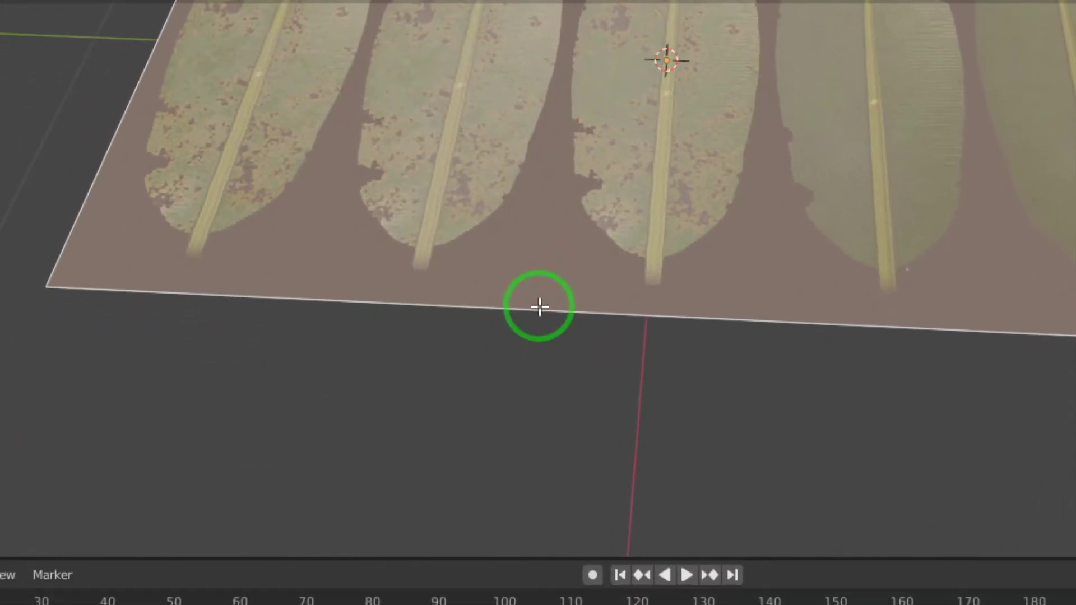
Step: Switch to edge select mode and select only the plane's top border edge
{"action": "middle_click_drag", "start_coordinate": [531, 337], "coordinate": [588, 284]}
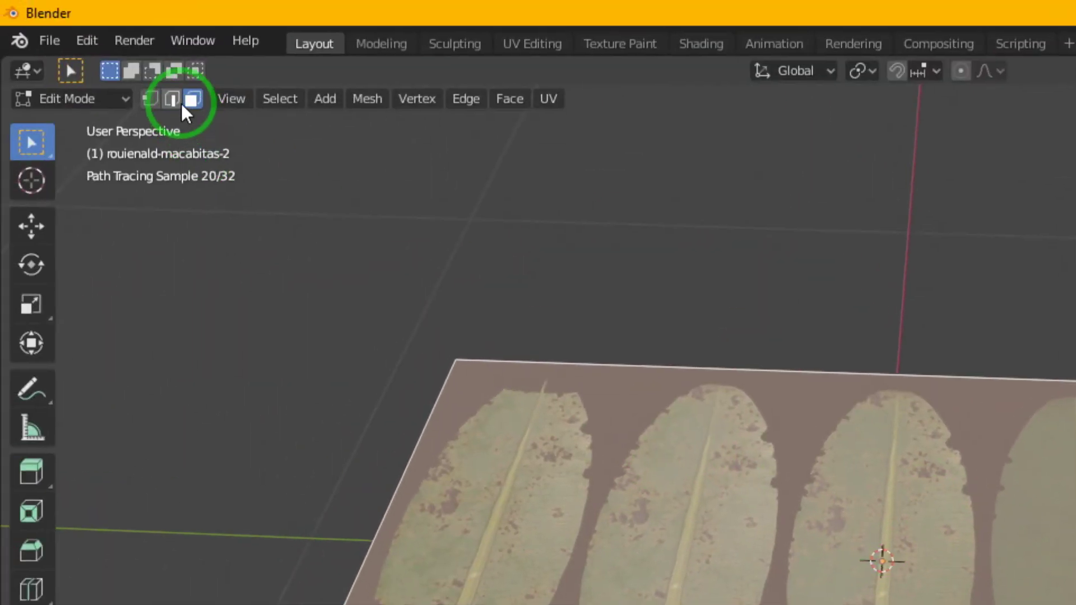
{"action": "left_click", "coordinate": [166, 92]}
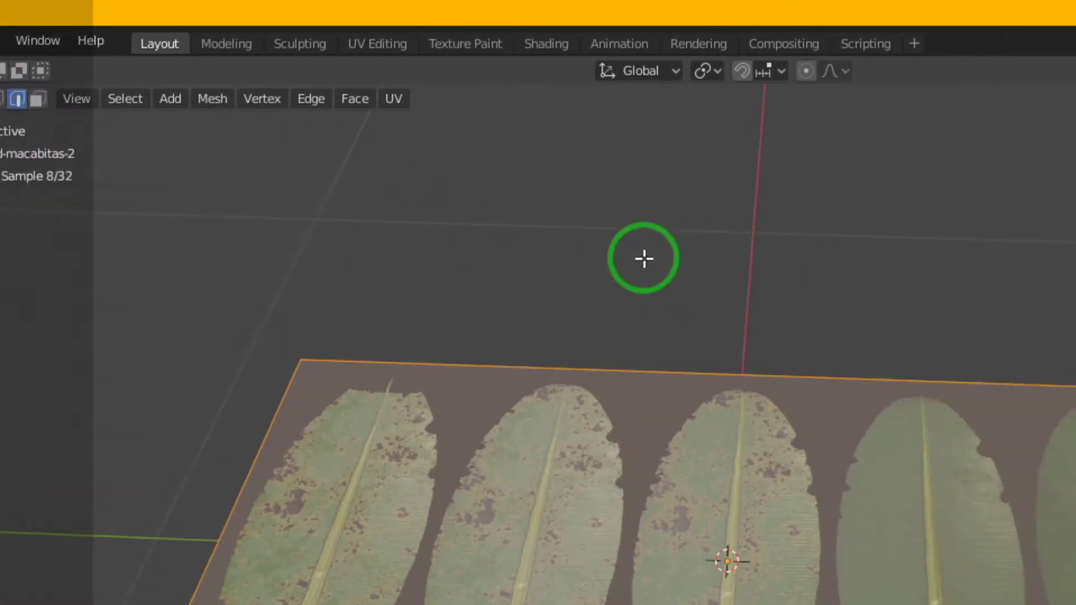
{"action": "left_click", "coordinate": [802, 260]}
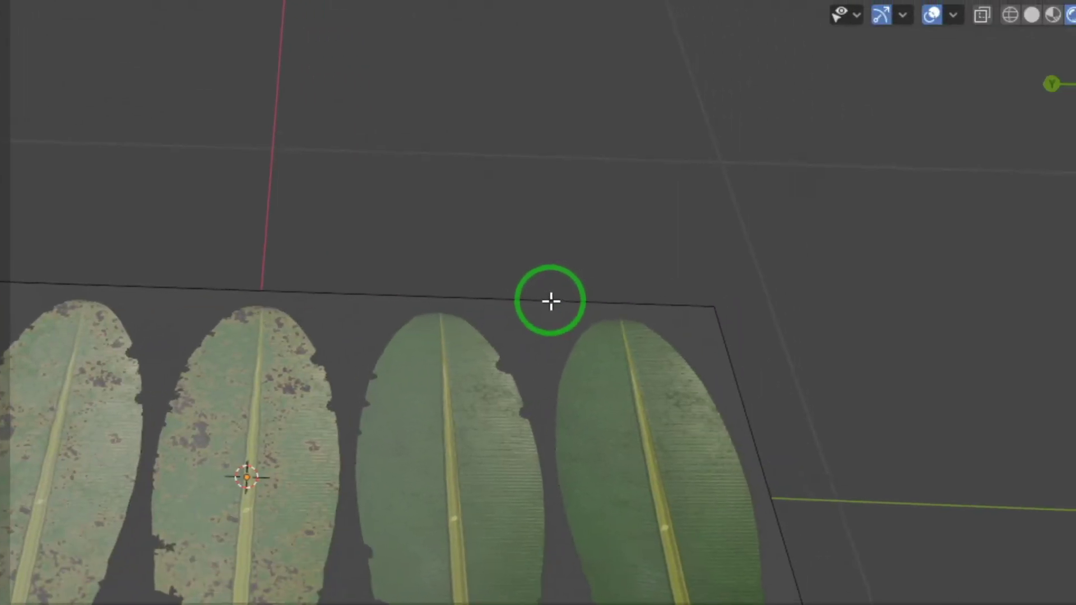
{"action": "left_click", "coordinate": [540, 303]}
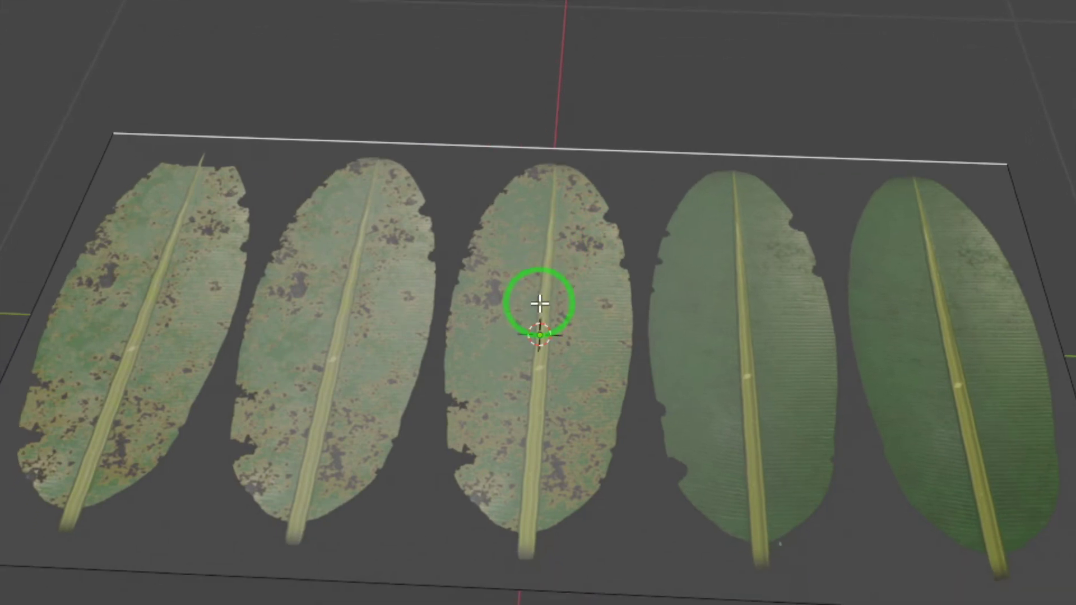
Step: Add a loop cut across the plane between the fourth and fifth leaves
{"action": "key", "text": "ctrl+r"}
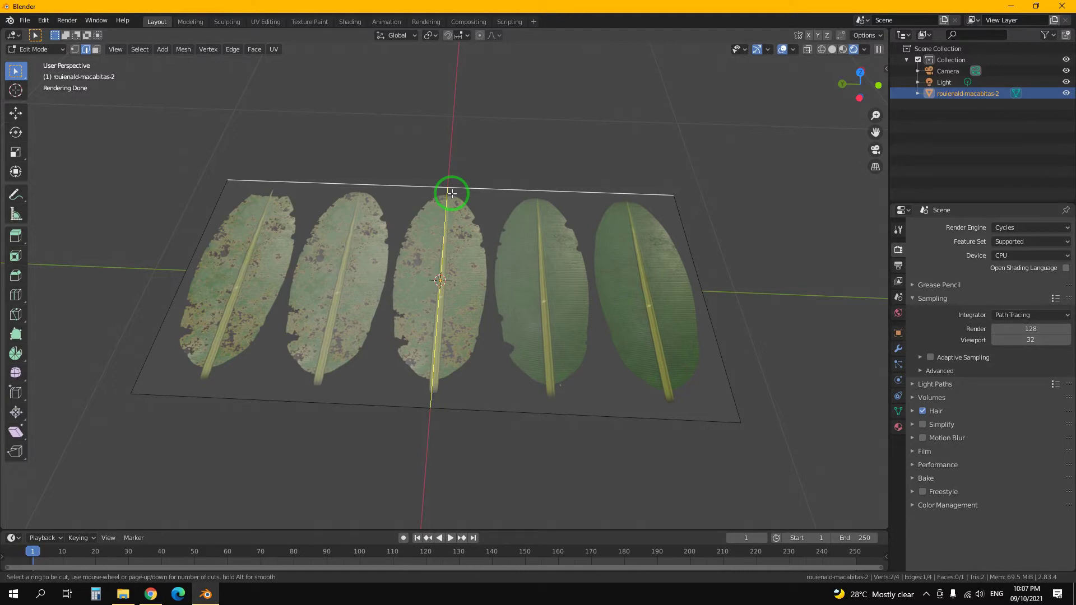
{"action": "left_click", "coordinate": [451, 194]}
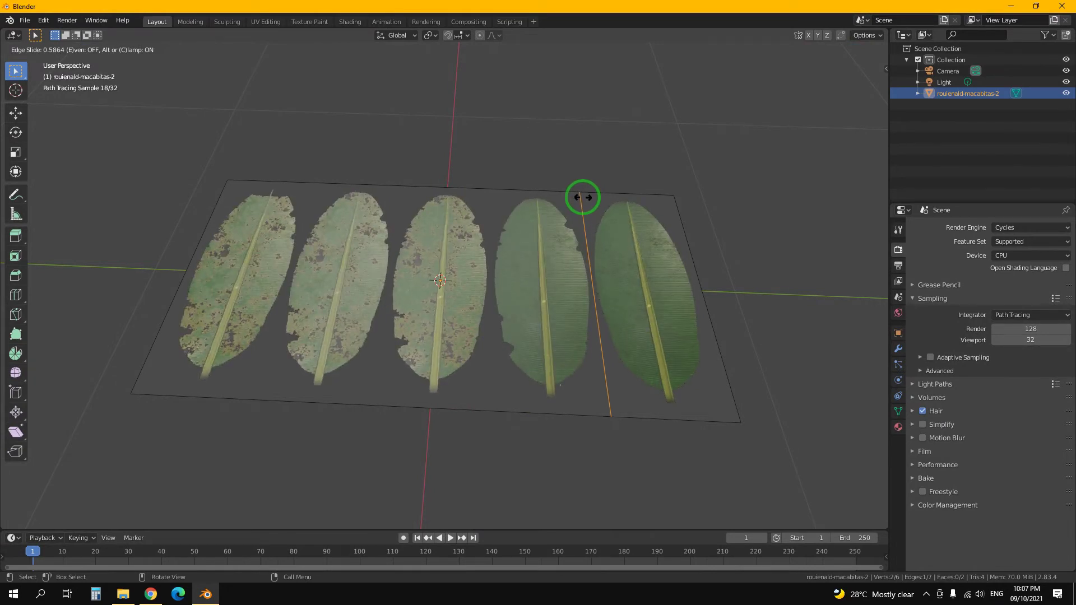
{"action": "left_click", "coordinate": [583, 197]}
{"action": "left_click", "coordinate": [551, 249]}
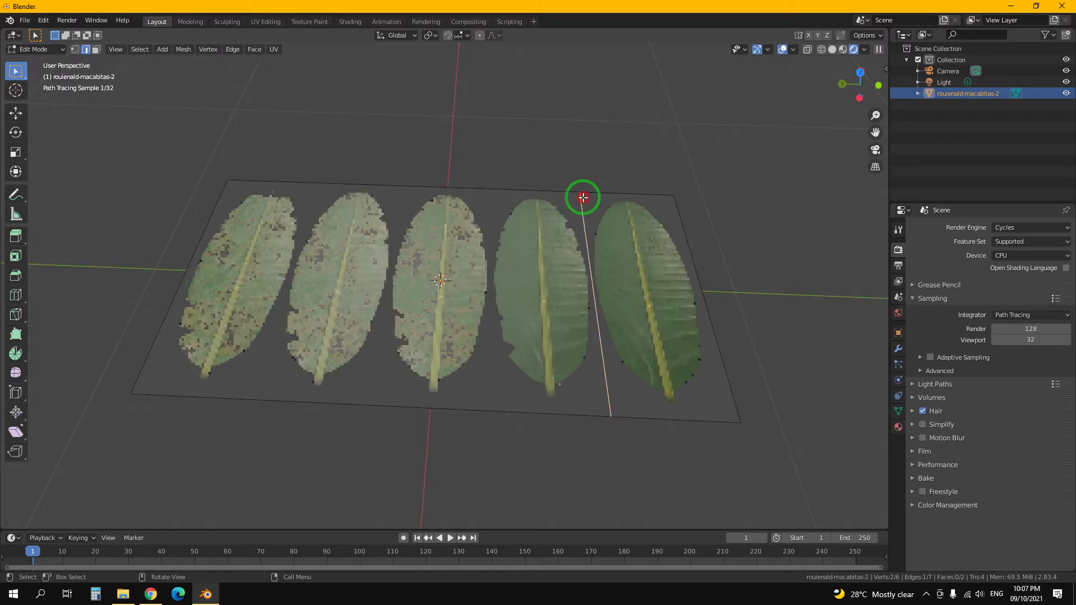
{"action": "mouse_move", "coordinate": [711, 339]}
{"action": "middle_mouse_down"}
{"action": "mouse_move", "coordinate": [681, 335]}
{"action": "mouse_move", "coordinate": [702, 335]}
{"action": "middle_mouse_up"}
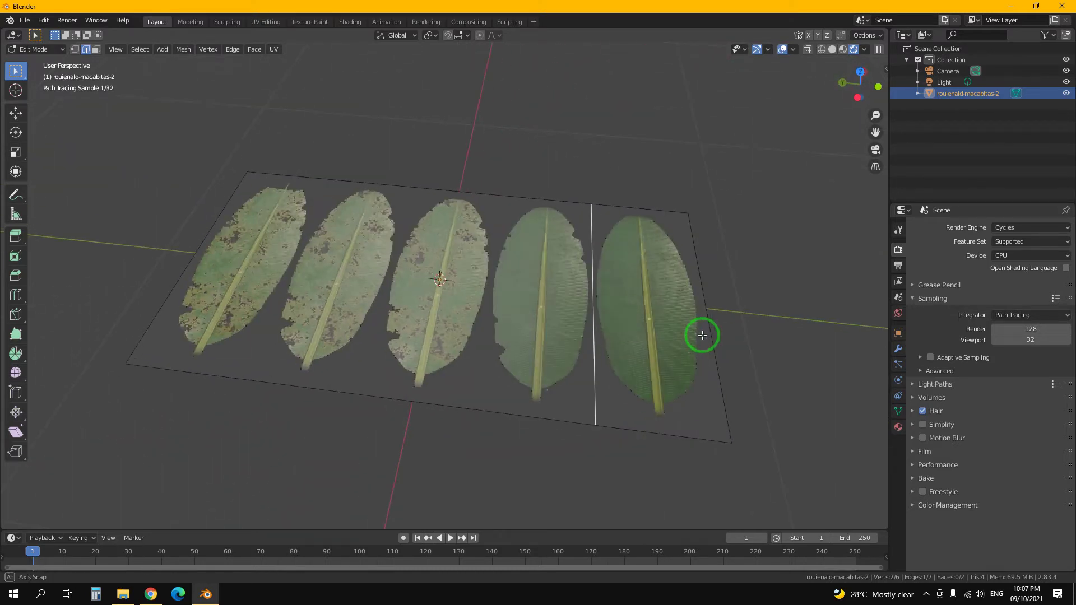
{"action": "left_click", "coordinate": [509, 200]}
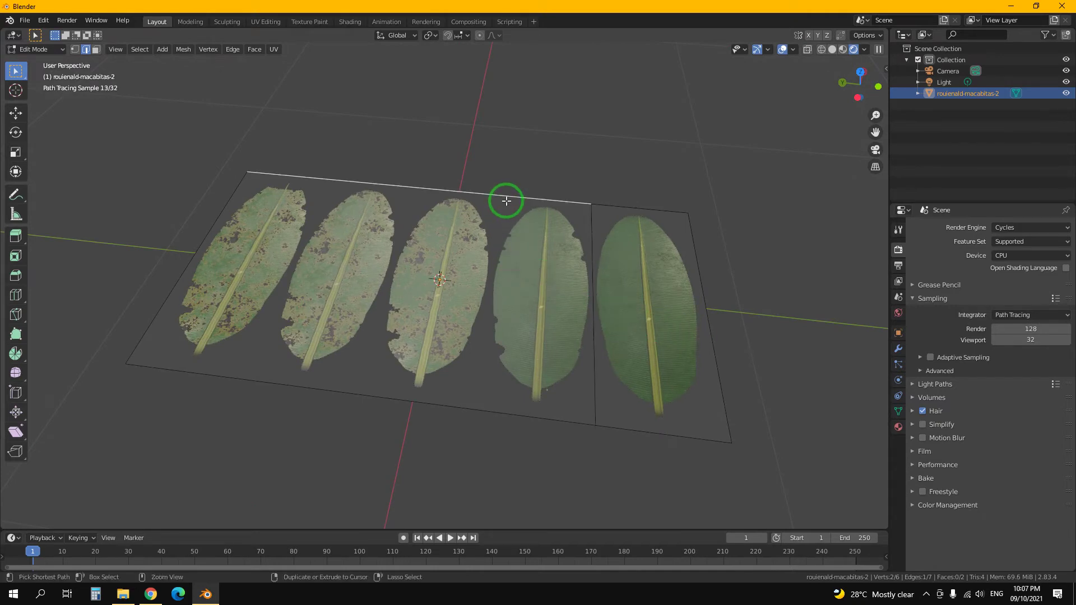
{"action": "left_click", "coordinate": [466, 412]}
Step: Add three more loop cuts: between leaves three/four, two/three and one/two
{"action": "key", "text": "ctrl+r"}
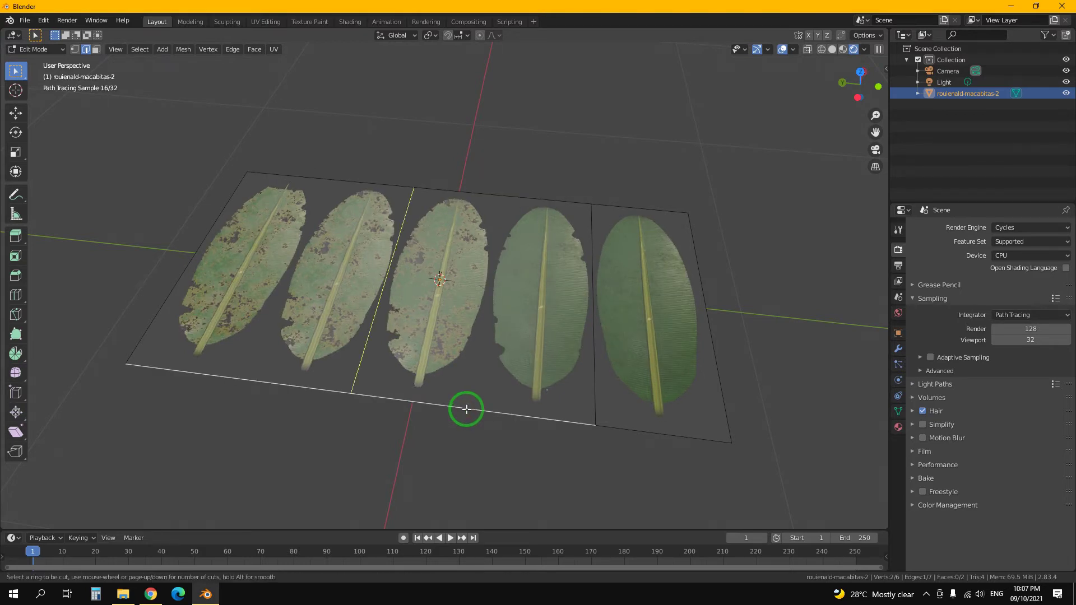
{"action": "left_click", "coordinate": [467, 410]}
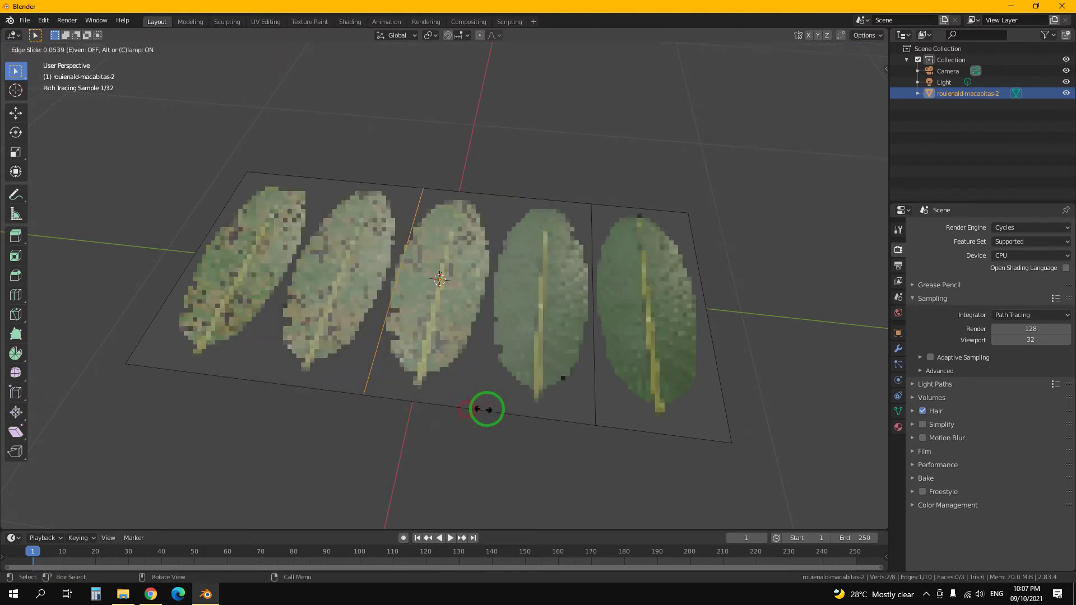
{"action": "left_click", "coordinate": [586, 412]}
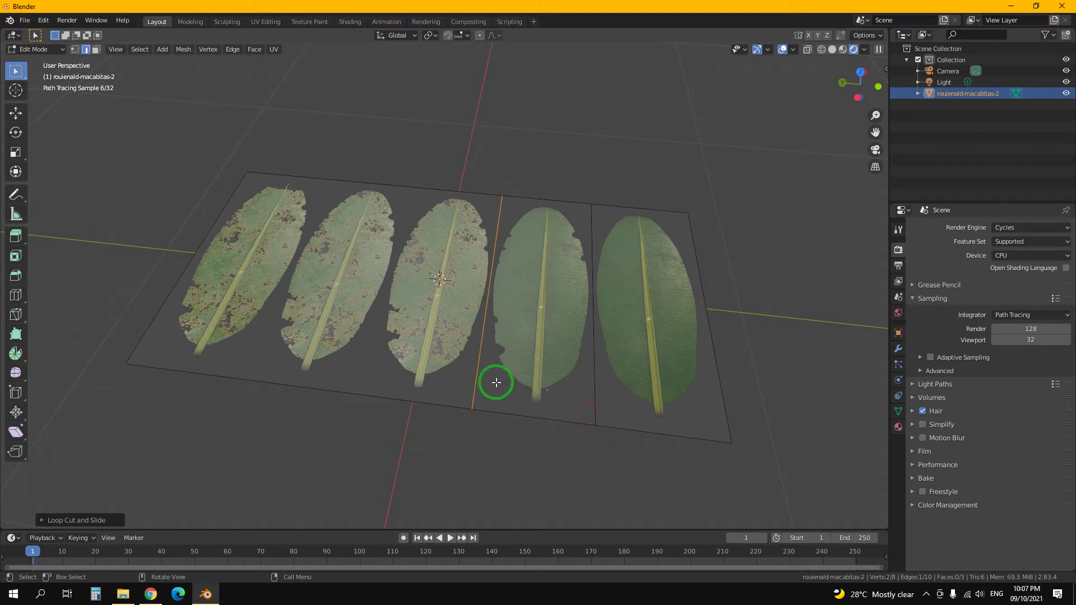
{"action": "key", "text": "ctrl+r"}
{"action": "left_click", "coordinate": [368, 393]}
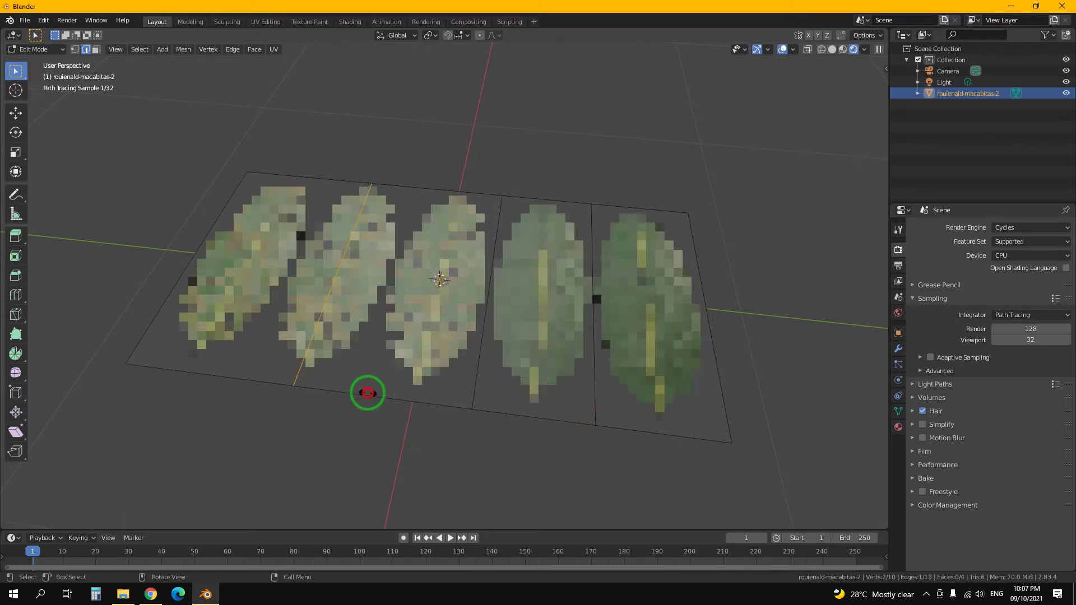
{"action": "left_click", "coordinate": [426, 398]}
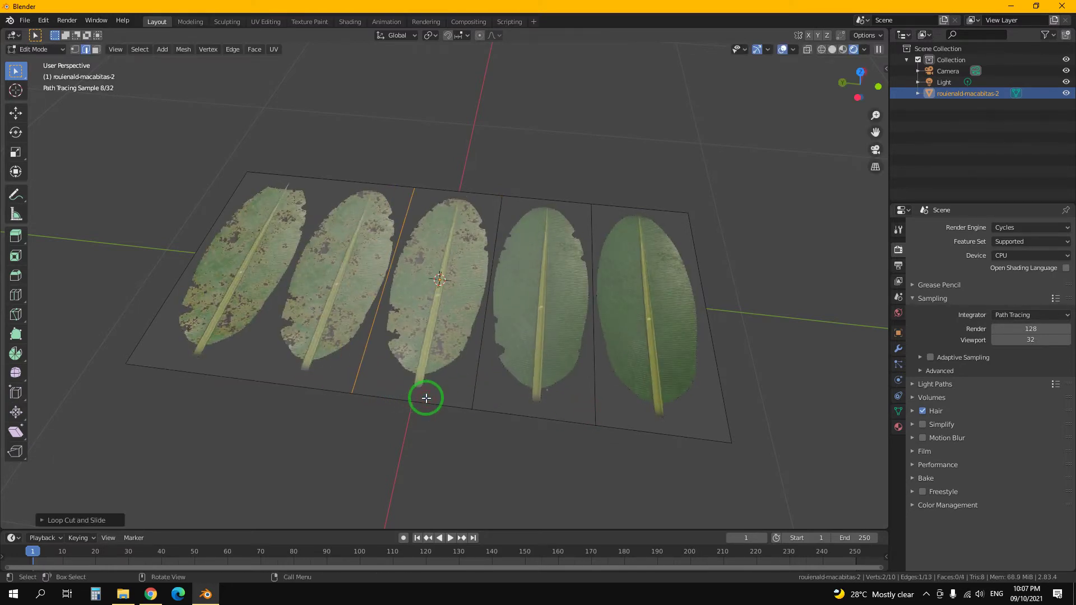
{"action": "key", "text": "ctrl+r"}
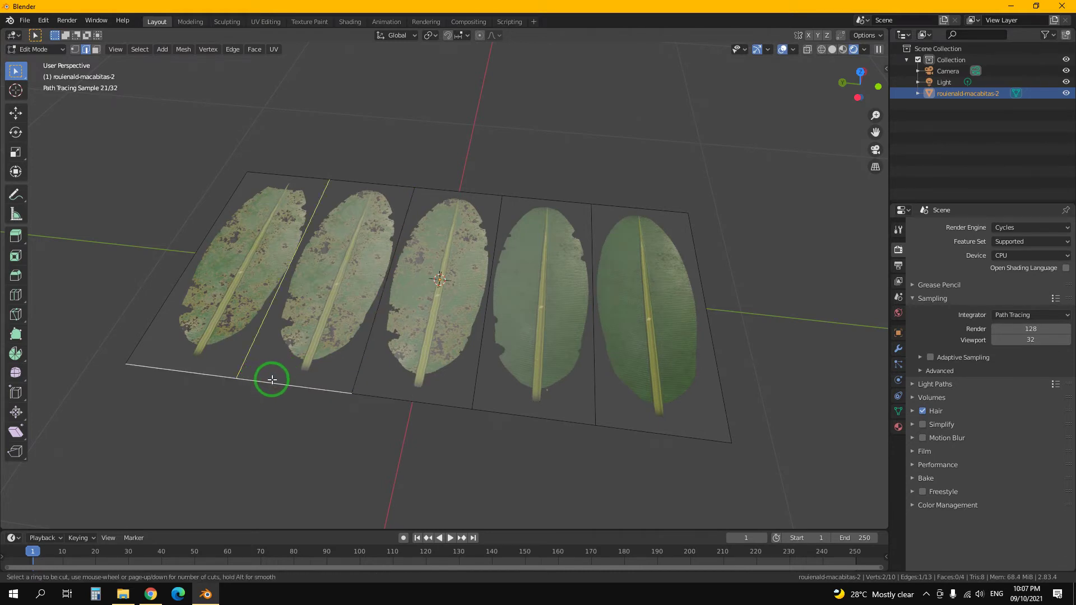
{"action": "left_click", "coordinate": [272, 381]}
{"action": "left_click", "coordinate": [277, 380]}
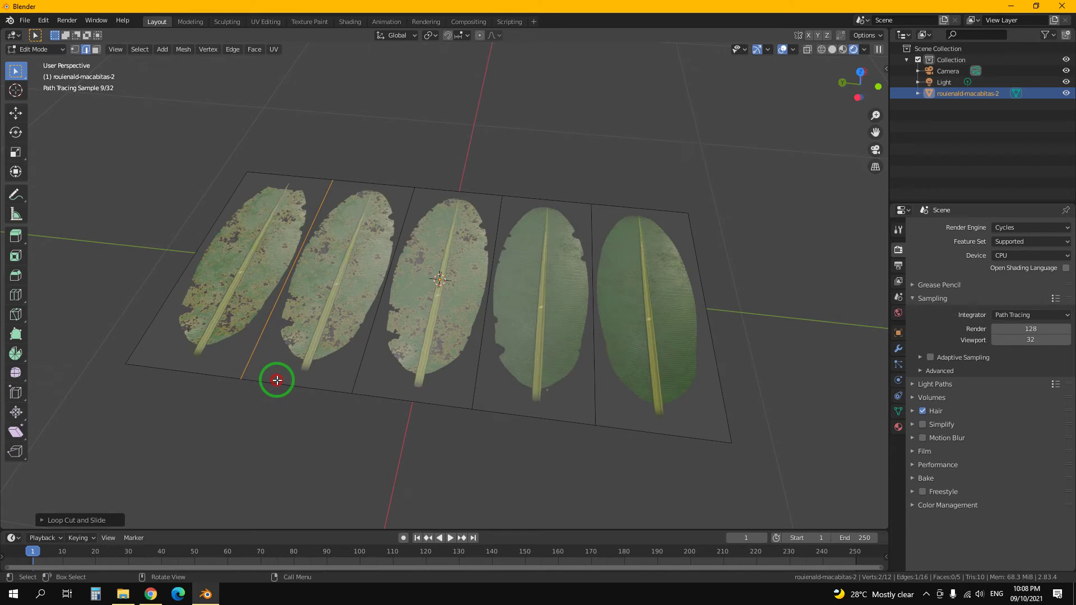
{"action": "left_click", "coordinate": [276, 380]}
{"action": "middle_click_drag", "start_coordinate": [512, 389], "coordinate": [495, 370]}
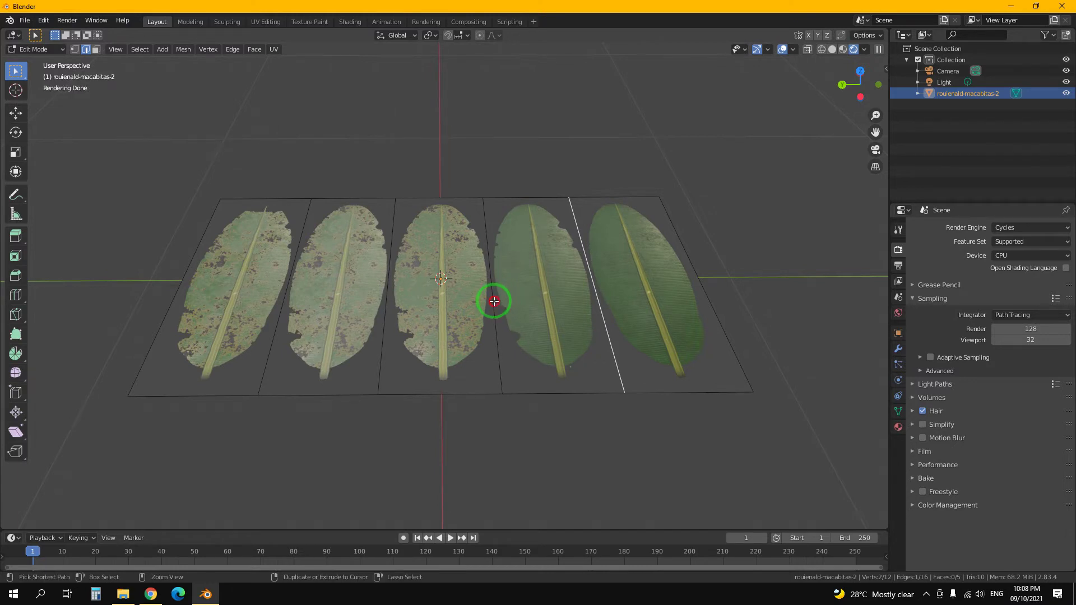
Step: Select the cut edges and apply Edge Split to detach the leaf strips
{"action": "left_click", "coordinate": [494, 301], "text": "ctrl"}
{"action": "key", "text": "ctrl+z"}
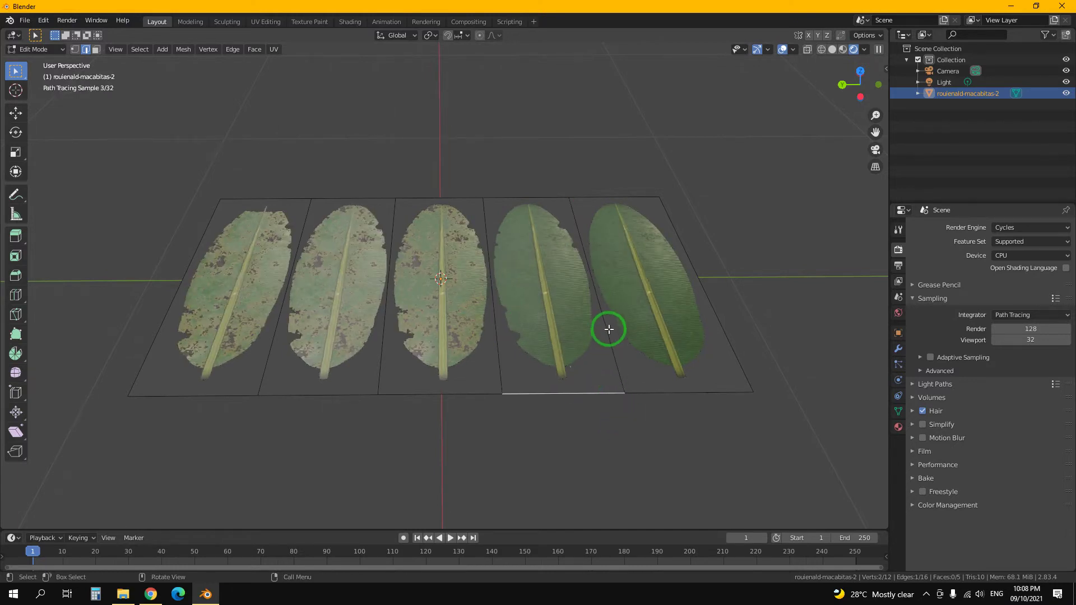
{"action": "left_click", "coordinate": [383, 309], "text": "shift"}
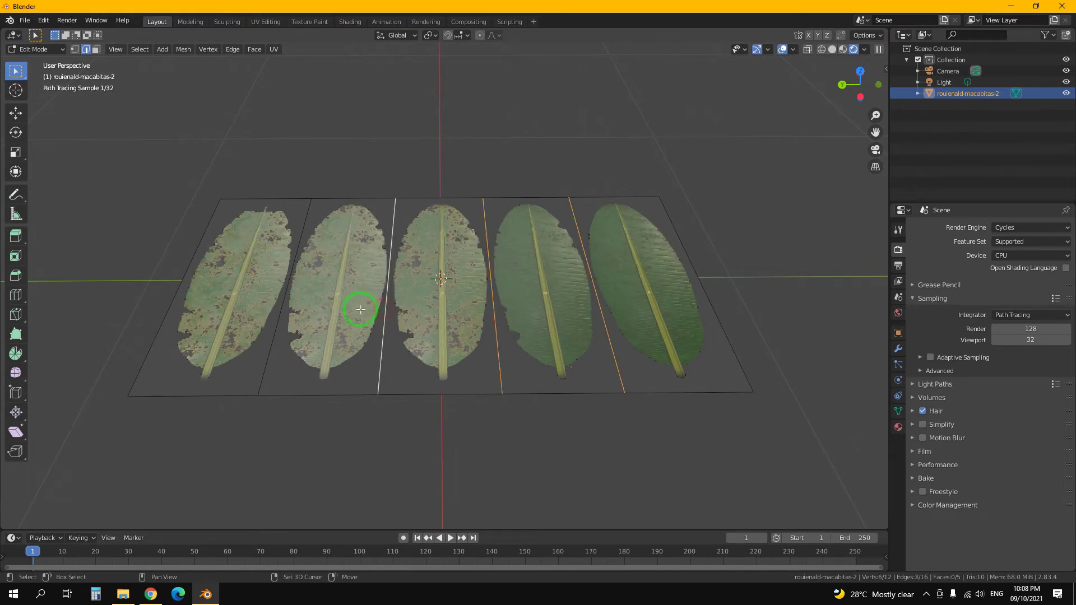
{"action": "right_click", "coordinate": [284, 303]}
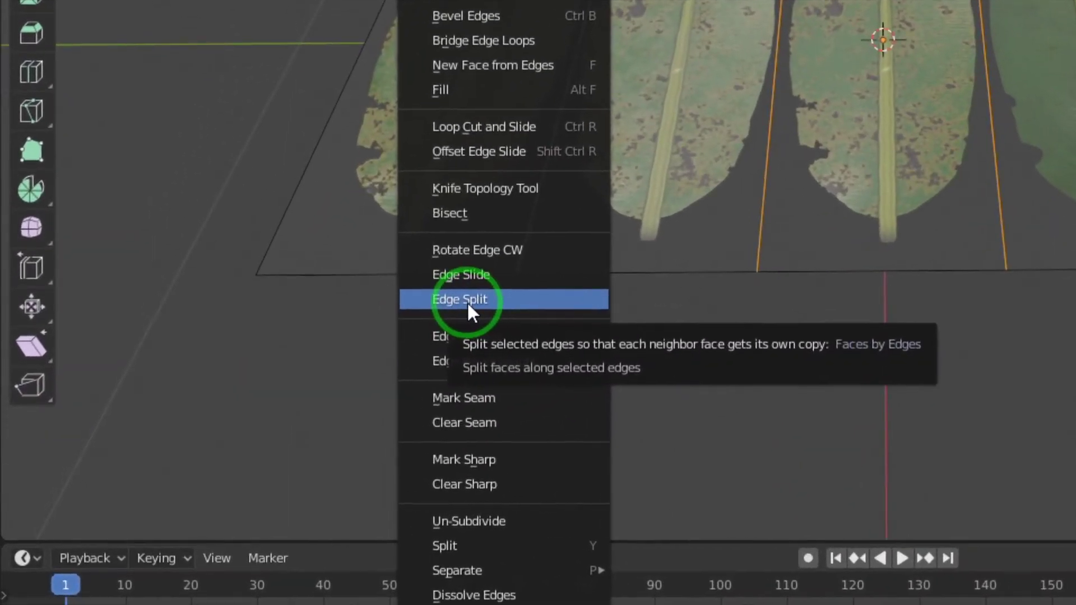
{"action": "left_click", "coordinate": [238, 409]}
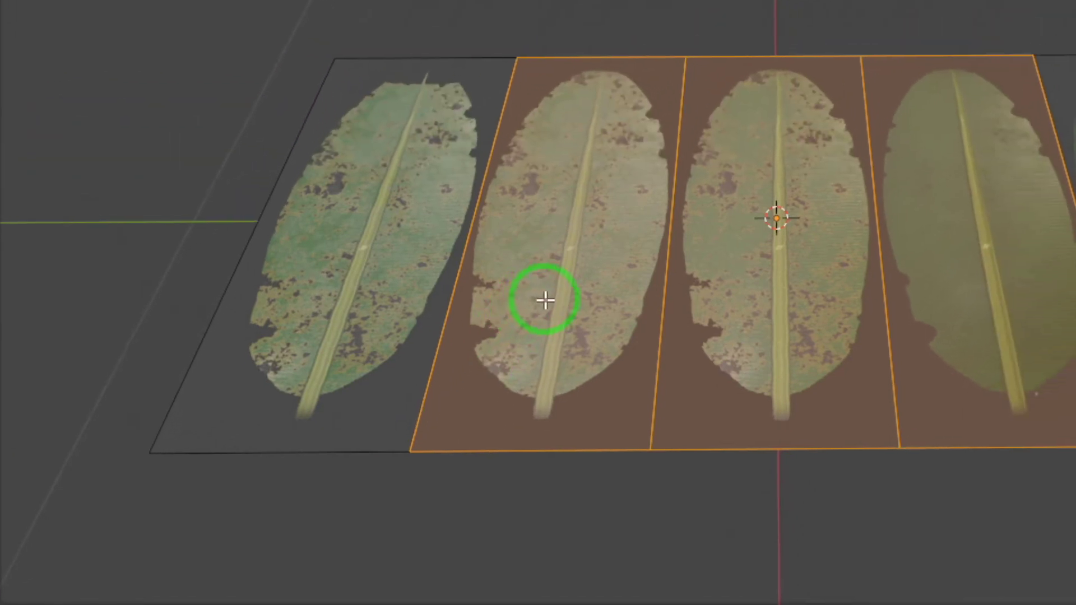
Step: Test the split by selecting seams and cancelling trial moves of the strips
{"action": "left_click", "coordinate": [539, 304]}
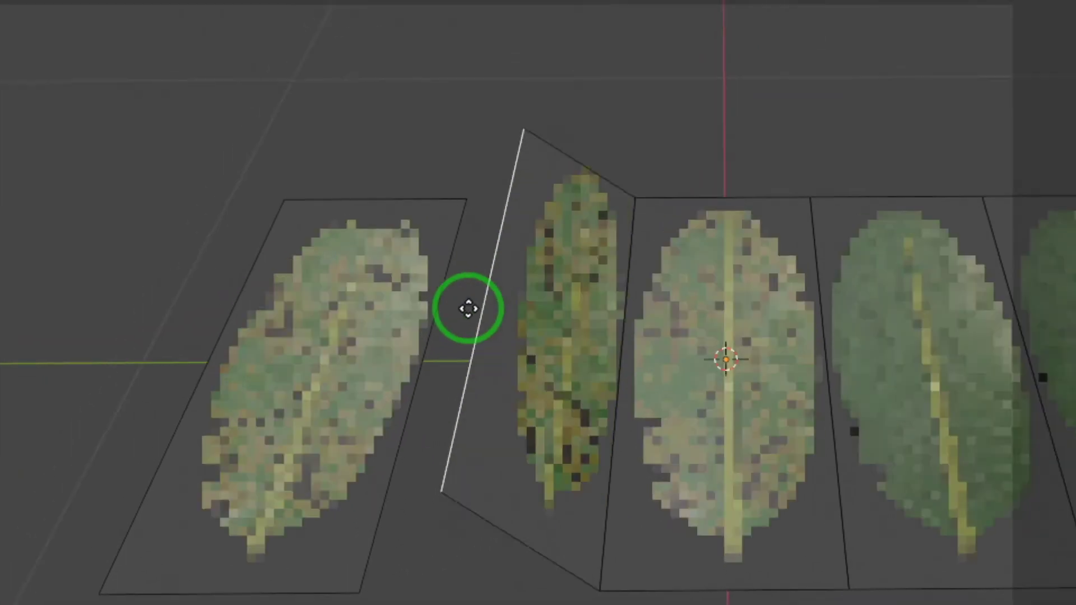
{"action": "right_click", "coordinate": [549, 306]}
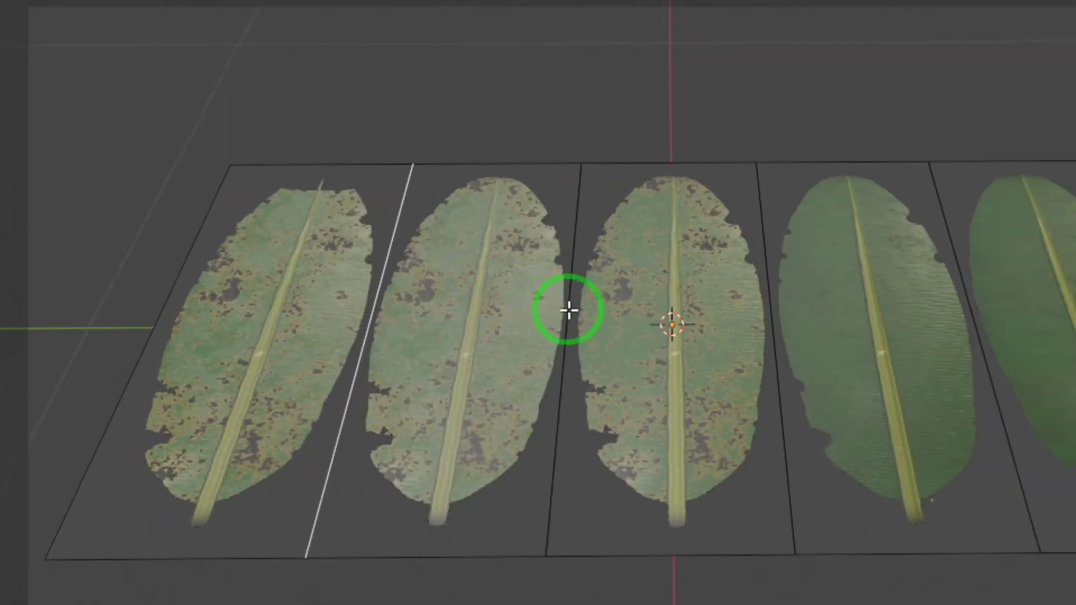
{"action": "left_click", "coordinate": [569, 310]}
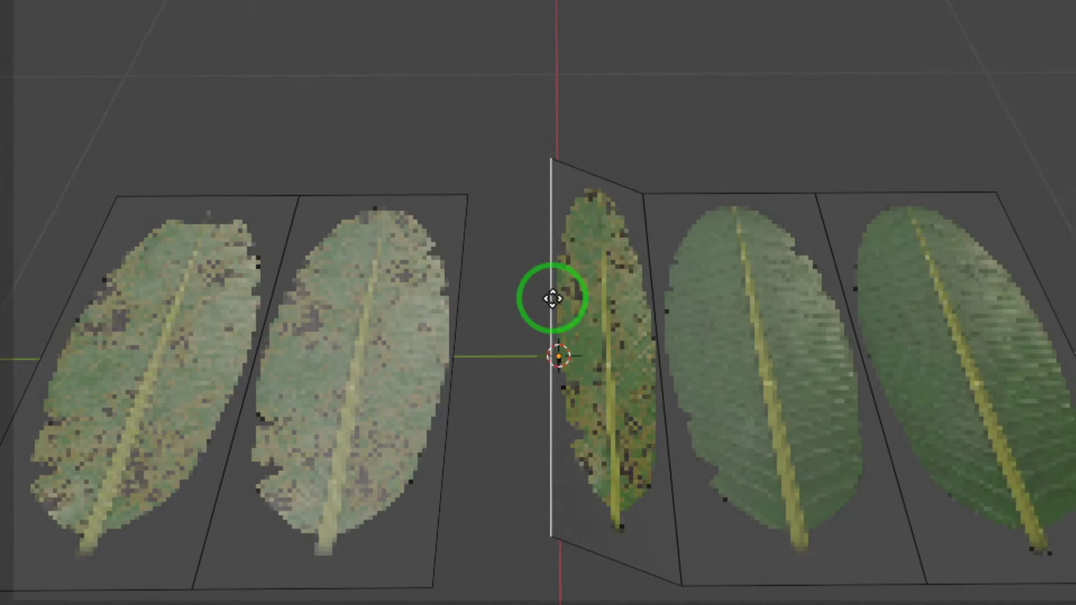
{"action": "right_click", "coordinate": [539, 305]}
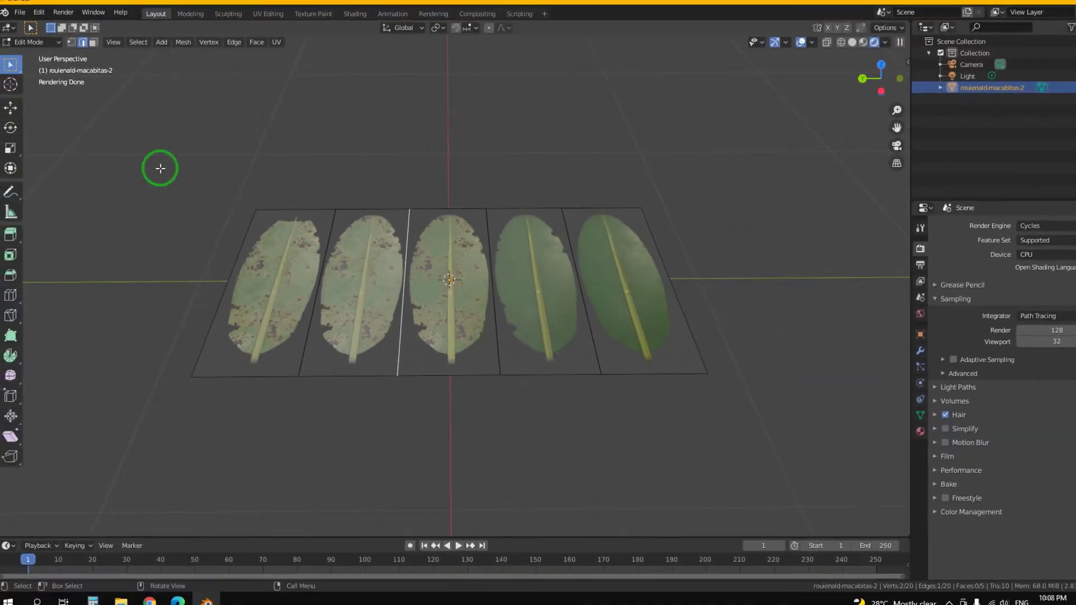
Step: Pass through Object Mode back into Edit Mode and select all faces of the leaf mesh
{"action": "left_click", "coordinate": [46, 50]}
{"action": "left_click", "coordinate": [48, 68]}
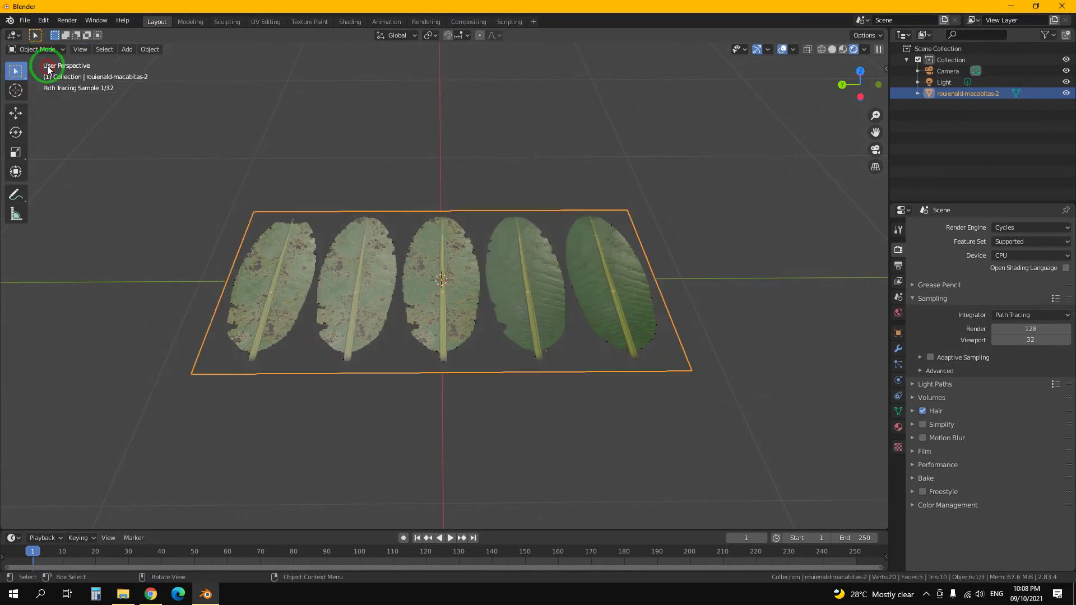
{"action": "mouse_move", "coordinate": [570, 300]}
{"action": "middle_mouse_down"}
{"action": "mouse_move", "coordinate": [570, 358]}
{"action": "mouse_move", "coordinate": [569, 324]}
{"action": "mouse_move", "coordinate": [452, 315]}
{"action": "middle_mouse_up"}
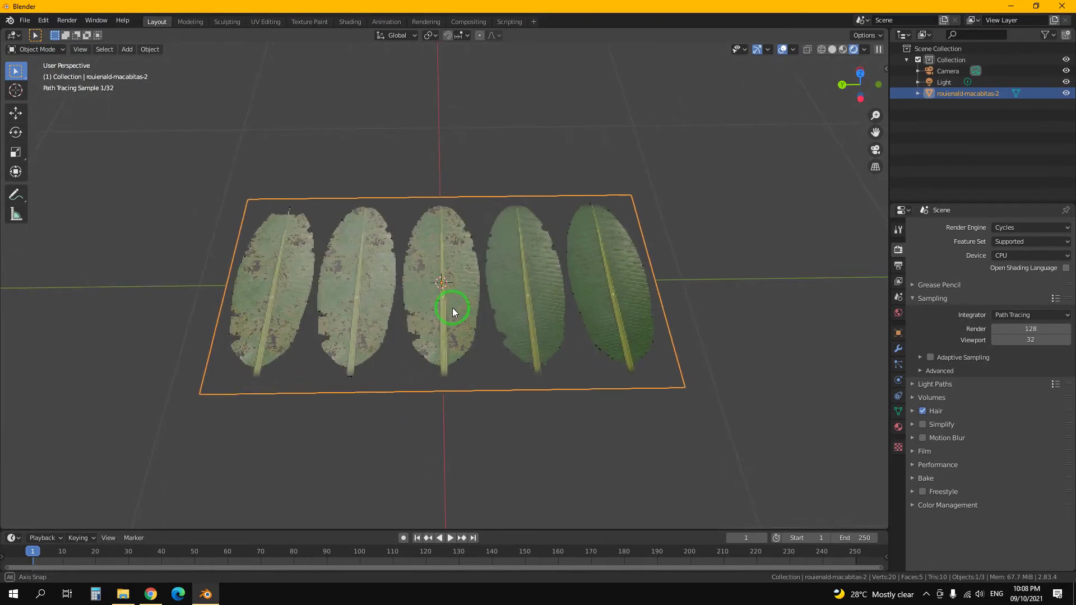
{"action": "key", "text": "Tab"}
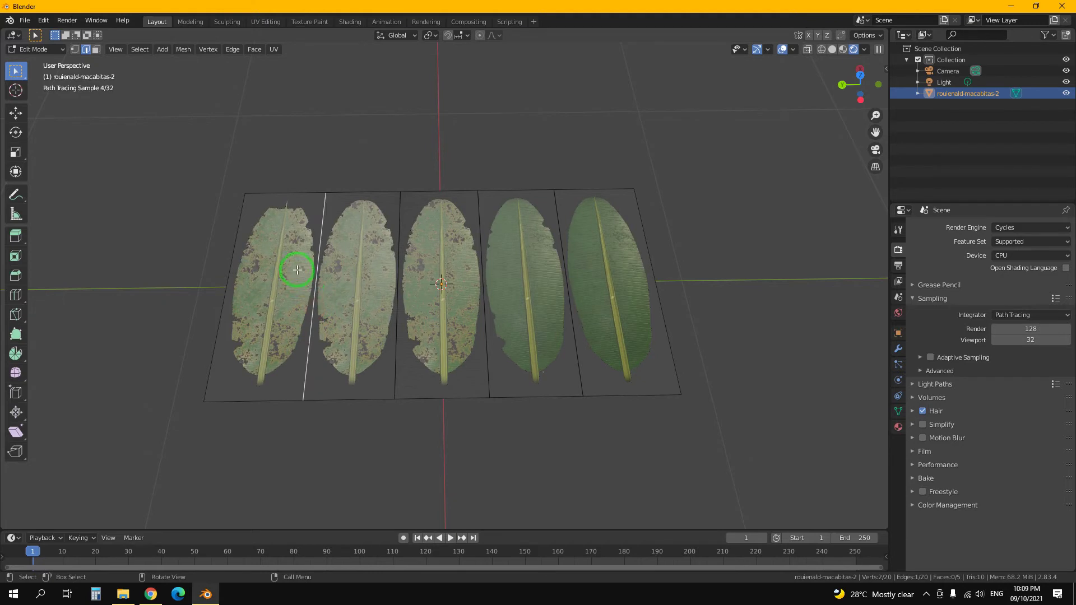
{"action": "left_click_drag", "start_coordinate": [213, 166], "coordinate": [715, 450]}
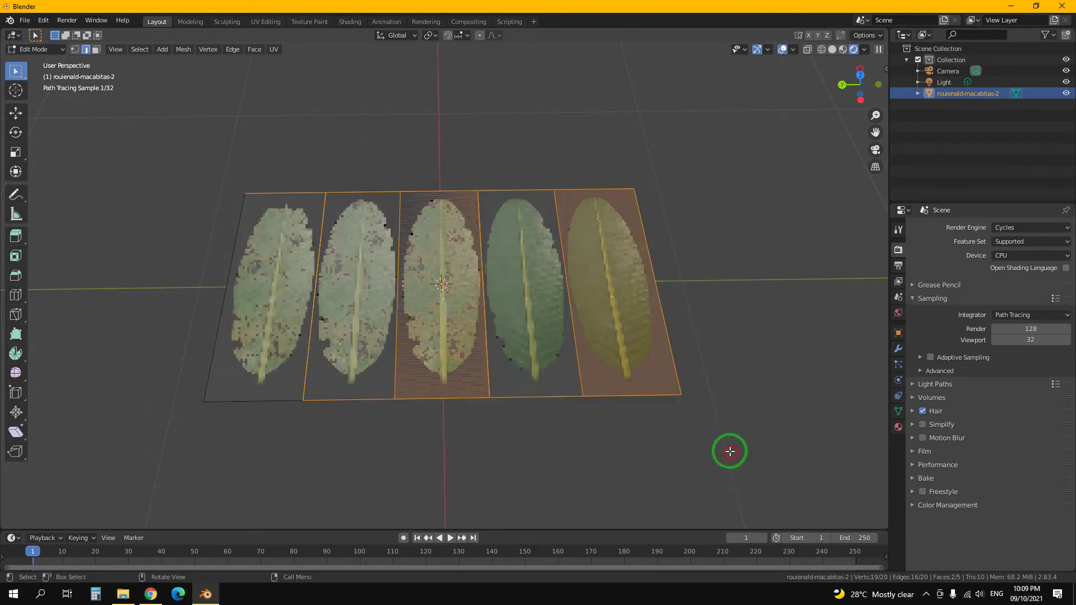
{"action": "key", "text": "a"}
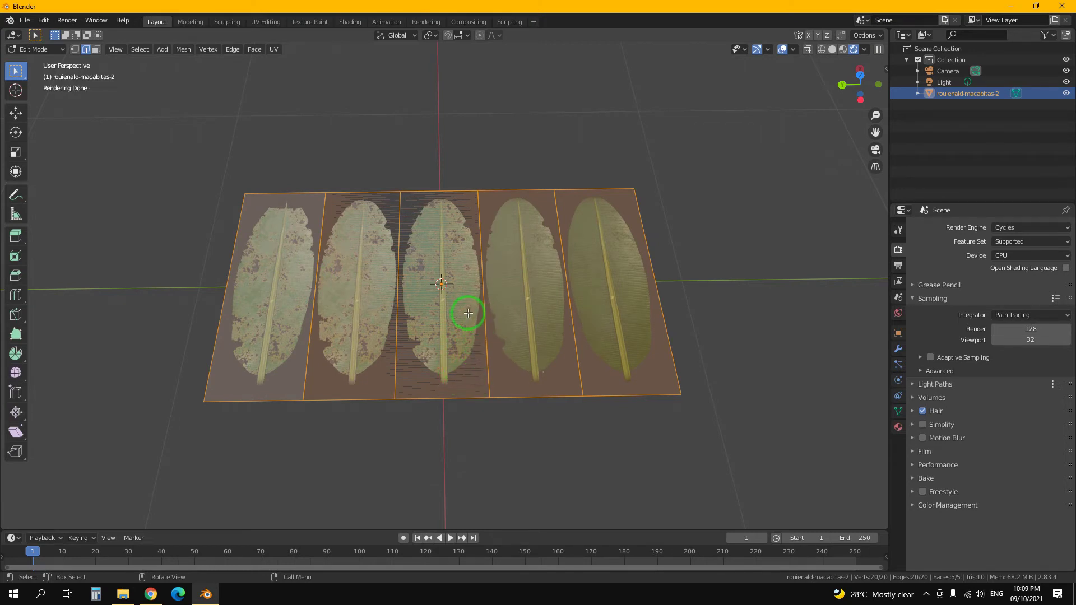
{"action": "right_click", "coordinate": [486, 281]}
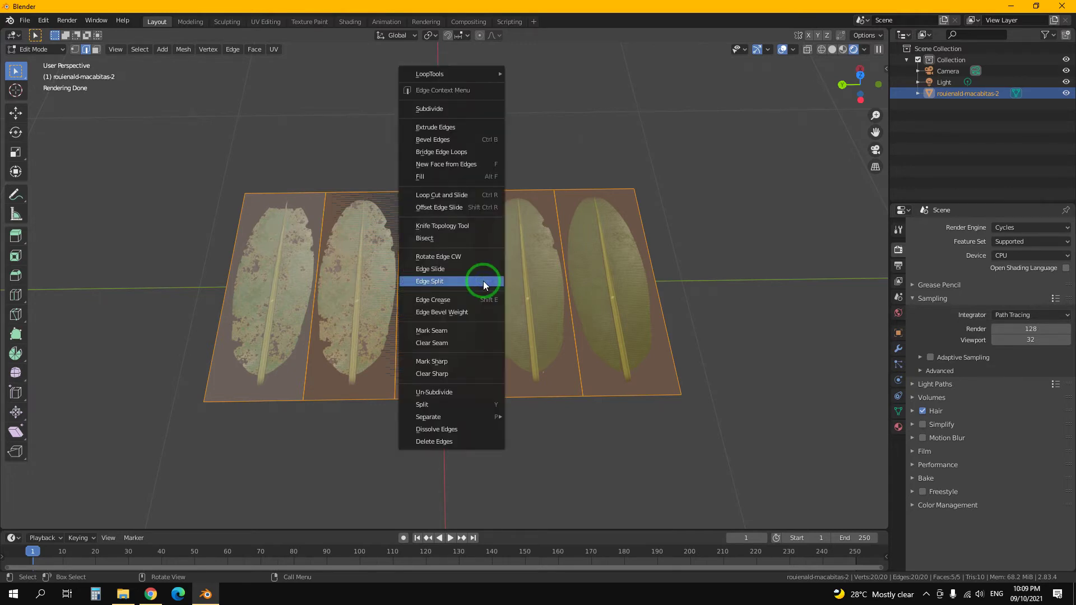
Step: Leave Edit Mode and bring up the screen recorder controls from the system tray
{"action": "left_click", "coordinate": [483, 282]}
{"action": "key", "text": "Tab"}
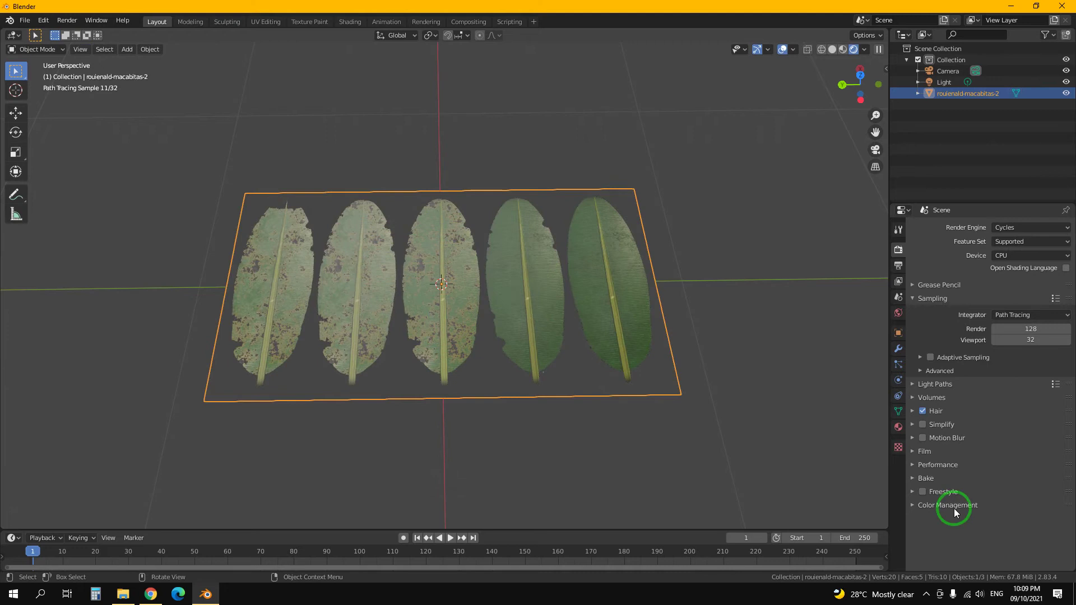
{"action": "left_click", "coordinate": [926, 596]}
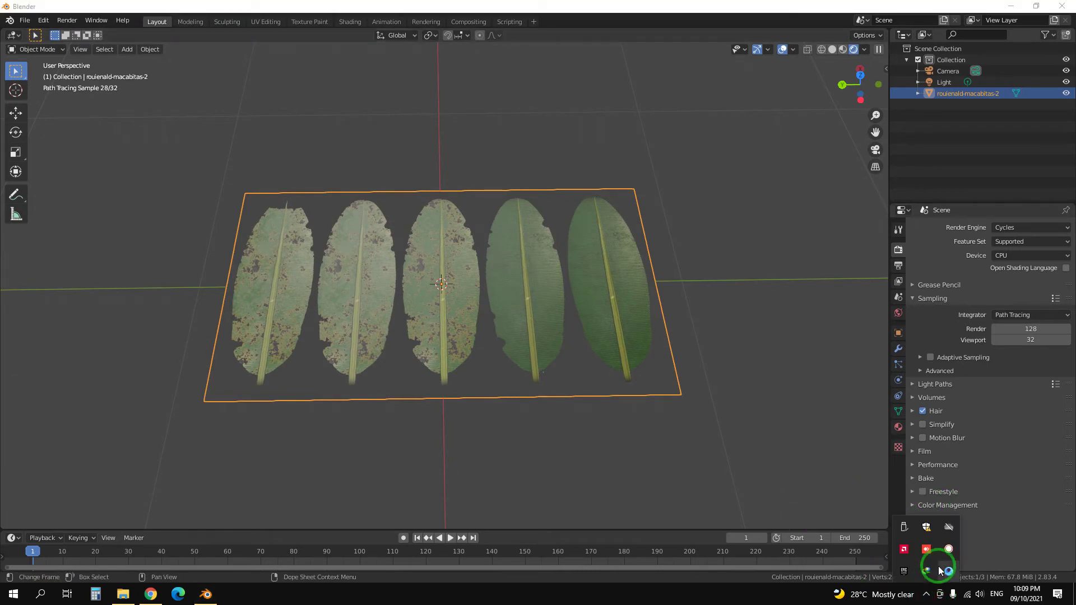
{"action": "left_click", "coordinate": [947, 551]}
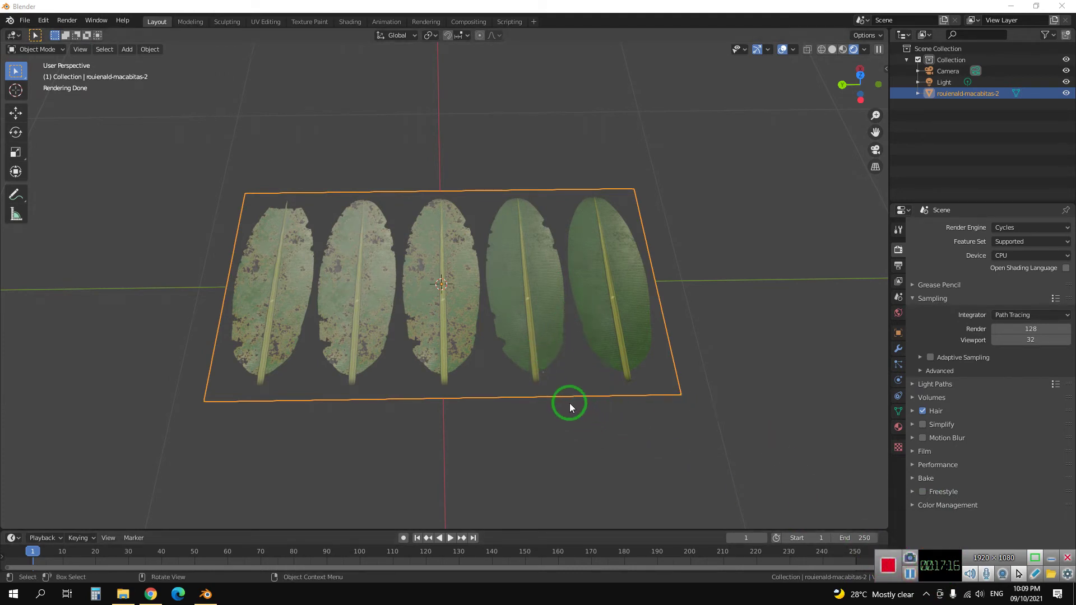
{"action": "left_click", "coordinate": [521, 312]}
Step: Return to Edit Mode, call up the parenting options, then cancel them
{"action": "key", "text": "Tab"}
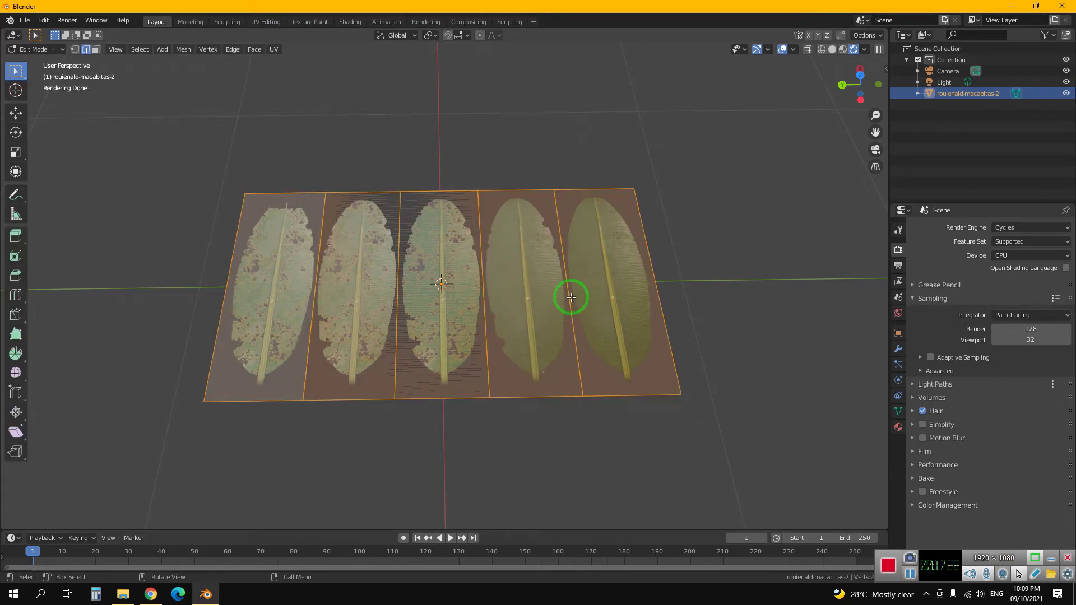
{"action": "key", "text": "ctrl+p"}
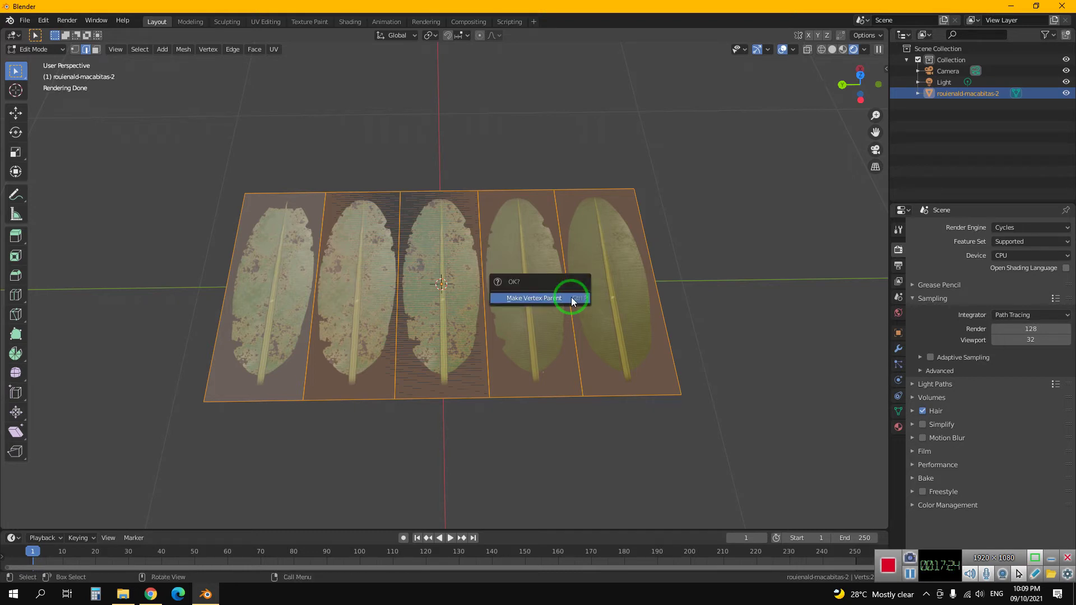
{"action": "left_click", "coordinate": [546, 292]}
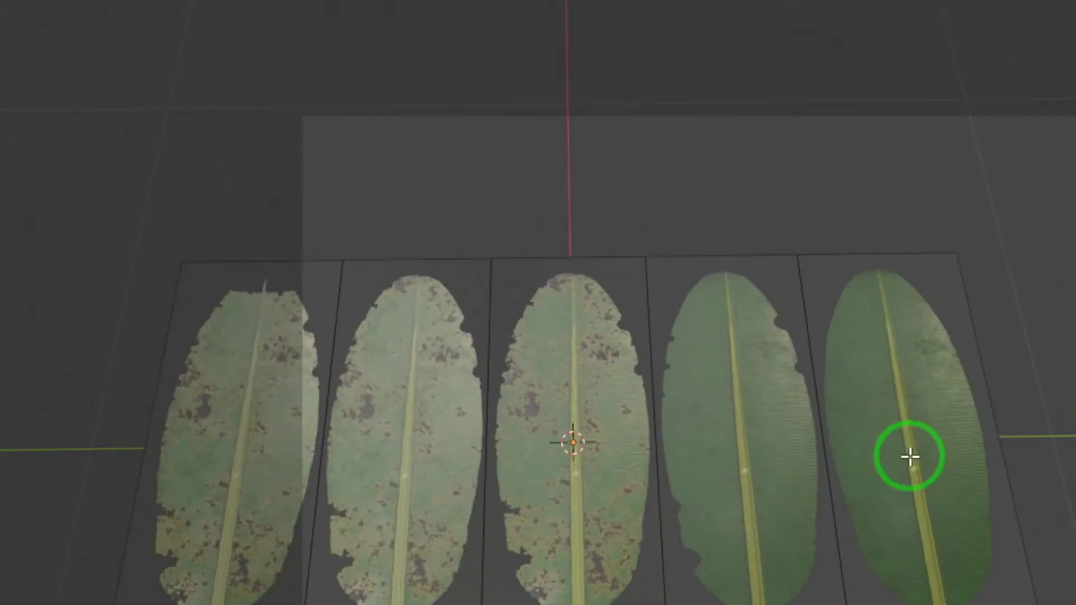
Step: Select one leaf face, attempt vertex parenting, and open the Face Context Menu's Separate options
{"action": "left_click", "coordinate": [909, 457]}
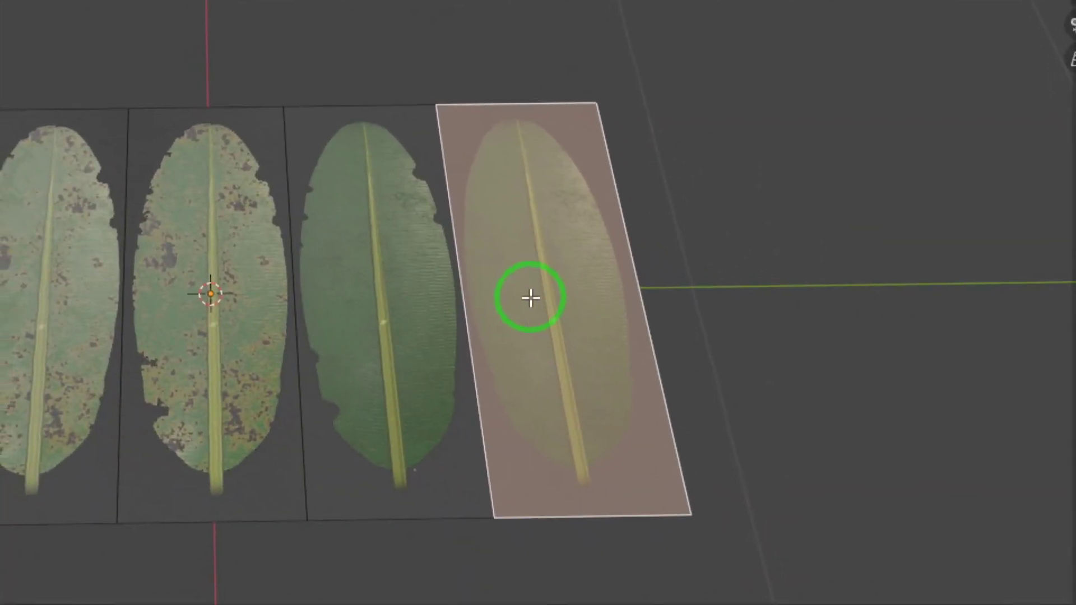
{"action": "key", "text": "ctrl+p"}
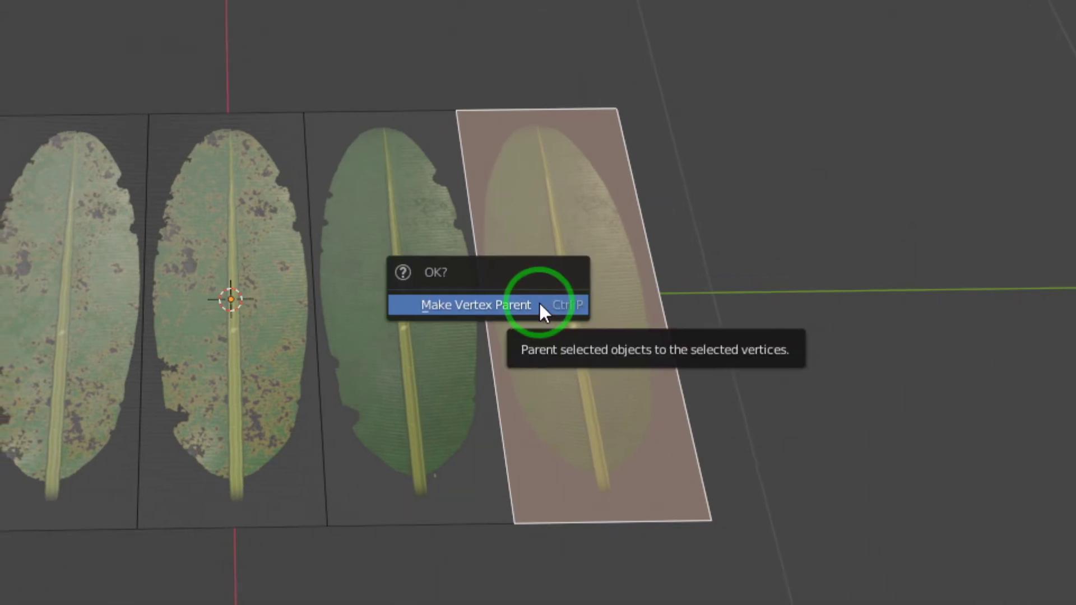
{"action": "left_click", "coordinate": [540, 305]}
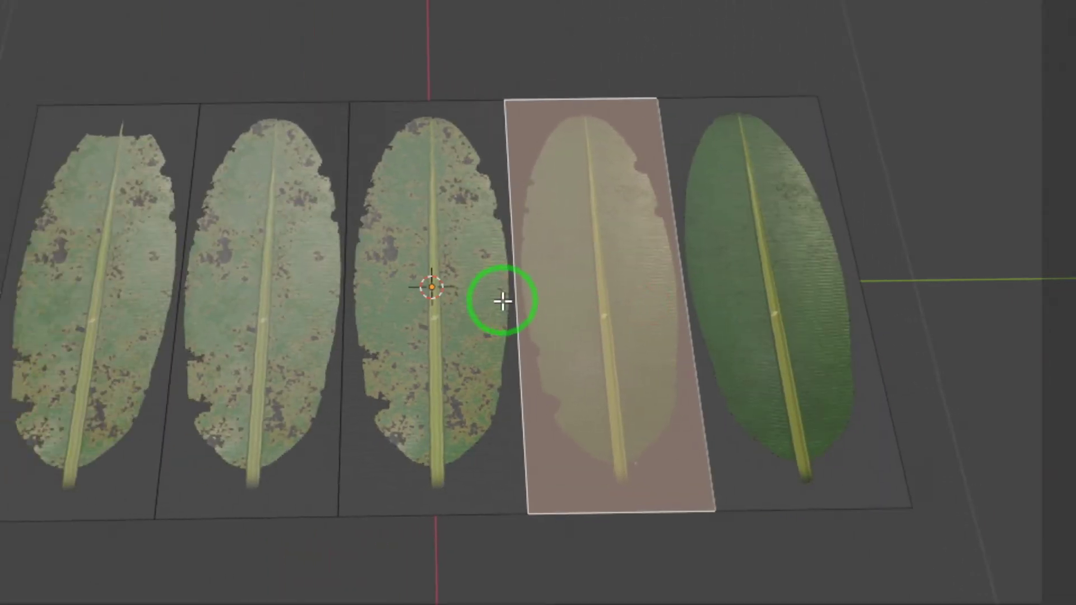
{"action": "right_click", "coordinate": [536, 301]}
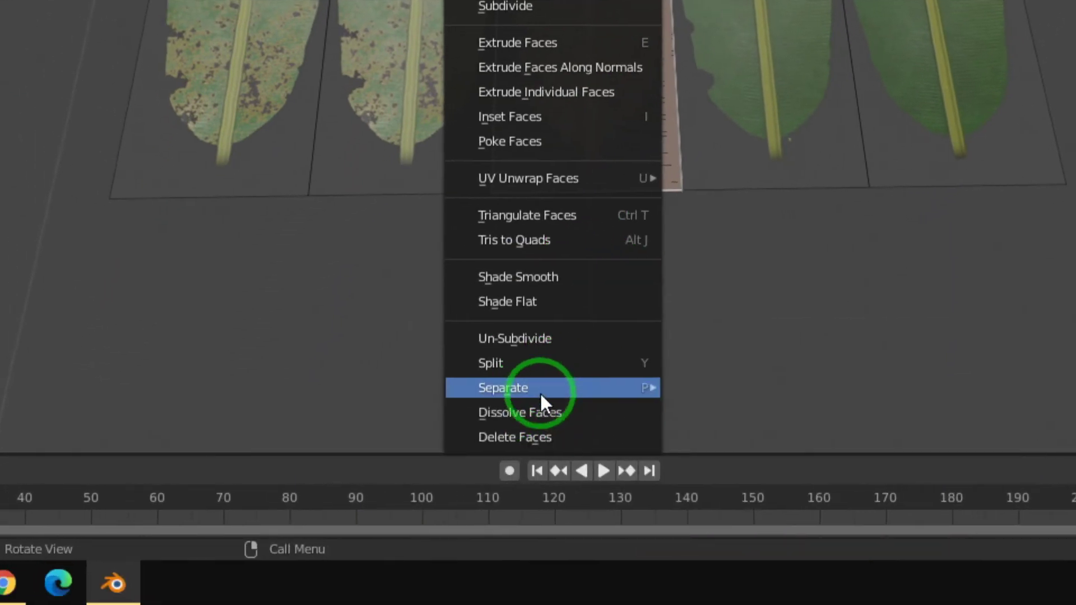
{"action": "mouse_move", "coordinate": [454, 387]}
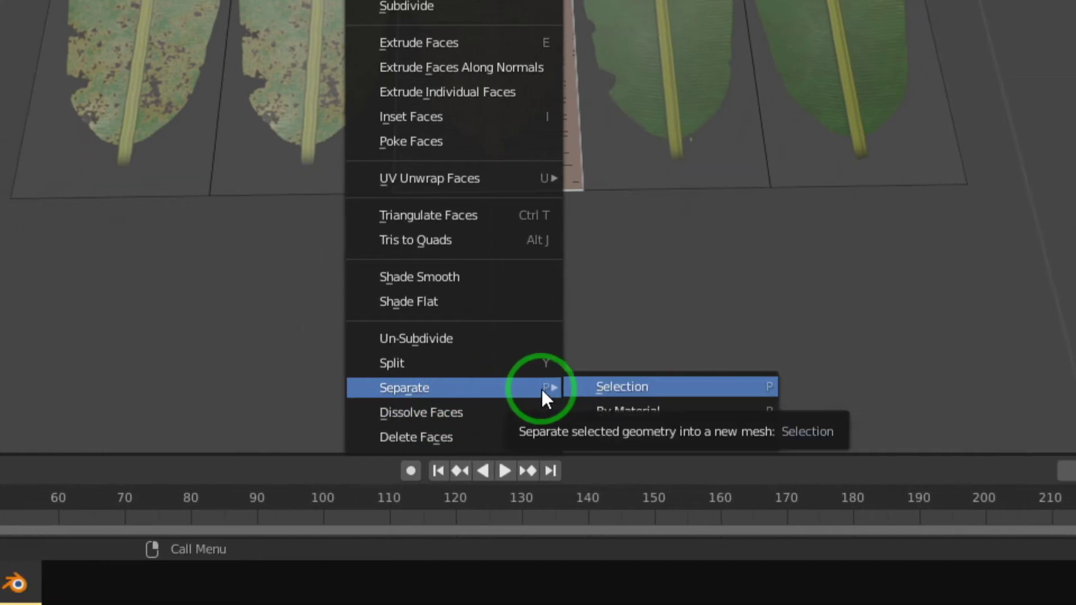
Step: Separate the selected face, then use Separate By Loose Parts on the remaining leaves
{"action": "left_click", "coordinate": [650, 388]}
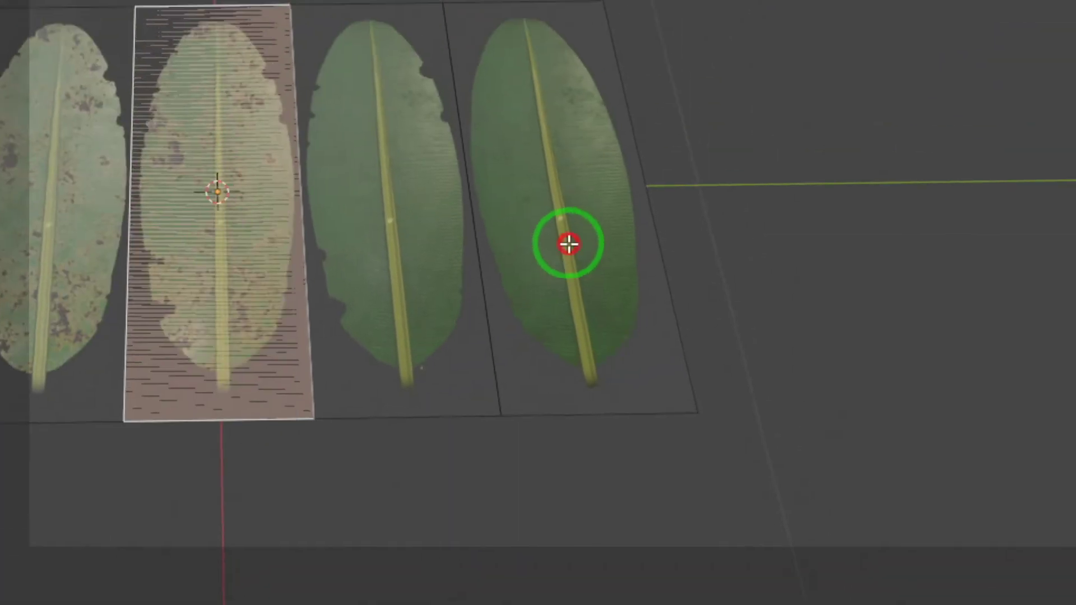
{"action": "left_click", "coordinate": [569, 243]}
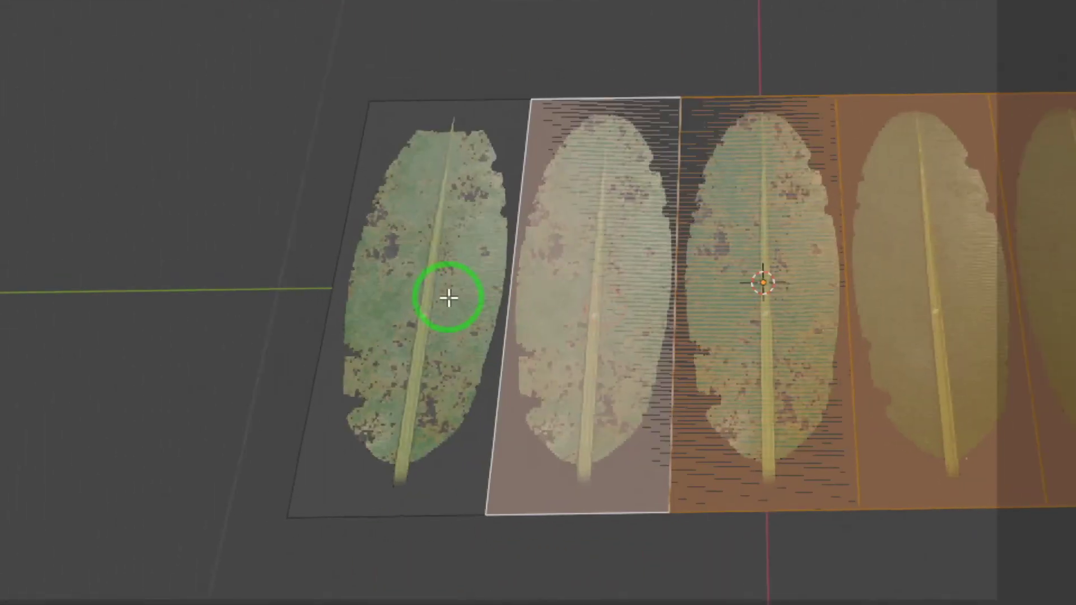
{"action": "right_click", "coordinate": [562, 303]}
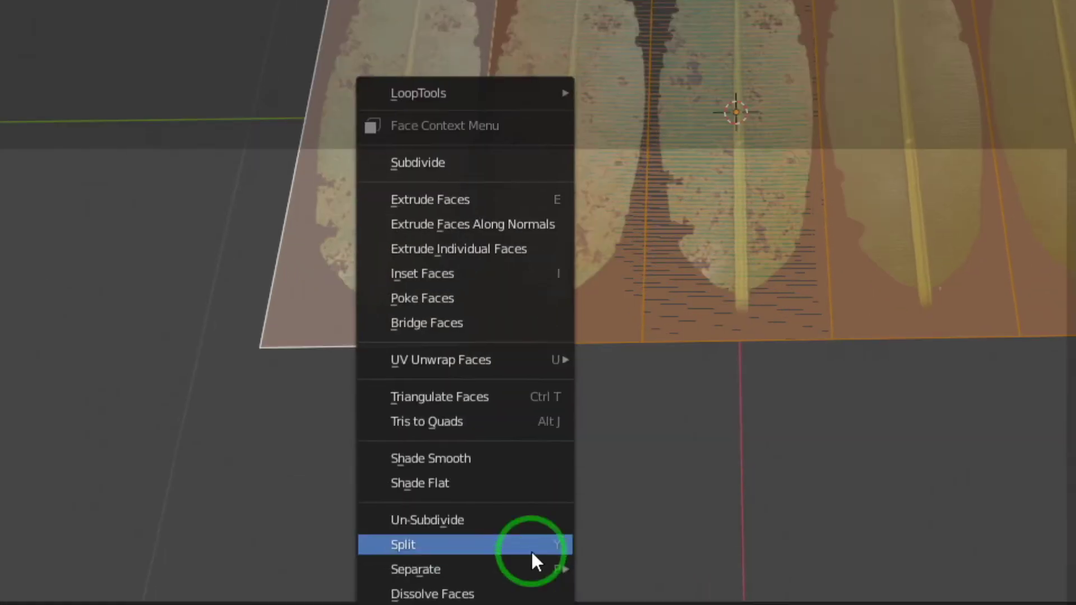
{"action": "mouse_move", "coordinate": [301, 420]}
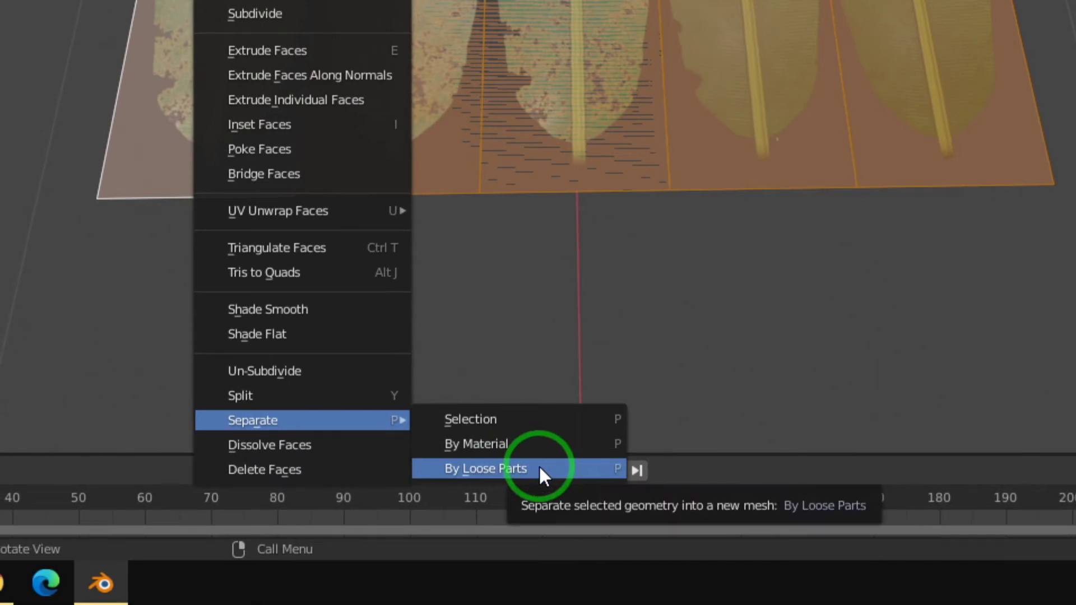
{"action": "left_click", "coordinate": [542, 470]}
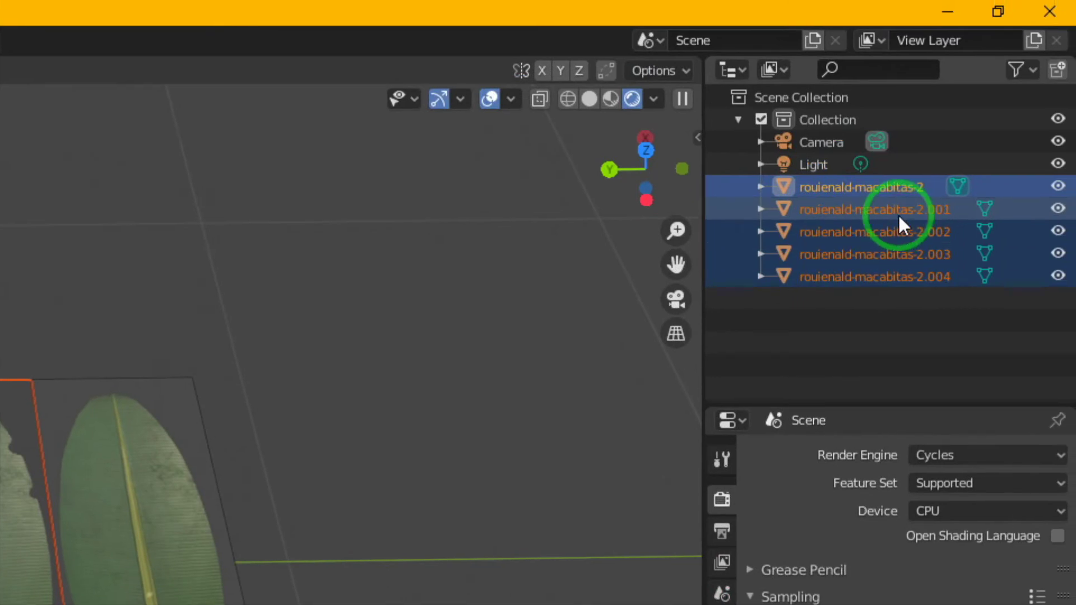
Step: Select leaf objects .001 through .004 in the Outliner, then each leaf in the viewport
{"action": "left_click", "coordinate": [897, 217]}
{"action": "left_click", "coordinate": [877, 232]}
{"action": "left_click", "coordinate": [871, 255]}
{"action": "left_click", "coordinate": [886, 276]}
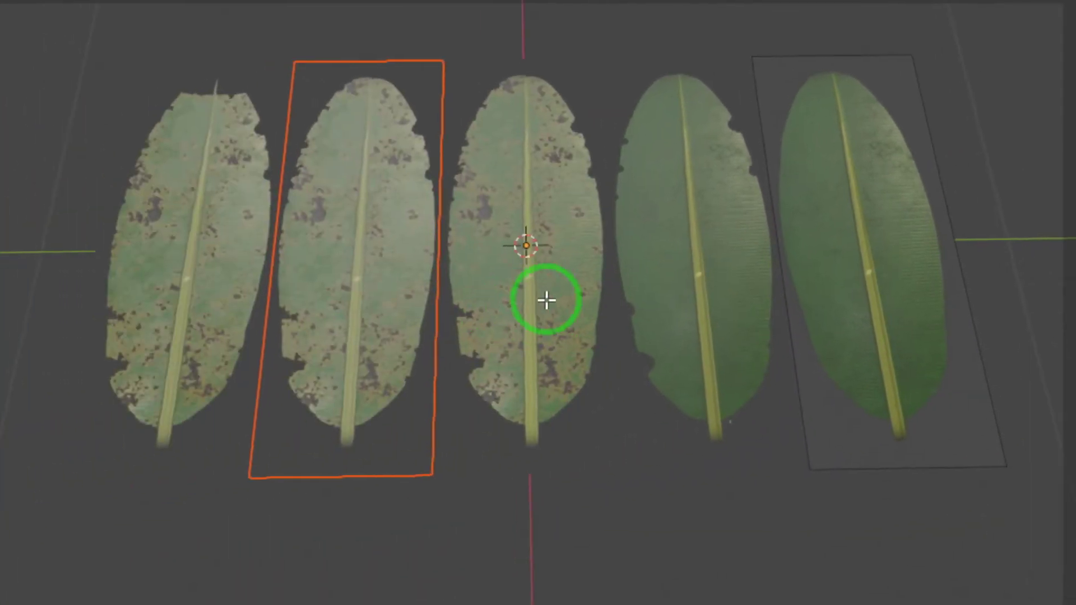
{"action": "left_click", "coordinate": [550, 298]}
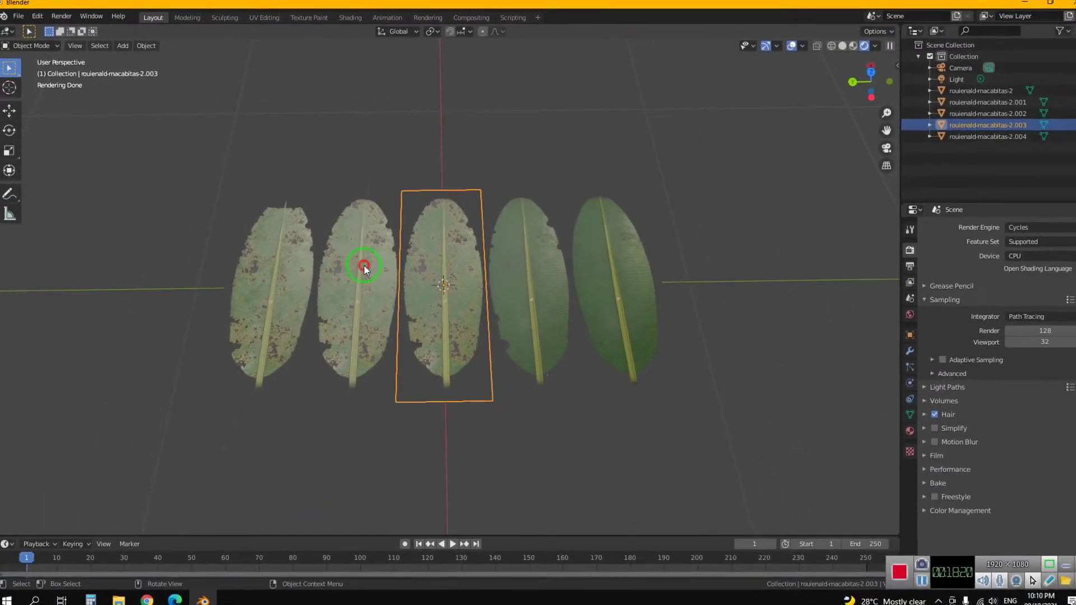
{"action": "left_click", "coordinate": [235, 272]}
{"action": "left_click", "coordinate": [372, 269]}
{"action": "left_click", "coordinate": [426, 269]}
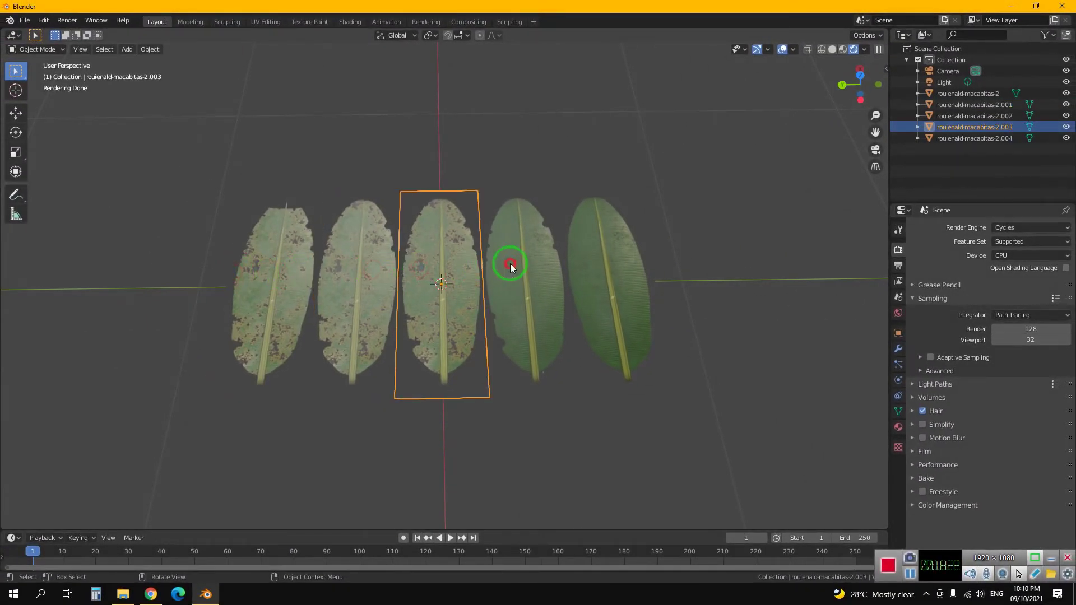
{"action": "left_click", "coordinate": [511, 266]}
{"action": "left_click", "coordinate": [605, 267]}
Step: Test-move the fifth and fourth leaves, cancelling each move
{"action": "left_click_drag", "start_coordinate": [610, 281], "coordinate": [673, 282]}
{"action": "right_click", "coordinate": [673, 282]}
{"action": "left_click", "coordinate": [504, 284]}
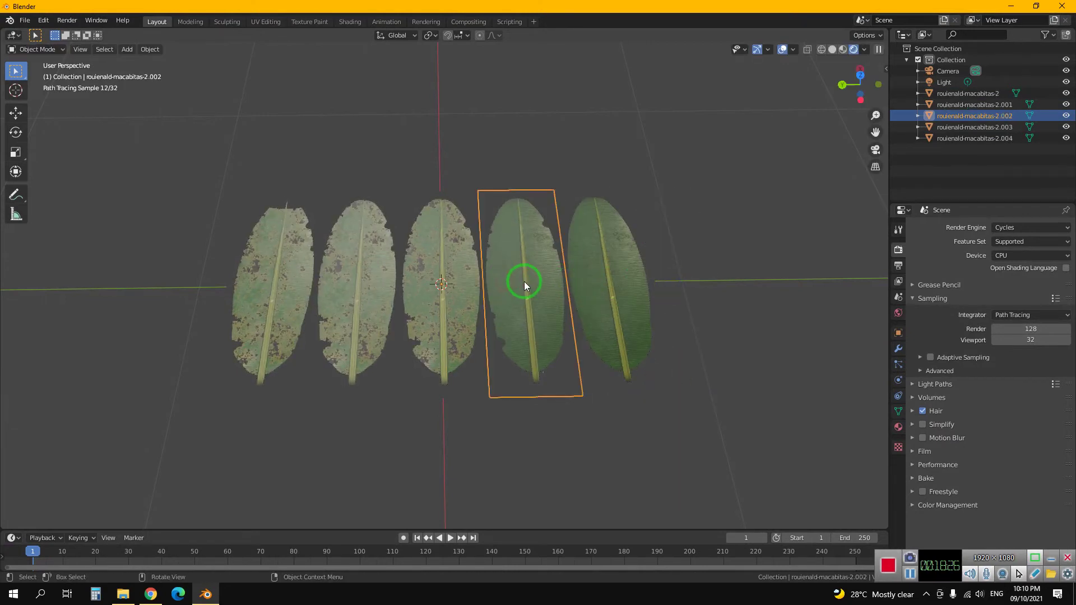
{"action": "left_click_drag", "start_coordinate": [523, 281], "coordinate": [593, 284]}
{"action": "right_click", "coordinate": [593, 283]}
Step: Select the middle leaf and enter Edit Mode on it
{"action": "mouse_move", "coordinate": [531, 317]}
{"action": "middle_mouse_down"}
{"action": "mouse_move", "coordinate": [449, 302]}
{"action": "mouse_move", "coordinate": [554, 305]}
{"action": "middle_mouse_up"}
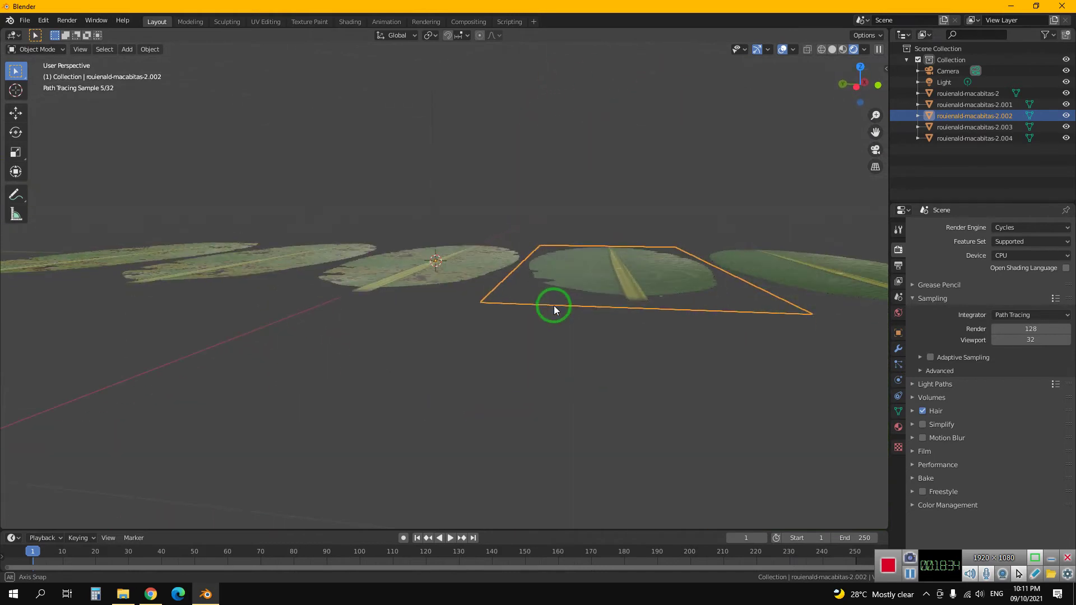
{"action": "middle_click_drag", "start_coordinate": [553, 305], "coordinate": [614, 309]}
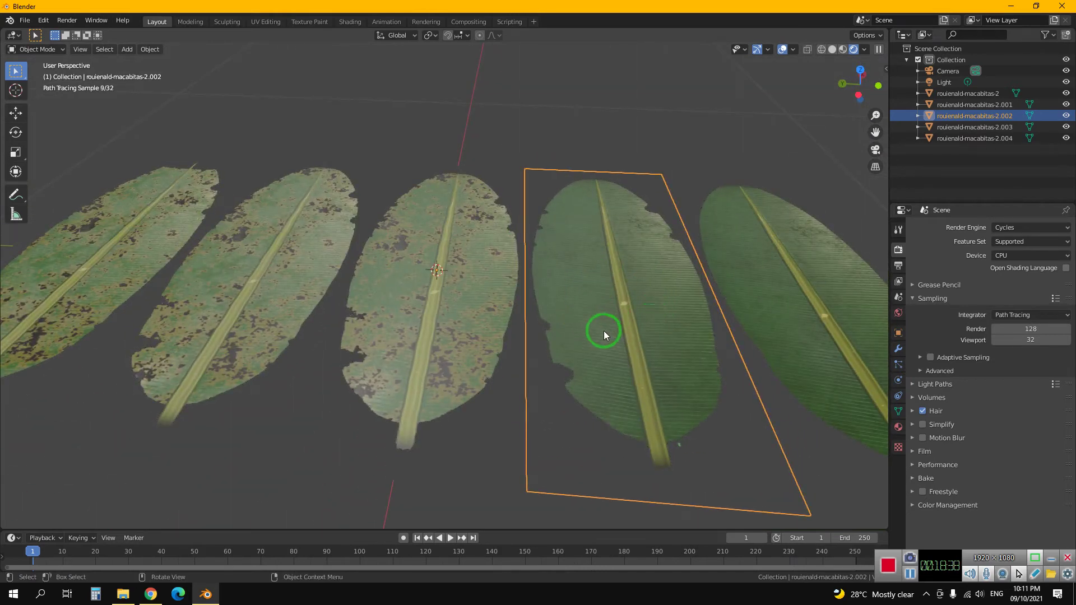
{"action": "middle_click_drag", "start_coordinate": [604, 331], "coordinate": [451, 325]}
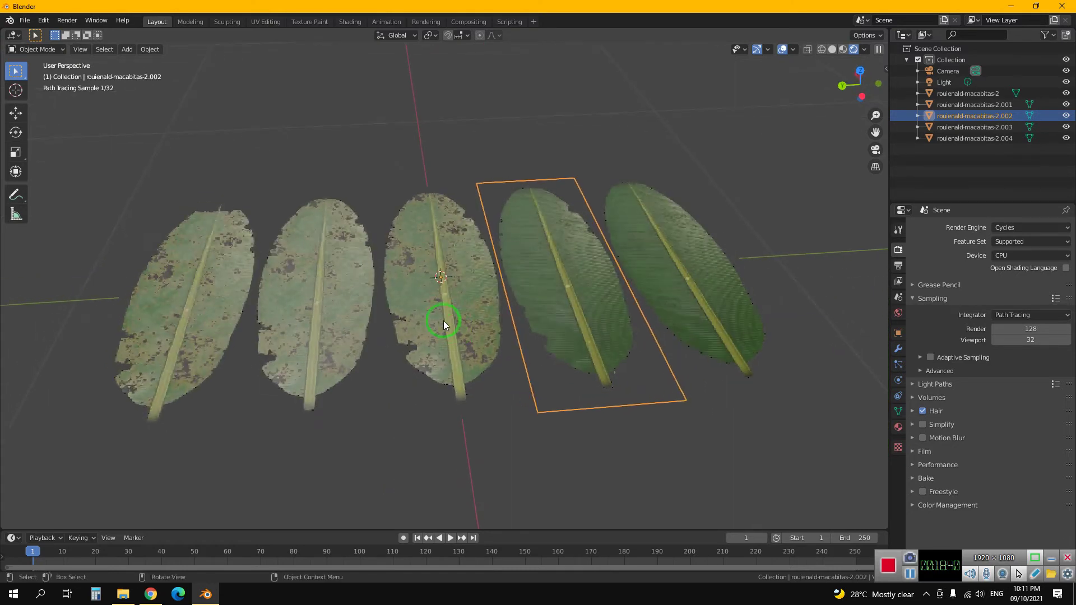
{"action": "left_click", "coordinate": [440, 314]}
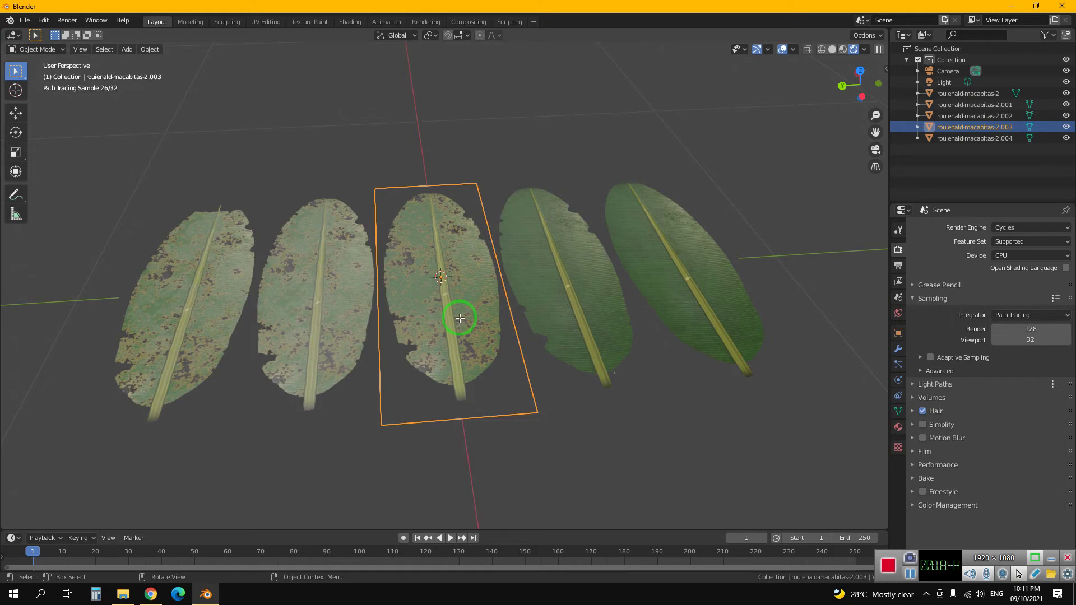
{"action": "key", "text": "Tab"}
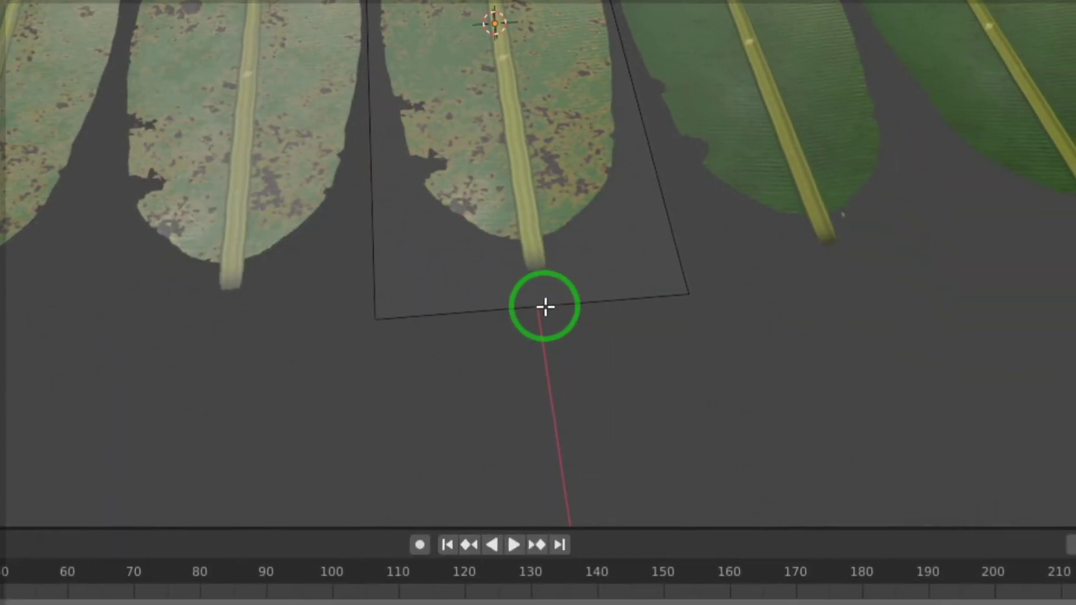
Step: Add an edge along the middle leaf's midrib and start lifting it along Z
{"action": "left_click", "coordinate": [539, 303]}
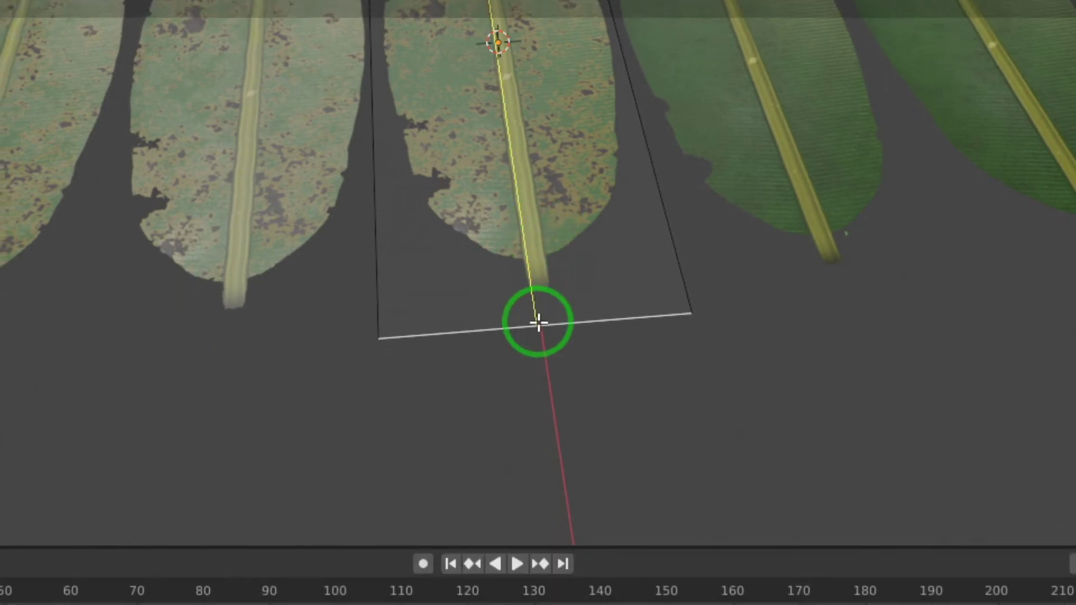
{"action": "key", "text": "Tab"}
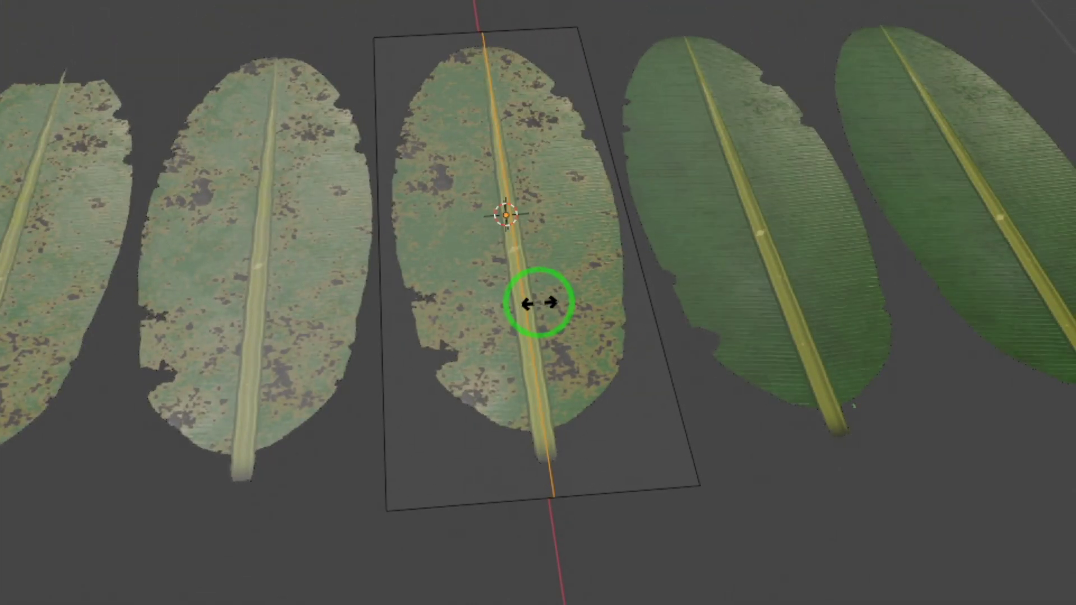
{"action": "middle_click_drag", "start_coordinate": [540, 303], "coordinate": [532, 257]}
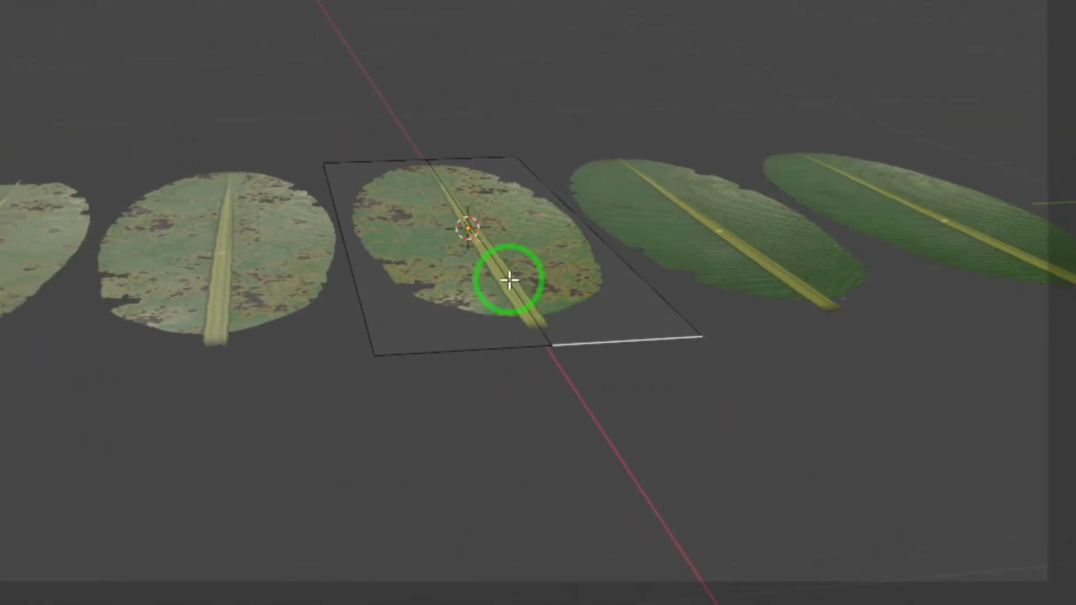
{"action": "left_click", "coordinate": [510, 280]}
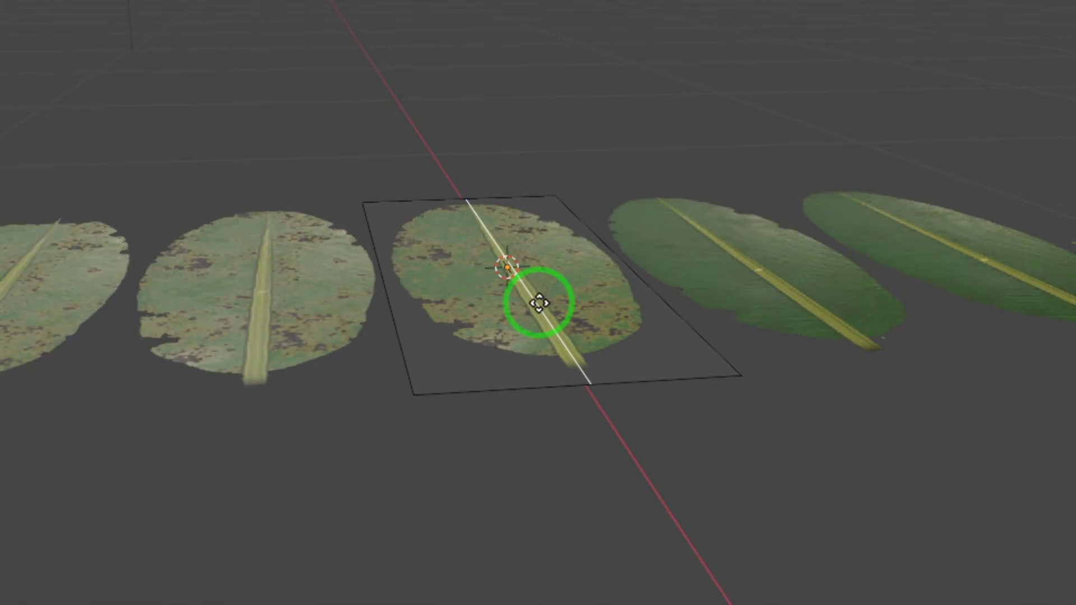
{"action": "mouse_move", "coordinate": [540, 303]}
{"action": "left_mouse_down"}
{"action": "mouse_move", "coordinate": [550, 297]}
{"action": "mouse_move", "coordinate": [539, 306]}
{"action": "left_mouse_up"}
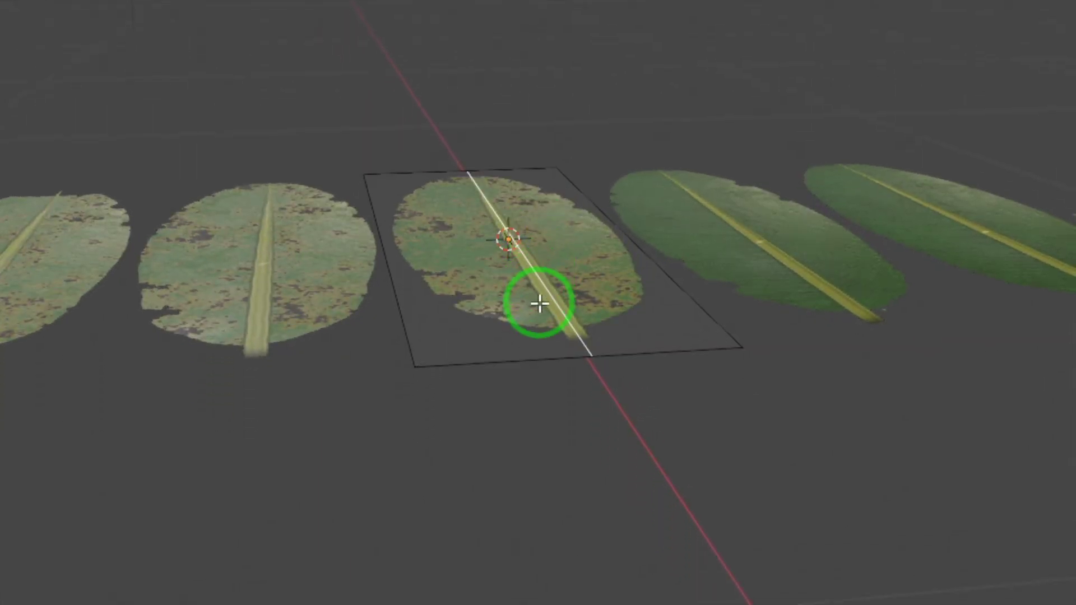
{"action": "key", "text": "g"}
{"action": "key", "text": "z"}
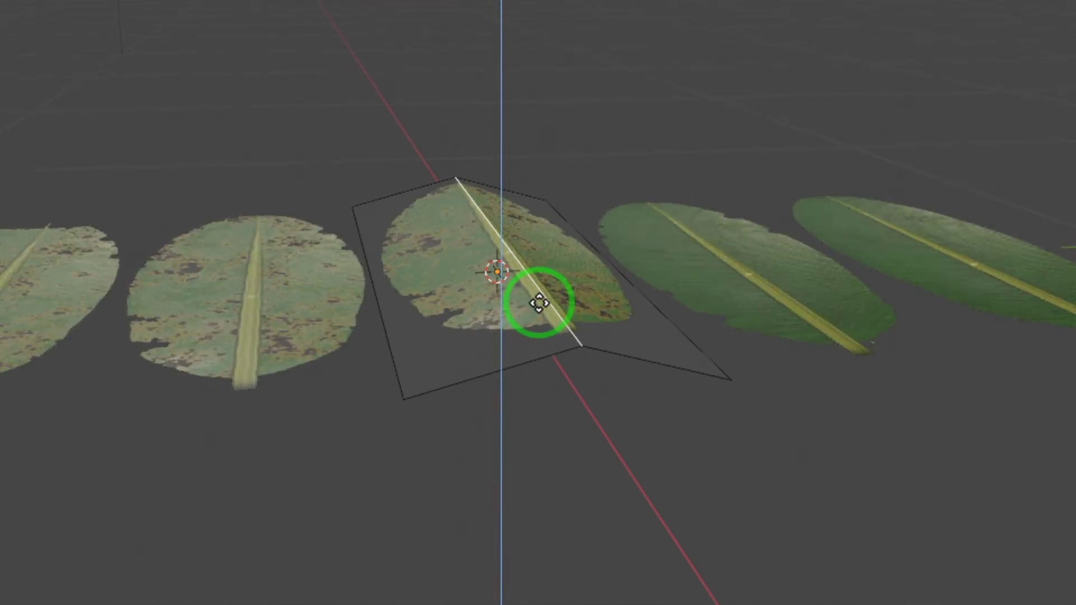
Step: Confirm the Z lift of the midrib edge, add an edge loop, and return to Object Mode
{"action": "left_click", "coordinate": [539, 303]}
{"action": "mouse_move", "coordinate": [670, 363]}
{"action": "middle_mouse_down"}
{"action": "mouse_move", "coordinate": [476, 290]}
{"action": "mouse_move", "coordinate": [526, 306]}
{"action": "mouse_move", "coordinate": [547, 284]}
{"action": "mouse_move", "coordinate": [540, 313]}
{"action": "mouse_move", "coordinate": [539, 303]}
{"action": "middle_mouse_up"}
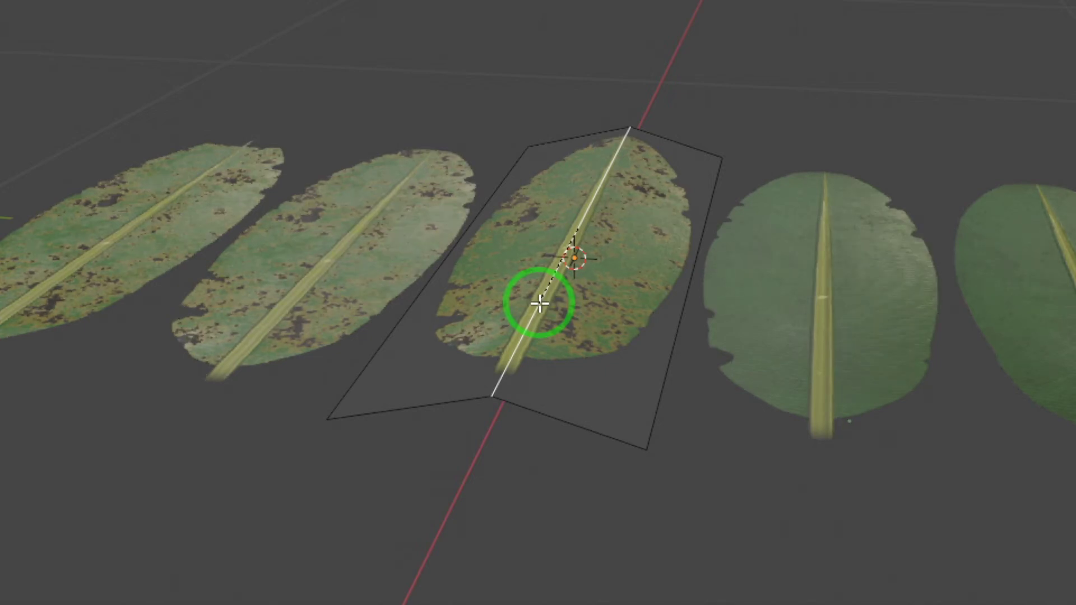
{"action": "left_click", "coordinate": [544, 305]}
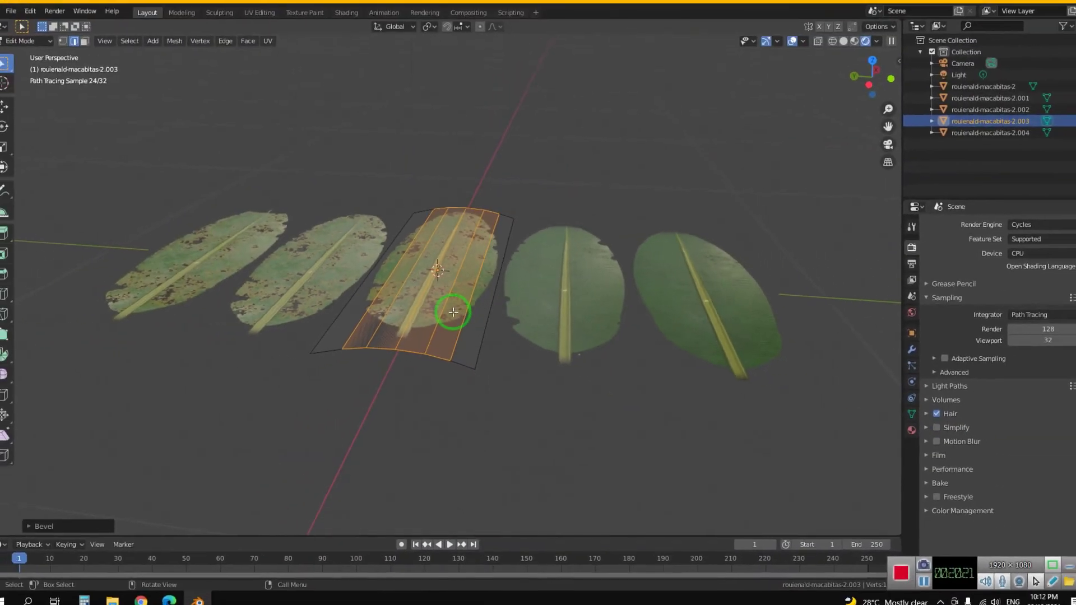
{"action": "mouse_move", "coordinate": [452, 308]}
{"action": "middle_mouse_down"}
{"action": "mouse_move", "coordinate": [484, 329]}
{"action": "mouse_move", "coordinate": [477, 338]}
{"action": "mouse_move", "coordinate": [488, 305]}
{"action": "mouse_move", "coordinate": [468, 308]}
{"action": "mouse_move", "coordinate": [481, 284]}
{"action": "mouse_move", "coordinate": [443, 306]}
{"action": "mouse_move", "coordinate": [440, 343]}
{"action": "middle_mouse_up"}
{"action": "key", "text": "Tab"}
{"action": "scroll", "coordinate": [468, 307], "scroll_direction": "up", "scroll_amount": 3}
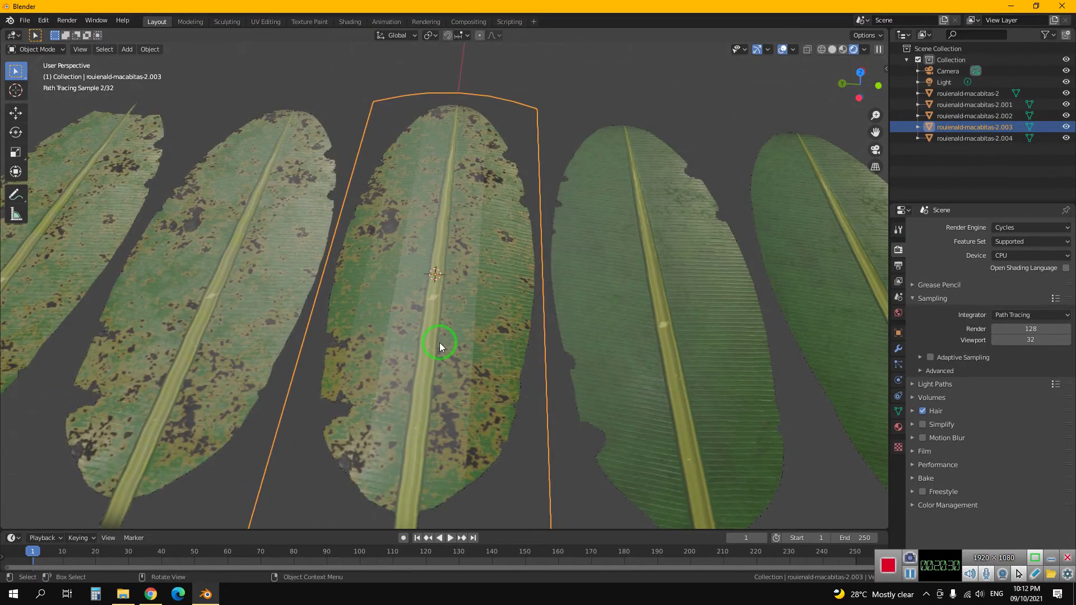
Step: Apply Shade Smooth to the bent middle banana leaf
{"action": "scroll", "coordinate": [450, 321], "scroll_direction": "down", "scroll_amount": 2}
{"action": "scroll", "coordinate": [475, 322], "scroll_direction": "down", "scroll_amount": 2}
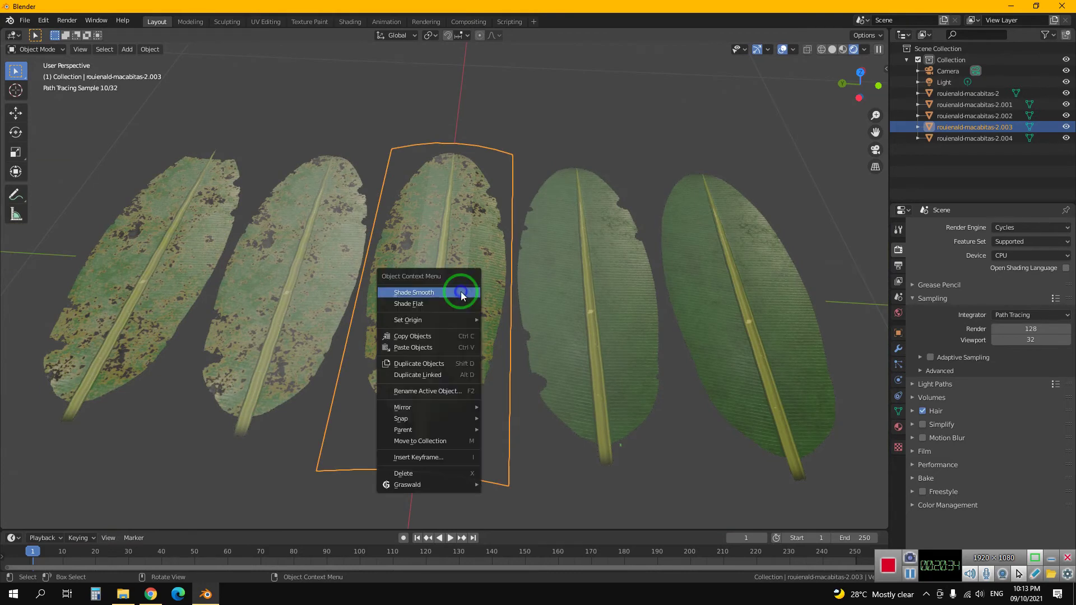
{"action": "left_click", "coordinate": [417, 294]}
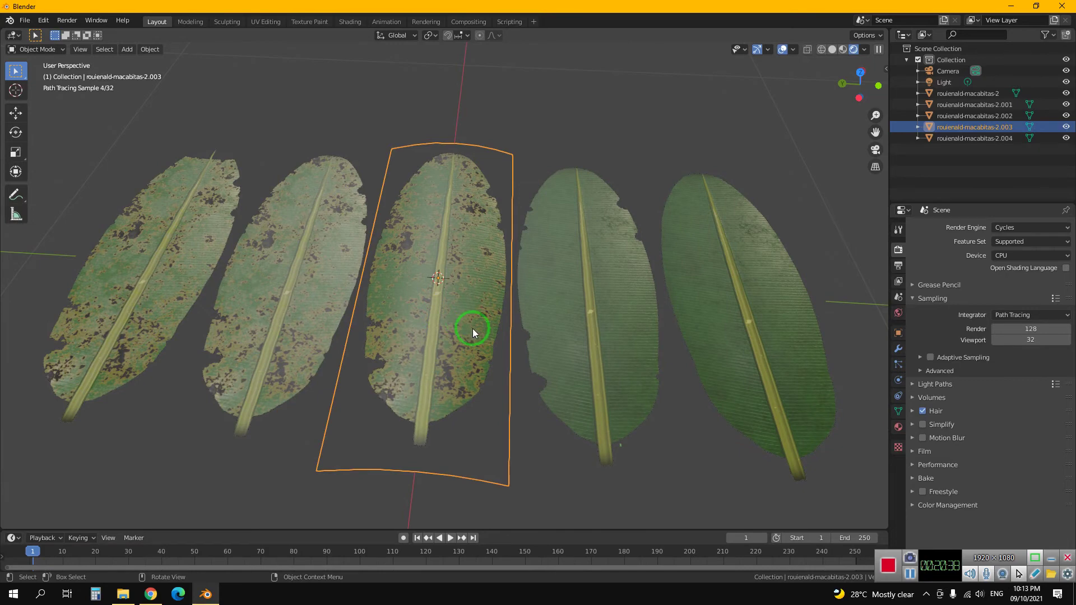
{"action": "mouse_move", "coordinate": [460, 332]}
{"action": "middle_mouse_down"}
{"action": "mouse_move", "coordinate": [513, 312]}
{"action": "mouse_move", "coordinate": [474, 355]}
{"action": "middle_mouse_up"}
Step: Select the neighbouring leaf and inspect the smoothed leaves from a top-down view
{"action": "left_click", "coordinate": [470, 372]}
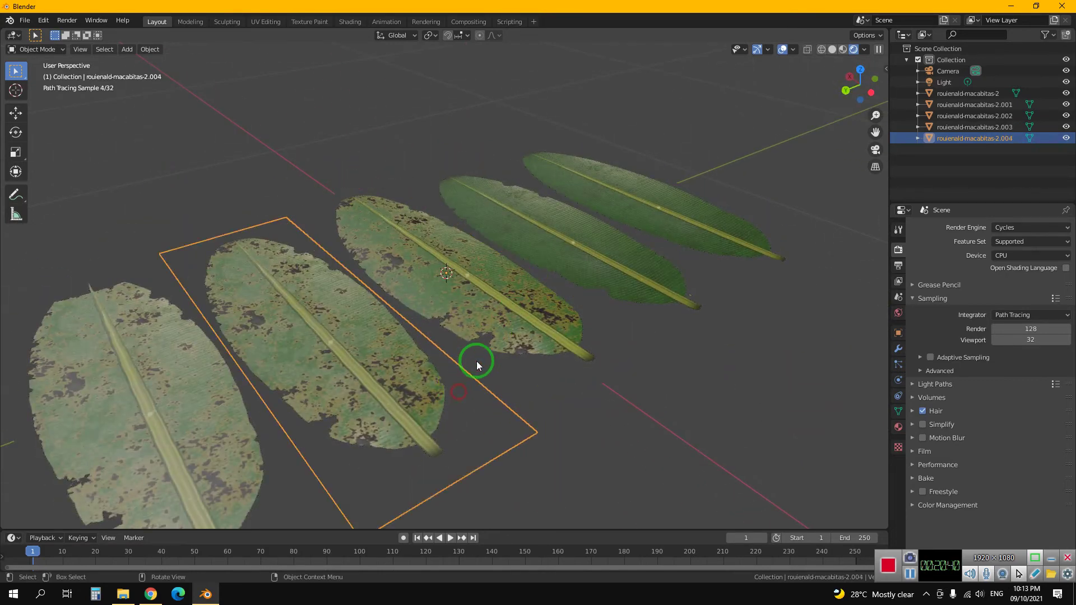
{"action": "mouse_move", "coordinate": [540, 316]}
{"action": "middle_mouse_down"}
{"action": "mouse_move", "coordinate": [499, 324]}
{"action": "mouse_move", "coordinate": [454, 356]}
{"action": "mouse_move", "coordinate": [478, 377]}
{"action": "mouse_move", "coordinate": [437, 351]}
{"action": "mouse_move", "coordinate": [448, 321]}
{"action": "middle_mouse_up"}
{"action": "scroll", "coordinate": [448, 322], "scroll_direction": "down", "scroll_amount": 3}
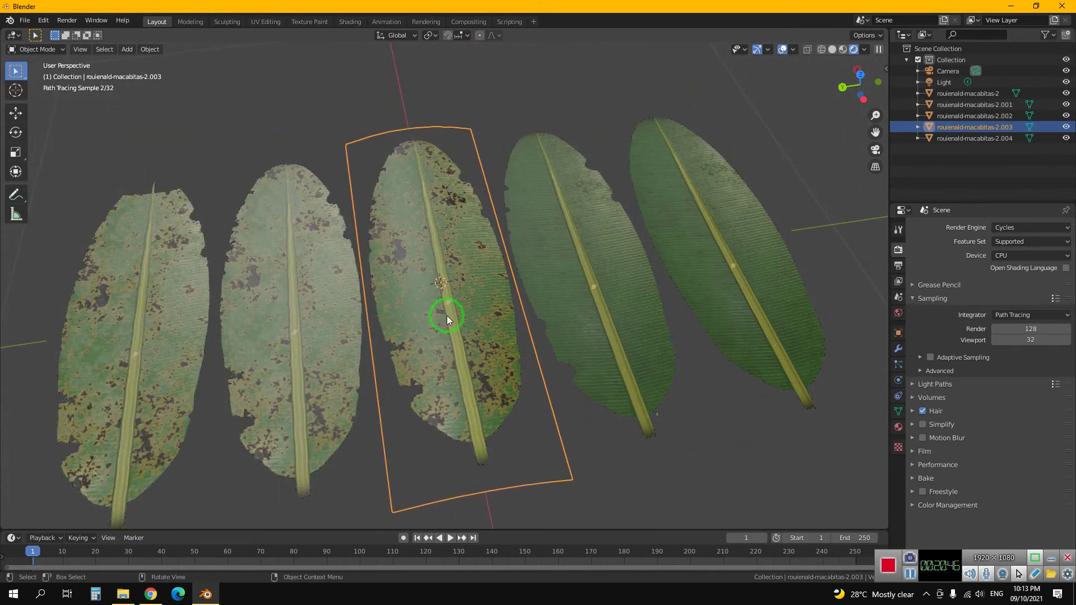
{"action": "middle_click_drag", "start_coordinate": [478, 320], "coordinate": [473, 322], "text": "alt"}
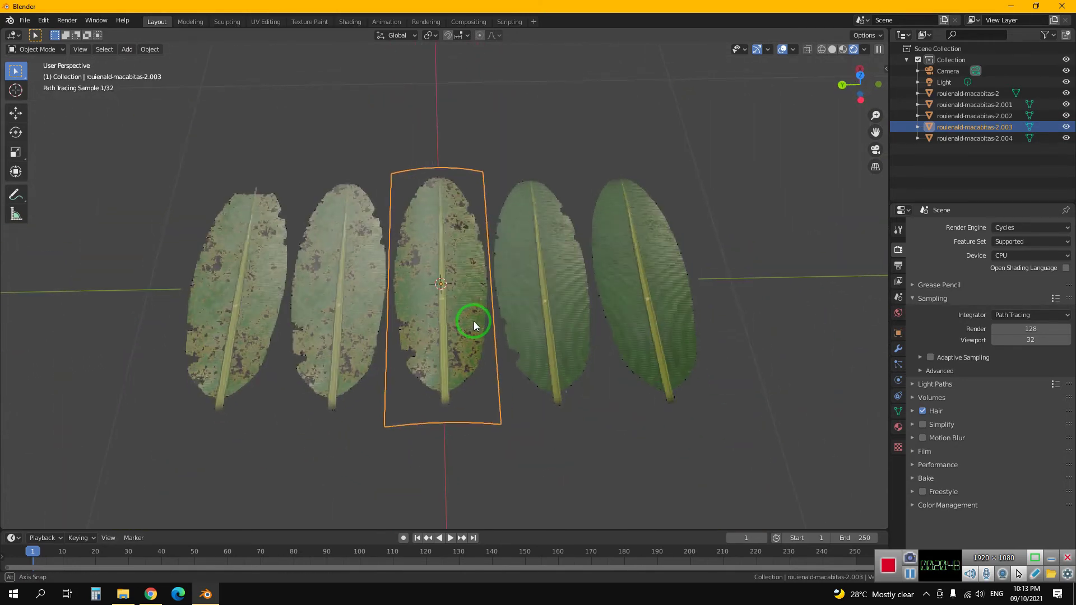
{"action": "scroll", "coordinate": [464, 325], "scroll_direction": "up", "scroll_amount": 2}
{"action": "scroll", "coordinate": [463, 325], "scroll_direction": "up", "scroll_amount": 1}
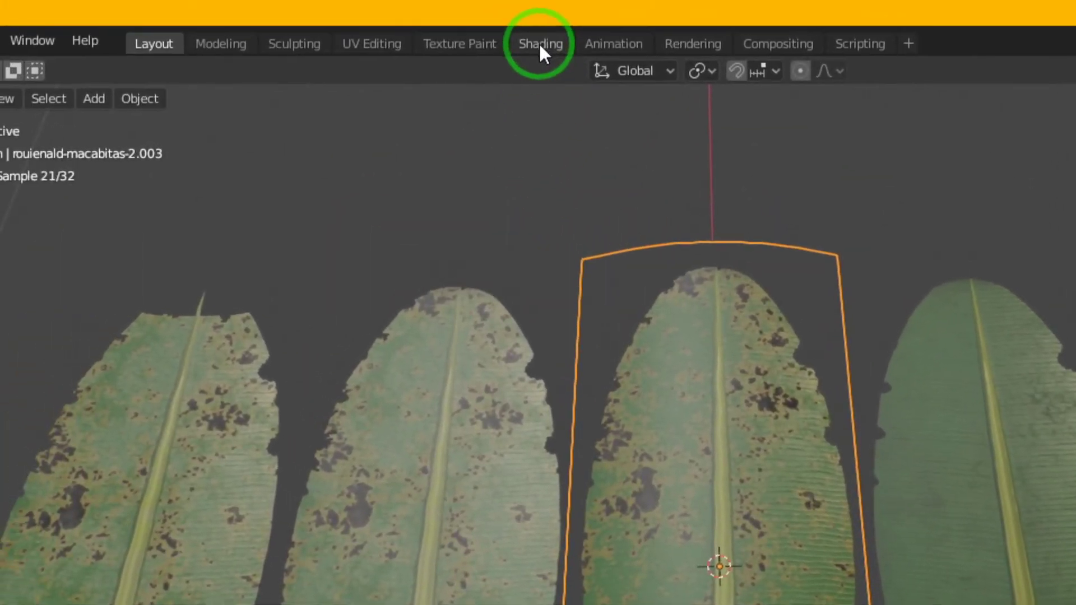
{"action": "left_click", "coordinate": [530, 39]}
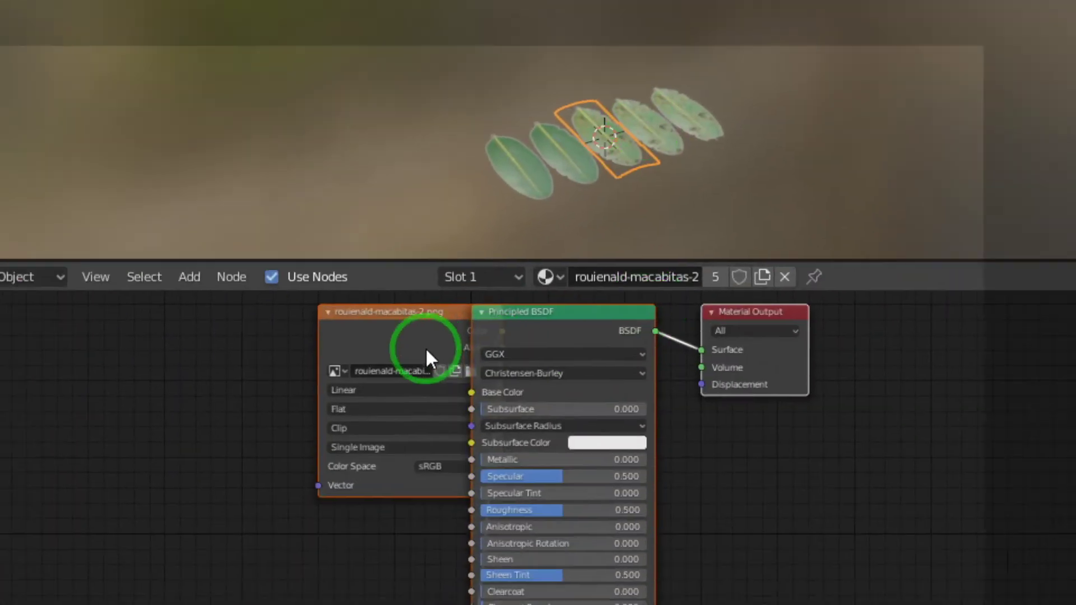
Step: Spread apart the image texture, Principled BSDF and Material Output nodes, and zoom the preview
{"action": "mouse_move", "coordinate": [530, 297]}
{"action": "left_mouse_down"}
{"action": "mouse_move", "coordinate": [520, 313]}
{"action": "mouse_move", "coordinate": [540, 288]}
{"action": "mouse_move", "coordinate": [601, 310]}
{"action": "left_mouse_up"}
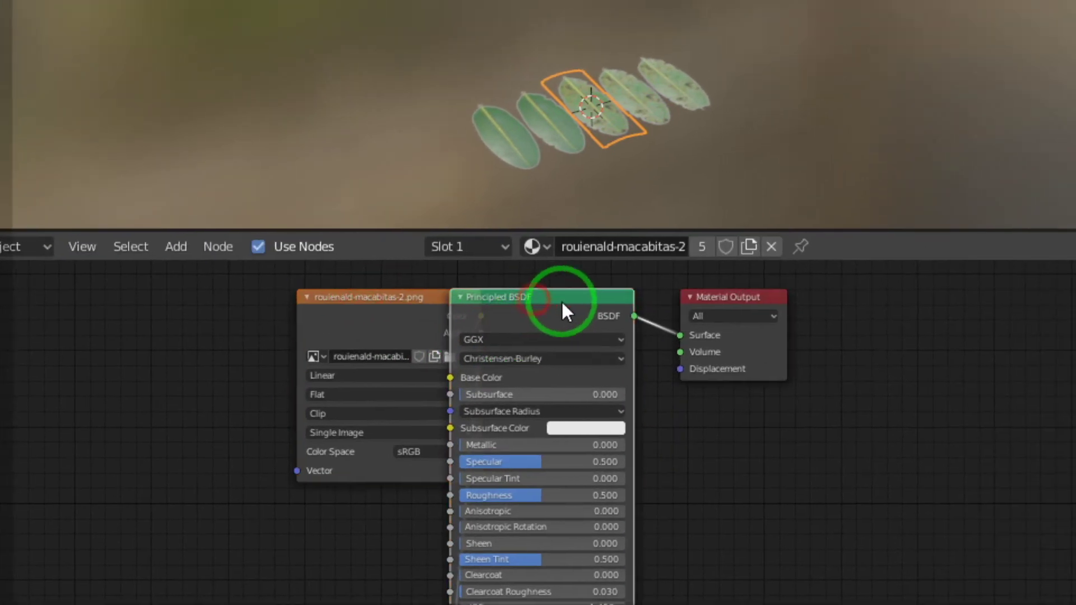
{"action": "left_click_drag", "start_coordinate": [839, 287], "coordinate": [987, 287]}
{"action": "left_click_drag", "start_coordinate": [504, 305], "coordinate": [588, 297]}
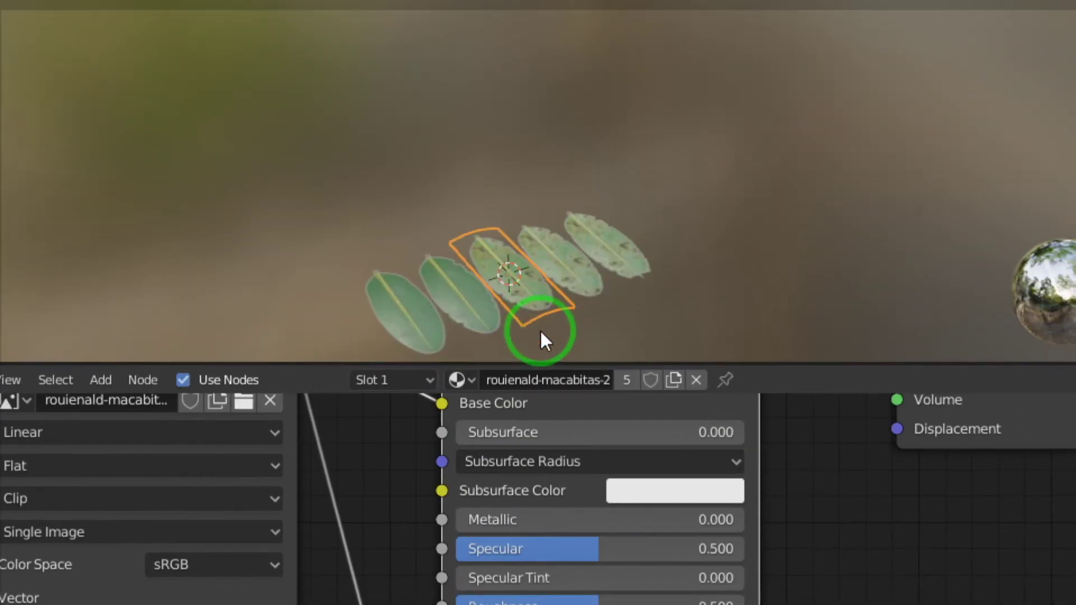
{"action": "middle_click_drag", "start_coordinate": [540, 335], "coordinate": [536, 288]}
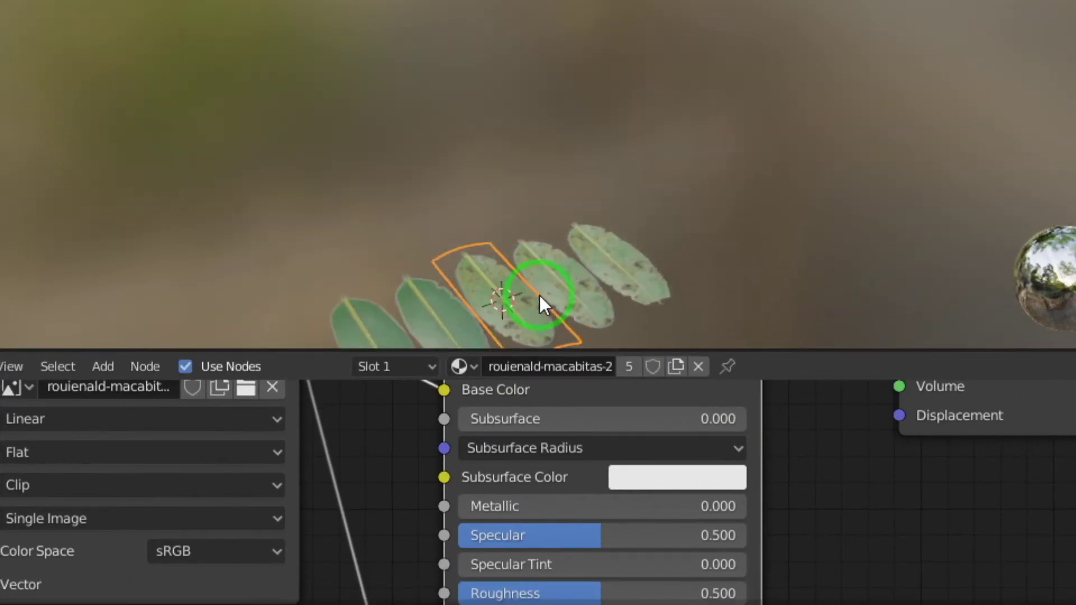
{"action": "scroll", "coordinate": [536, 283], "scroll_direction": "up", "scroll_amount": 2}
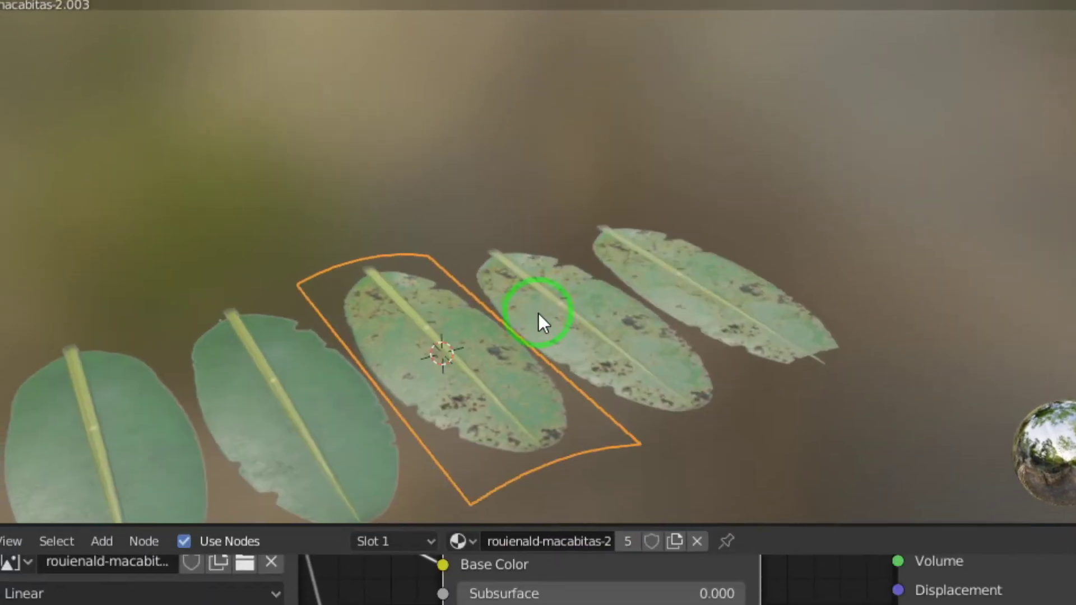
{"action": "scroll", "coordinate": [537, 315], "scroll_direction": "up", "scroll_amount": 2}
{"action": "scroll", "coordinate": [520, 326], "scroll_direction": "up", "scroll_amount": 1}
{"action": "scroll", "coordinate": [574, 254], "scroll_direction": "up", "scroll_amount": 1}
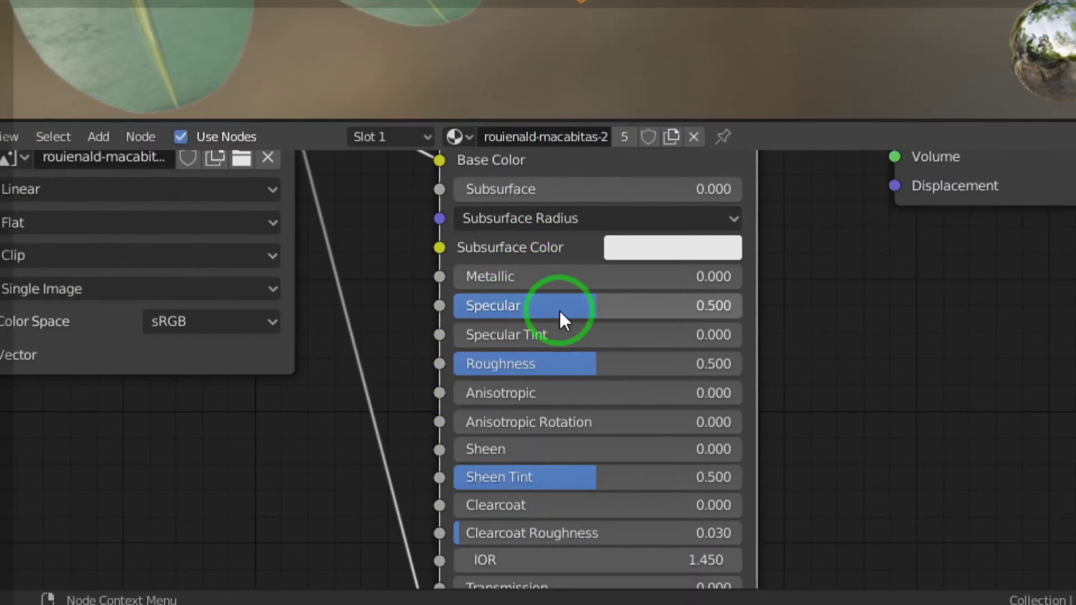
Step: Set the Principled BSDF Specular to 0.132 and Roughness to 0.595
{"action": "mouse_move", "coordinate": [603, 301]}
{"action": "left_mouse_down"}
{"action": "mouse_move", "coordinate": [499, 301]}
{"action": "mouse_move", "coordinate": [595, 307]}
{"action": "mouse_move", "coordinate": [511, 307]}
{"action": "mouse_move", "coordinate": [588, 301]}
{"action": "mouse_move", "coordinate": [560, 295]}
{"action": "mouse_move", "coordinate": [511, 304]}
{"action": "mouse_move", "coordinate": [540, 303]}
{"action": "left_mouse_up"}
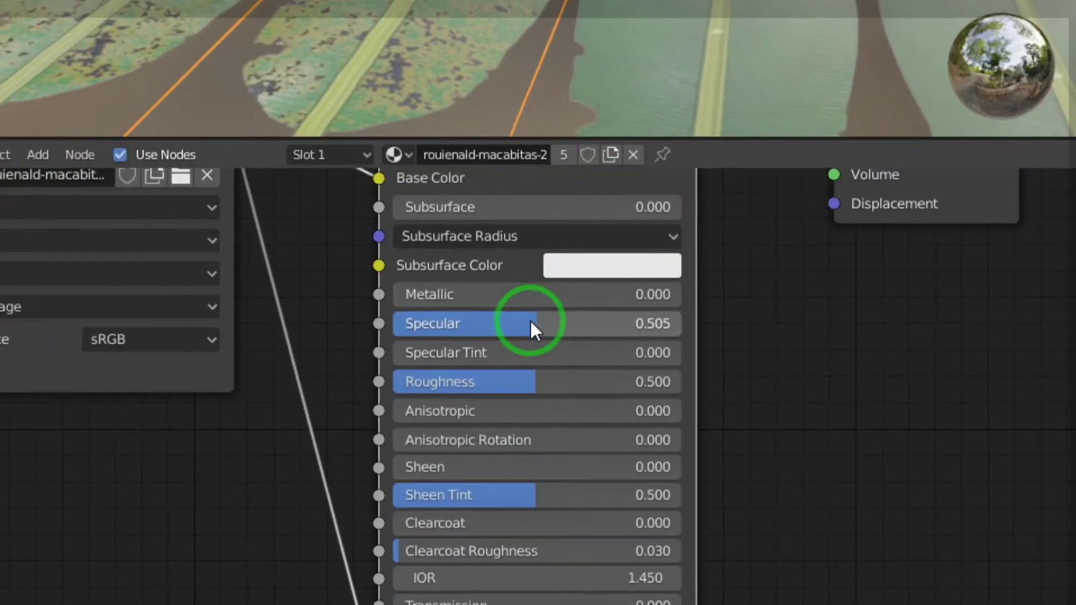
{"action": "mouse_move", "coordinate": [530, 318]}
{"action": "left_mouse_down"}
{"action": "mouse_move", "coordinate": [510, 305]}
{"action": "mouse_move", "coordinate": [525, 304]}
{"action": "left_mouse_up"}
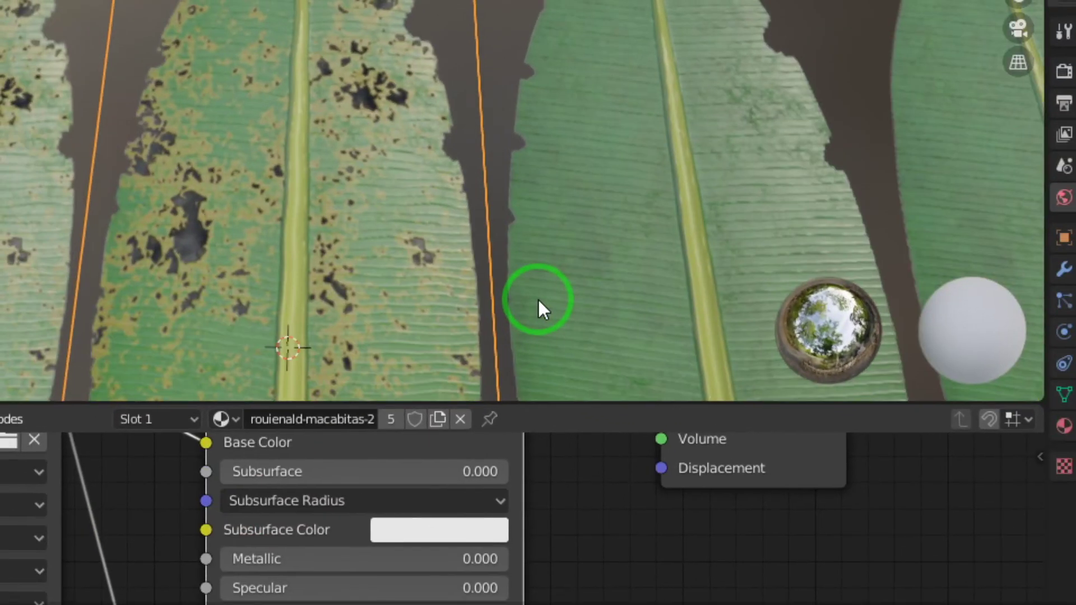
{"action": "scroll", "coordinate": [539, 303], "scroll_direction": "down", "scroll_amount": 2}
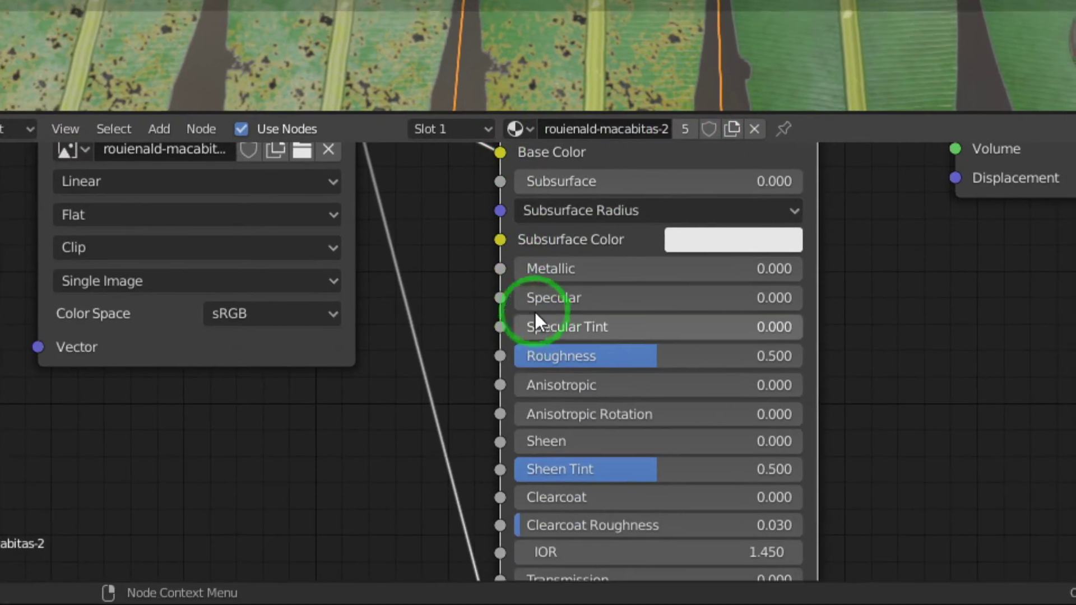
{"action": "left_click_drag", "start_coordinate": [538, 307], "coordinate": [565, 297]}
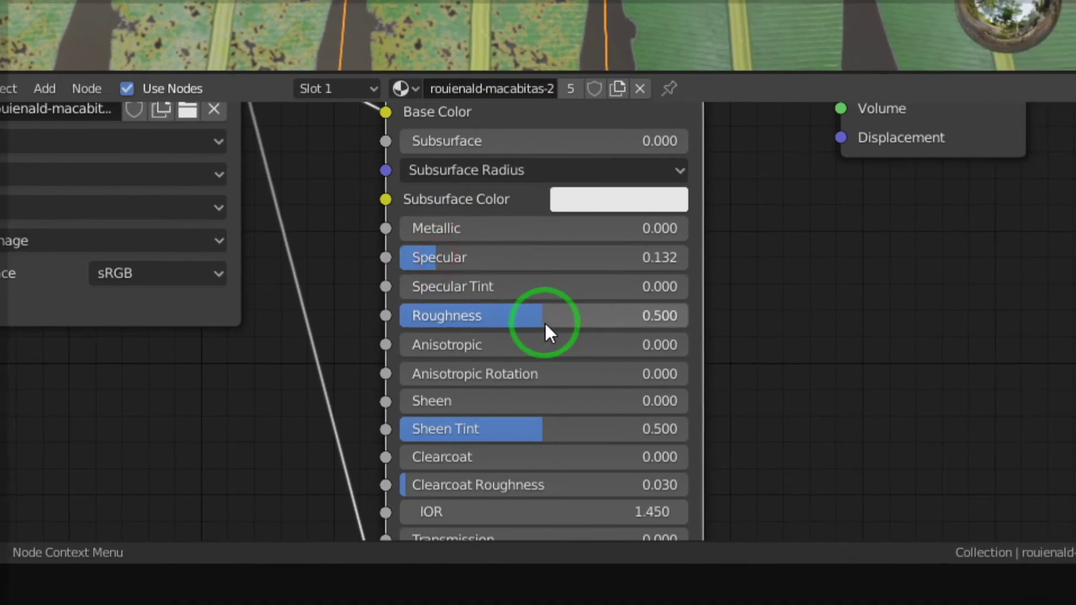
{"action": "mouse_move", "coordinate": [529, 314]}
{"action": "left_mouse_down"}
{"action": "mouse_move", "coordinate": [420, 314]}
{"action": "mouse_move", "coordinate": [539, 311]}
{"action": "left_mouse_up"}
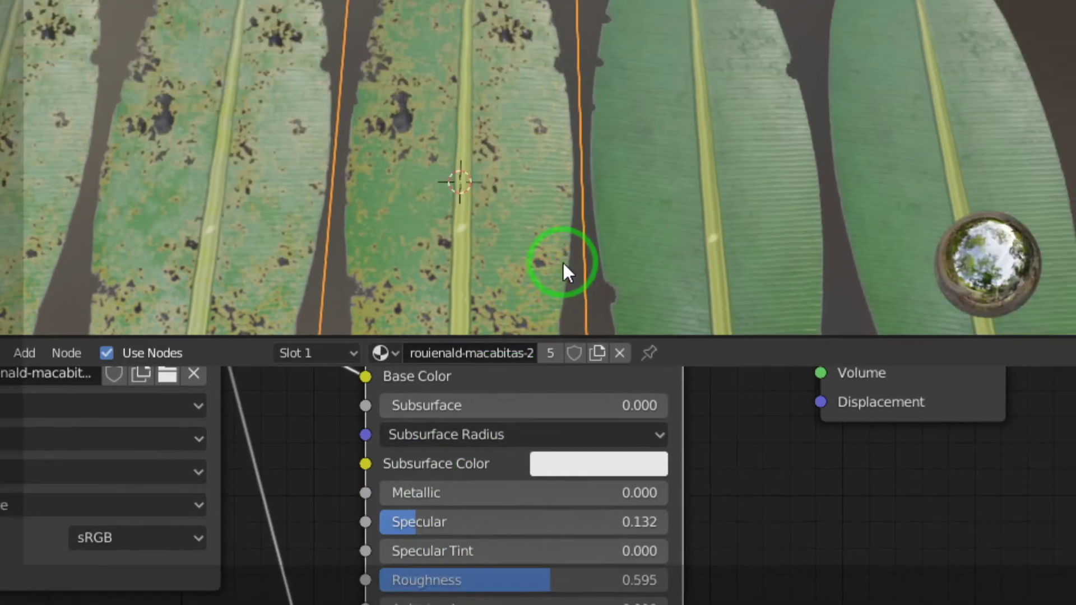
{"action": "scroll", "coordinate": [563, 264], "scroll_direction": "down", "scroll_amount": 2}
{"action": "scroll", "coordinate": [539, 303], "scroll_direction": "down", "scroll_amount": 2}
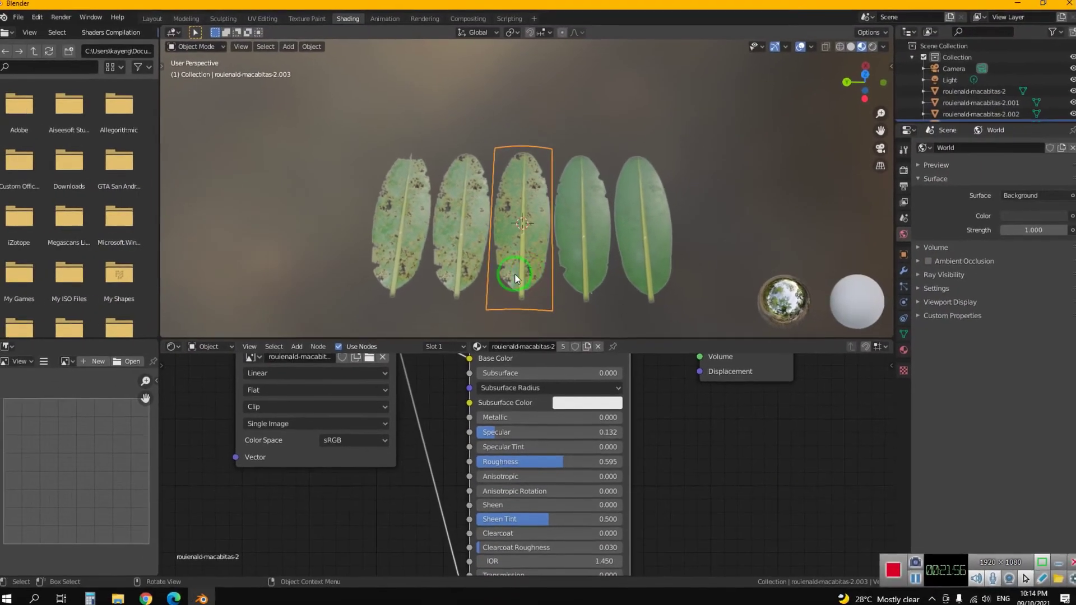
Step: Return to the Layout workspace and orbit to a higher view of the leaves
{"action": "left_click", "coordinate": [157, 22]}
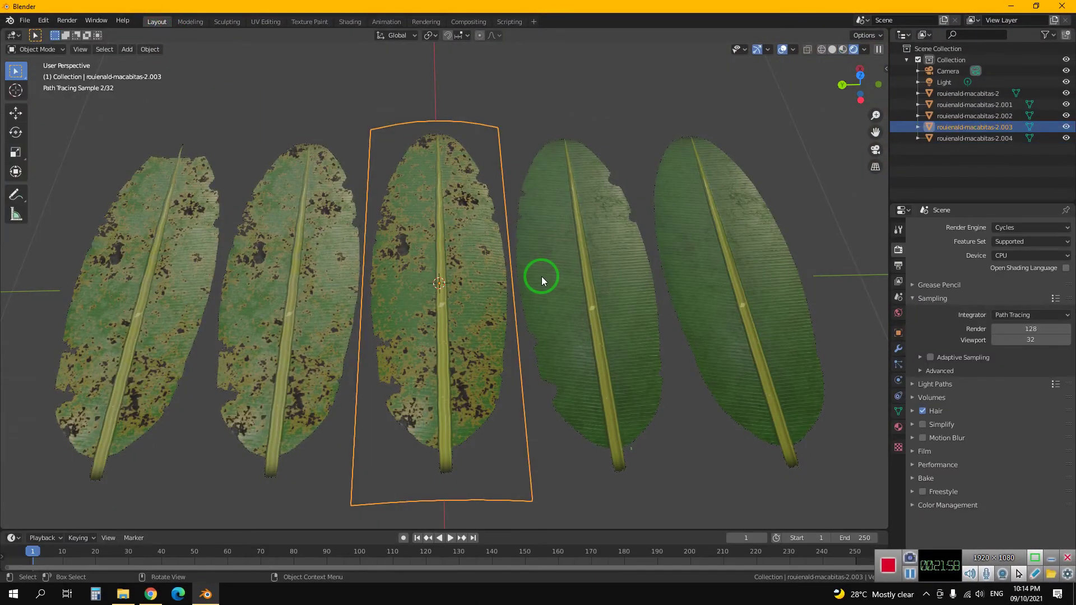
{"action": "left_click", "coordinate": [577, 158]}
{"action": "left_click", "coordinate": [663, 231]}
{"action": "mouse_move", "coordinate": [664, 231]}
{"action": "middle_mouse_down"}
{"action": "mouse_move", "coordinate": [417, 327]}
{"action": "mouse_move", "coordinate": [408, 286]}
{"action": "middle_mouse_up"}
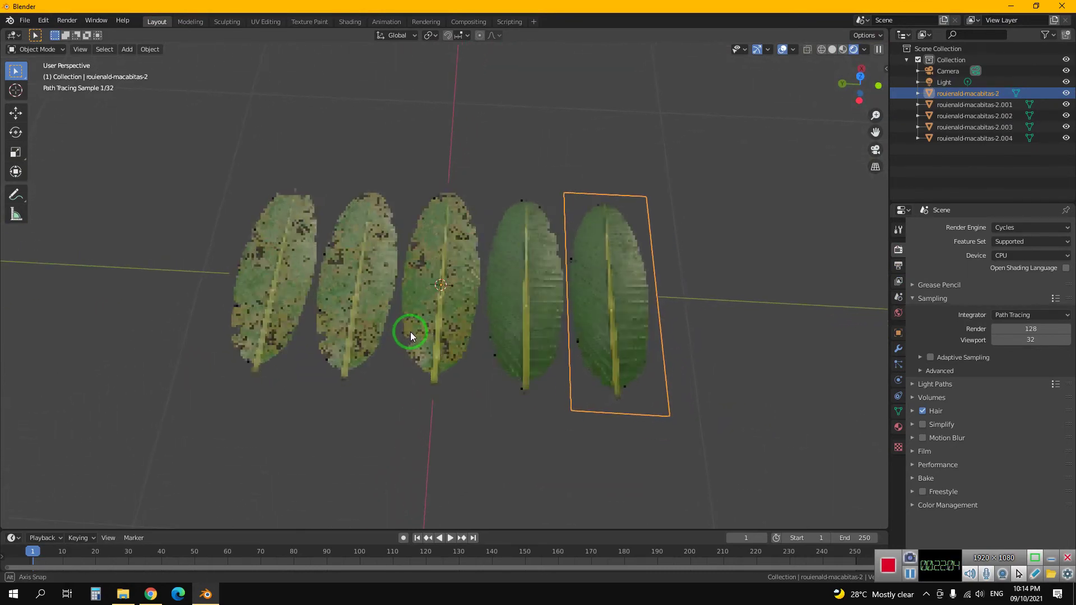
{"action": "mouse_move", "coordinate": [411, 332]}
{"action": "middle_mouse_down"}
{"action": "mouse_move", "coordinate": [455, 341]}
{"action": "mouse_move", "coordinate": [466, 318]}
{"action": "middle_mouse_up"}
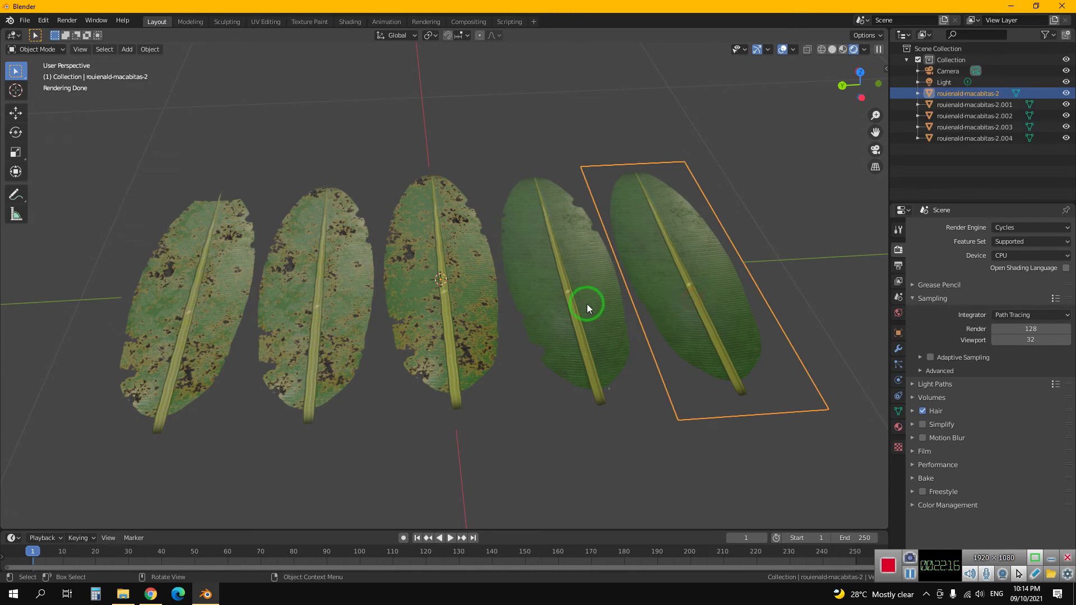
Step: Box-select all five banana leaves and bring up the File menu for exporting
{"action": "left_click_drag", "start_coordinate": [94, 169], "coordinate": [355, 323]}
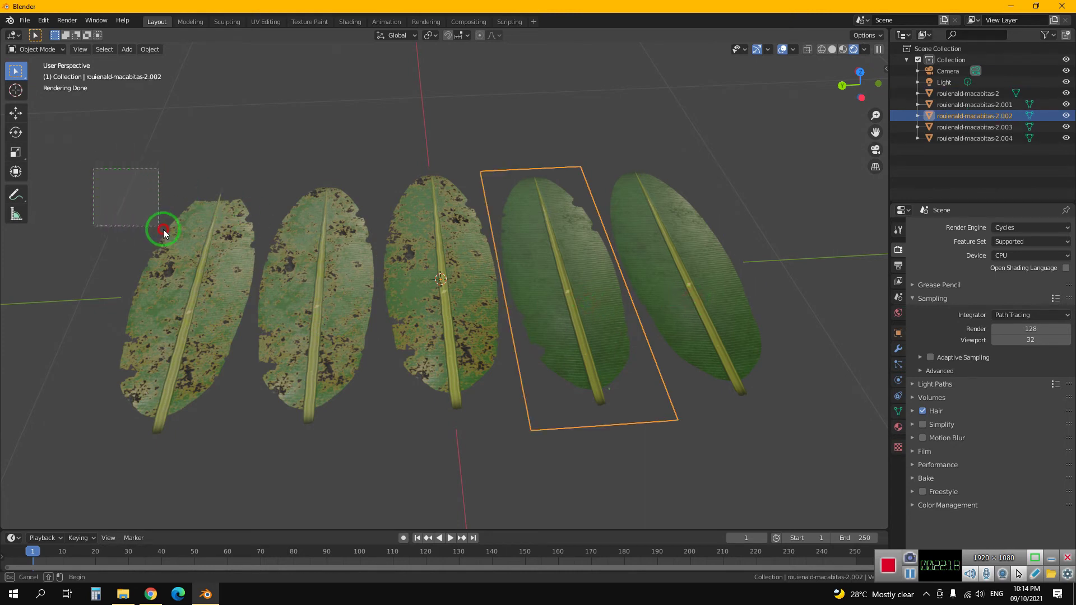
{"action": "left_click_drag", "start_coordinate": [644, 387], "coordinate": [792, 460]}
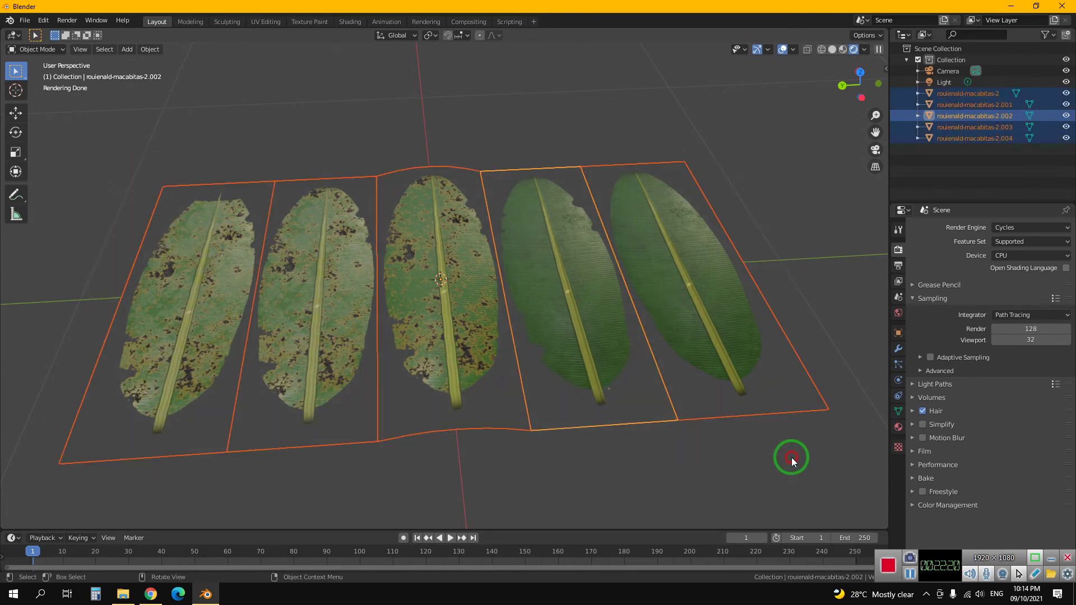
{"action": "mouse_move", "coordinate": [697, 372]}
{"action": "middle_mouse_down"}
{"action": "mouse_move", "coordinate": [629, 372]}
{"action": "mouse_move", "coordinate": [638, 362]}
{"action": "middle_mouse_up"}
{"action": "scroll", "coordinate": [596, 362], "scroll_direction": "up", "scroll_amount": 2}
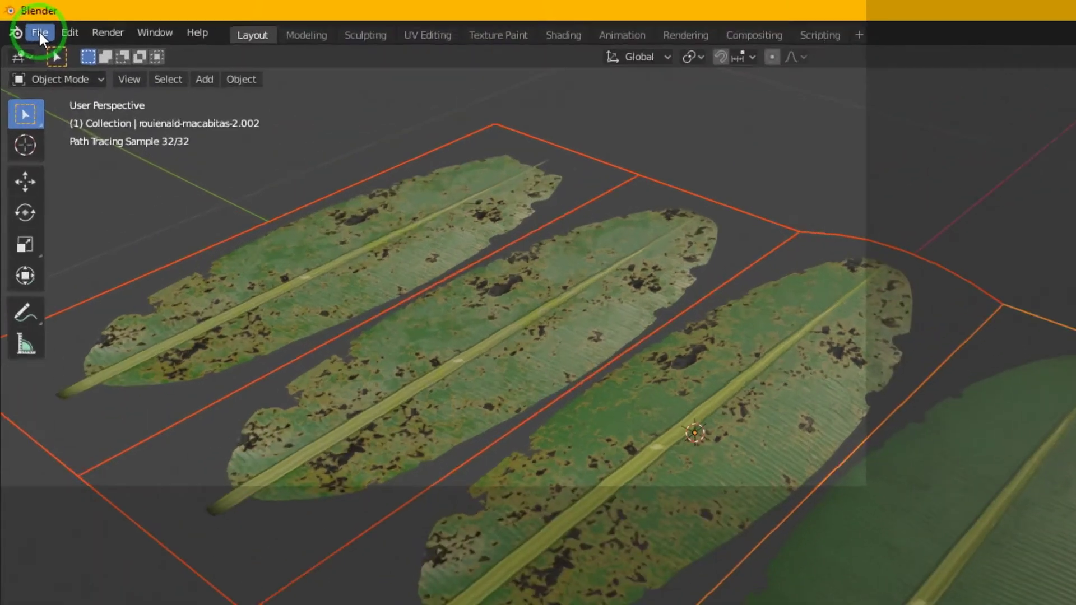
{"action": "left_click", "coordinate": [25, 22]}
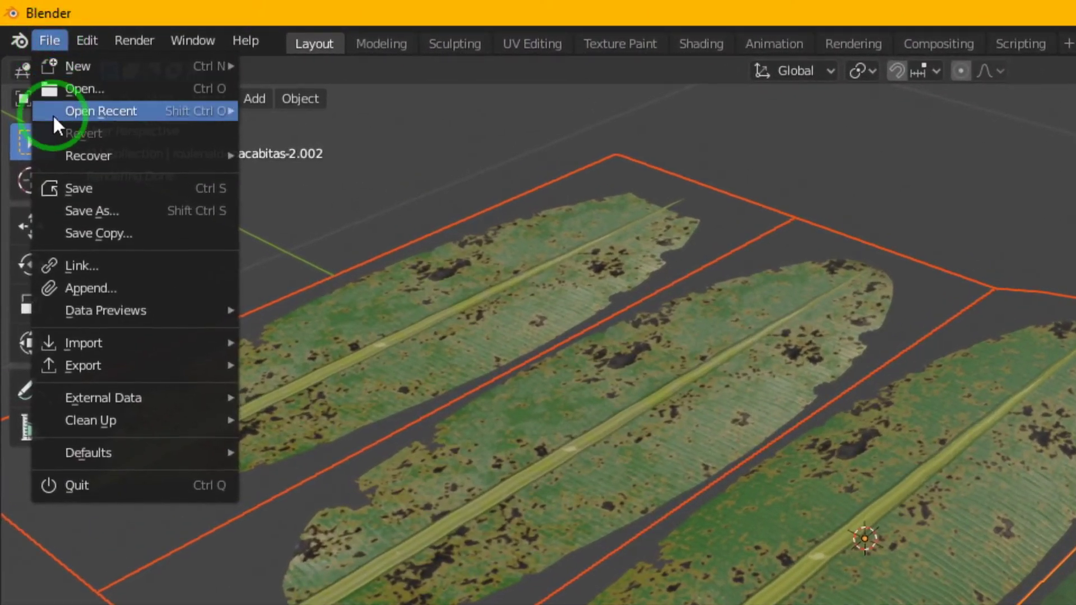
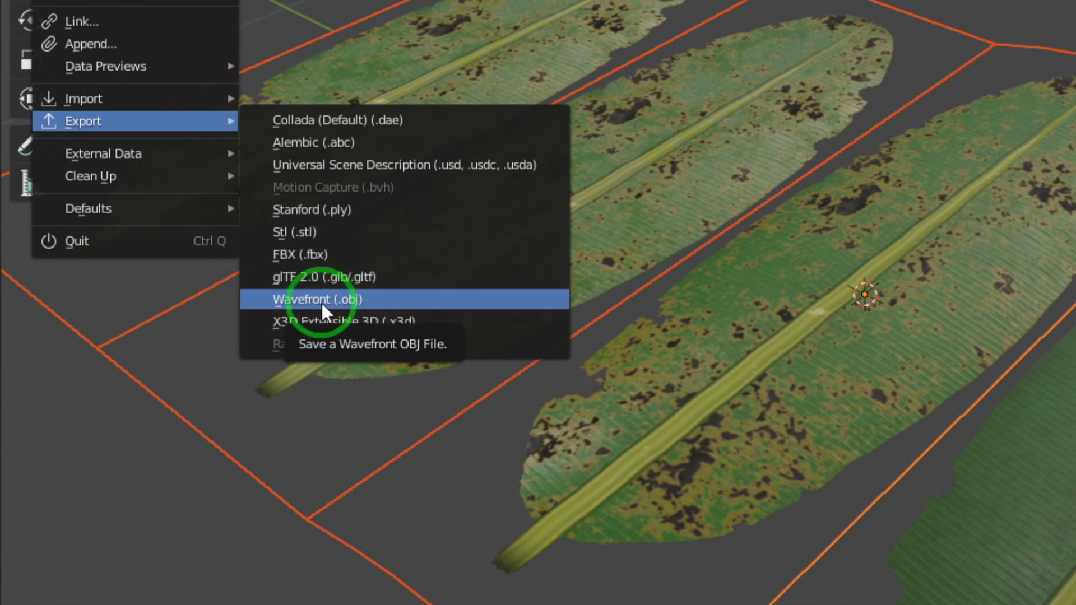
Step: Start a Wavefront OBJ export into a new nploojtsawb folder on the Desktop
{"action": "left_click", "coordinate": [320, 302]}
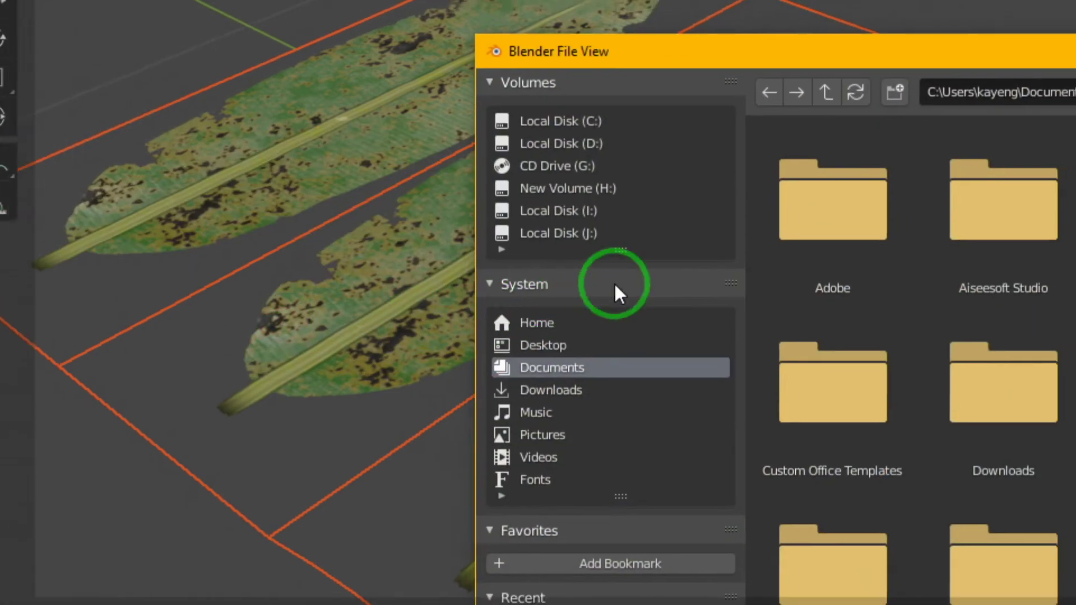
{"action": "left_click", "coordinate": [548, 348]}
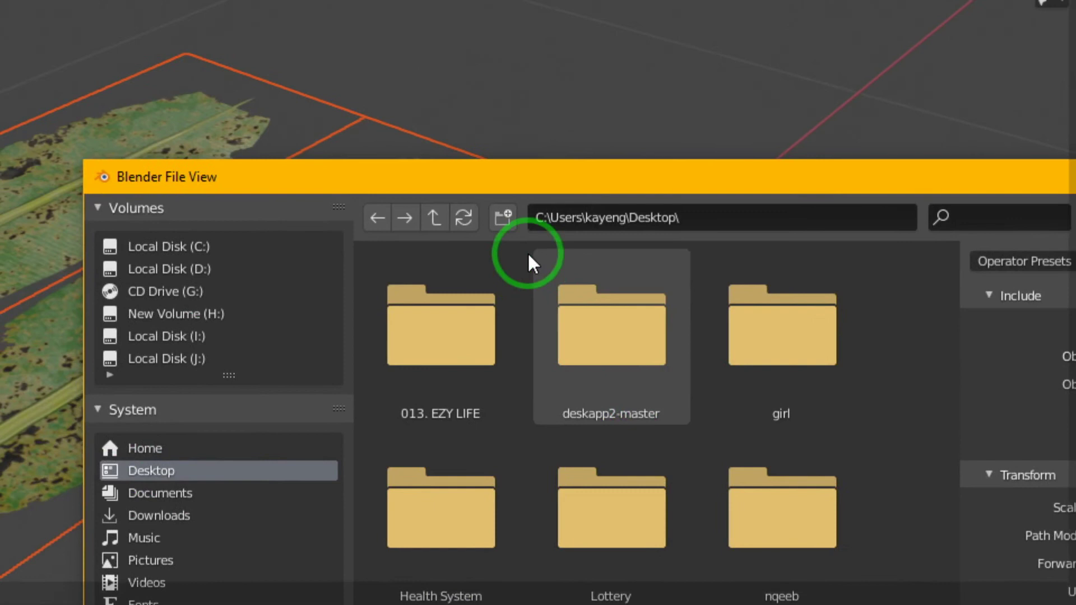
{"action": "left_click", "coordinate": [429, 71]}
{"action": "type", "text": "nploojtsawb"}
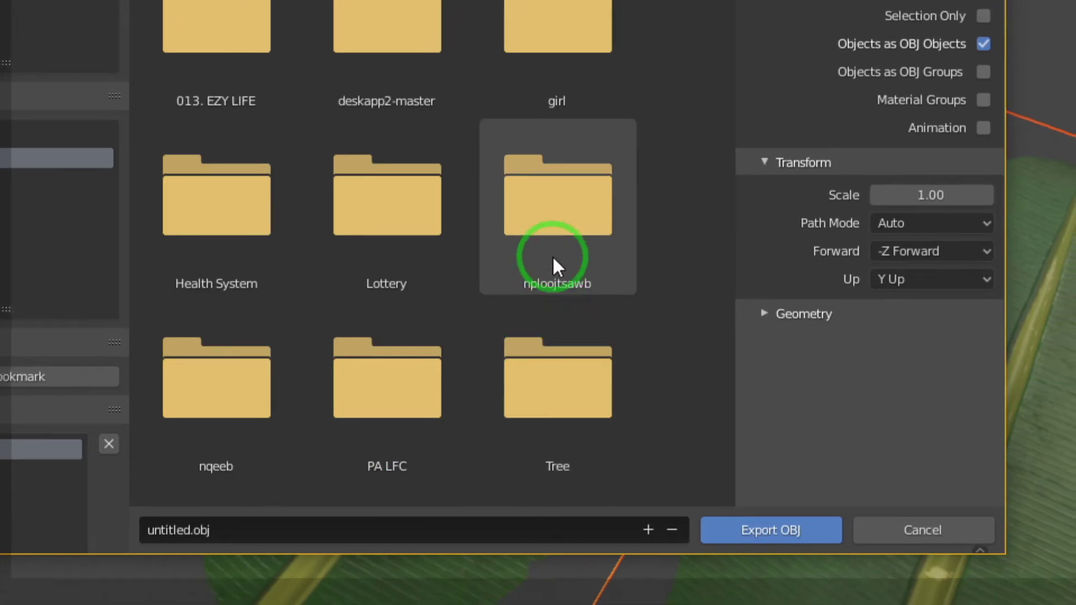
{"action": "double_click", "coordinate": [564, 221]}
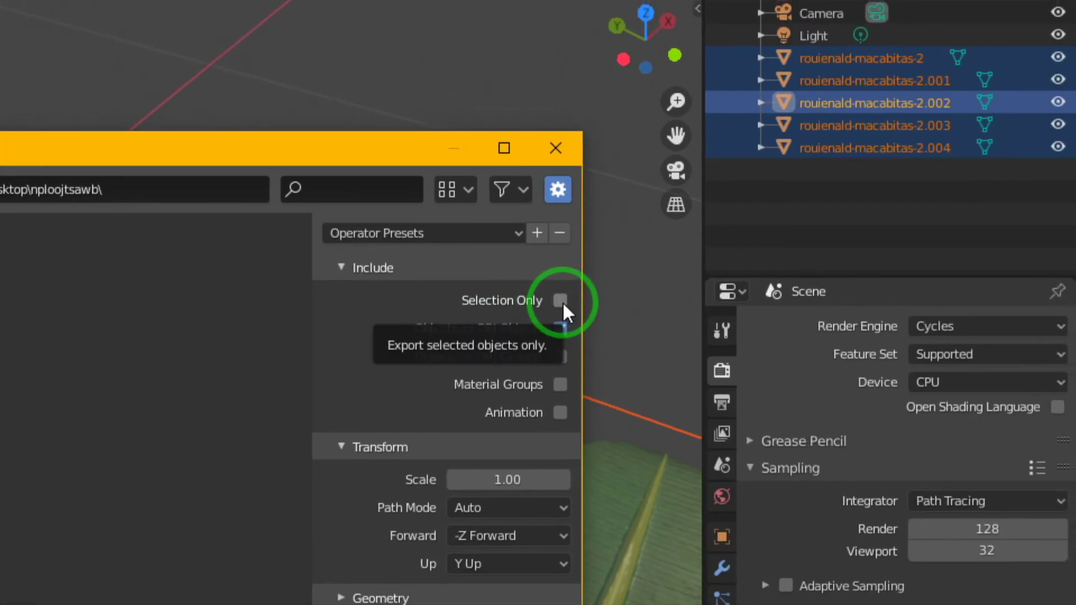
Step: Export only the selected leaves as untitled.obj with Selection Only, then minimize Blender
{"action": "left_click", "coordinate": [560, 301]}
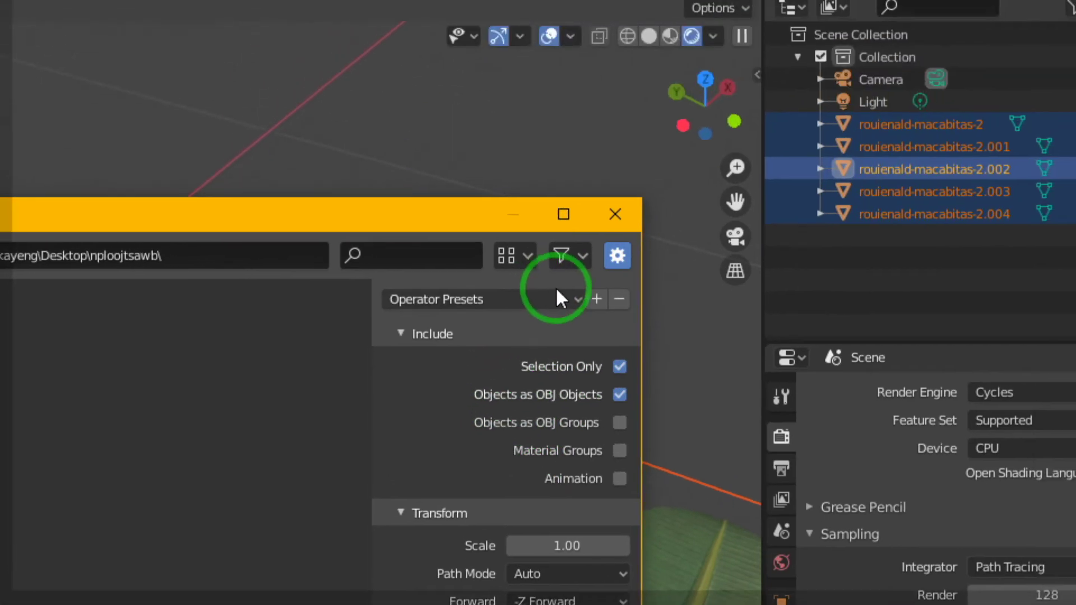
{"action": "left_click", "coordinate": [539, 301]}
{"action": "left_click", "coordinate": [540, 303]}
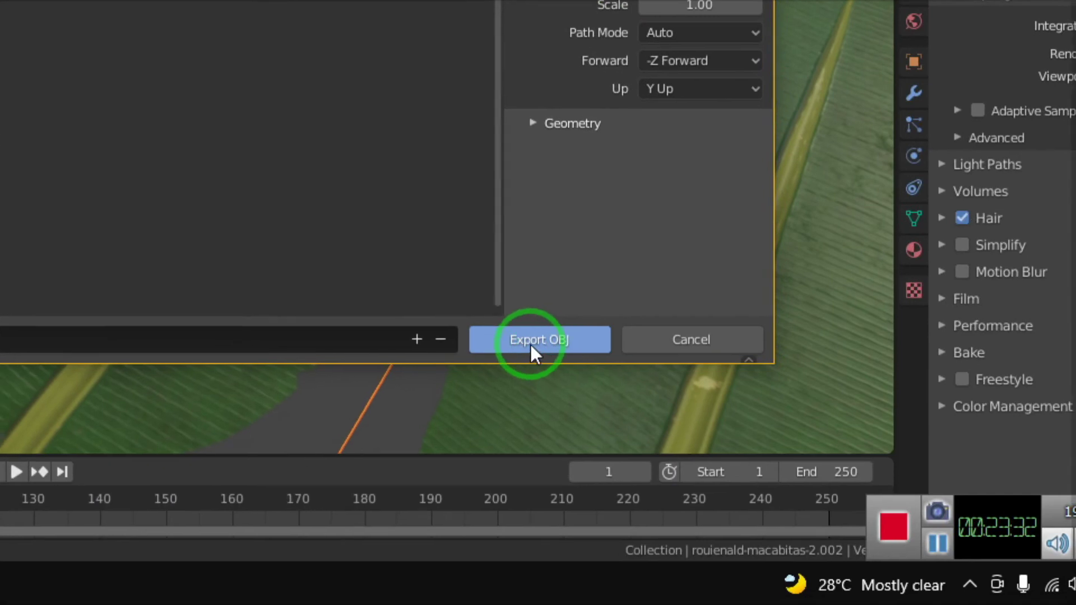
{"action": "left_click", "coordinate": [544, 371]}
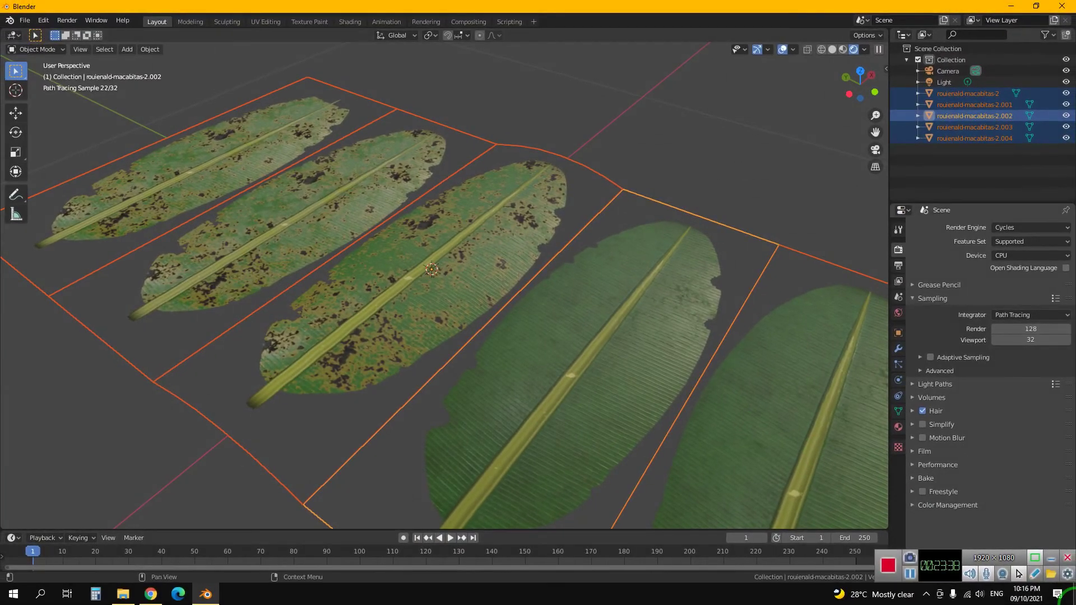
{"action": "key", "text": "super+d"}
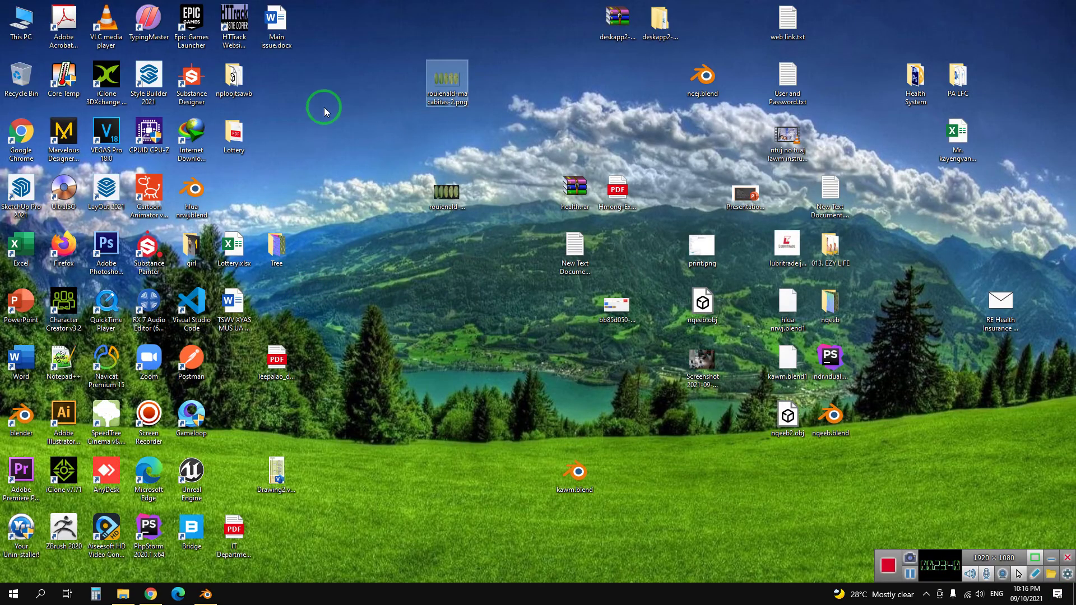
Step: View untitled.obj from the nploojtsawb folder in 3D Viewer and orbit to inspect the five leaves
{"action": "double_click", "coordinate": [244, 84]}
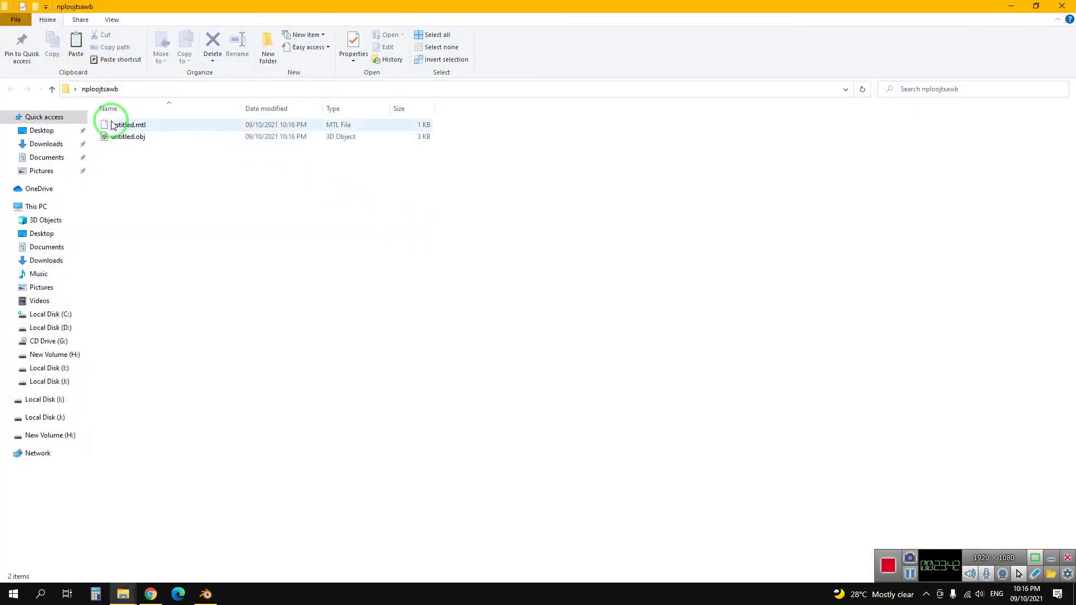
{"action": "mouse_move", "coordinate": [128, 137]}
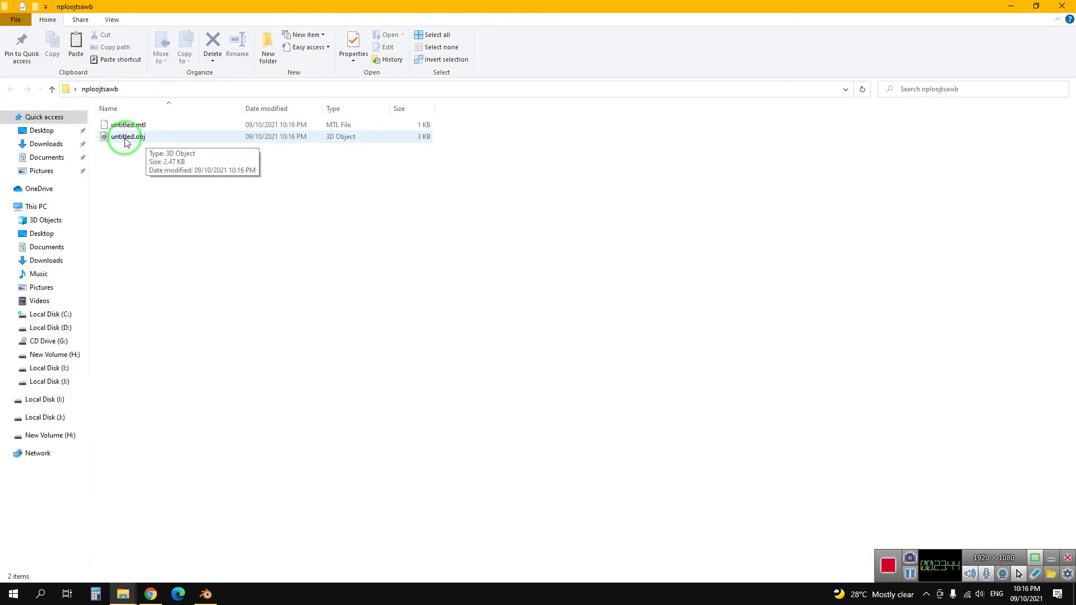
{"action": "double_click", "coordinate": [127, 138]}
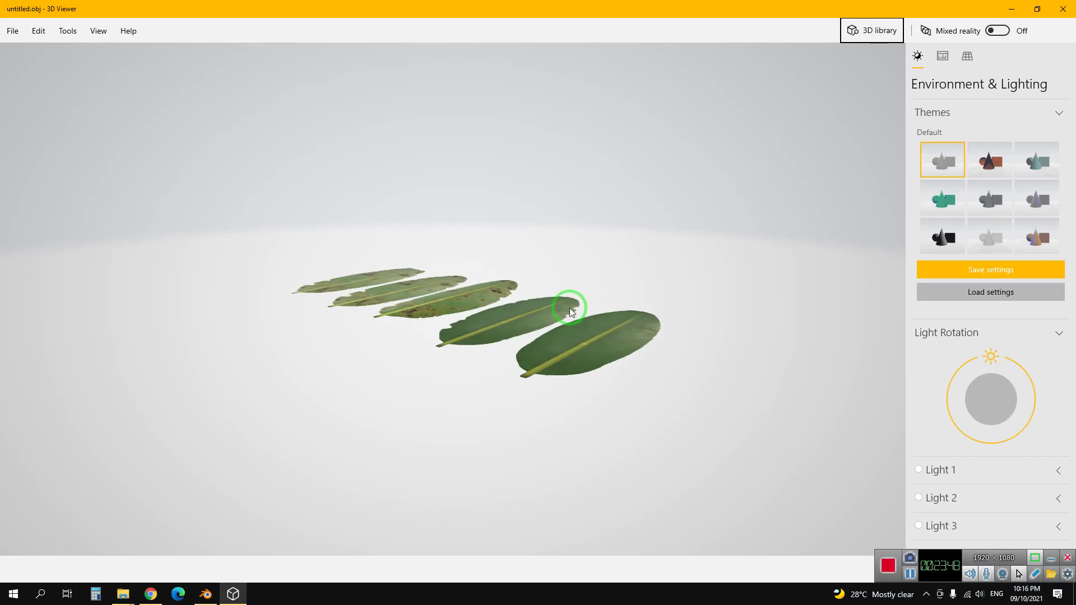
{"action": "left_click_drag", "start_coordinate": [512, 315], "coordinate": [553, 402]}
{"action": "scroll", "coordinate": [479, 352], "scroll_direction": "up", "scroll_amount": 5}
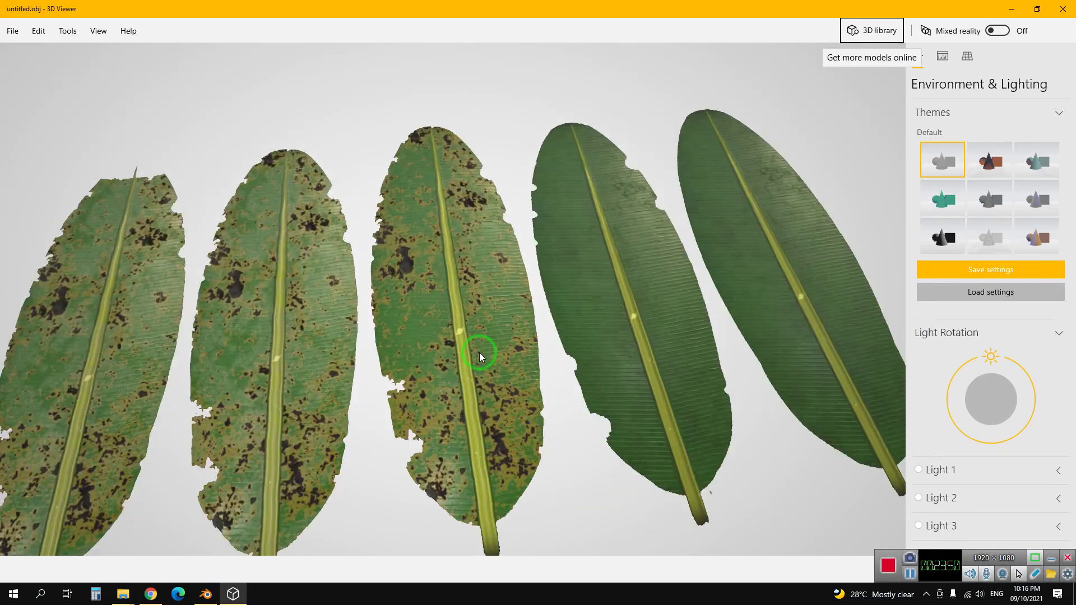
{"action": "mouse_move", "coordinate": [475, 352]}
{"action": "left_mouse_down"}
{"action": "mouse_move", "coordinate": [440, 320]}
{"action": "mouse_move", "coordinate": [458, 298]}
{"action": "mouse_move", "coordinate": [459, 271]}
{"action": "mouse_move", "coordinate": [453, 330]}
{"action": "left_mouse_up"}
{"action": "scroll", "coordinate": [455, 330], "scroll_direction": "down", "scroll_amount": 5}
{"action": "scroll", "coordinate": [455, 329], "scroll_direction": "down", "scroll_amount": 3}
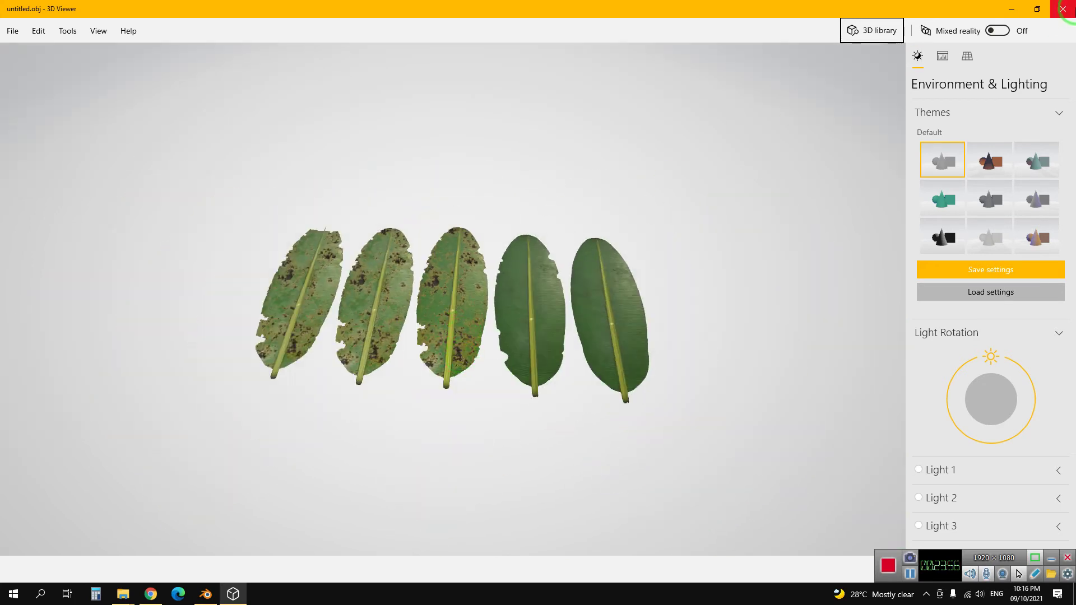
Step: Close the 3D Viewer and folder window, then launch iClone 7 from its shortcut
{"action": "left_click", "coordinate": [1063, 8]}
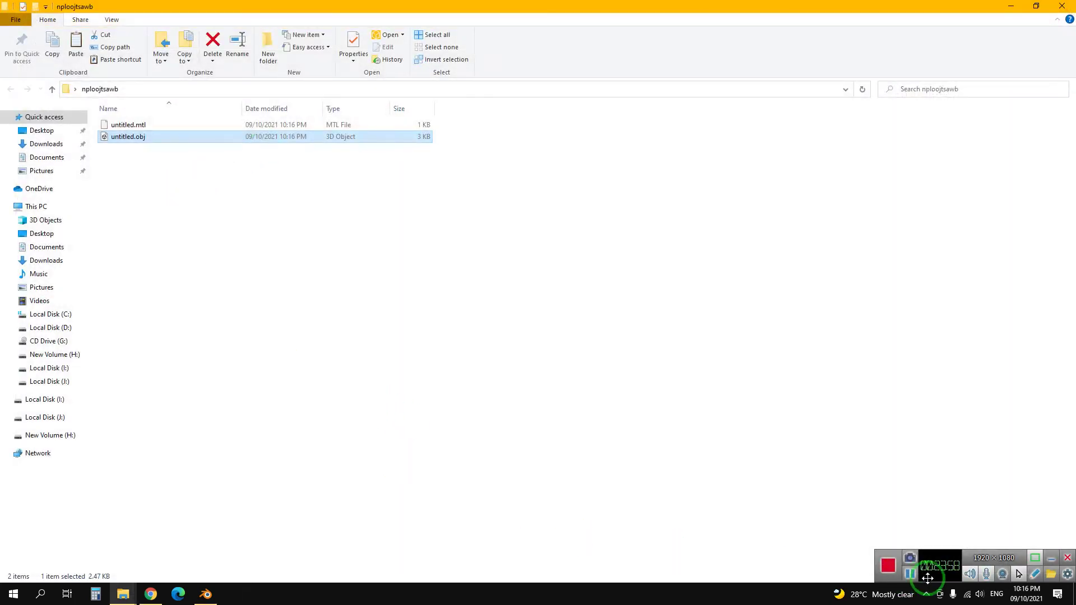
{"action": "left_click", "coordinate": [1073, 594]}
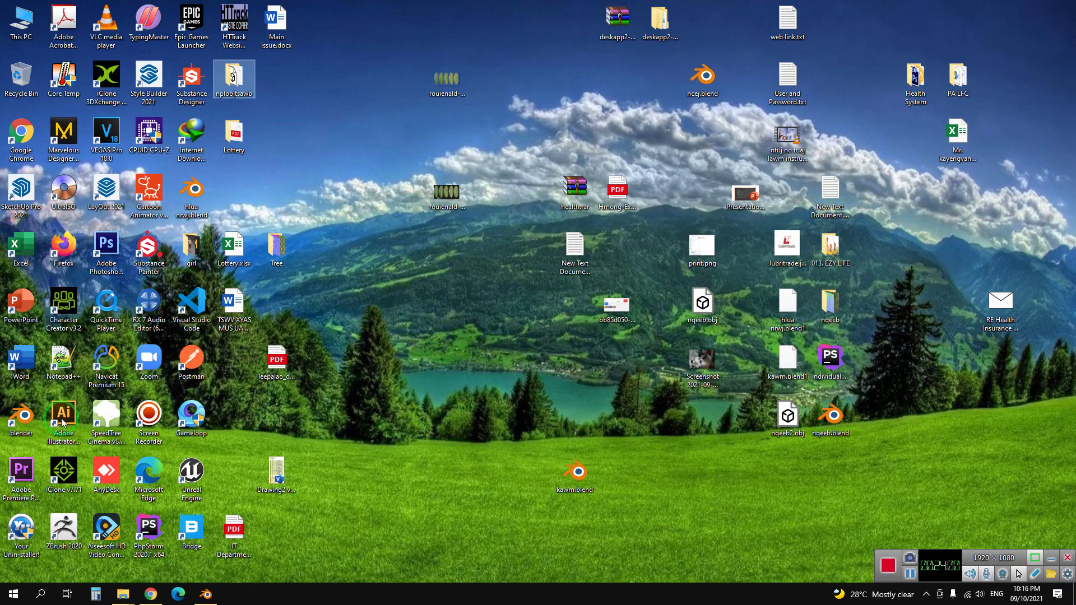
{"action": "left_click", "coordinate": [73, 473]}
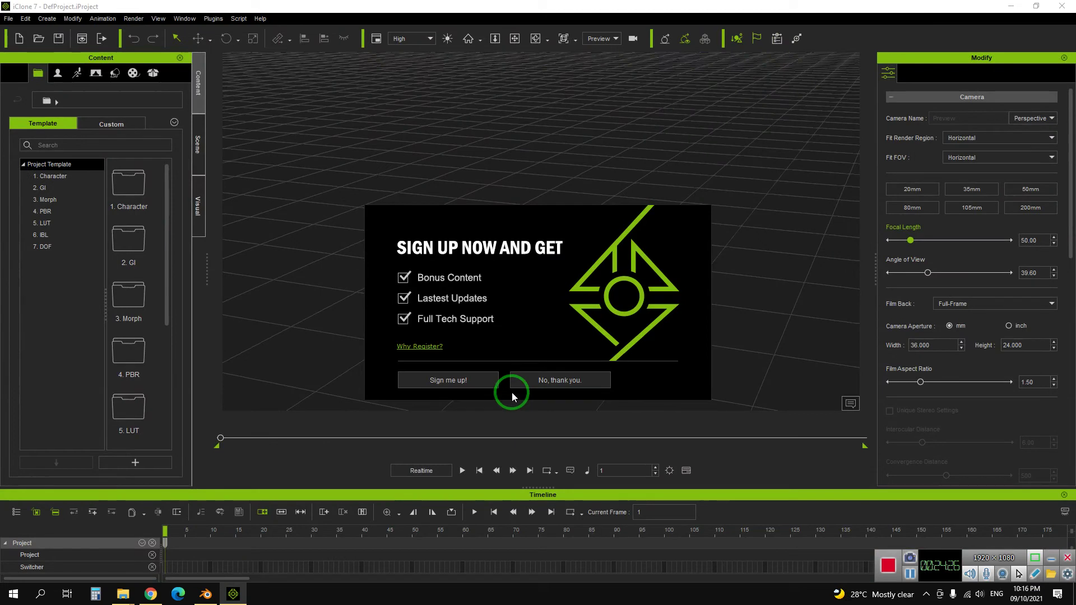
Step: Decline the iClone 7 sign-up prompt with 'No, thank you.'
{"action": "left_click", "coordinate": [555, 382]}
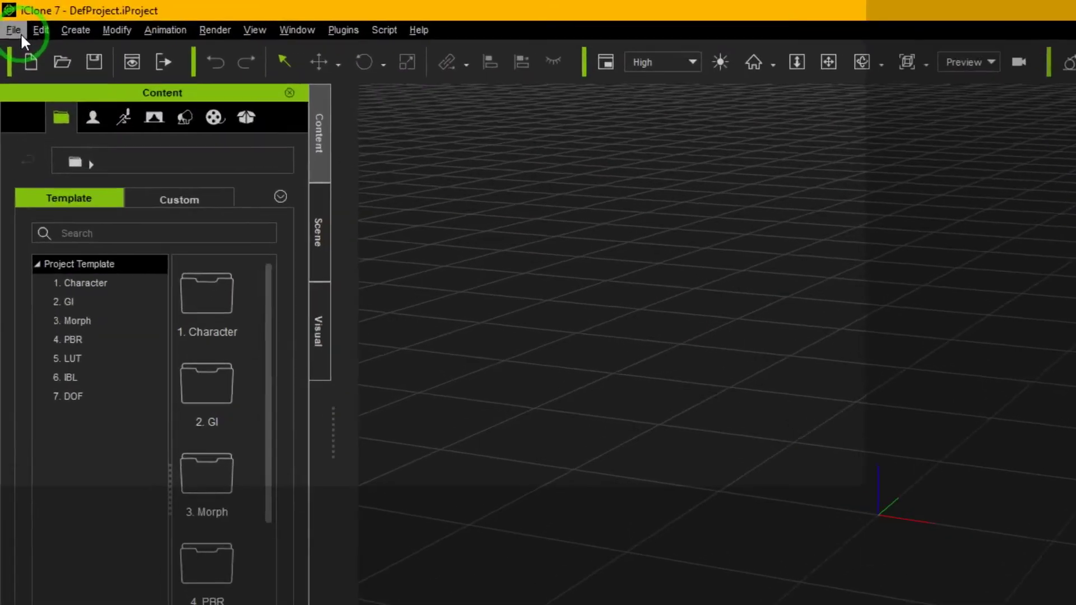
{"action": "left_click", "coordinate": [12, 21]}
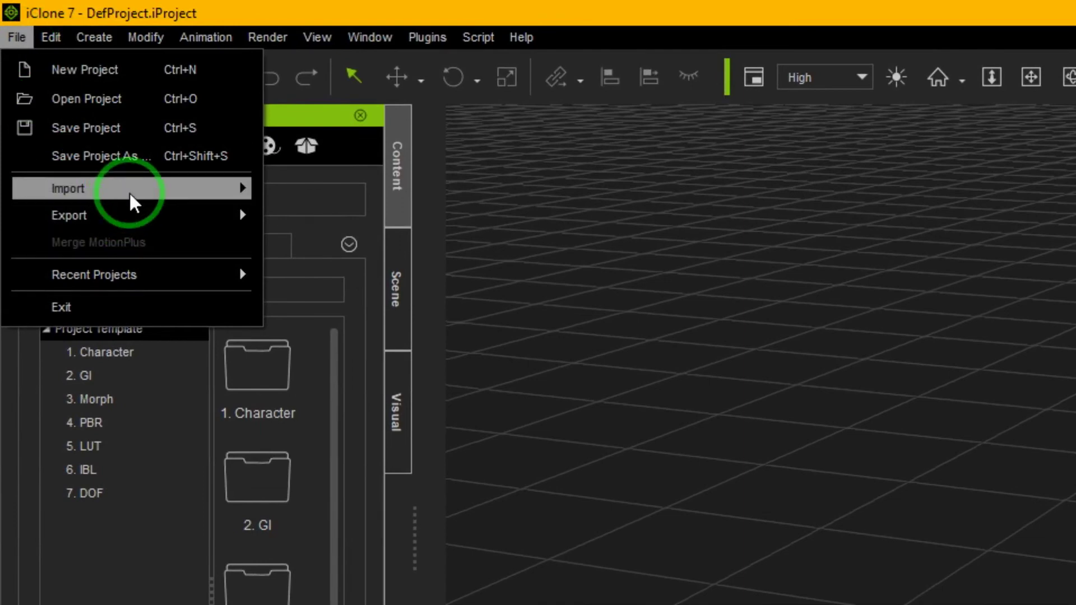
Step: Import untitled.obj from the nploojtsawb folder, then zoom out and look down on the scene
{"action": "mouse_move", "coordinate": [126, 188]}
{"action": "left_click", "coordinate": [324, 193]}
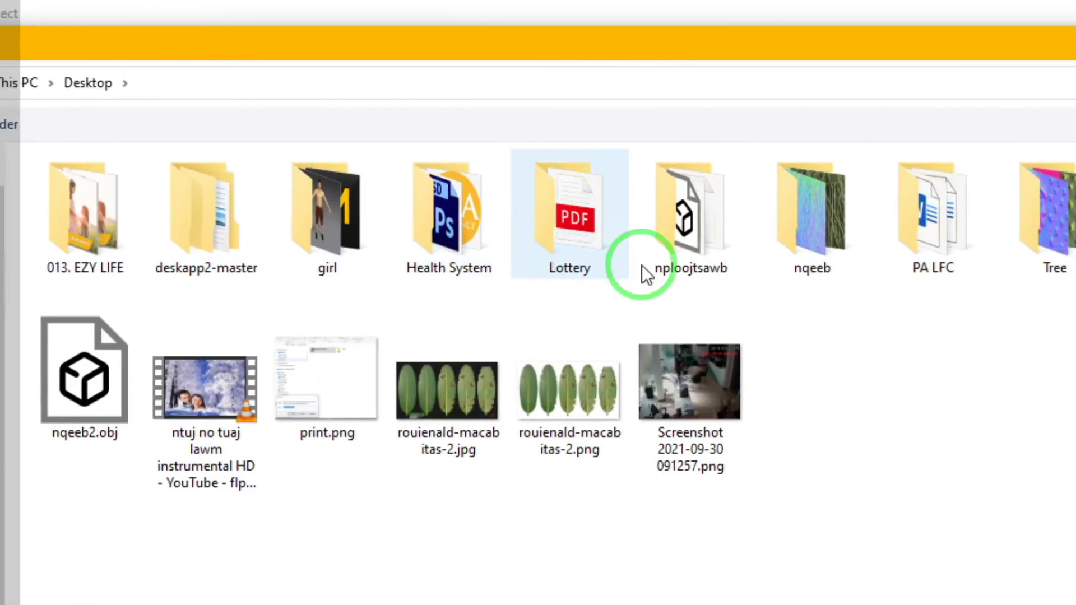
{"action": "double_click", "coordinate": [502, 247]}
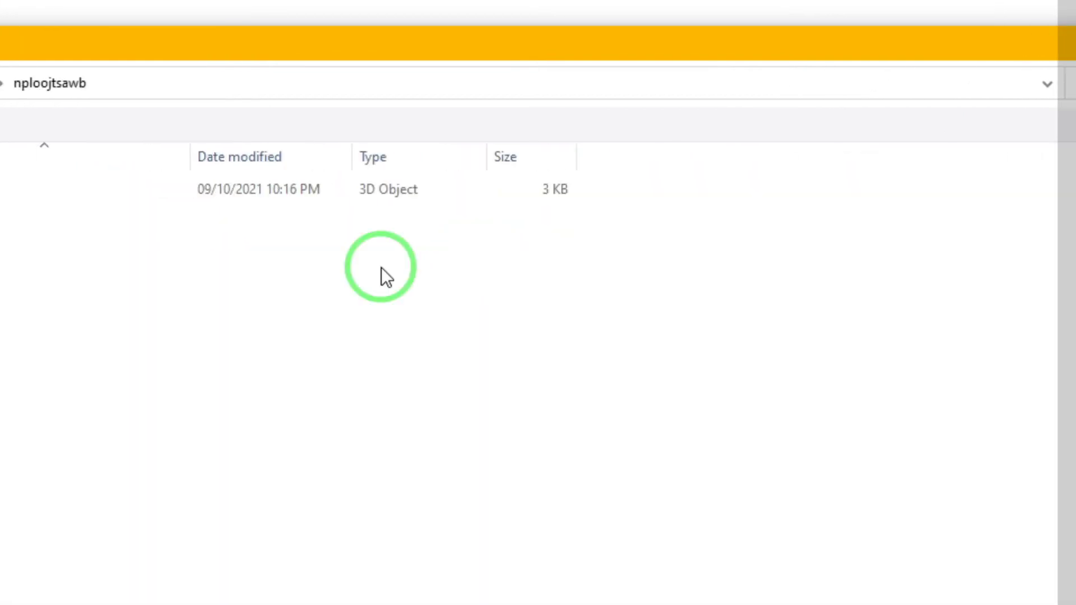
{"action": "left_click", "coordinate": [281, 193]}
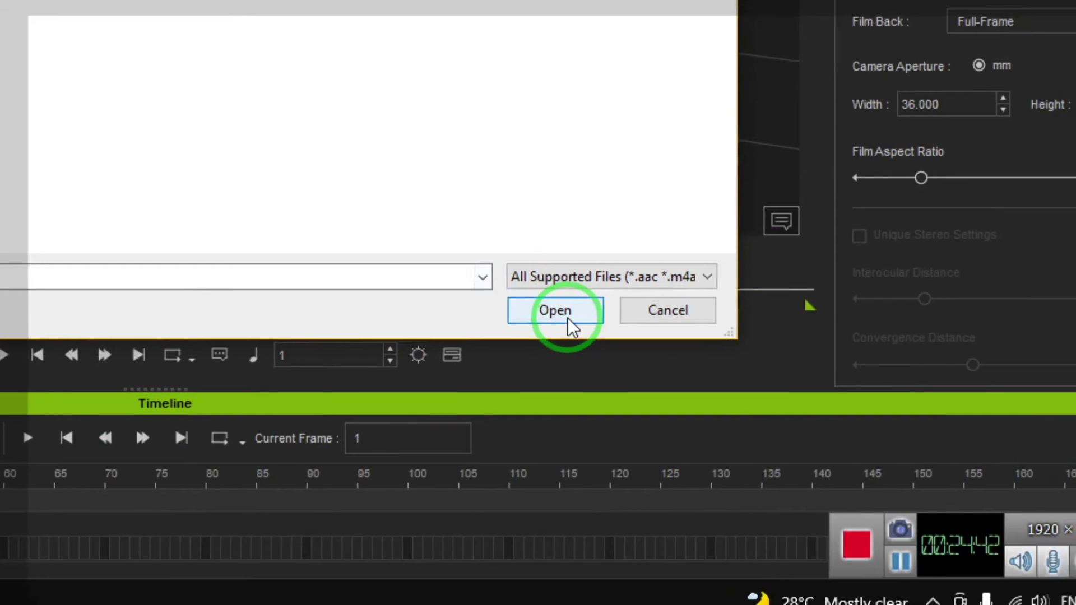
{"action": "left_click", "coordinate": [887, 501]}
{"action": "scroll", "coordinate": [542, 304], "scroll_direction": "down", "scroll_amount": 5}
{"action": "scroll", "coordinate": [540, 301], "scroll_direction": "down", "scroll_amount": 3}
{"action": "scroll", "coordinate": [541, 304], "scroll_direction": "down", "scroll_amount": 2}
{"action": "scroll", "coordinate": [541, 304], "scroll_direction": "down", "scroll_amount": 3}
{"action": "scroll", "coordinate": [542, 304], "scroll_direction": "down", "scroll_amount": 5}
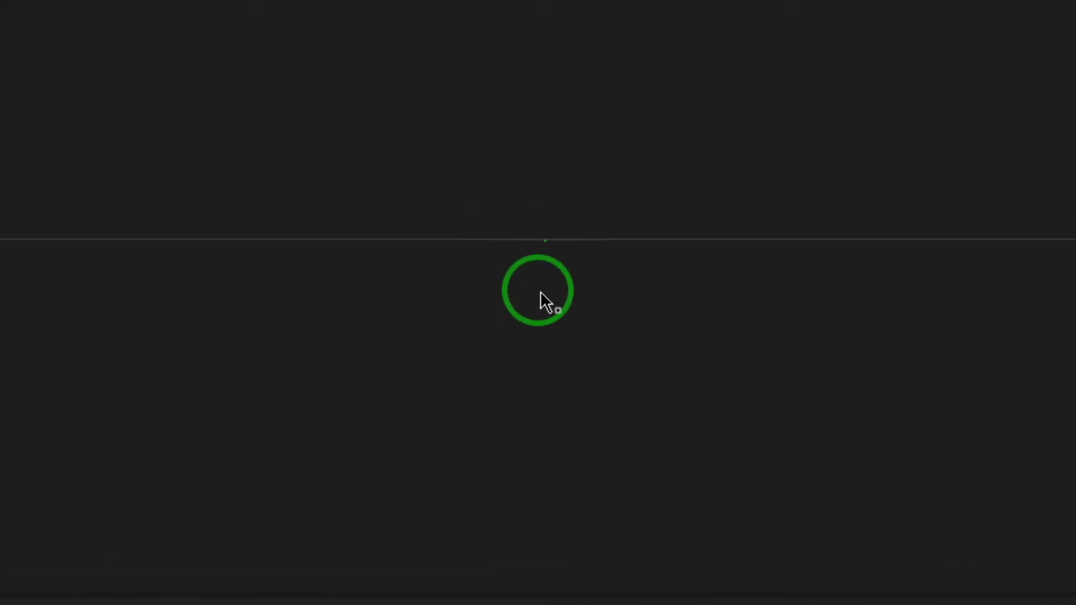
{"action": "mouse_move", "coordinate": [541, 297]}
{"action": "middle_mouse_down"}
{"action": "mouse_move", "coordinate": [536, 283]}
{"action": "mouse_move", "coordinate": [538, 336]}
{"action": "mouse_move", "coordinate": [539, 280]}
{"action": "mouse_move", "coordinate": [536, 337]}
{"action": "mouse_move", "coordinate": [537, 306]}
{"action": "mouse_move", "coordinate": [559, 307]}
{"action": "mouse_move", "coordinate": [546, 305]}
{"action": "middle_mouse_up"}
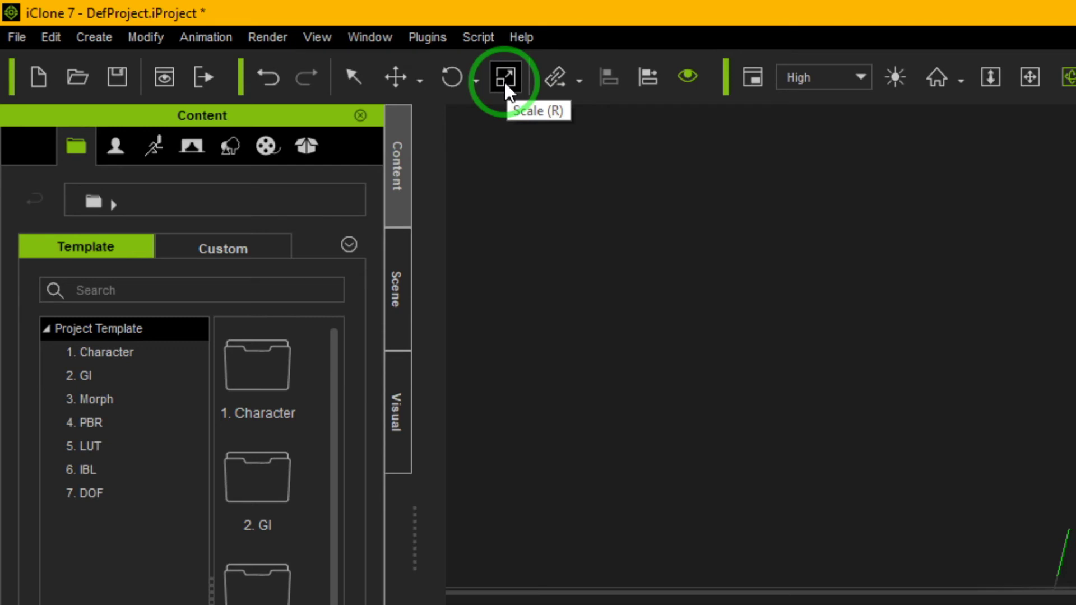
Step: Enlarge the leaf prop with the Scale tool to about 3786
{"action": "left_click", "coordinate": [504, 82]}
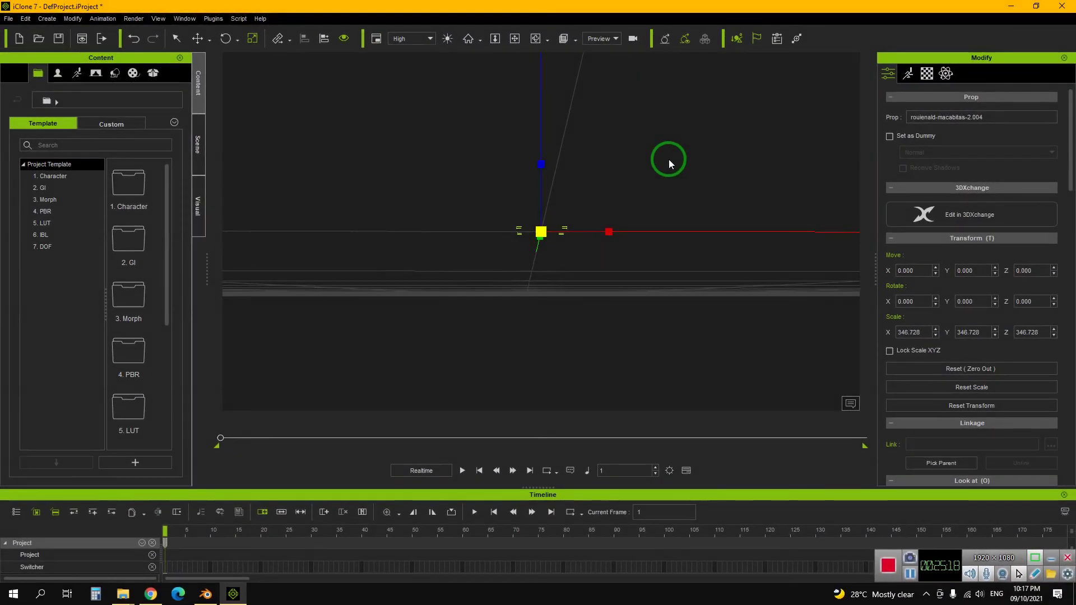
{"action": "mouse_move", "coordinate": [670, 140]}
{"action": "left_mouse_down"}
{"action": "mouse_move", "coordinate": [545, 222]}
{"action": "mouse_move", "coordinate": [704, 110]}
{"action": "left_mouse_up"}
{"action": "left_click_drag", "start_coordinate": [543, 229], "coordinate": [606, 188]}
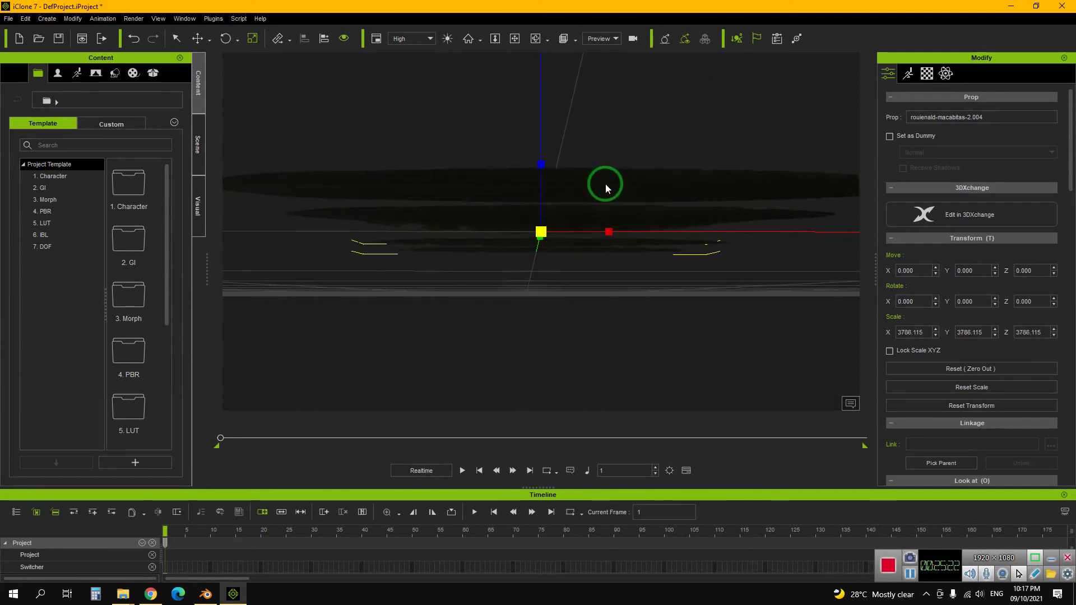
{"action": "mouse_move", "coordinate": [617, 213]}
{"action": "right_mouse_down"}
{"action": "mouse_move", "coordinate": [524, 269]}
{"action": "mouse_move", "coordinate": [538, 288]}
{"action": "right_mouse_up"}
{"action": "scroll", "coordinate": [524, 268], "scroll_direction": "down", "scroll_amount": 5}
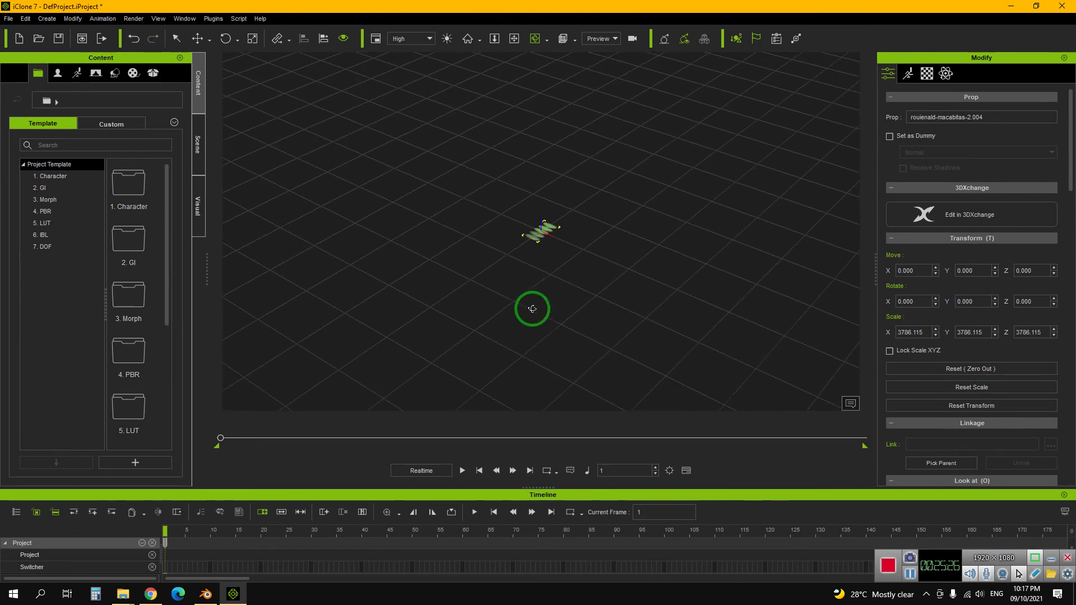
{"action": "scroll", "coordinate": [538, 284], "scroll_direction": "up", "scroll_amount": 5}
{"action": "scroll", "coordinate": [509, 269], "scroll_direction": "down", "scroll_amount": 3}
{"action": "mouse_move", "coordinate": [509, 269]}
{"action": "right_mouse_down"}
{"action": "mouse_move", "coordinate": [613, 277]}
{"action": "mouse_move", "coordinate": [596, 255]}
{"action": "mouse_move", "coordinate": [699, 271]}
{"action": "mouse_move", "coordinate": [560, 254]}
{"action": "right_mouse_up"}
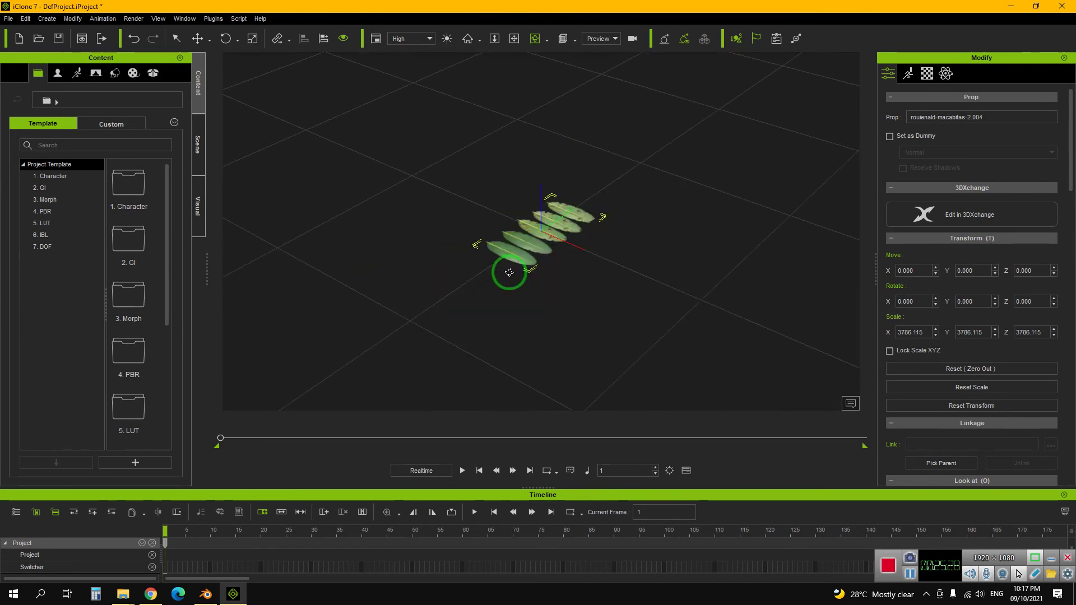
{"action": "scroll", "coordinate": [560, 254], "scroll_direction": "up", "scroll_amount": 2}
{"action": "scroll", "coordinate": [559, 251], "scroll_direction": "up", "scroll_amount": 2}
{"action": "scroll", "coordinate": [559, 247], "scroll_direction": "up", "scroll_amount": 2}
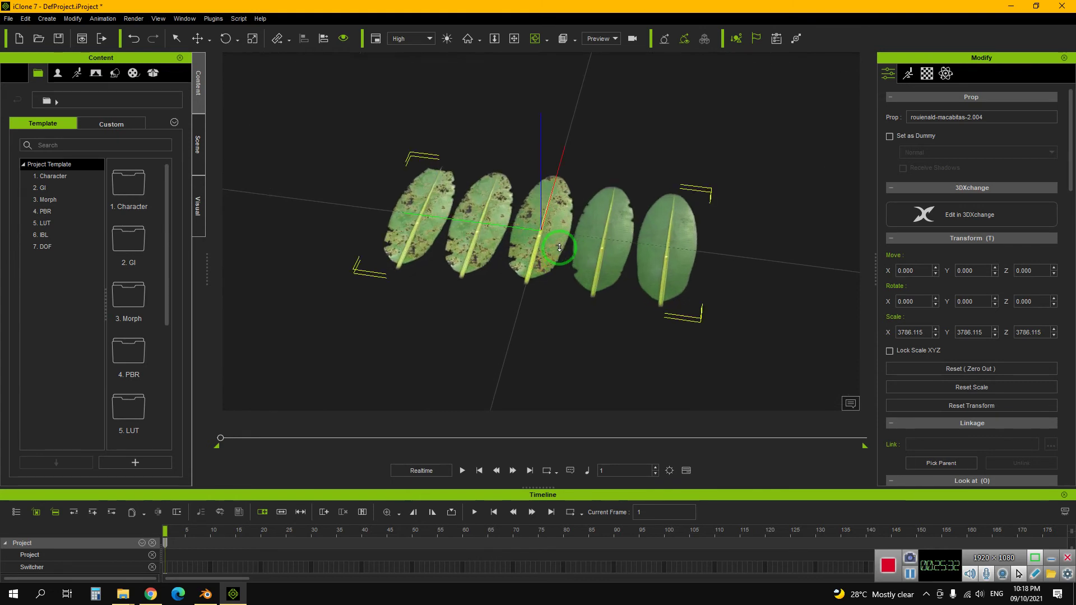
Step: Scale the leaf prop further until its uniform scale reads 9999.900
{"action": "key", "text": "r"}
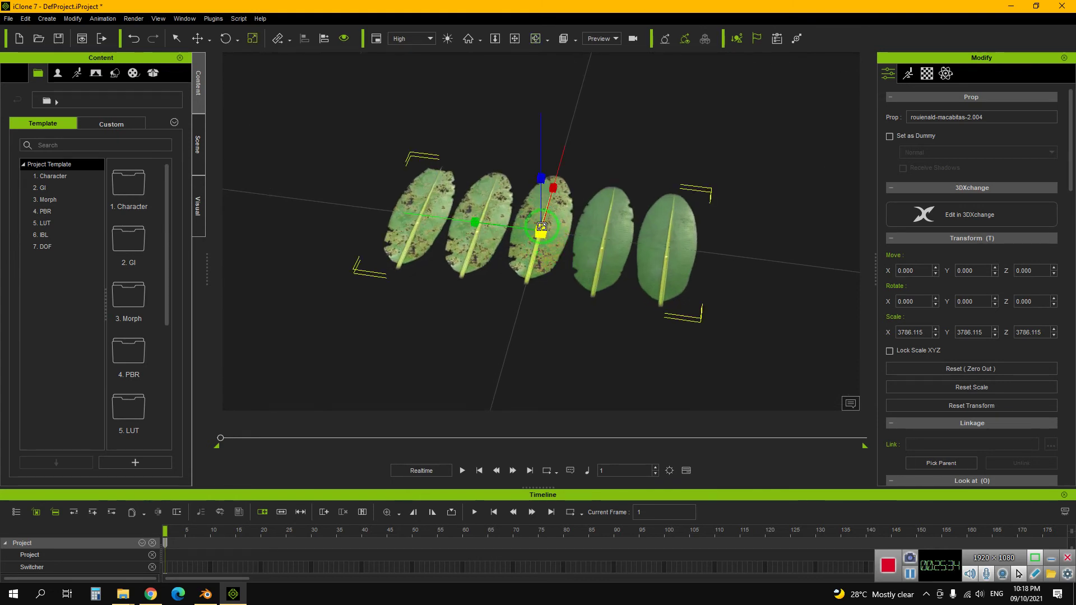
{"action": "mouse_move", "coordinate": [540, 228]}
{"action": "left_mouse_down"}
{"action": "mouse_move", "coordinate": [668, 136]}
{"action": "mouse_move", "coordinate": [576, 206]}
{"action": "mouse_move", "coordinate": [680, 159]}
{"action": "mouse_move", "coordinate": [566, 234]}
{"action": "mouse_move", "coordinate": [648, 169]}
{"action": "mouse_move", "coordinate": [690, 169]}
{"action": "left_mouse_up"}
{"action": "mouse_move", "coordinate": [540, 235]}
{"action": "left_mouse_down"}
{"action": "mouse_move", "coordinate": [611, 201]}
{"action": "mouse_move", "coordinate": [580, 241]}
{"action": "mouse_move", "coordinate": [557, 248]}
{"action": "mouse_move", "coordinate": [412, 241]}
{"action": "left_mouse_up"}
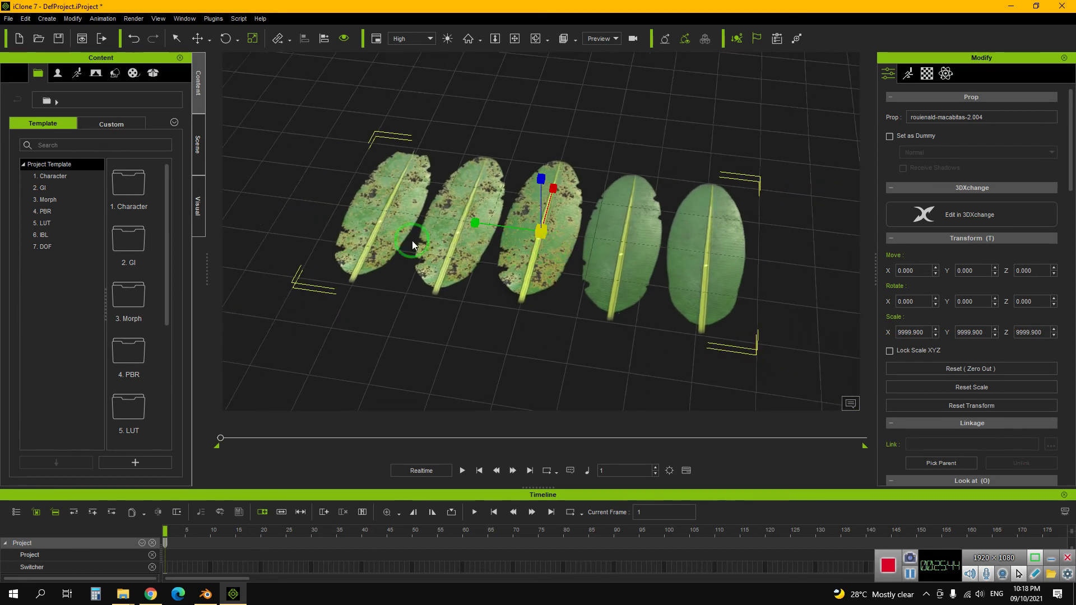
{"action": "right_click_drag", "start_coordinate": [536, 271], "coordinate": [559, 276]}
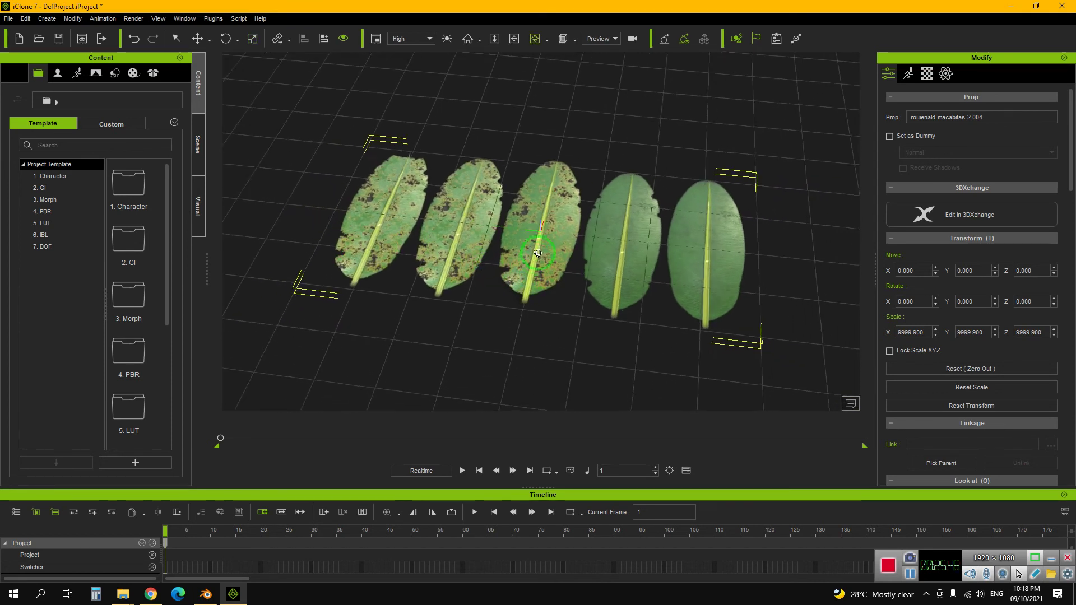
{"action": "scroll", "coordinate": [555, 276], "scroll_direction": "up", "scroll_amount": 3}
{"action": "scroll", "coordinate": [546, 278], "scroll_direction": "down", "scroll_amount": 3}
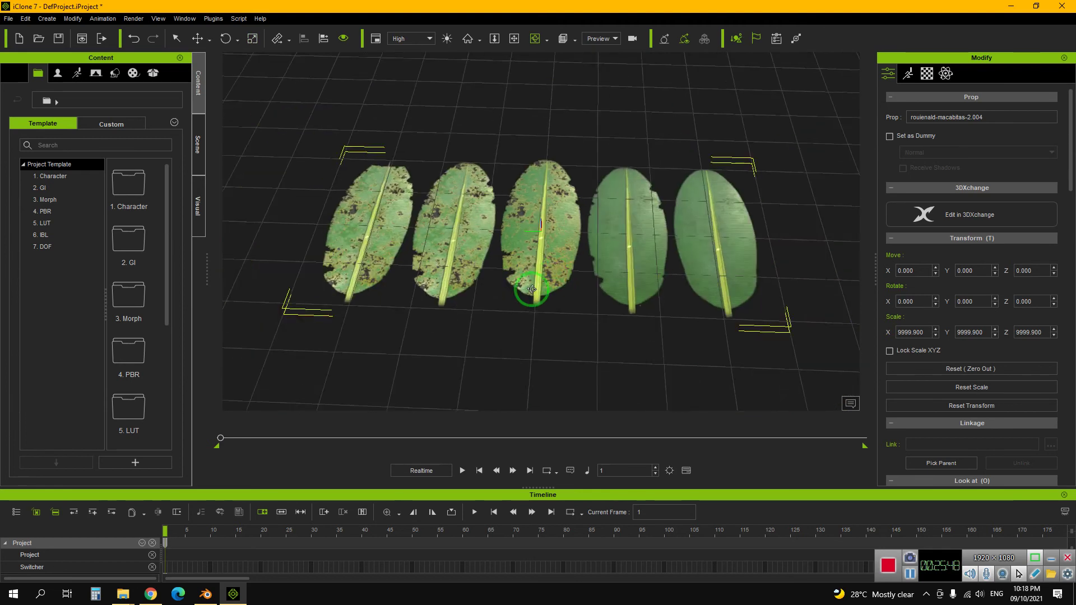
Step: Show the Avatar template thumbnails in the Content library
{"action": "left_click", "coordinate": [58, 74]}
{"action": "left_click", "coordinate": [42, 176]}
{"action": "left_click", "coordinate": [130, 302]}
Step: Place the 0.Jade template avatar onto the middle banana leaf
{"action": "left_click_drag", "start_coordinate": [125, 288], "coordinate": [334, 301]}
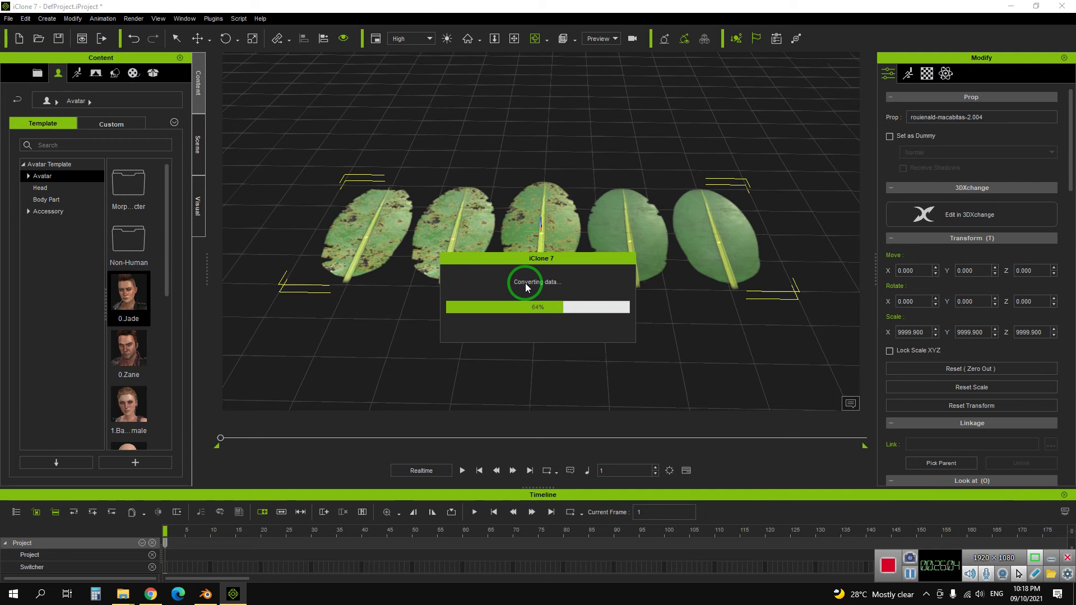
{"action": "scroll", "coordinate": [572, 270], "scroll_direction": "up", "scroll_amount": 1}
{"action": "scroll", "coordinate": [572, 269], "scroll_direction": "up", "scroll_amount": 1}
{"action": "scroll", "coordinate": [589, 263], "scroll_direction": "up", "scroll_amount": 1}
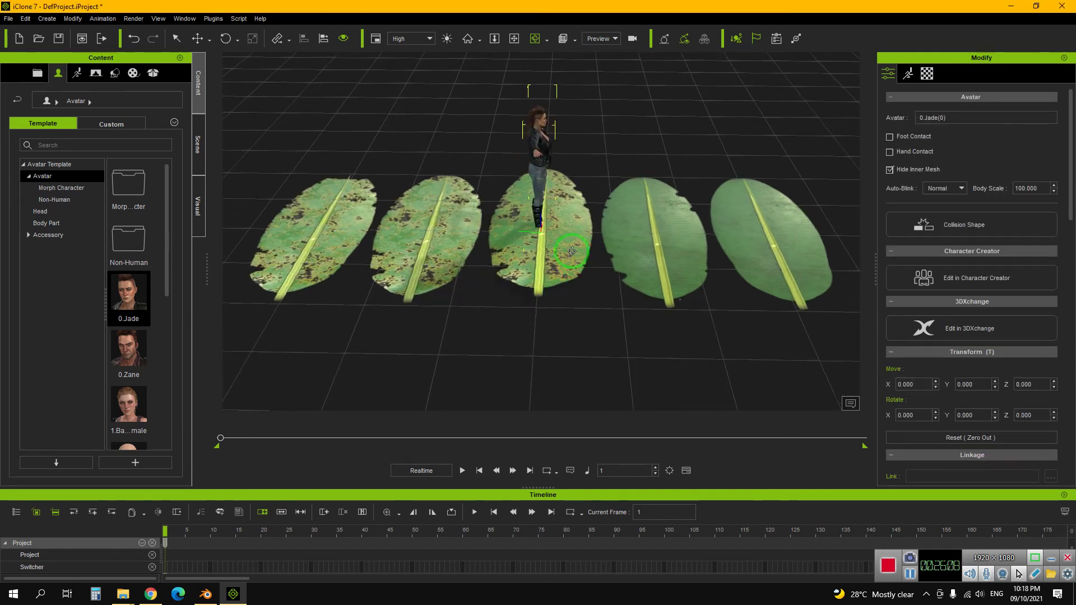
Step: Compare the avatar's size with the leaves, then show the Scene object list
{"action": "left_click", "coordinate": [583, 260]}
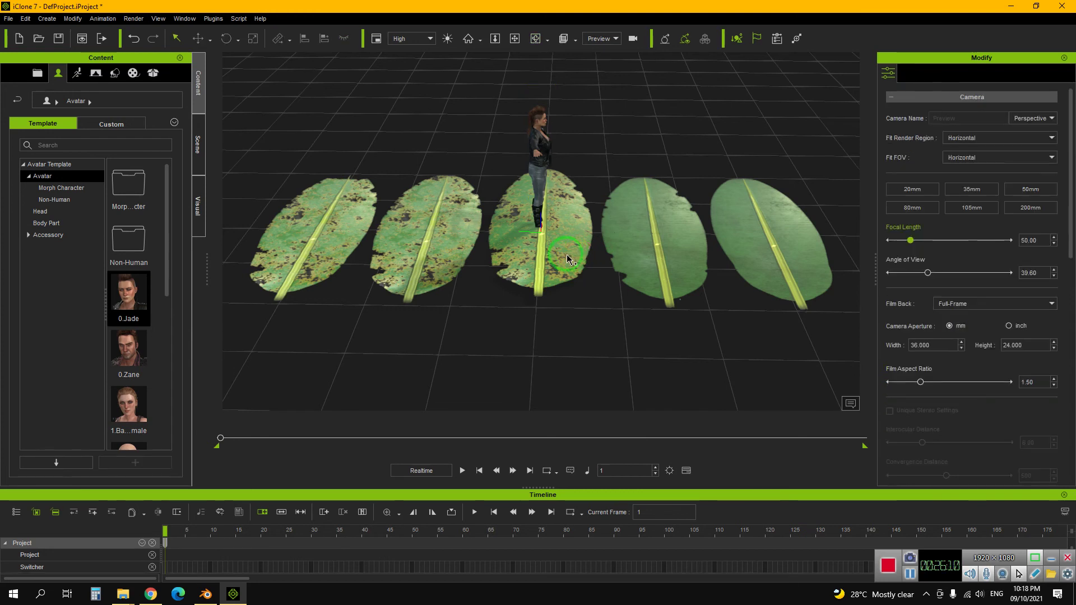
{"action": "scroll", "coordinate": [553, 258], "scroll_direction": "down", "scroll_amount": 2}
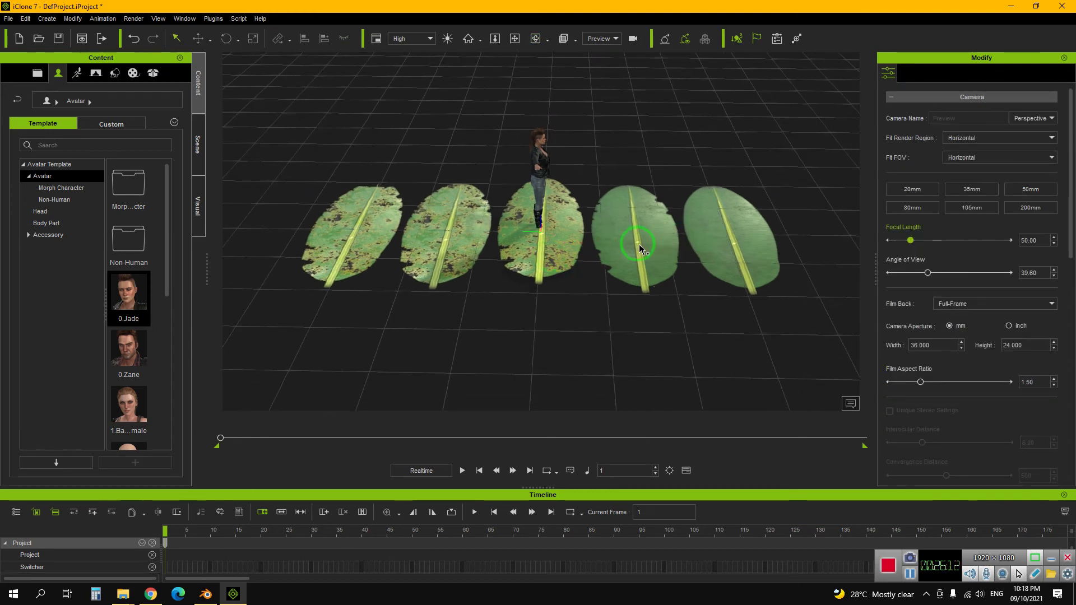
{"action": "scroll", "coordinate": [630, 271], "scroll_direction": "down", "scroll_amount": 1}
{"action": "scroll", "coordinate": [640, 258], "scroll_direction": "down", "scroll_amount": 1}
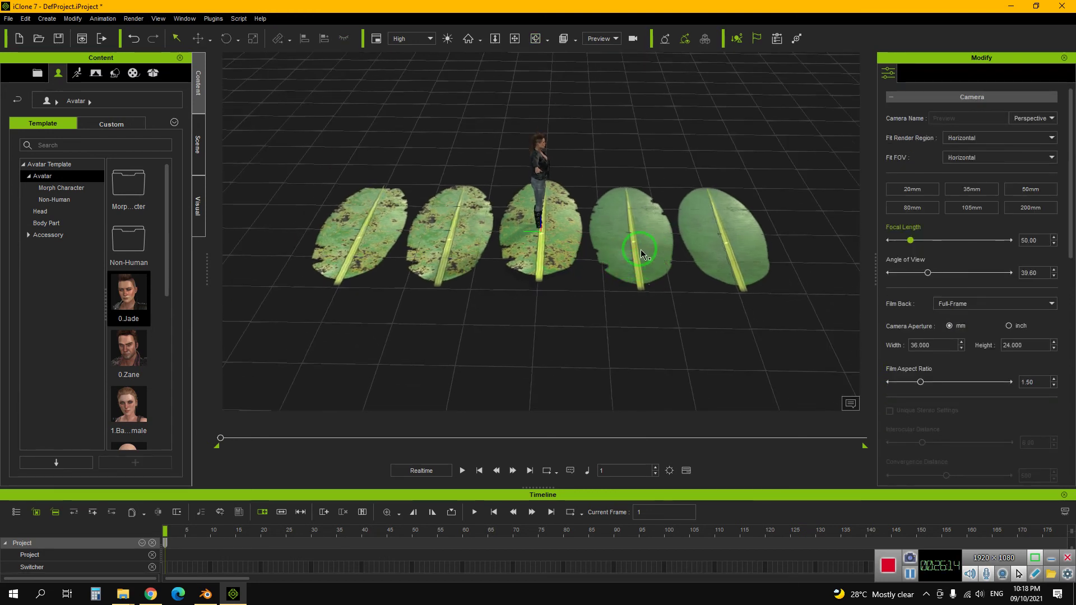
{"action": "left_click", "coordinate": [540, 193]}
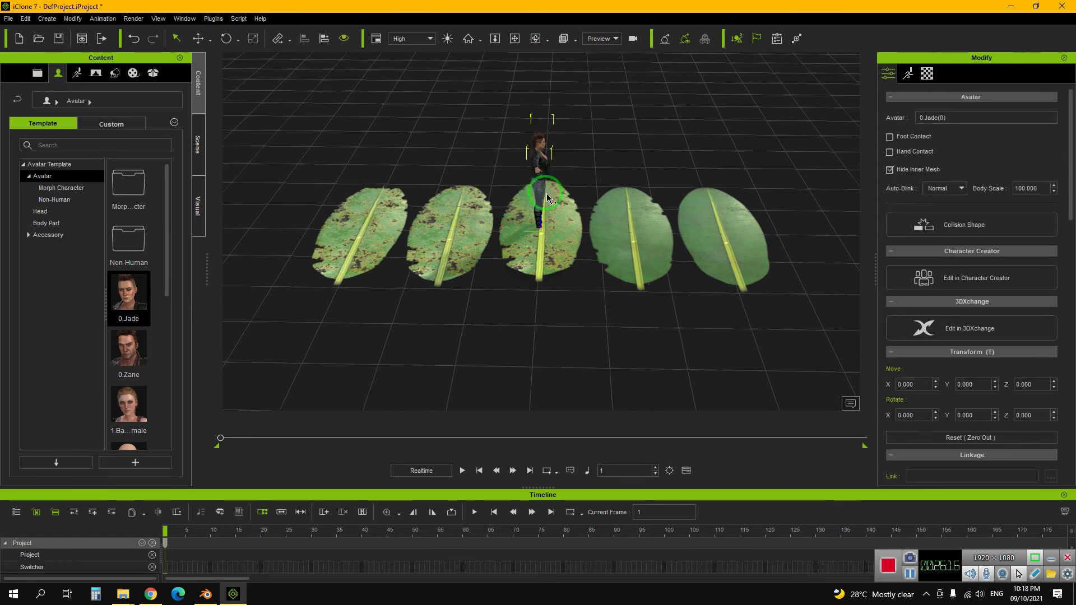
{"action": "left_click", "coordinate": [643, 257]}
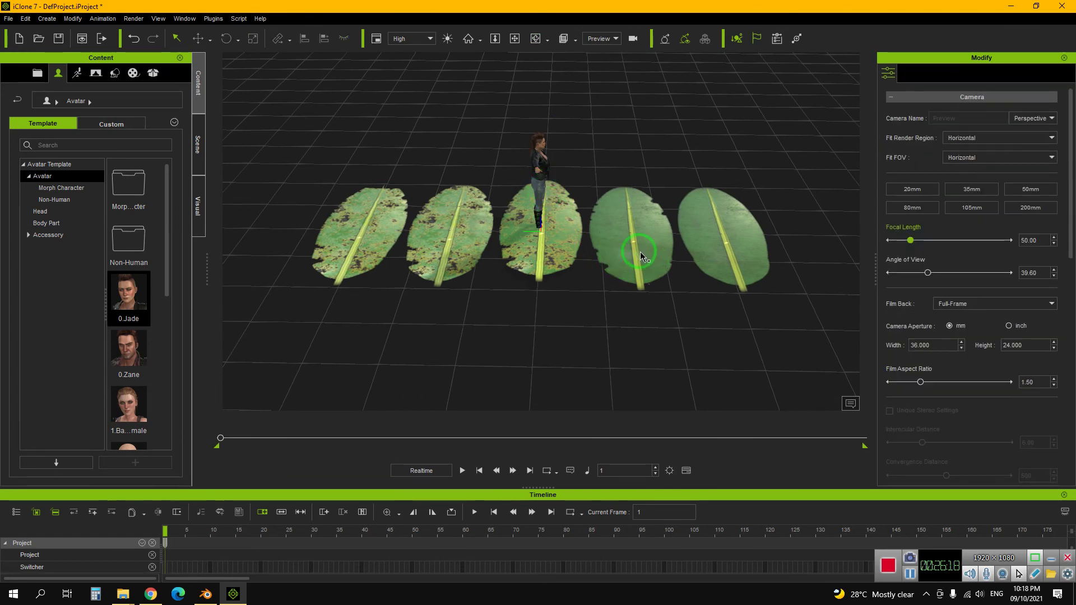
{"action": "scroll", "coordinate": [547, 251], "scroll_direction": "down", "scroll_amount": 2}
{"action": "scroll", "coordinate": [558, 249], "scroll_direction": "down", "scroll_amount": 1}
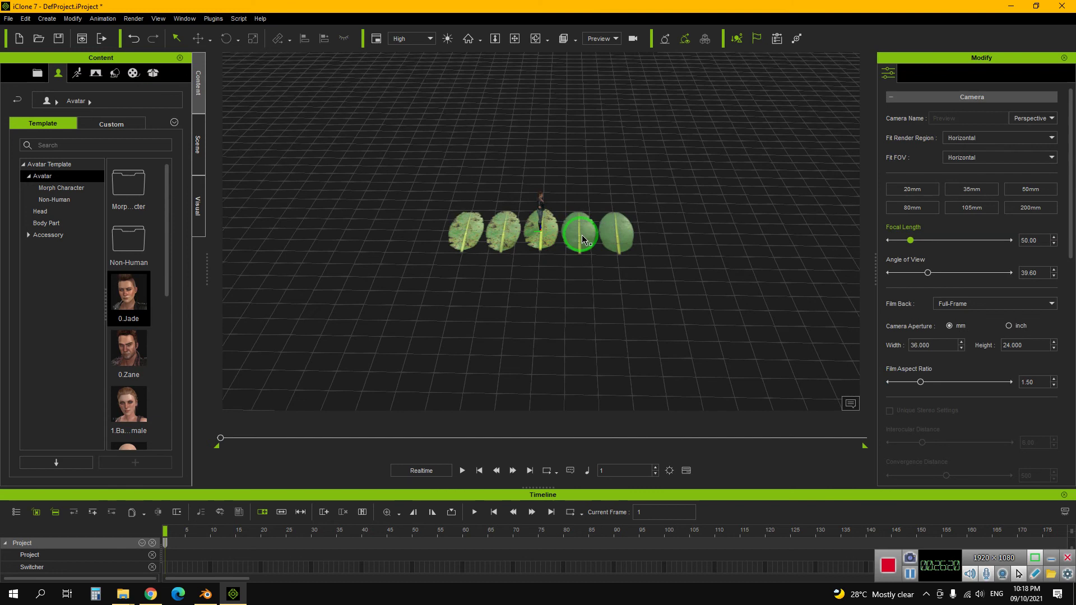
{"action": "left_click", "coordinate": [197, 140]}
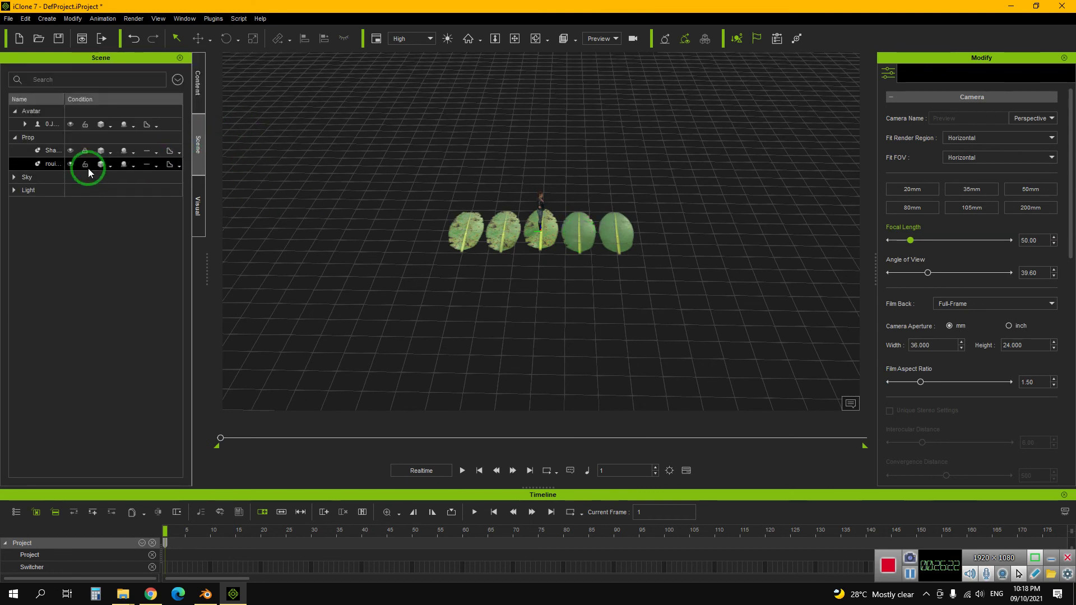
{"action": "left_click", "coordinate": [50, 165]}
{"action": "scroll", "coordinate": [543, 277], "scroll_direction": "up", "scroll_amount": 1}
{"action": "scroll", "coordinate": [544, 276], "scroll_direction": "up", "scroll_amount": 2}
{"action": "scroll", "coordinate": [535, 280], "scroll_direction": "up", "scroll_amount": 1}
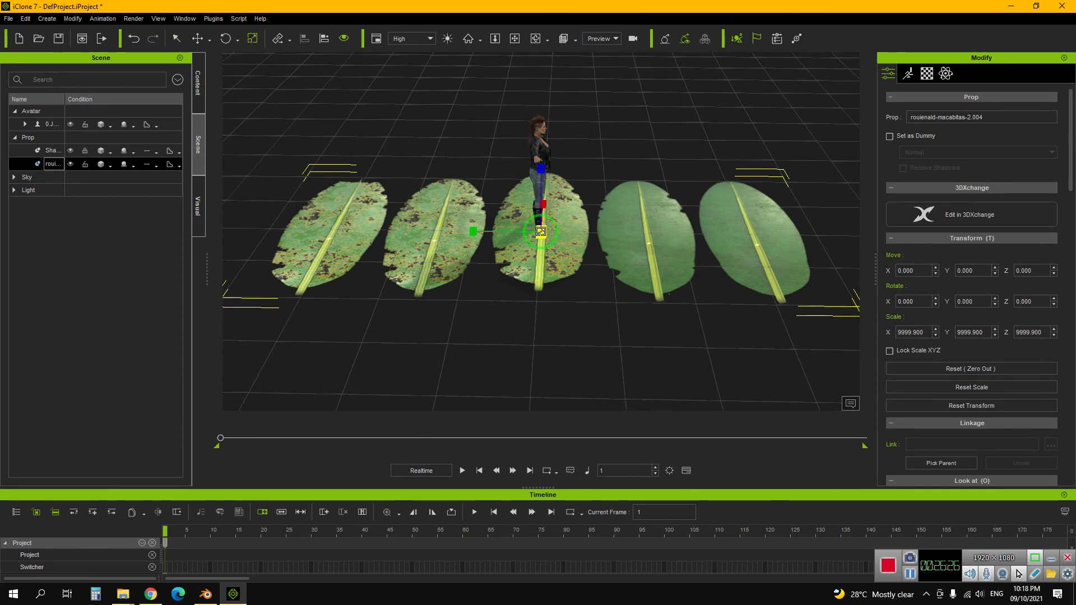
{"action": "scroll", "coordinate": [510, 248], "scroll_direction": "down", "scroll_amount": 2}
{"action": "scroll", "coordinate": [339, 294], "scroll_direction": "down", "scroll_amount": 2}
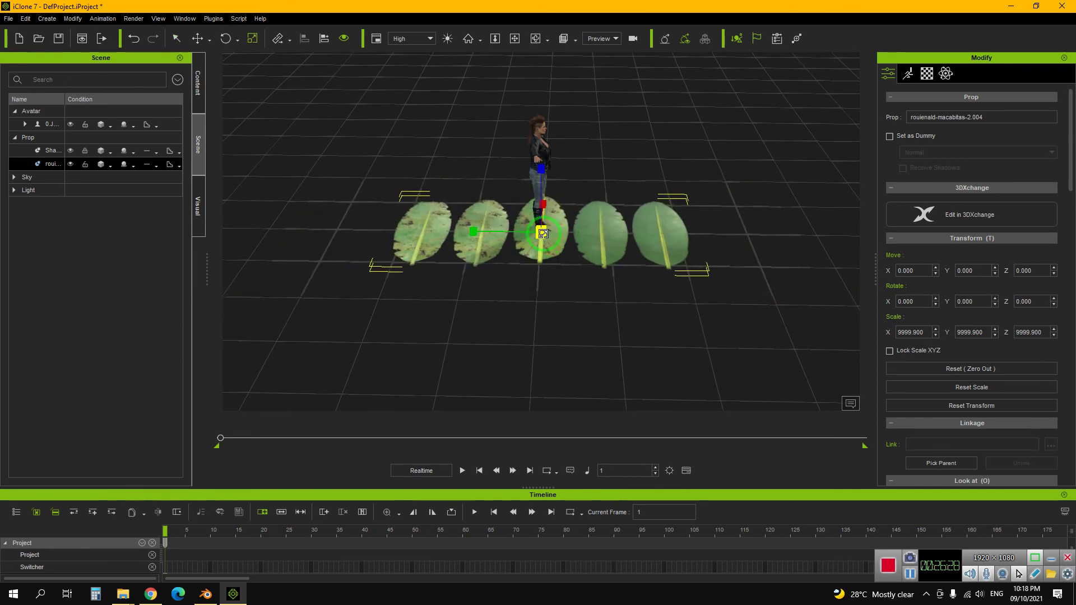
{"action": "scroll", "coordinate": [505, 252], "scroll_direction": "down", "scroll_amount": 1}
{"action": "scroll", "coordinate": [560, 261], "scroll_direction": "up", "scroll_amount": 1}
{"action": "scroll", "coordinate": [560, 256], "scroll_direction": "up", "scroll_amount": 2}
{"action": "scroll", "coordinate": [560, 254], "scroll_direction": "down", "scroll_amount": 3}
{"action": "mouse_move", "coordinate": [591, 247]}
{"action": "right_mouse_down"}
{"action": "mouse_move", "coordinate": [362, 253]}
{"action": "mouse_move", "coordinate": [488, 233]}
{"action": "mouse_move", "coordinate": [435, 242]}
{"action": "mouse_move", "coordinate": [608, 247]}
{"action": "mouse_move", "coordinate": [495, 271]}
{"action": "right_mouse_up"}
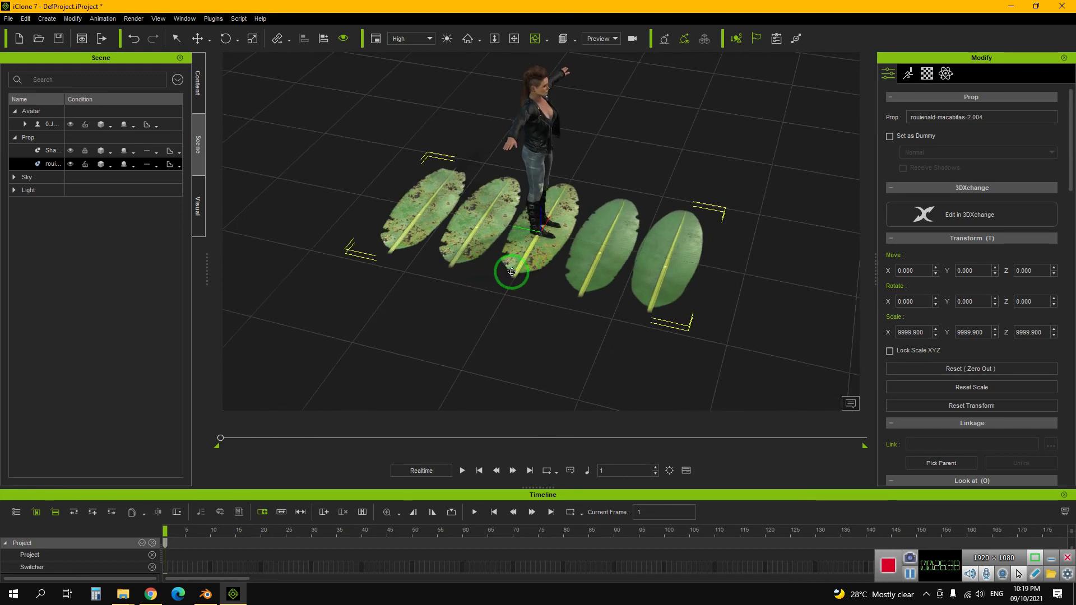
{"action": "left_click", "coordinate": [544, 148]}
{"action": "key", "text": "Delete"}
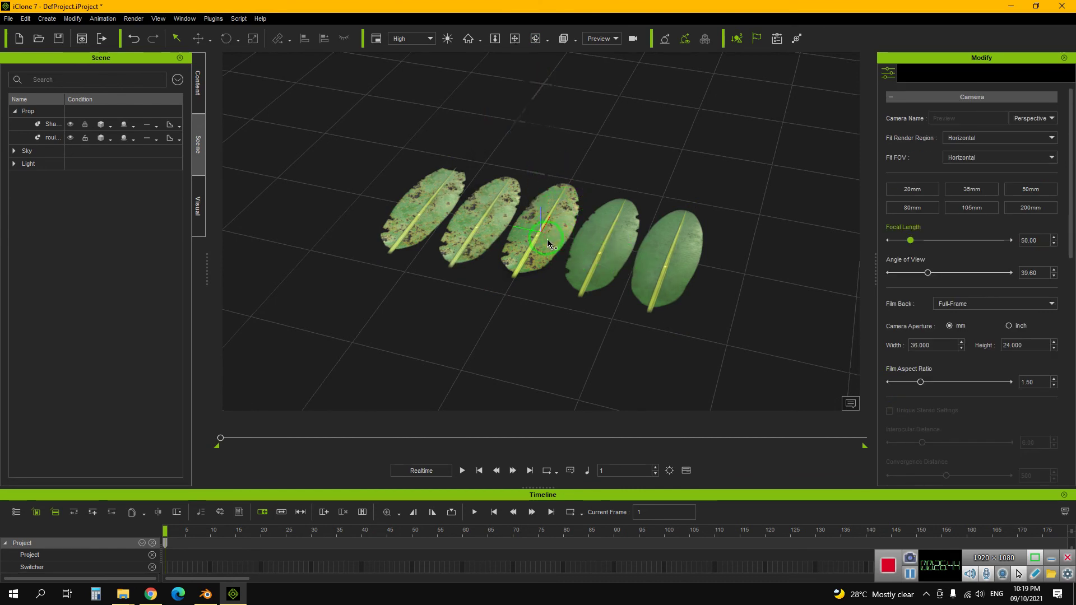
Step: Select the leaf prop in the Scene list and move it up to Z 13.466
{"action": "scroll", "coordinate": [547, 239], "scroll_direction": "up", "scroll_amount": 2}
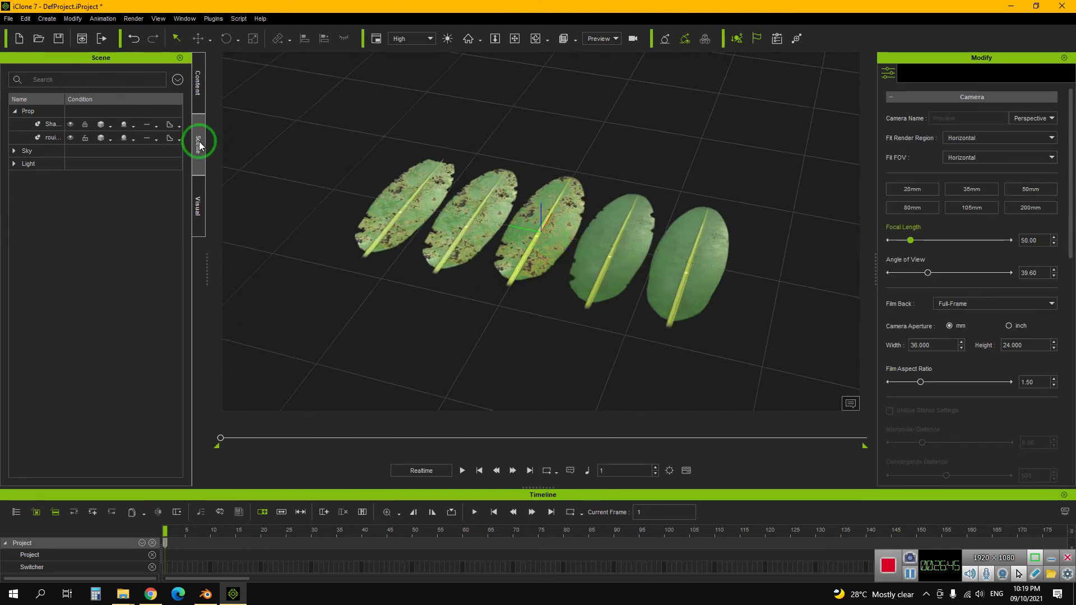
{"action": "left_click", "coordinate": [57, 138]}
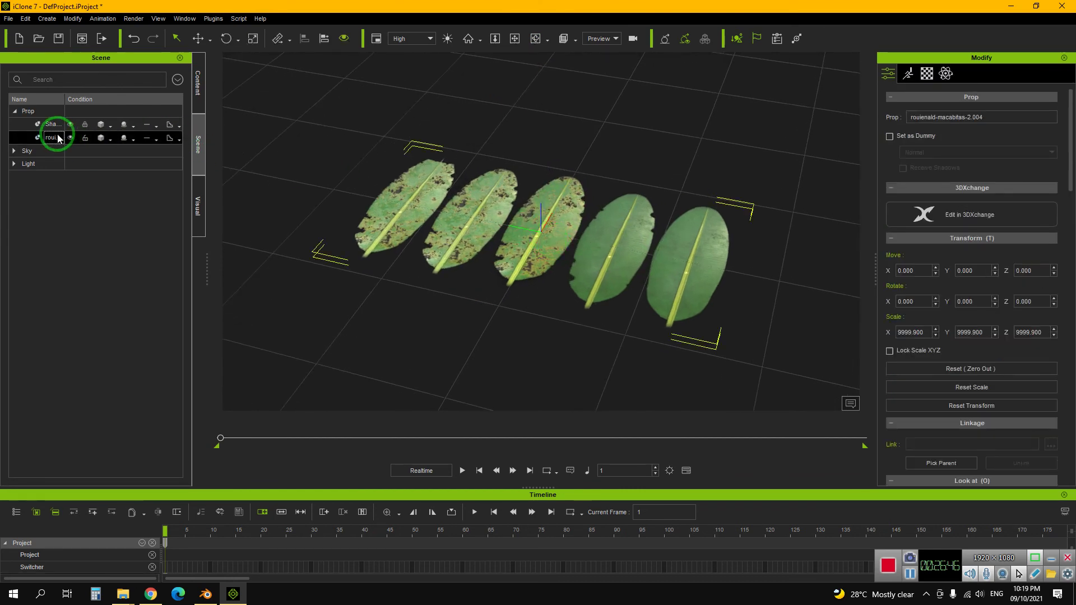
{"action": "key", "text": "w"}
{"action": "left_click_drag", "start_coordinate": [540, 195], "coordinate": [543, 161]}
{"action": "mouse_move", "coordinate": [540, 264]}
{"action": "right_mouse_down"}
{"action": "mouse_move", "coordinate": [582, 251]}
{"action": "mouse_move", "coordinate": [589, 175]}
{"action": "mouse_move", "coordinate": [548, 259]}
{"action": "mouse_move", "coordinate": [606, 240]}
{"action": "mouse_move", "coordinate": [613, 325]}
{"action": "right_mouse_up"}
{"action": "scroll", "coordinate": [623, 304], "scroll_direction": "down", "scroll_amount": 5}
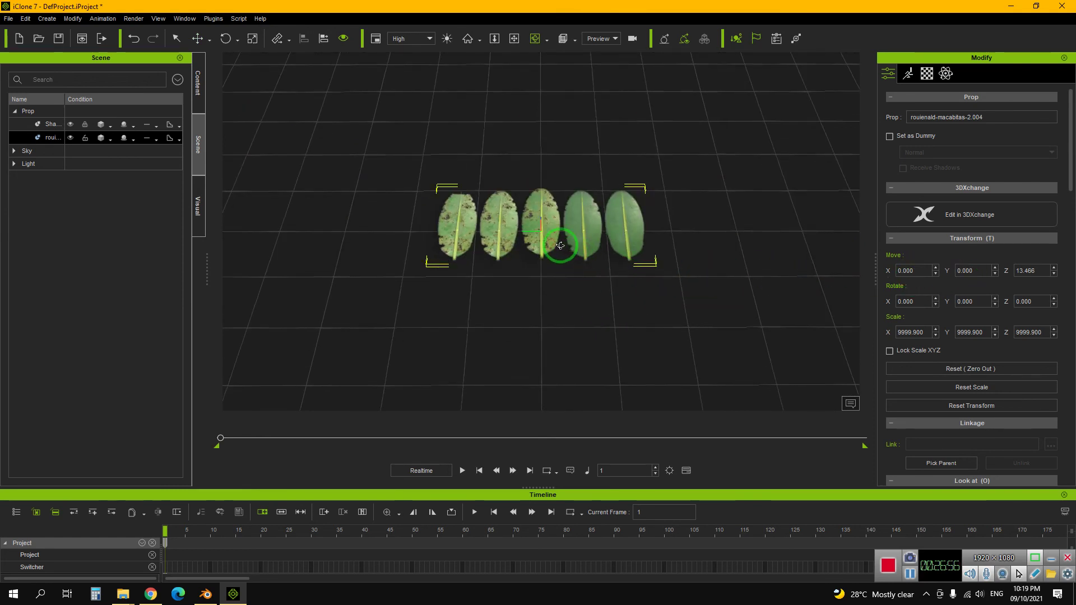
{"action": "scroll", "coordinate": [561, 245], "scroll_direction": "up", "scroll_amount": 1}
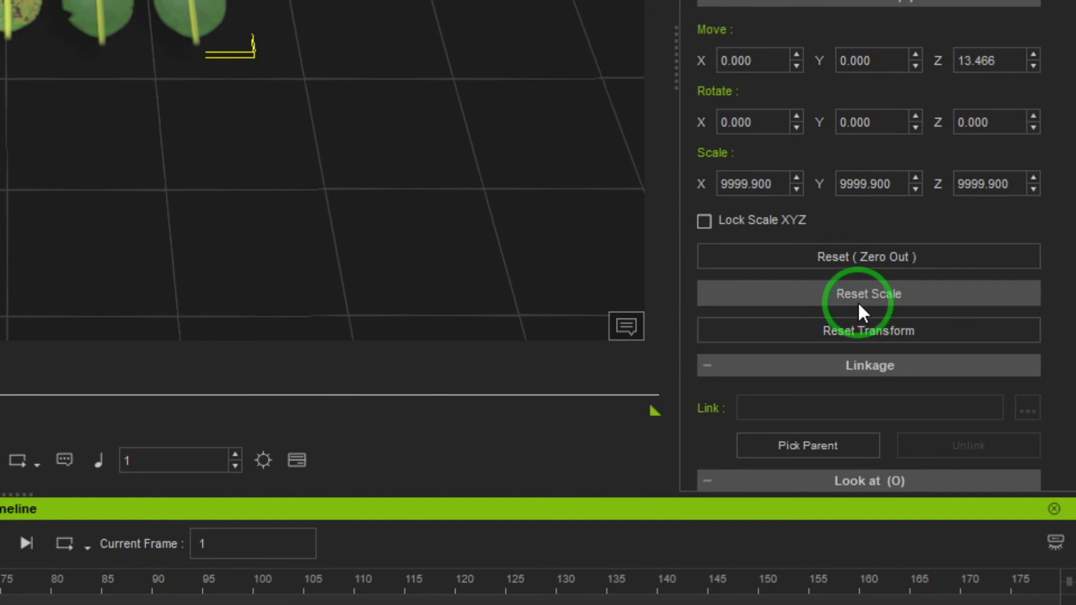
Step: Reset the leaf props to default scale, then show the Set templates in Content
{"action": "left_click", "coordinate": [857, 301]}
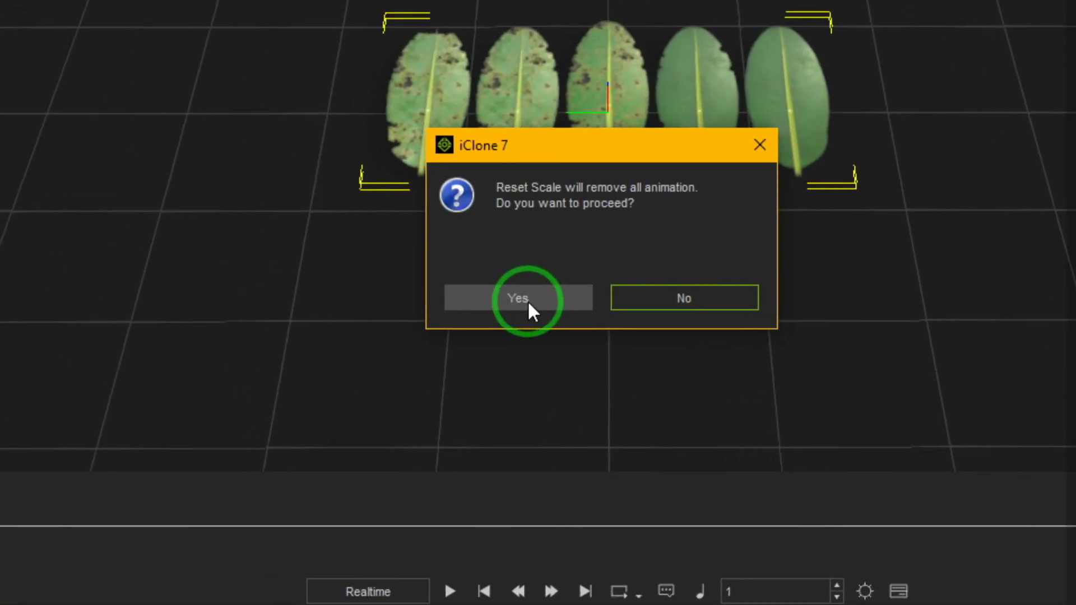
{"action": "left_click", "coordinate": [443, 285]}
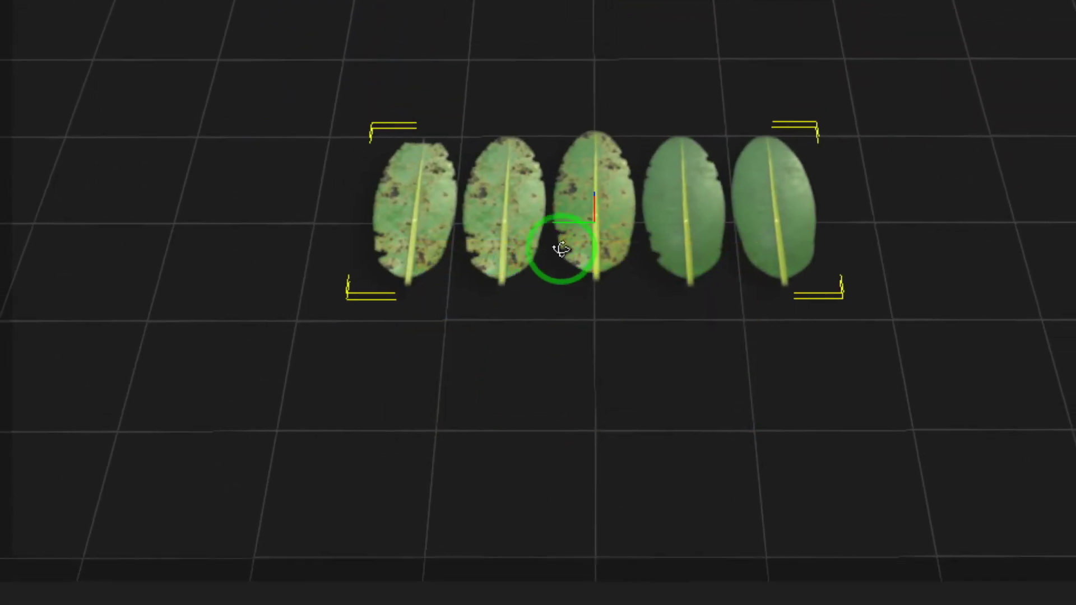
{"action": "scroll", "coordinate": [547, 301], "scroll_direction": "up", "scroll_amount": 2}
{"action": "scroll", "coordinate": [543, 300], "scroll_direction": "up", "scroll_amount": 2}
{"action": "scroll", "coordinate": [497, 305], "scroll_direction": "up", "scroll_amount": 2}
{"action": "scroll", "coordinate": [540, 304], "scroll_direction": "up", "scroll_amount": 2}
{"action": "mouse_move", "coordinate": [540, 303]}
{"action": "left_mouse_down"}
{"action": "mouse_move", "coordinate": [553, 252]}
{"action": "mouse_move", "coordinate": [552, 336]}
{"action": "mouse_move", "coordinate": [457, 284]}
{"action": "mouse_move", "coordinate": [586, 337]}
{"action": "left_mouse_up"}
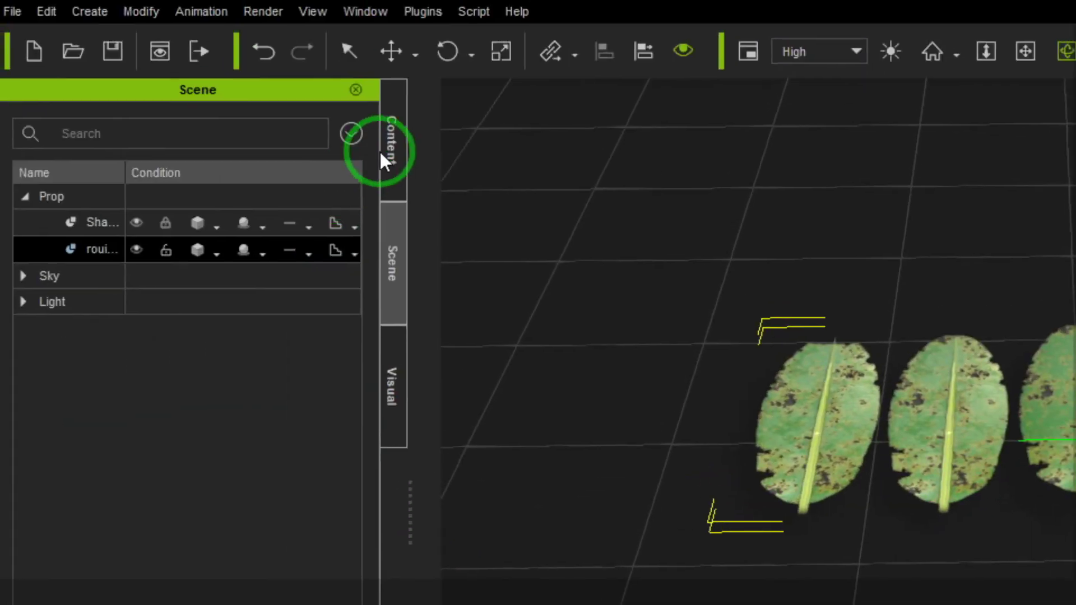
{"action": "left_click", "coordinate": [392, 174]}
{"action": "left_click", "coordinate": [229, 147]}
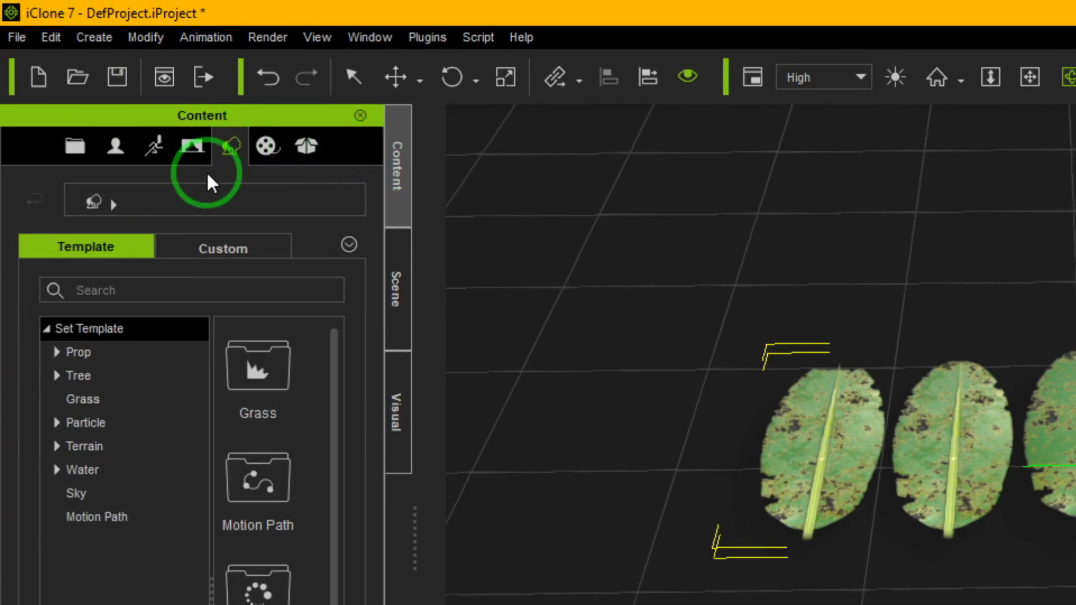
Step: Show the Set Custom items and view the leaf row from higher up
{"action": "left_click", "coordinate": [81, 292]}
{"action": "left_click", "coordinate": [241, 190]}
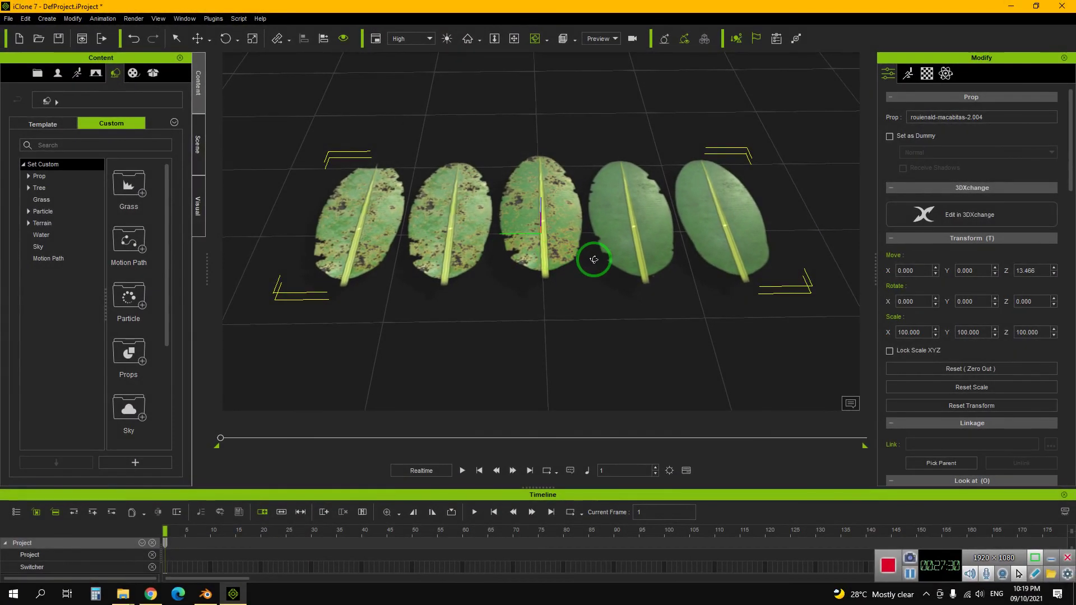
{"action": "scroll", "coordinate": [582, 274], "scroll_direction": "down", "scroll_amount": 3}
{"action": "right_click_drag", "start_coordinate": [553, 272], "coordinate": [546, 234]}
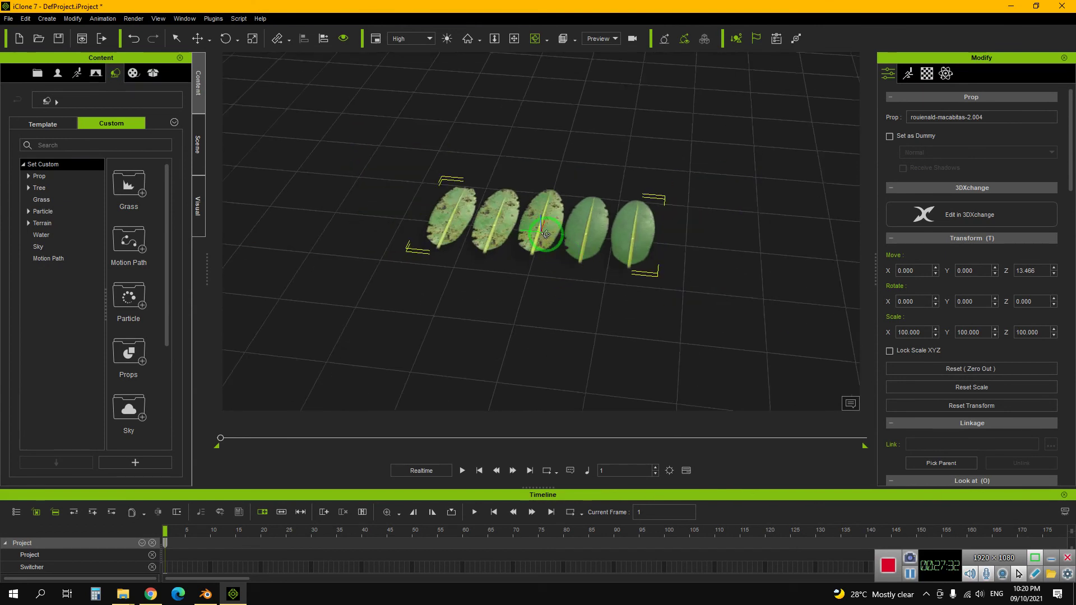
Step: Clone the leaf row and position the copy so it overlaps the originals
{"action": "left_click_drag", "start_coordinate": [553, 192], "coordinate": [559, 157], "text": "shift"}
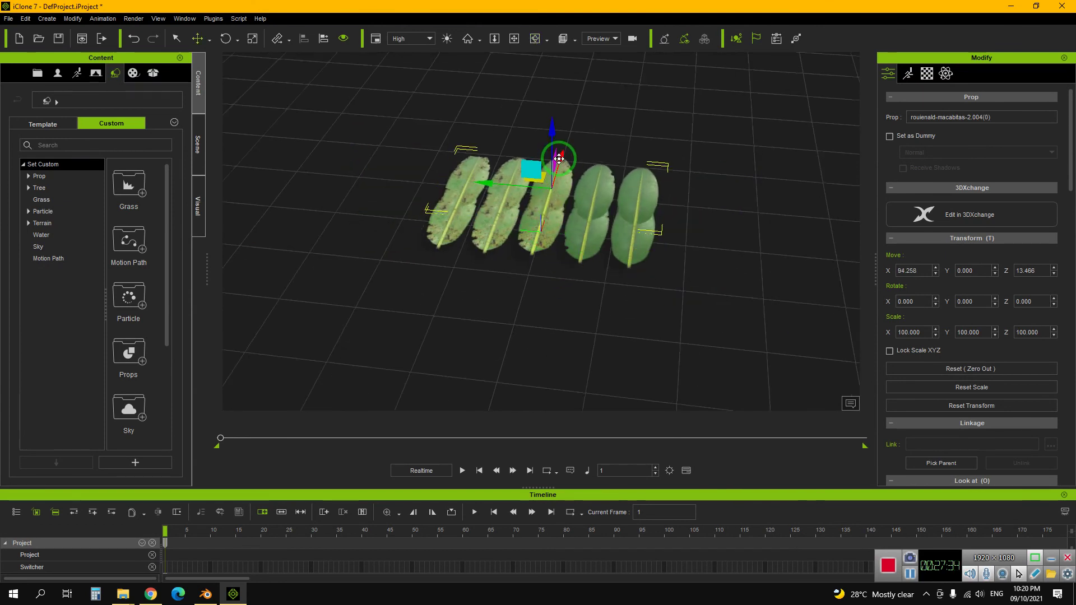
{"action": "left_click_drag", "start_coordinate": [491, 179], "coordinate": [511, 187]}
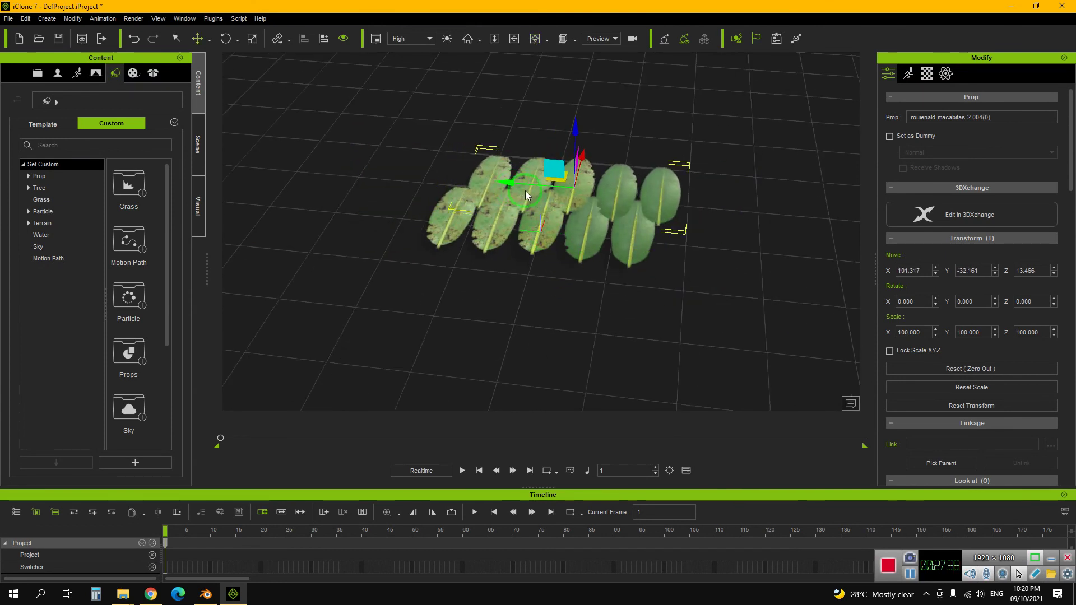
{"action": "mouse_move", "coordinate": [583, 153]}
{"action": "left_mouse_down"}
{"action": "mouse_move", "coordinate": [571, 153]}
{"action": "mouse_move", "coordinate": [569, 168]}
{"action": "left_mouse_up"}
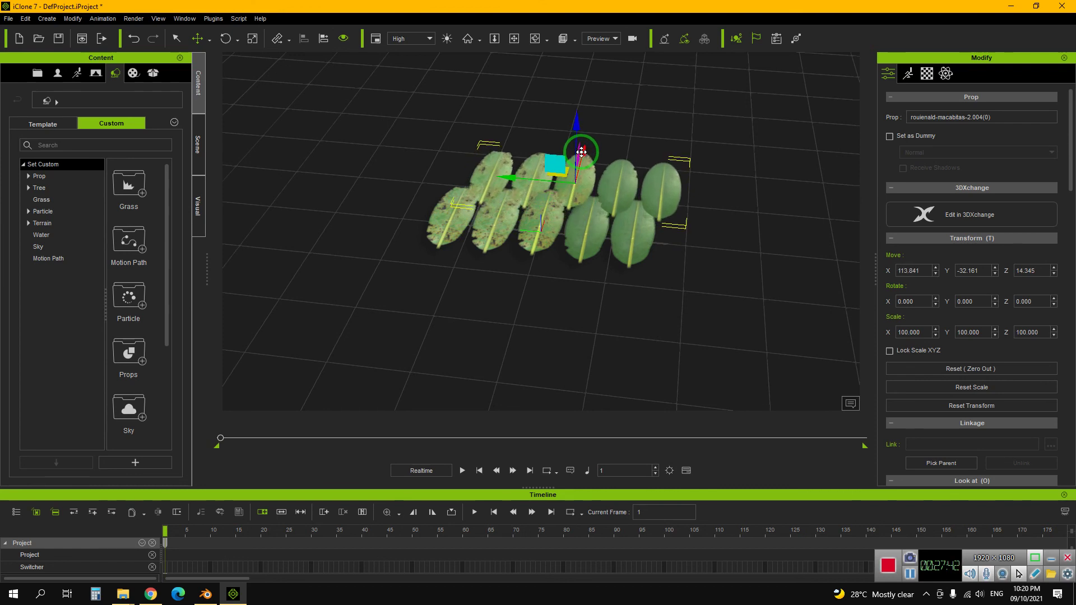
{"action": "left_click_drag", "start_coordinate": [512, 180], "coordinate": [490, 180]}
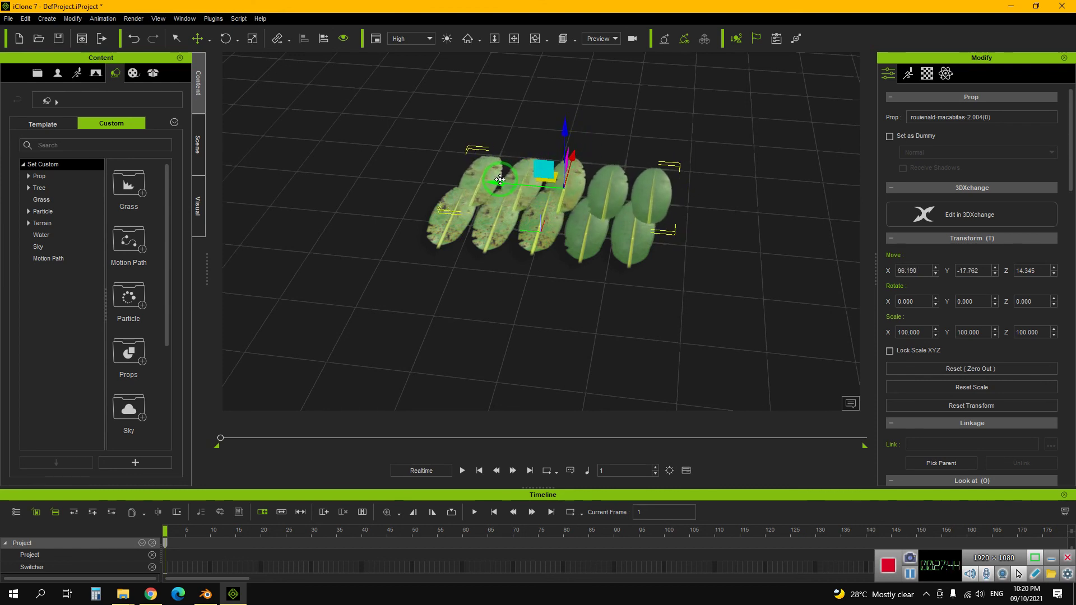
{"action": "scroll", "coordinate": [576, 209], "scroll_direction": "up", "scroll_amount": 2}
{"action": "scroll", "coordinate": [589, 235], "scroll_direction": "up", "scroll_amount": 2}
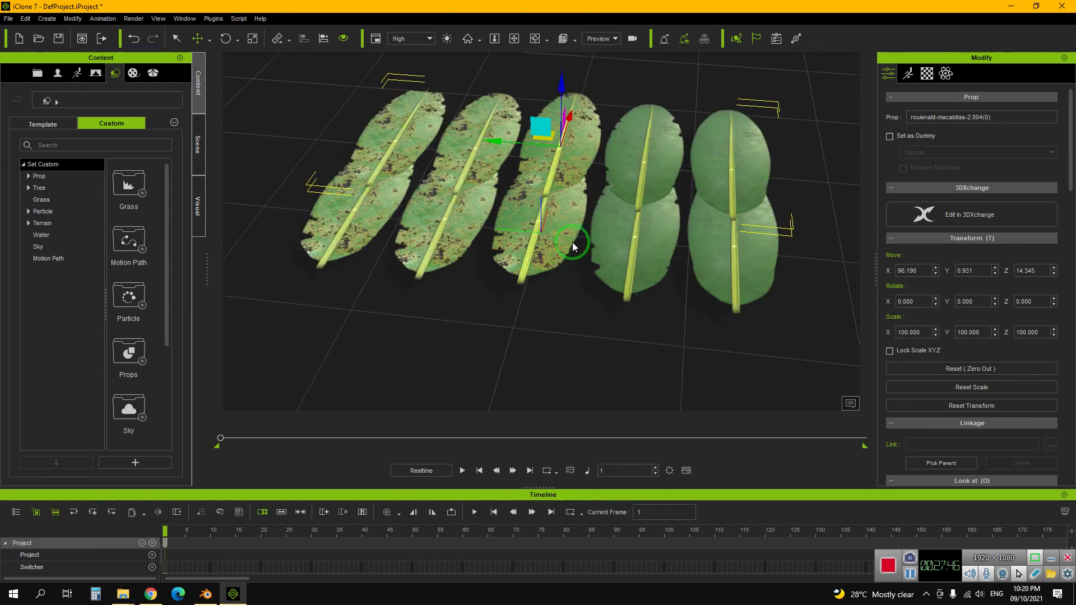
{"action": "left_click_drag", "start_coordinate": [499, 139], "coordinate": [540, 147]}
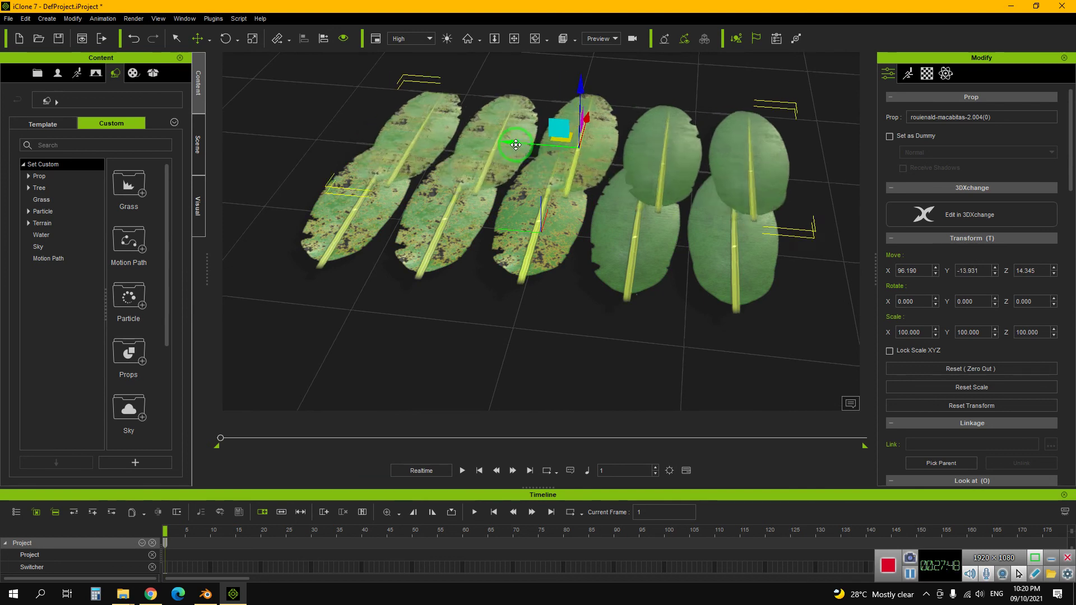
{"action": "mouse_move", "coordinate": [618, 124]}
{"action": "left_mouse_down"}
{"action": "mouse_move", "coordinate": [615, 183]}
{"action": "mouse_move", "coordinate": [595, 158]}
{"action": "left_mouse_up"}
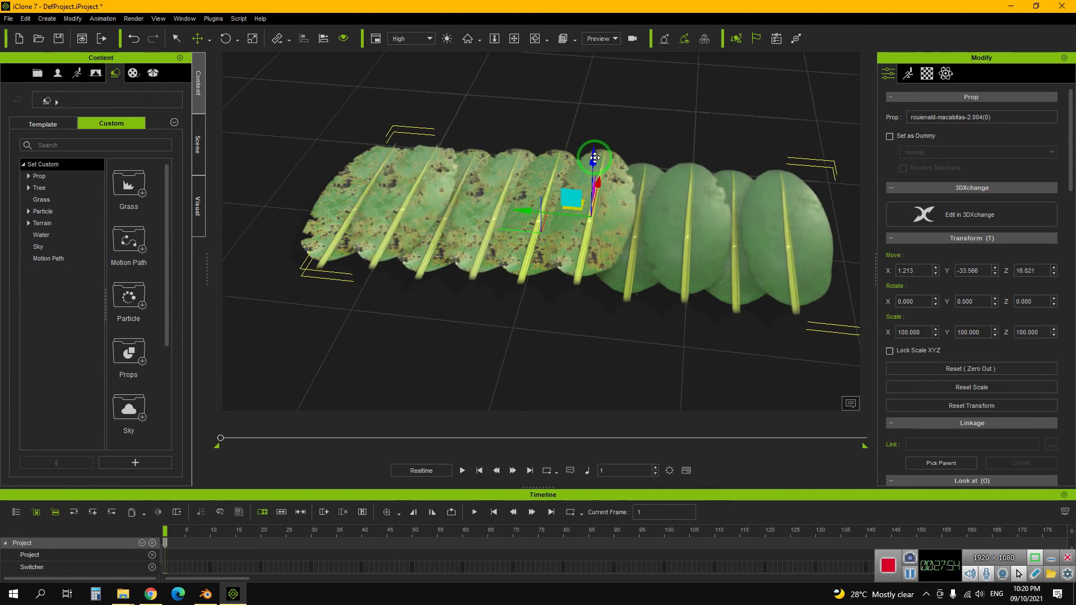
Step: Add two more leaf copies, offsetting one and raising the third above the pile
{"action": "mouse_move", "coordinate": [601, 183]}
{"action": "left_mouse_down", "text": "ctrl"}
{"action": "mouse_move", "coordinate": [575, 140]}
{"action": "mouse_move", "coordinate": [485, 142]}
{"action": "left_mouse_up", "text": "ctrl"}
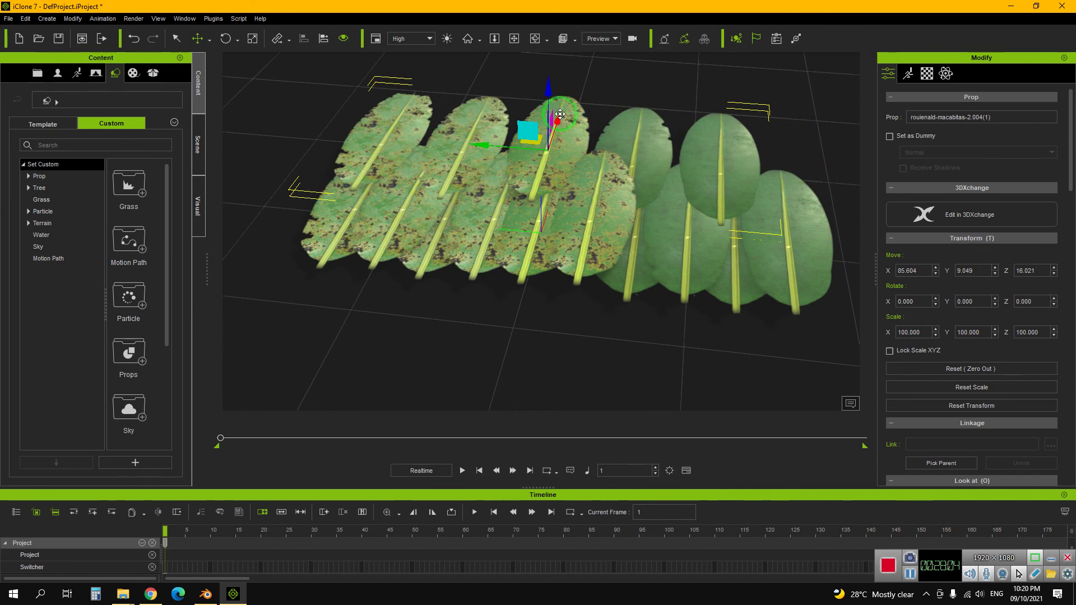
{"action": "left_click_drag", "start_coordinate": [559, 117], "coordinate": [565, 98], "text": "ctrl"}
{"action": "left_click_drag", "start_coordinate": [496, 120], "coordinate": [525, 121]}
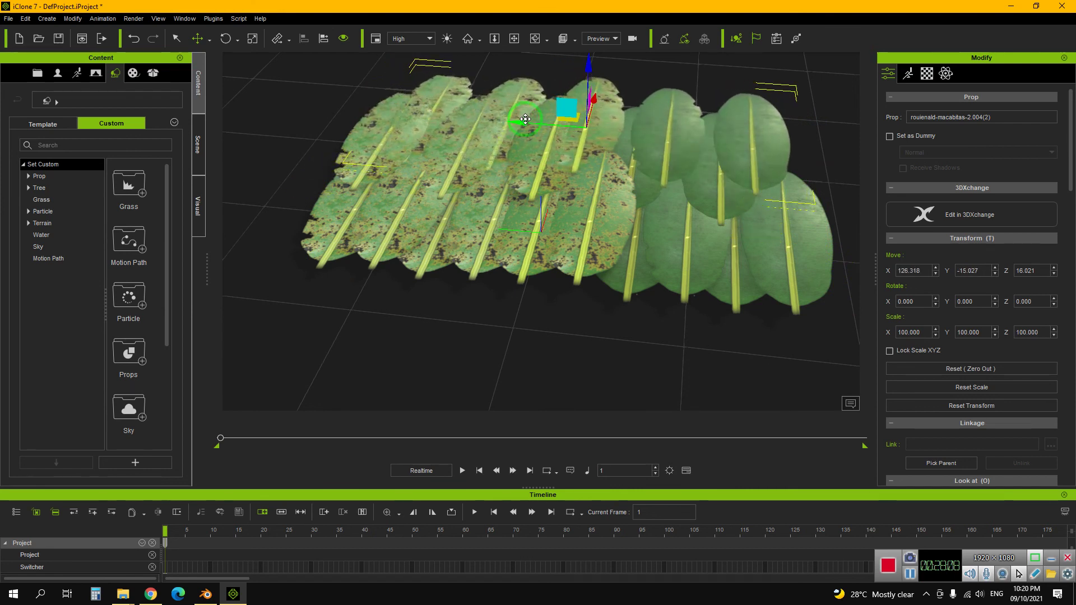
{"action": "mouse_move", "coordinate": [591, 66]}
{"action": "left_mouse_down"}
{"action": "mouse_move", "coordinate": [588, 50]}
{"action": "mouse_move", "coordinate": [595, 67]}
{"action": "left_mouse_up"}
Step: Orbit and zoom to inspect the layered leaf pile from a low angle
{"action": "mouse_move", "coordinate": [645, 263]}
{"action": "right_mouse_down"}
{"action": "mouse_move", "coordinate": [484, 228]}
{"action": "mouse_move", "coordinate": [567, 308]}
{"action": "mouse_move", "coordinate": [497, 237]}
{"action": "mouse_move", "coordinate": [507, 237]}
{"action": "mouse_move", "coordinate": [397, 230]}
{"action": "mouse_move", "coordinate": [497, 271]}
{"action": "right_mouse_up"}
{"action": "scroll", "coordinate": [519, 284], "scroll_direction": "up", "scroll_amount": 5}
{"action": "scroll", "coordinate": [525, 293], "scroll_direction": "up", "scroll_amount": 2}
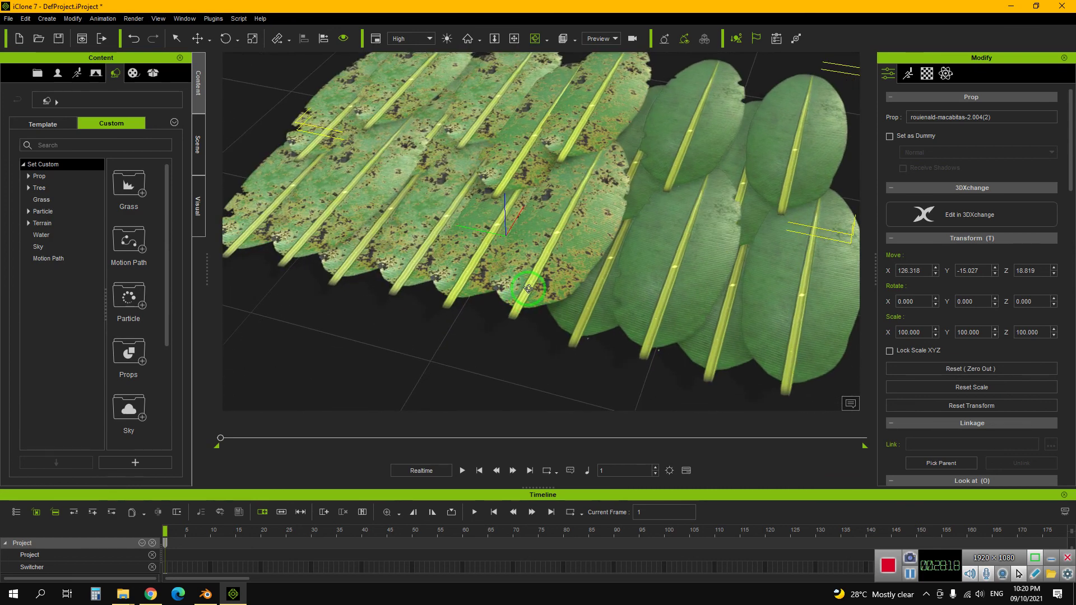
{"action": "scroll", "coordinate": [538, 291], "scroll_direction": "up", "scroll_amount": 3}
{"action": "scroll", "coordinate": [555, 291], "scroll_direction": "up", "scroll_amount": 3}
{"action": "scroll", "coordinate": [574, 289], "scroll_direction": "up", "scroll_amount": 2}
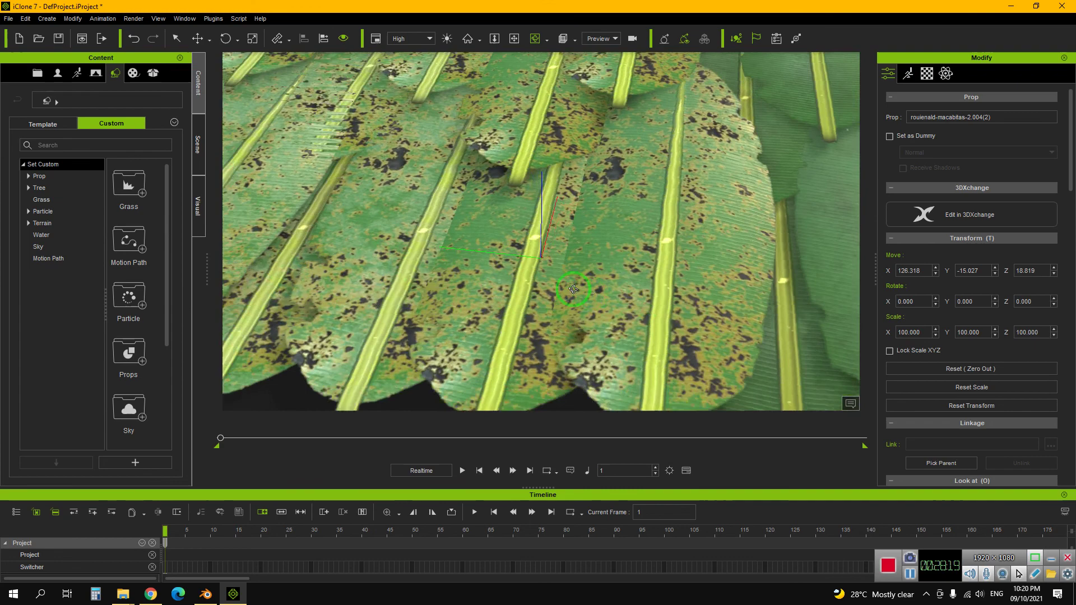
{"action": "scroll", "coordinate": [569, 289], "scroll_direction": "down", "scroll_amount": 2}
{"action": "scroll", "coordinate": [560, 288], "scroll_direction": "down", "scroll_amount": 2}
{"action": "scroll", "coordinate": [544, 286], "scroll_direction": "down", "scroll_amount": 5}
{"action": "scroll", "coordinate": [547, 287], "scroll_direction": "up", "scroll_amount": 4}
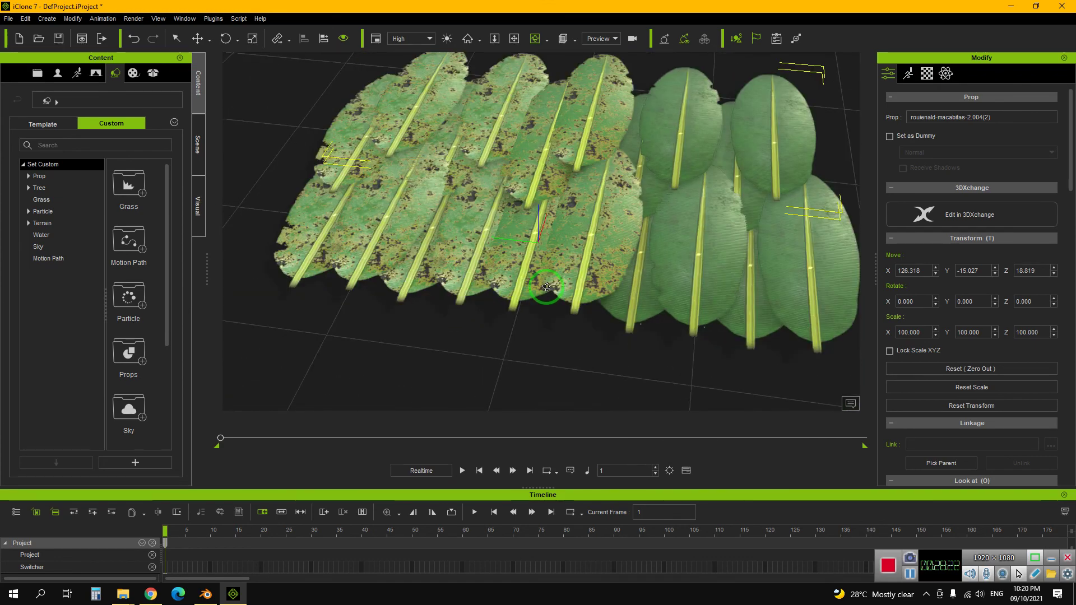
Step: Switch to Blender, deselect all, and view the five original leaves from above
{"action": "left_click", "coordinate": [221, 586]}
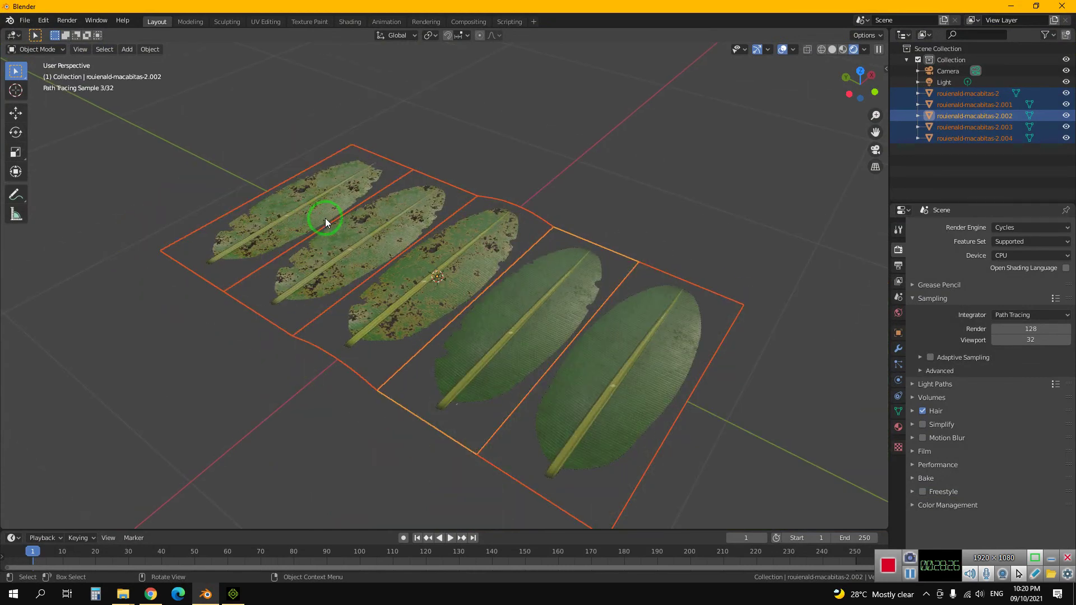
{"action": "left_click", "coordinate": [305, 376]}
{"action": "mouse_move", "coordinate": [360, 384]}
{"action": "middle_mouse_down"}
{"action": "mouse_move", "coordinate": [415, 439]}
{"action": "mouse_move", "coordinate": [406, 418]}
{"action": "middle_mouse_up"}
{"action": "scroll", "coordinate": [404, 412], "scroll_direction": "up", "scroll_amount": 4}
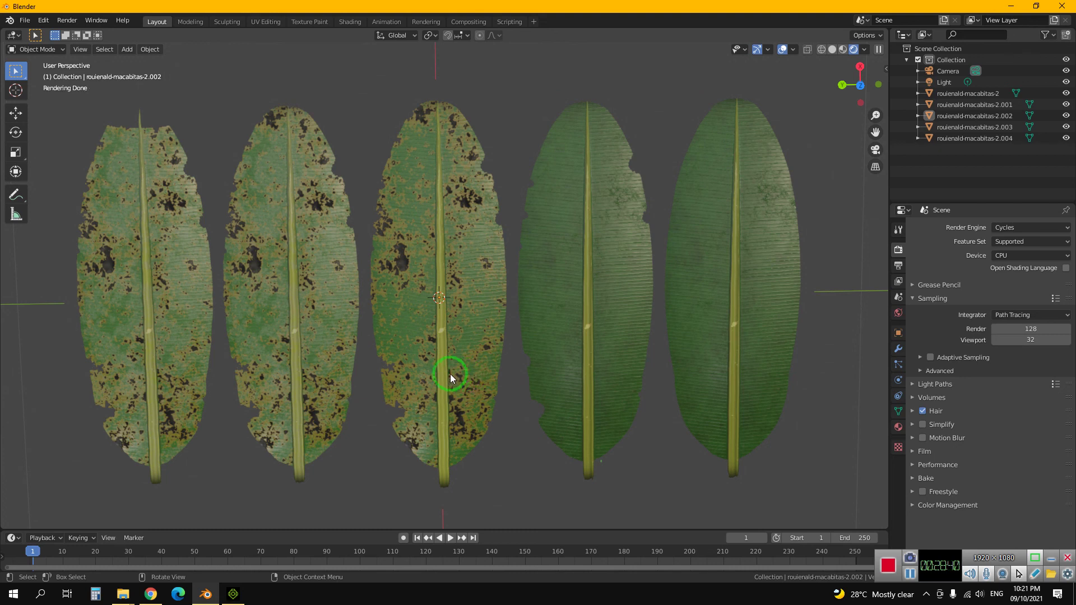
{"action": "scroll", "coordinate": [406, 365], "scroll_direction": "down", "scroll_amount": 1}
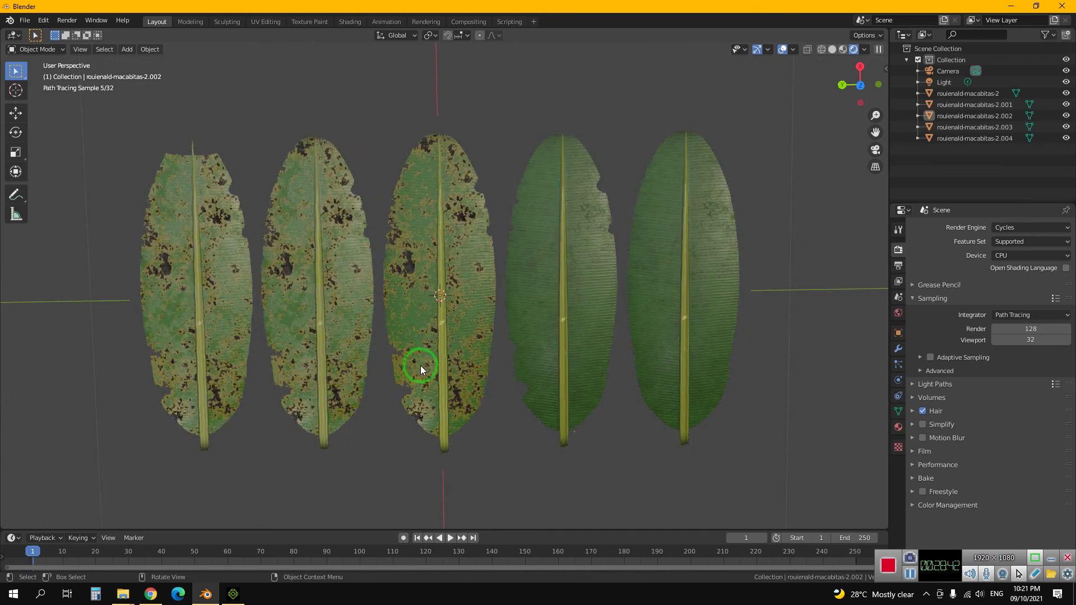
{"action": "scroll", "coordinate": [423, 369], "scroll_direction": "up", "scroll_amount": 1}
{"action": "mouse_move", "coordinate": [457, 373]}
{"action": "middle_mouse_down"}
{"action": "mouse_move", "coordinate": [449, 377]}
{"action": "mouse_move", "coordinate": [462, 375]}
{"action": "middle_mouse_up"}
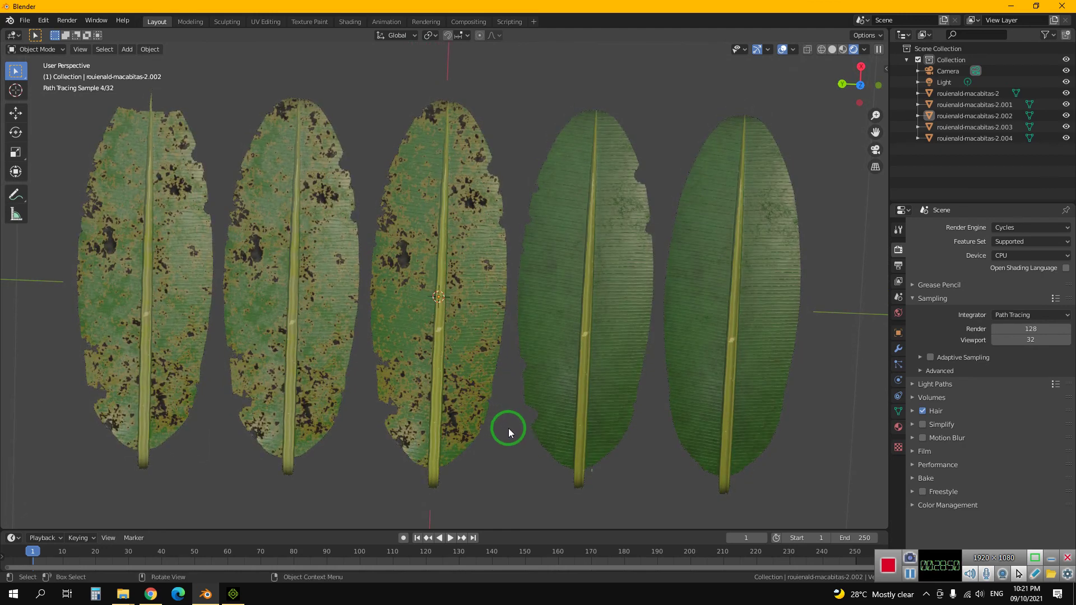